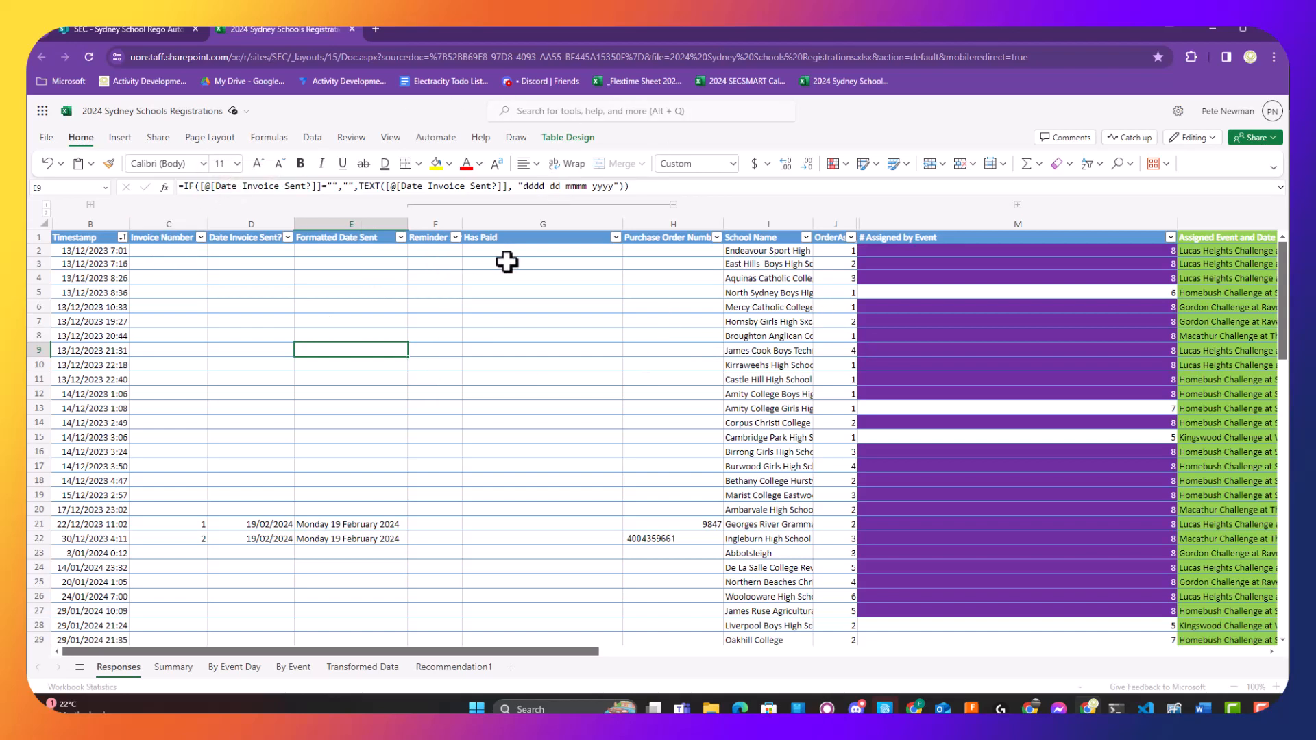
Switch to the Invoice Template in Word, turn off the mail merge results preview and review the merge fields
left_click(1165, 706)
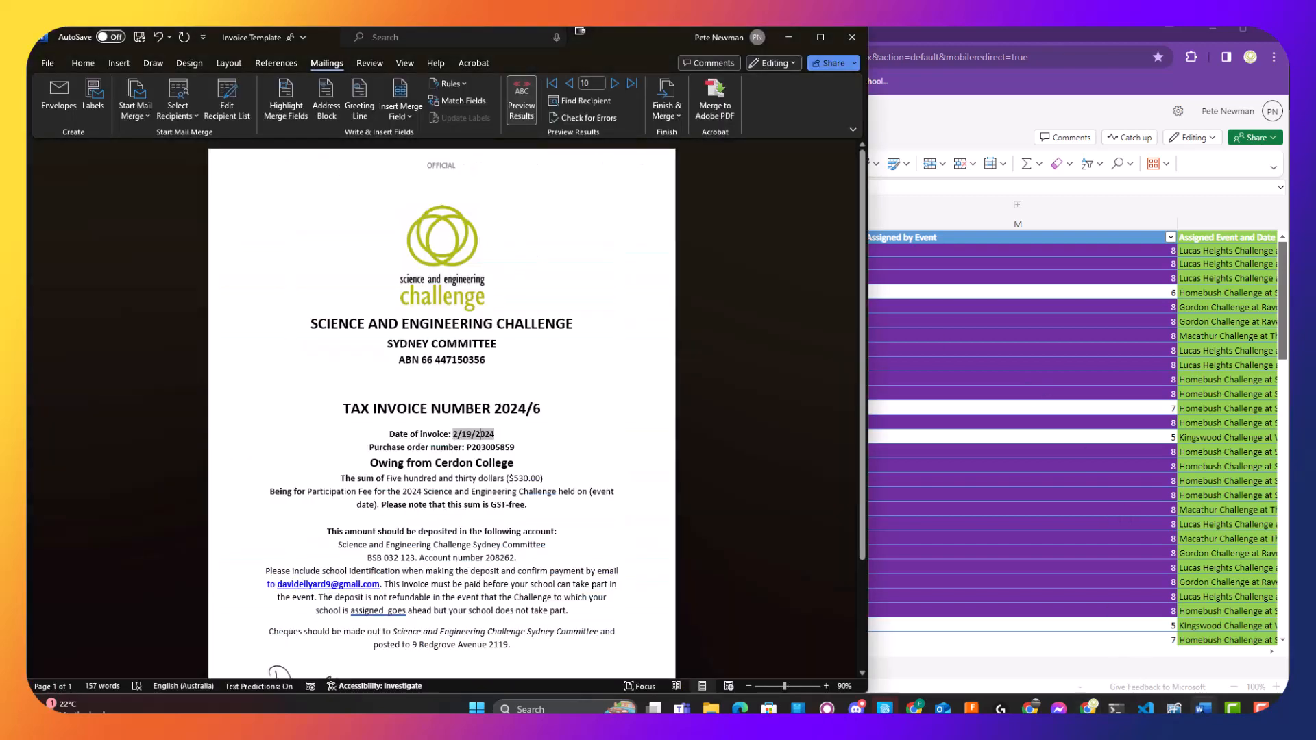
left_click(521, 100)
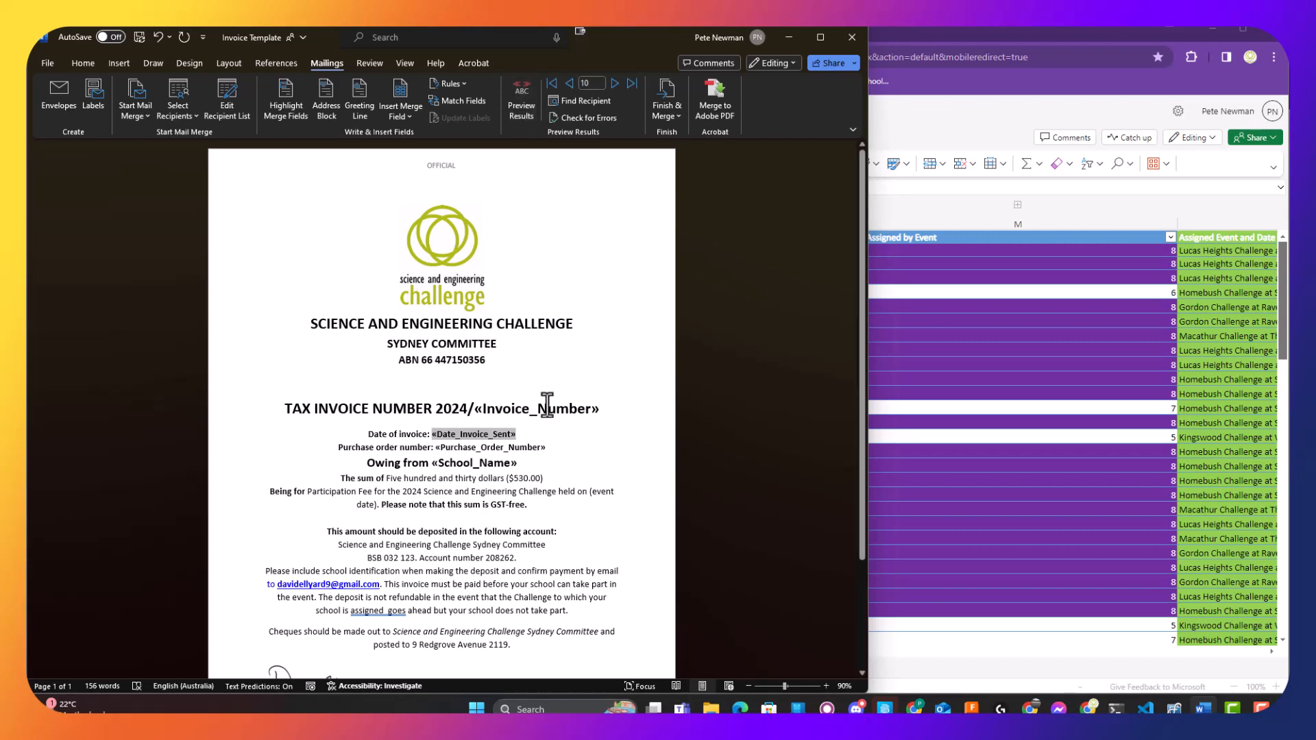
left_click(538, 432)
scroll(526, 355, "down", 1)
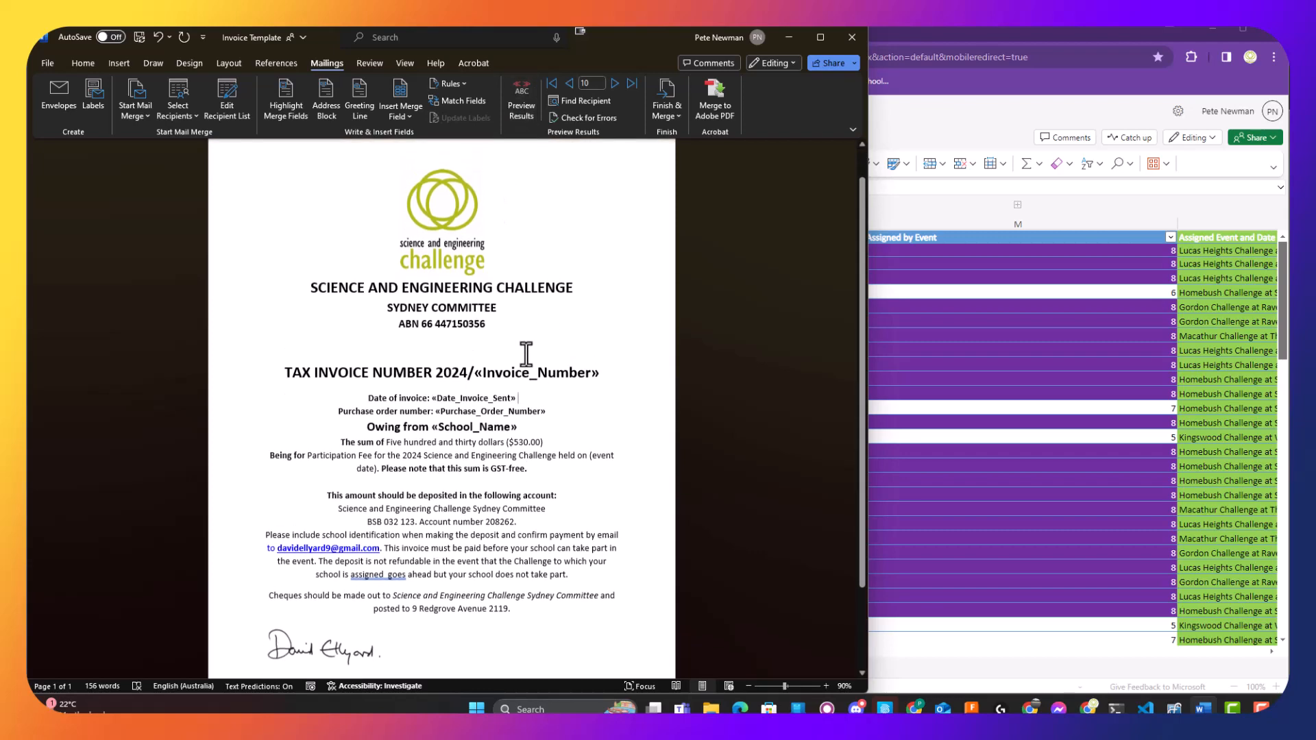
scroll(526, 354, "up", 1)
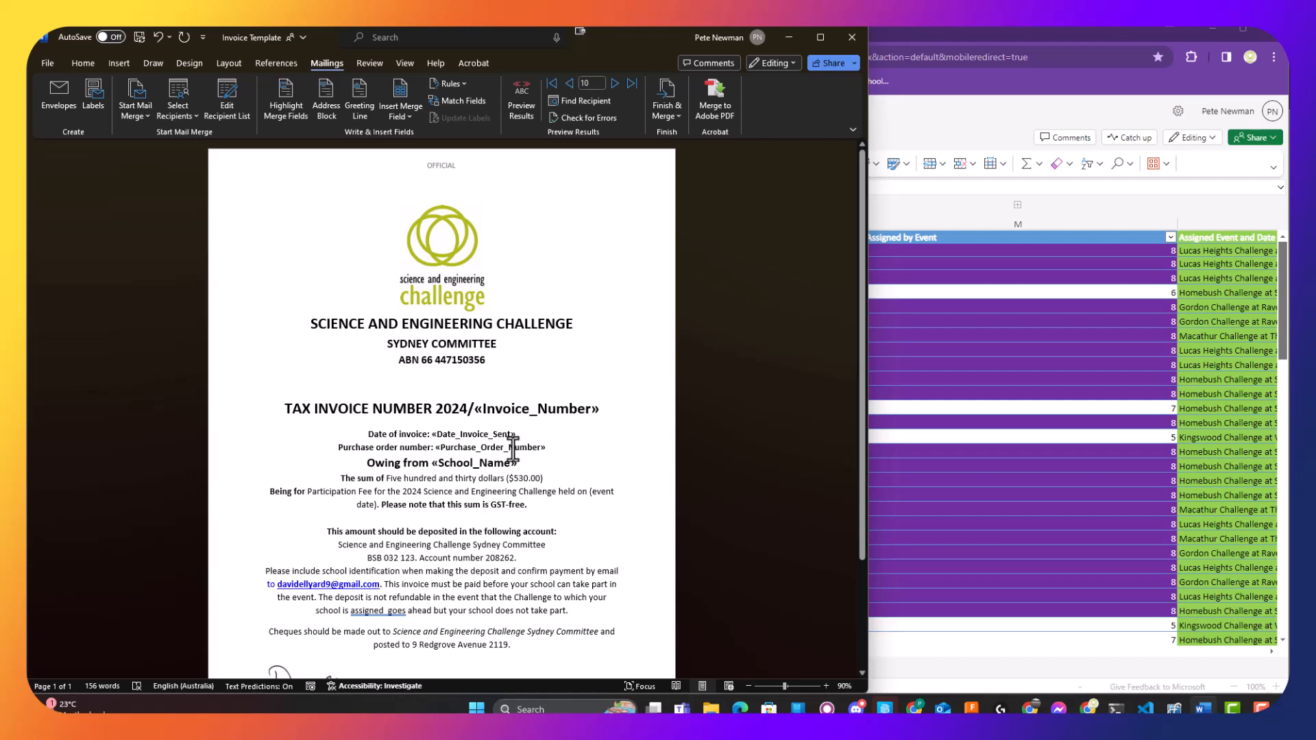
left_click(788, 37)
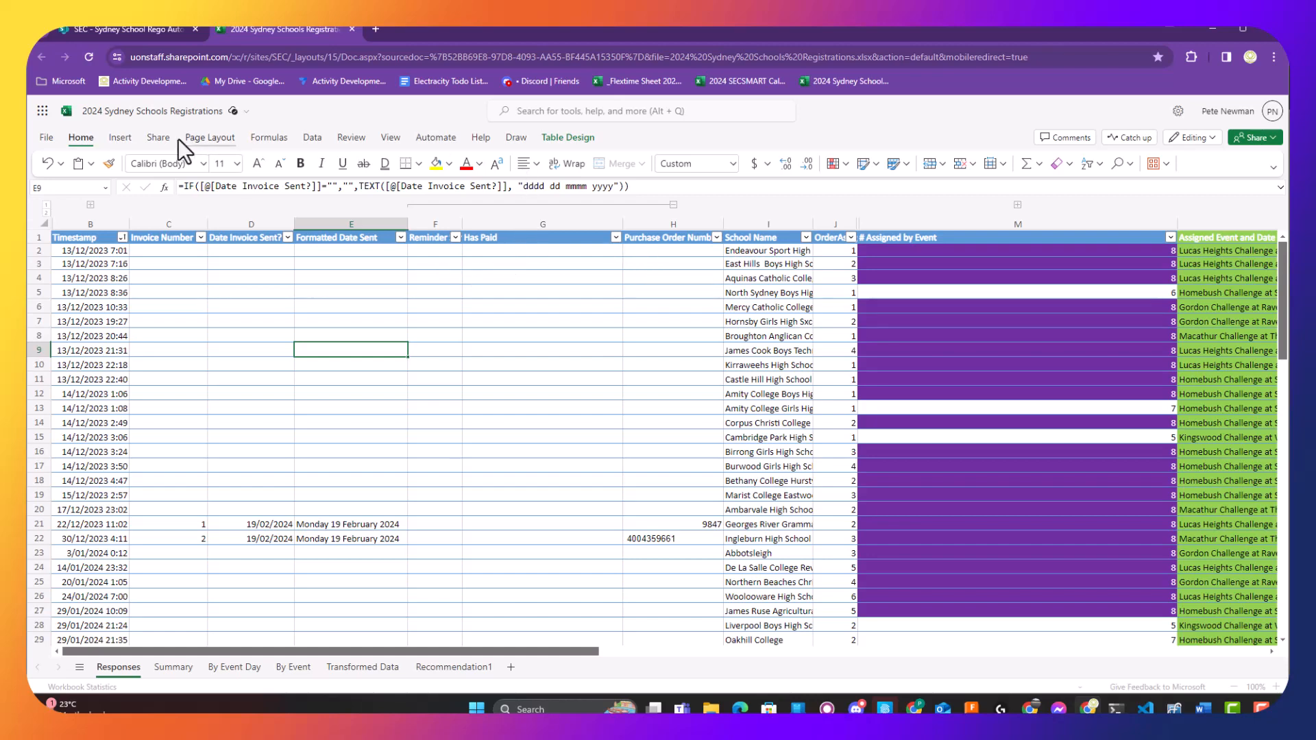
Show the SharePoint library and open its synced Sydney School Rego Automation folder in File Explorer
left_click(118, 27)
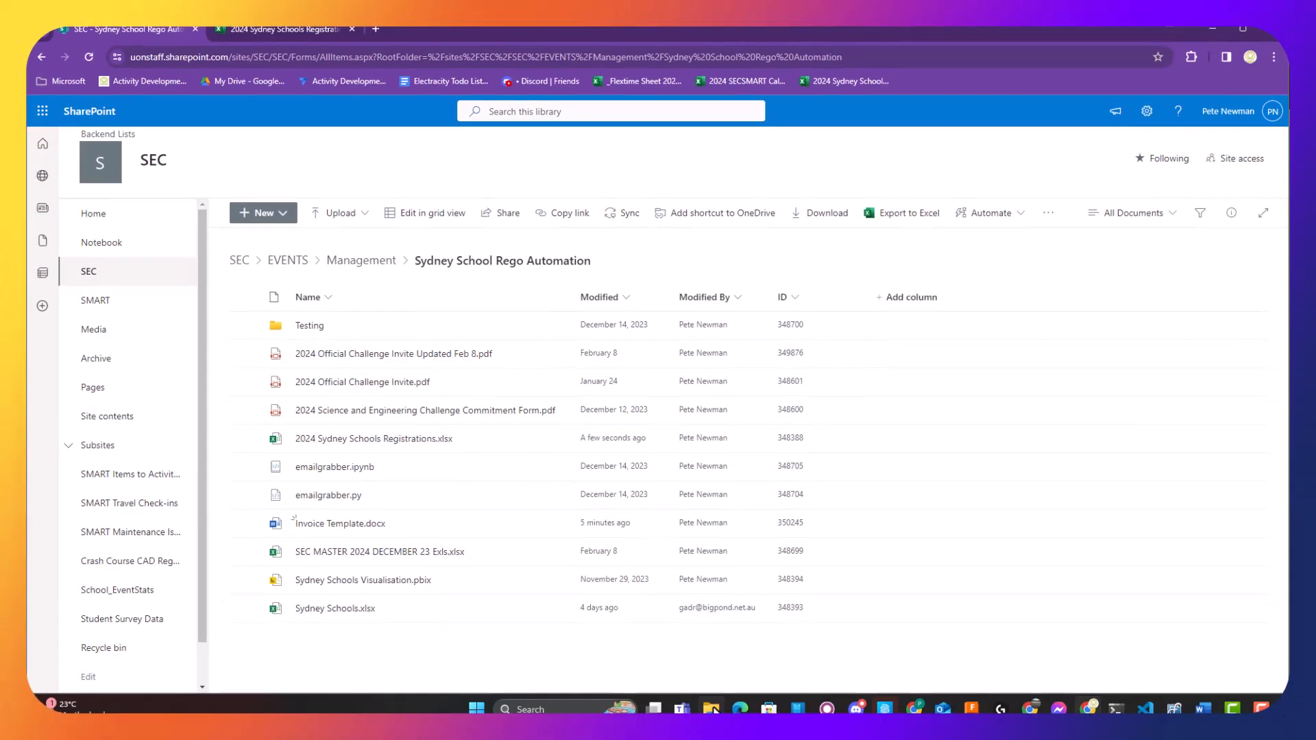
mouse_move(712, 709)
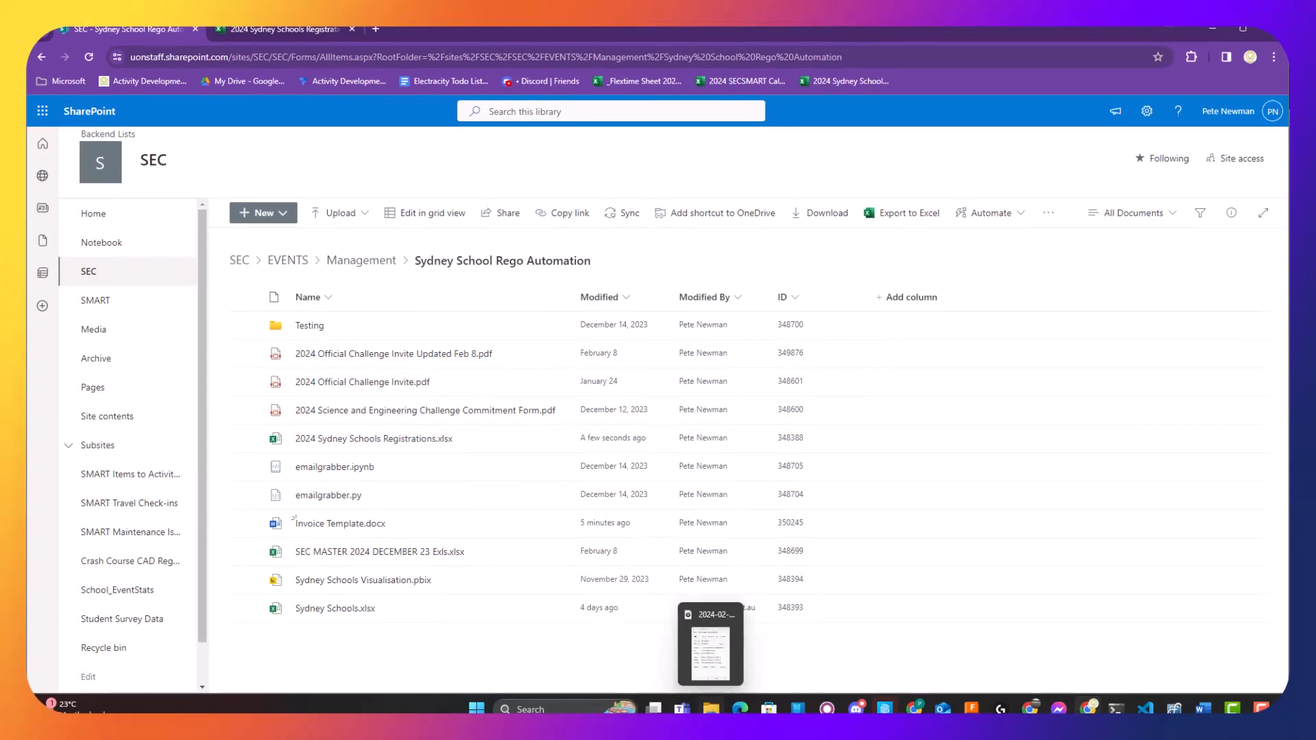
left_click(713, 645)
left_click(995, 338)
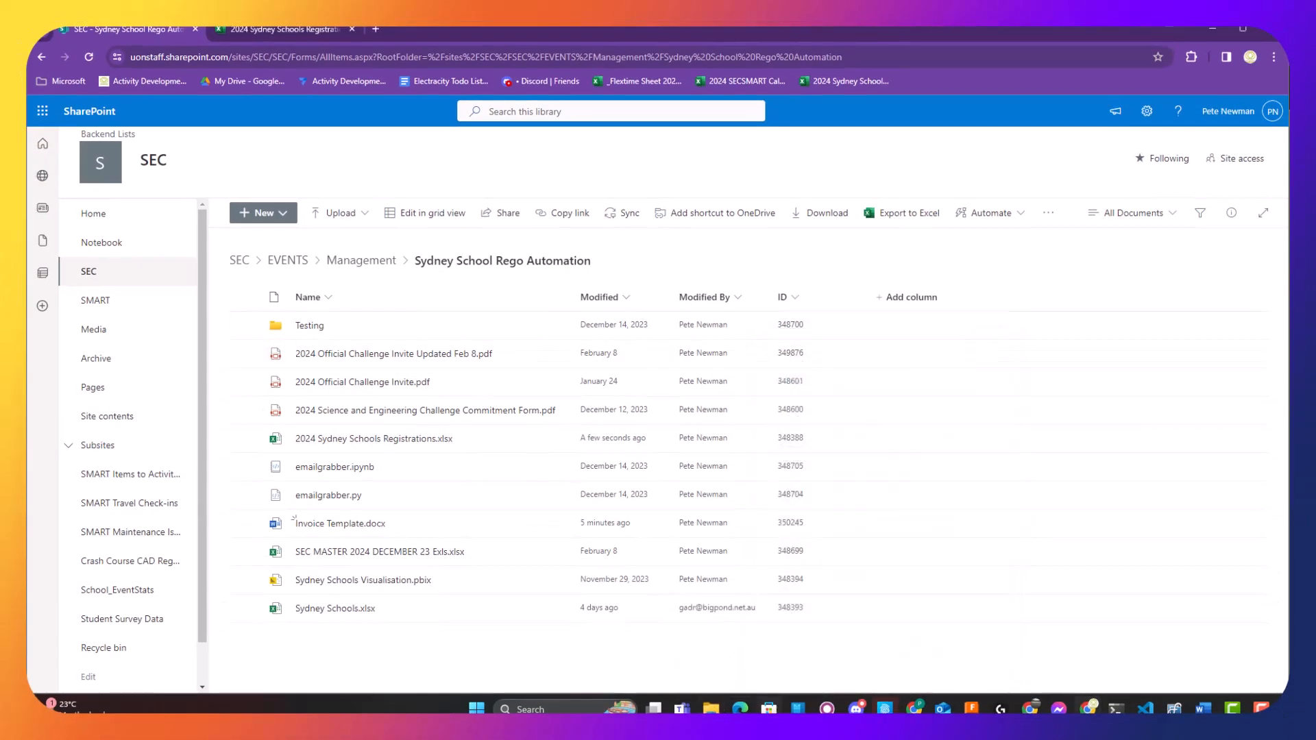
key("super+e")
scroll(294, 534, "down", 2)
left_click(267, 607)
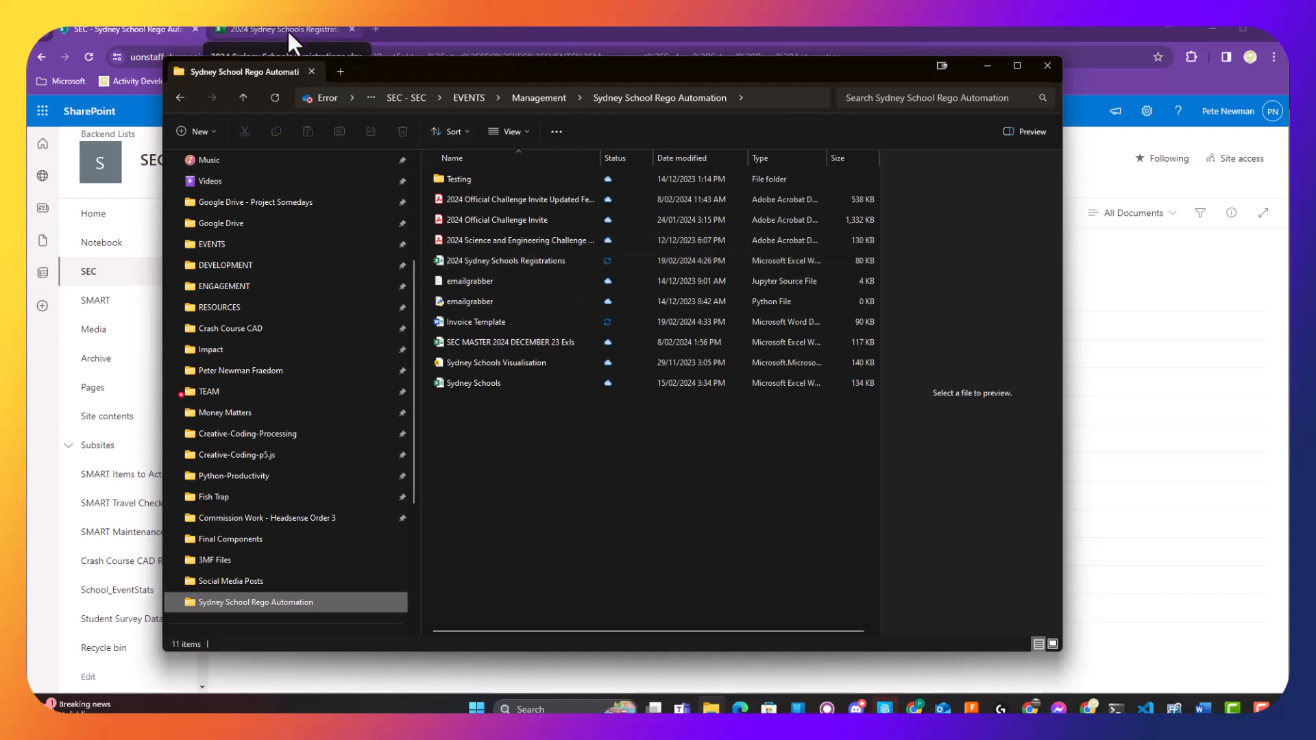
Close the browser copy of 2024 Sydney Schools Registrations and open the workbook from the synced folder in desktop Excel
left_click(533, 258)
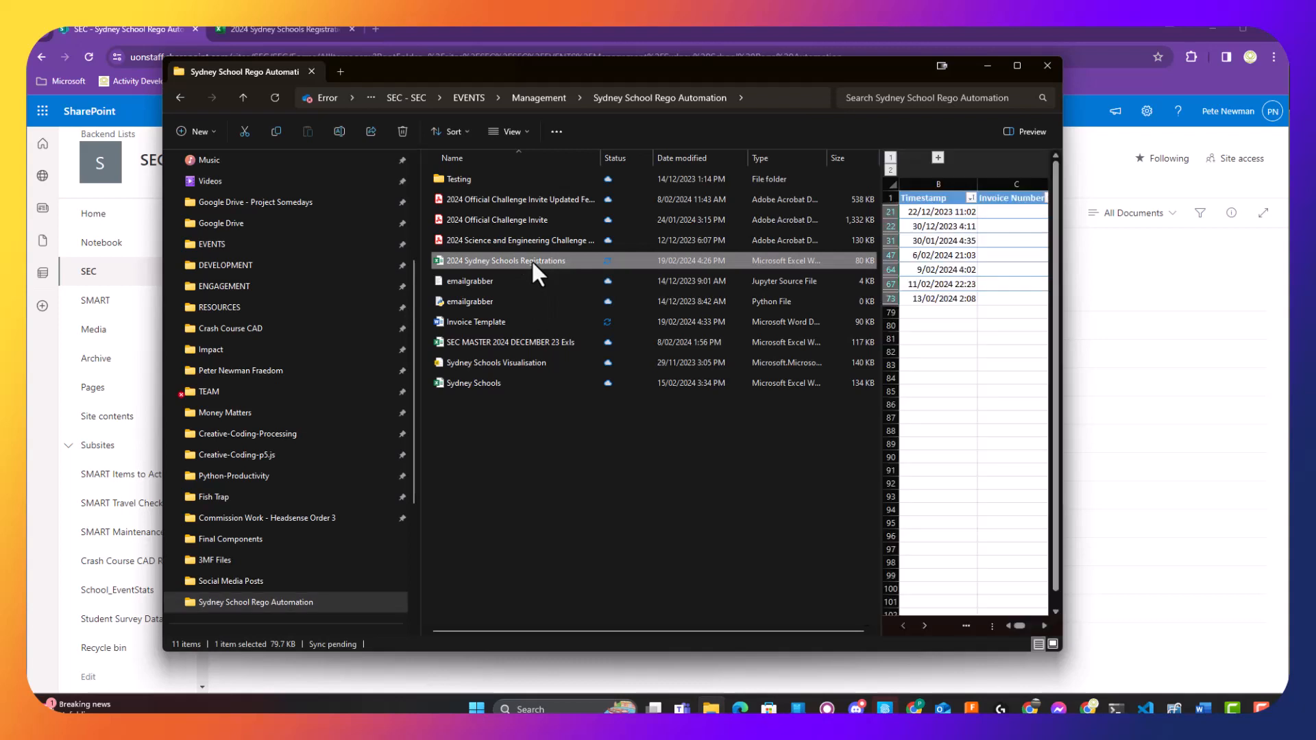
middle_click(306, 28)
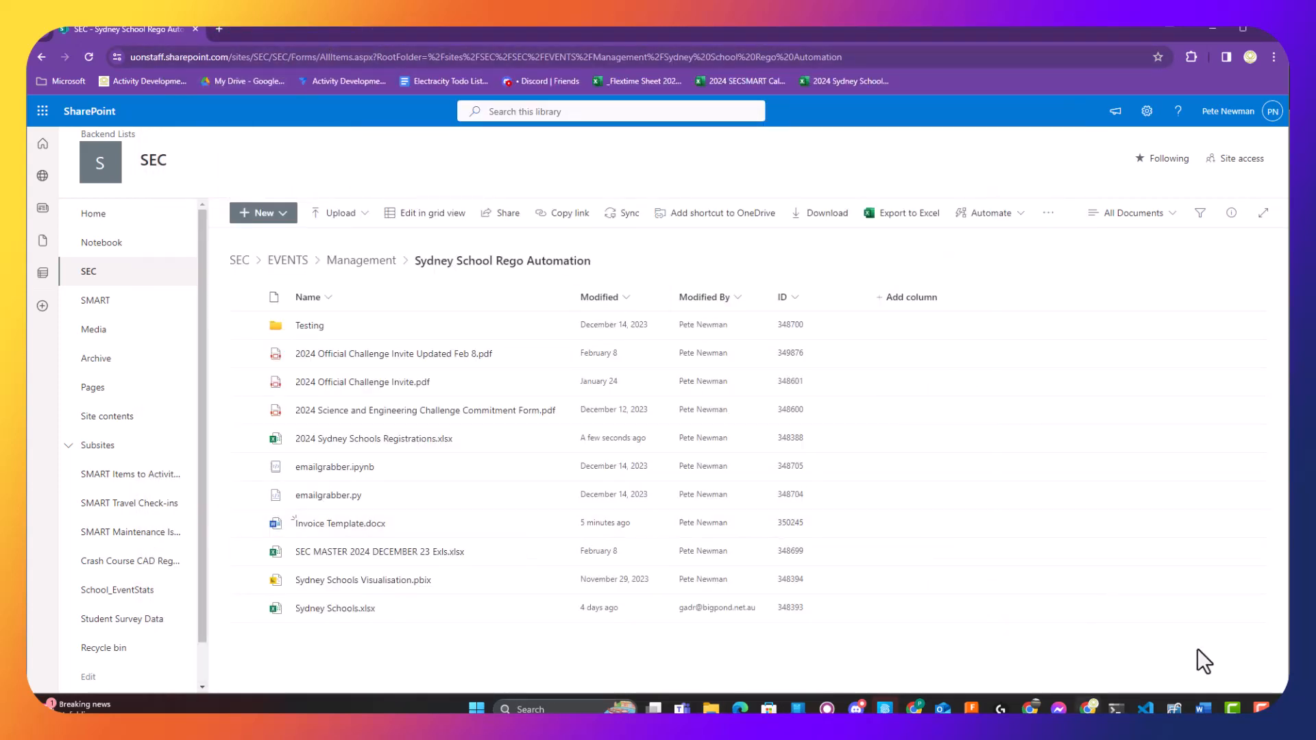
left_click(712, 708)
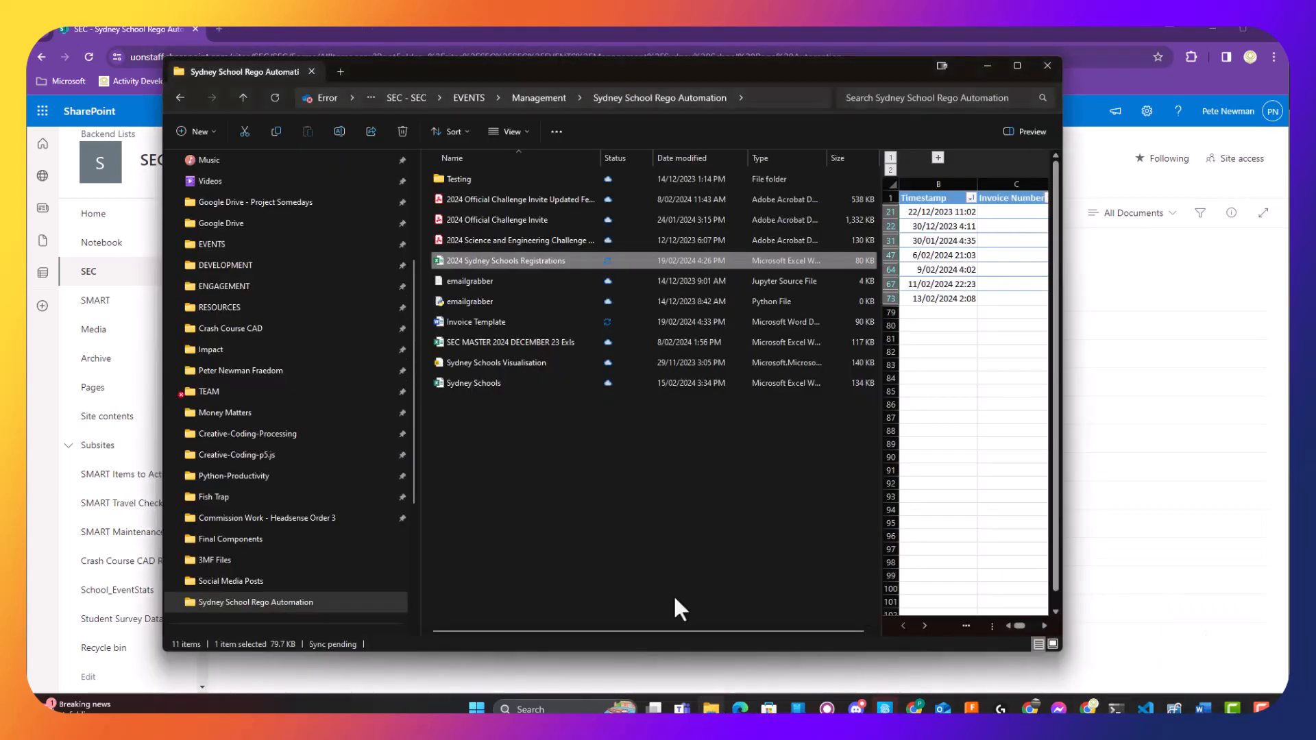
double_click(534, 262)
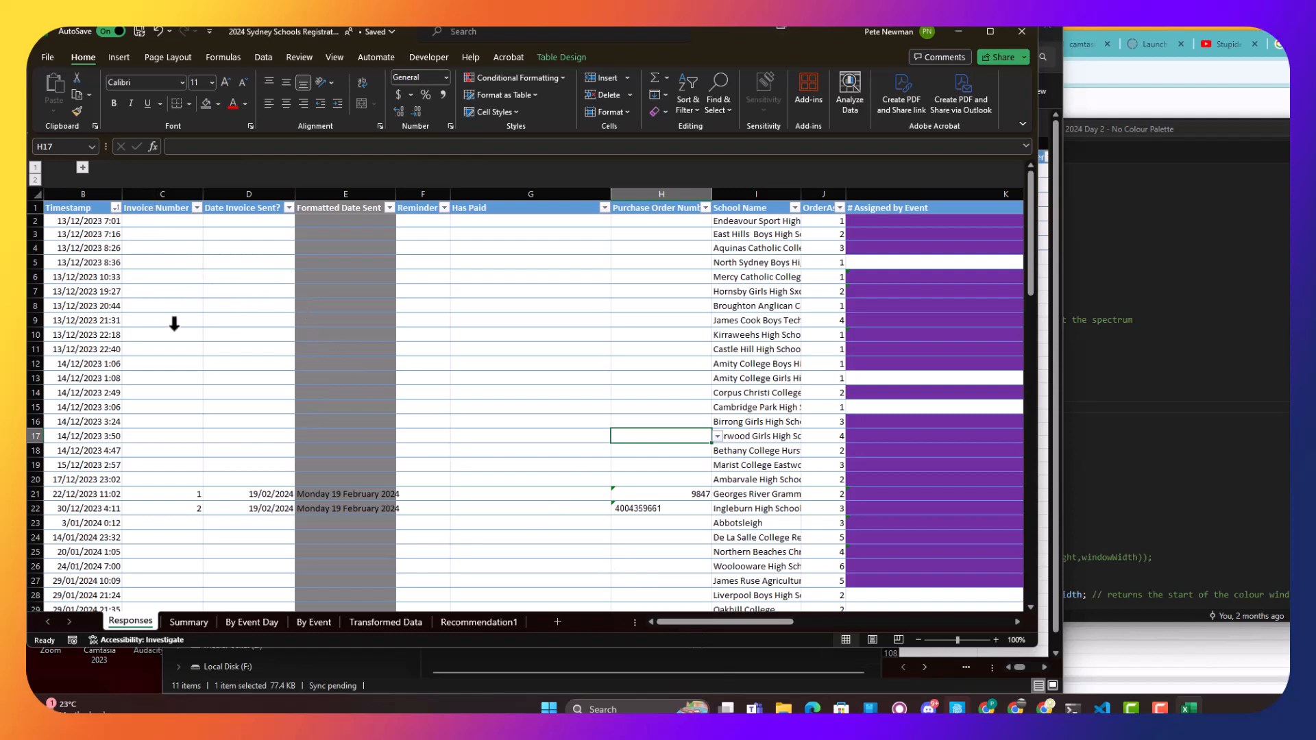
Minimize the browser window and examine the invoice number and reminder columns on the Responses sheet
left_click(189, 491)
left_click(191, 507)
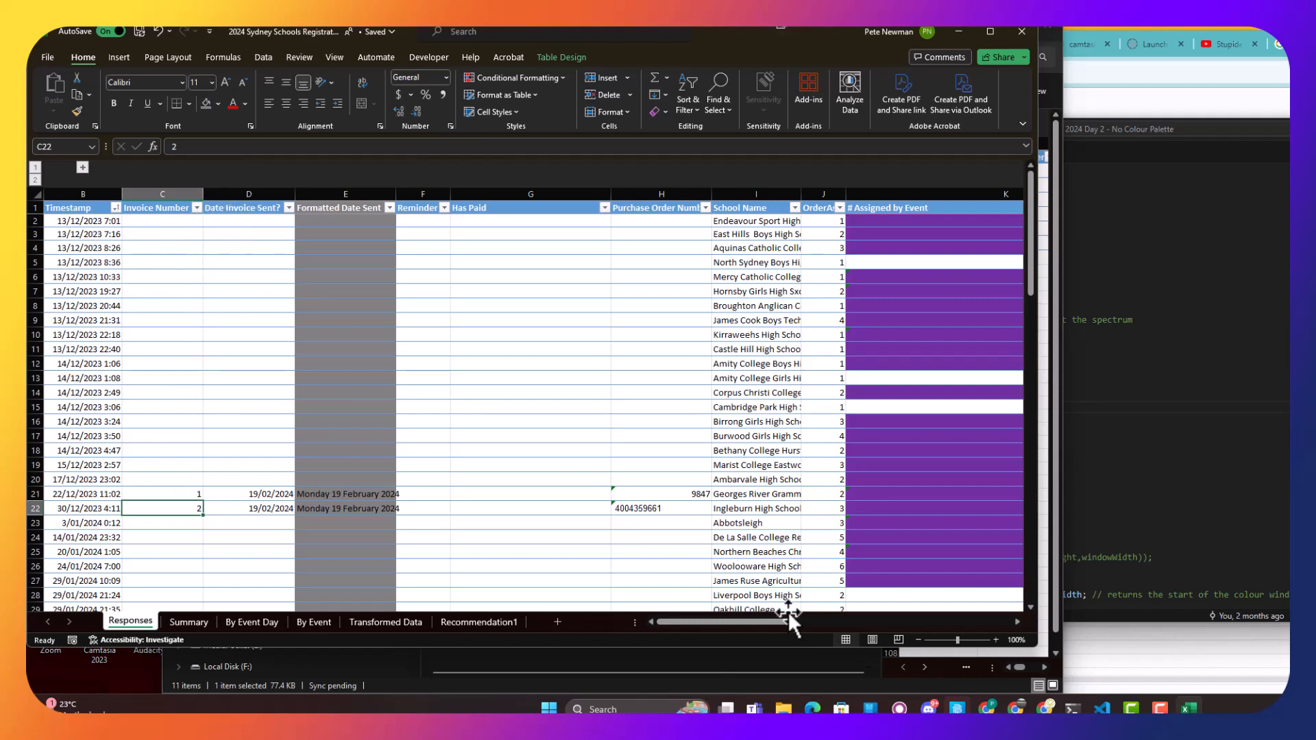
left_click(1045, 708)
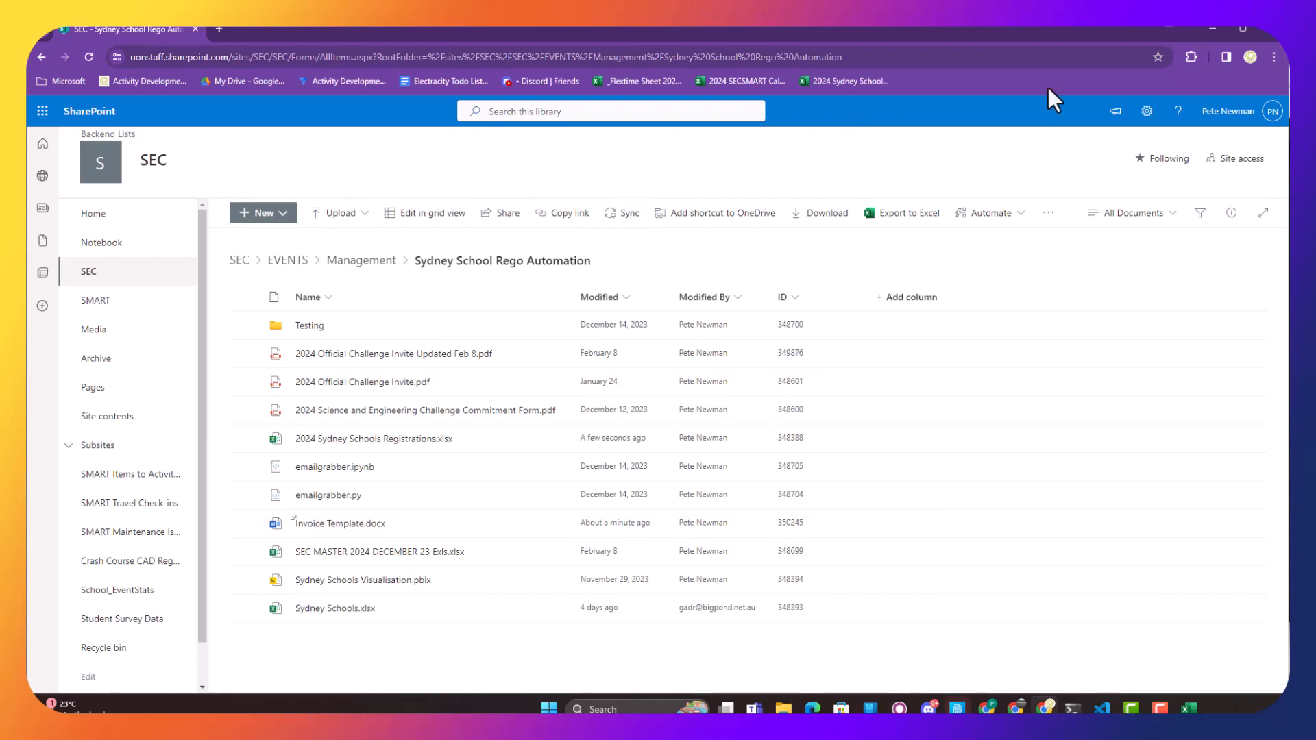
left_click(1213, 29)
left_click(561, 321)
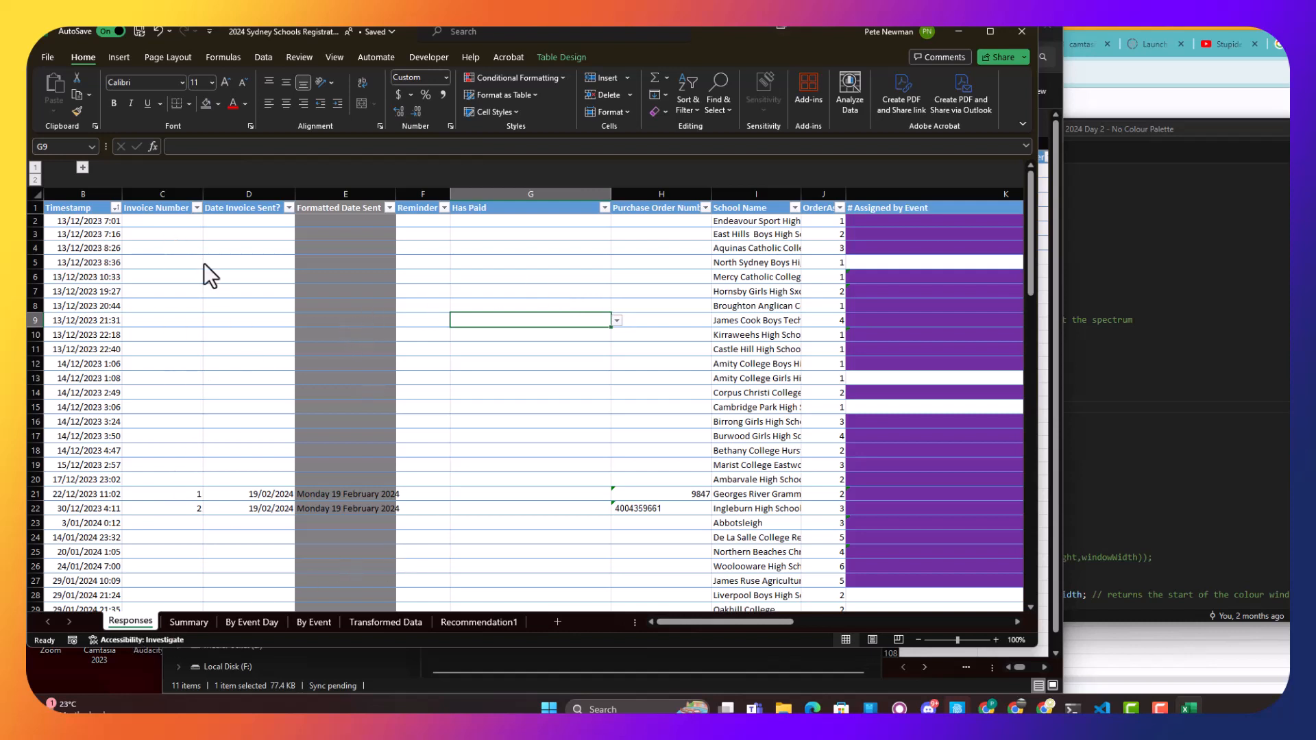
left_click(424, 210)
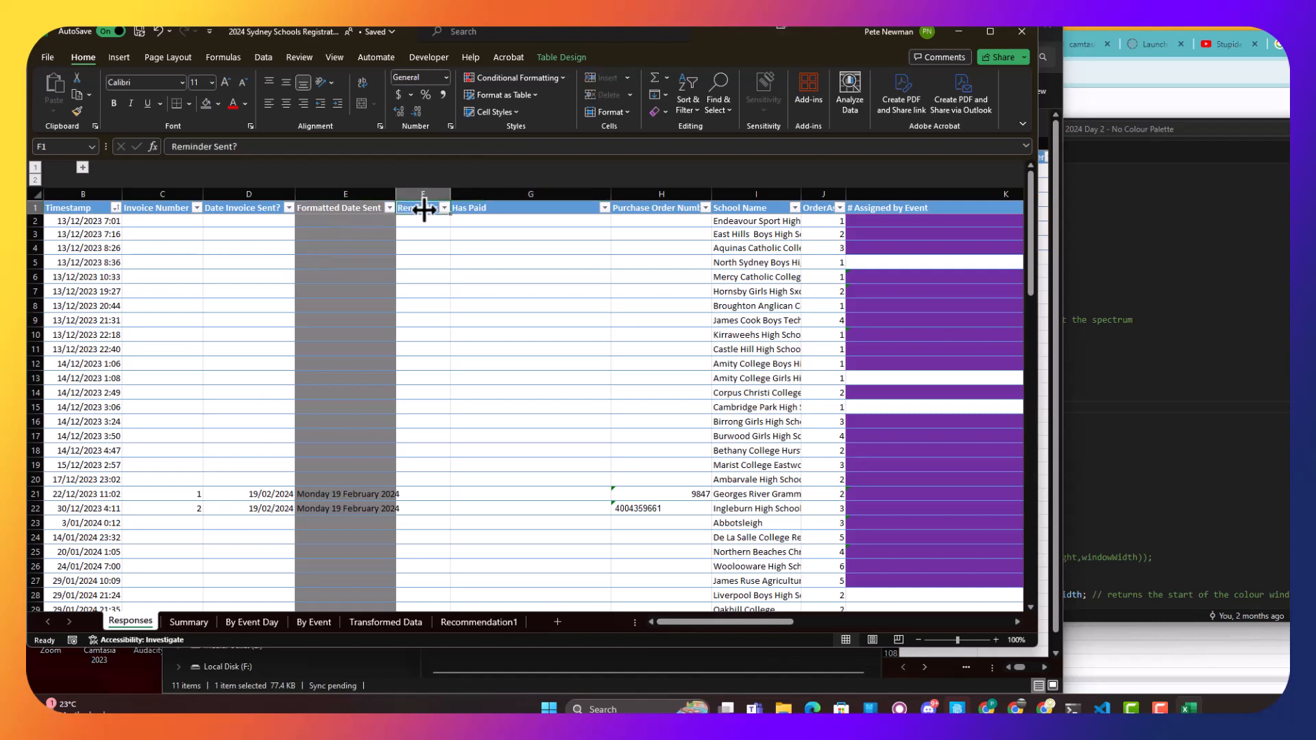
left_click(444, 264)
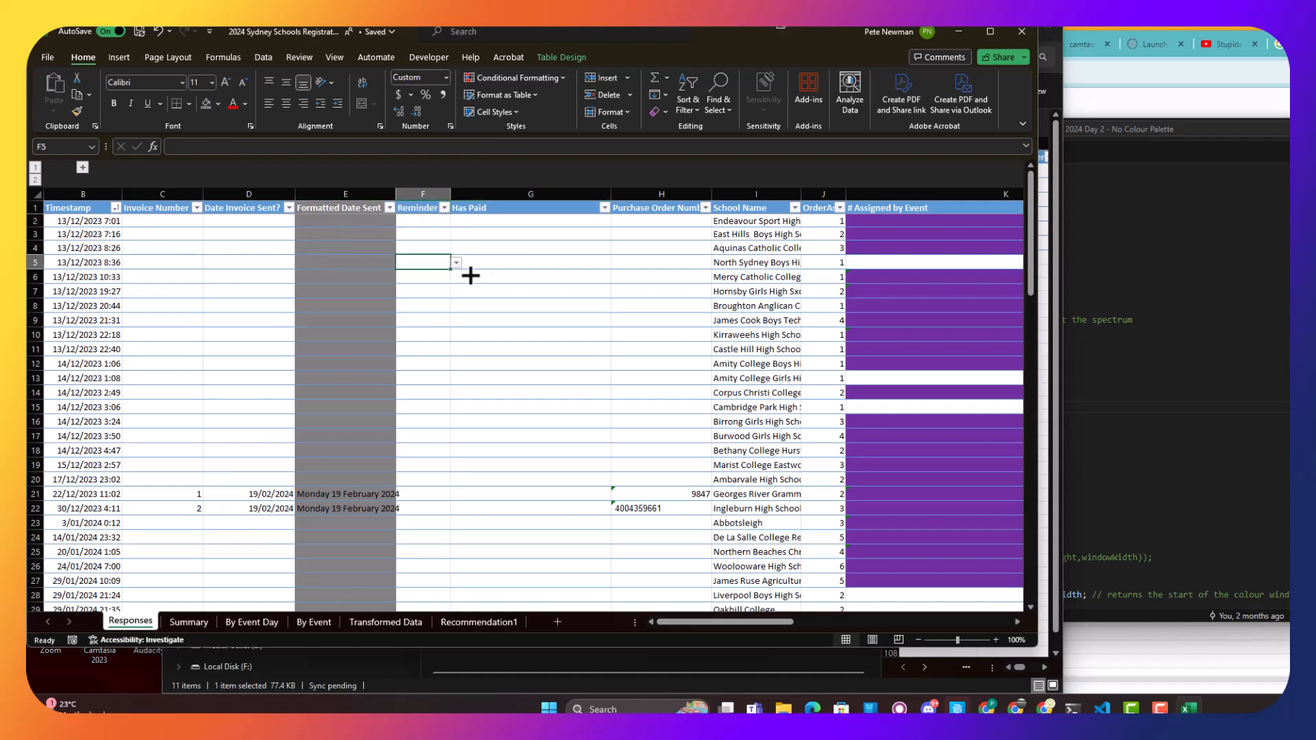
Narrow the Has Paid and # Assigned by Event columns, and widen School Name to fit the full school names
left_click(526, 224)
left_click_drag(611, 213, 500, 209)
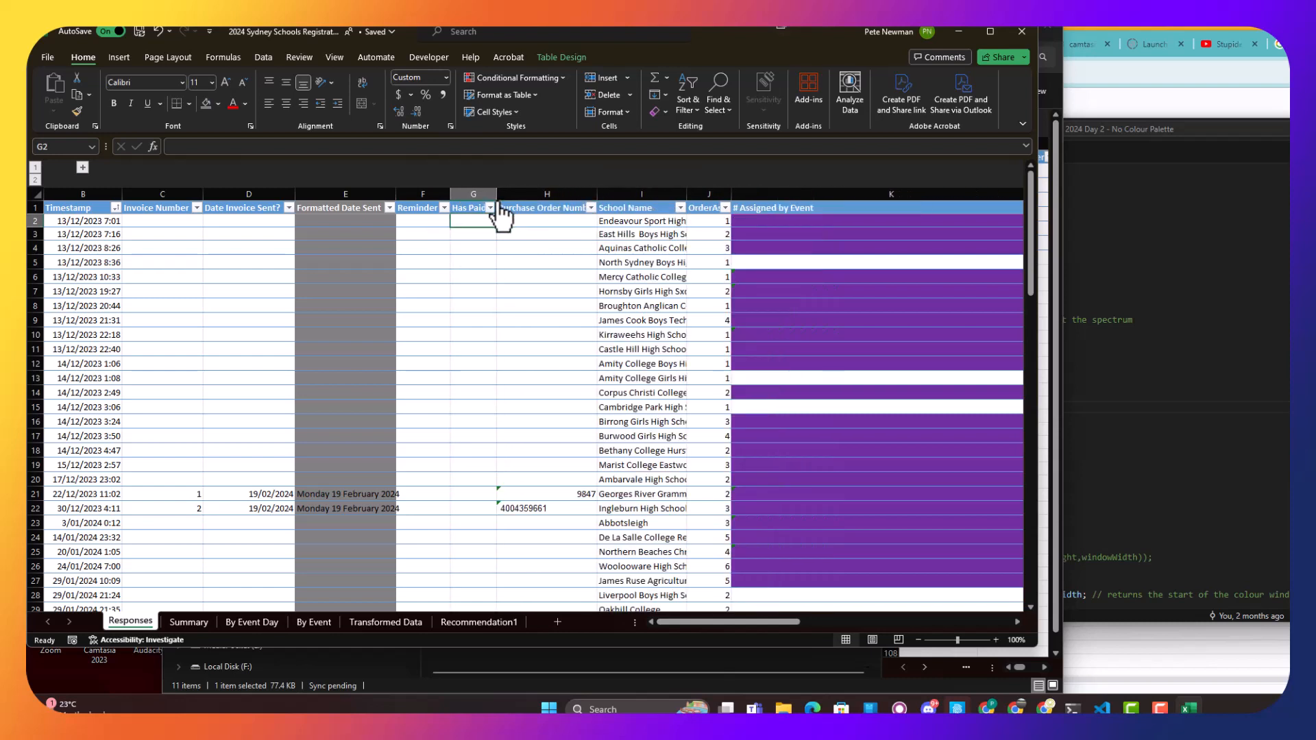
left_click(558, 225)
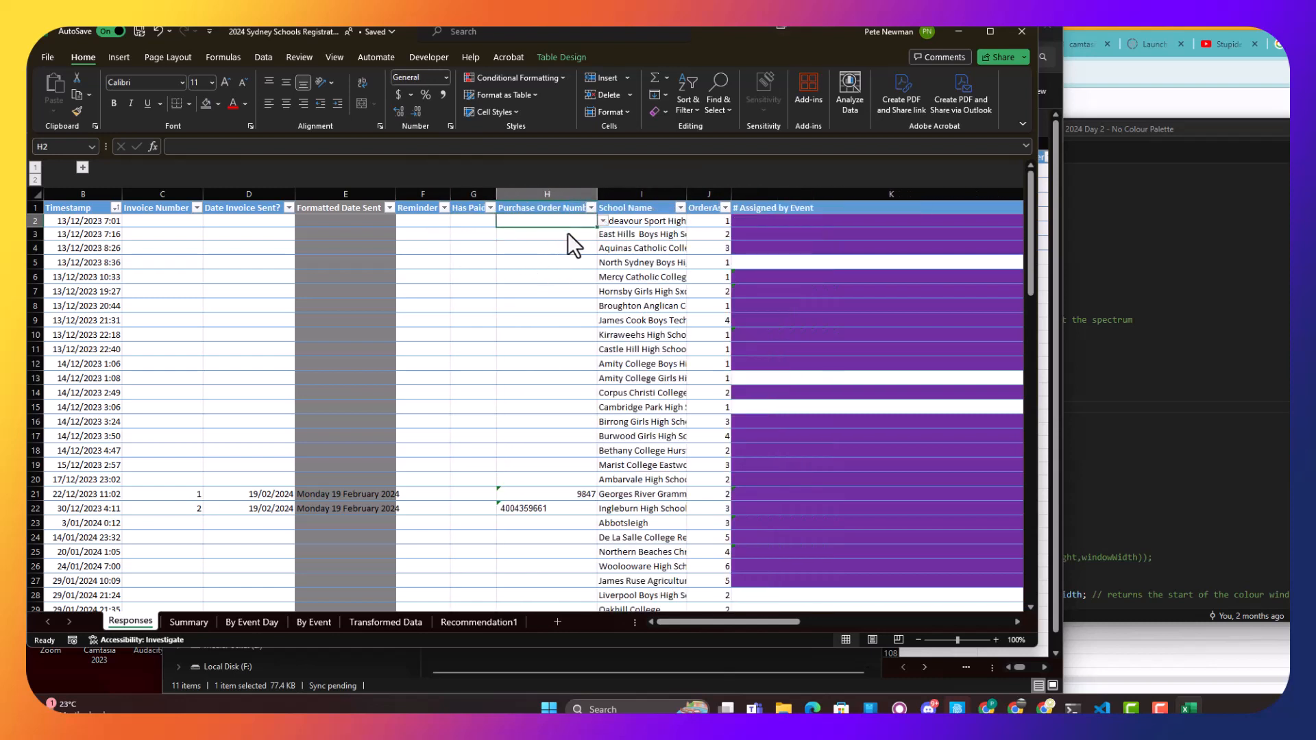
left_click(650, 224)
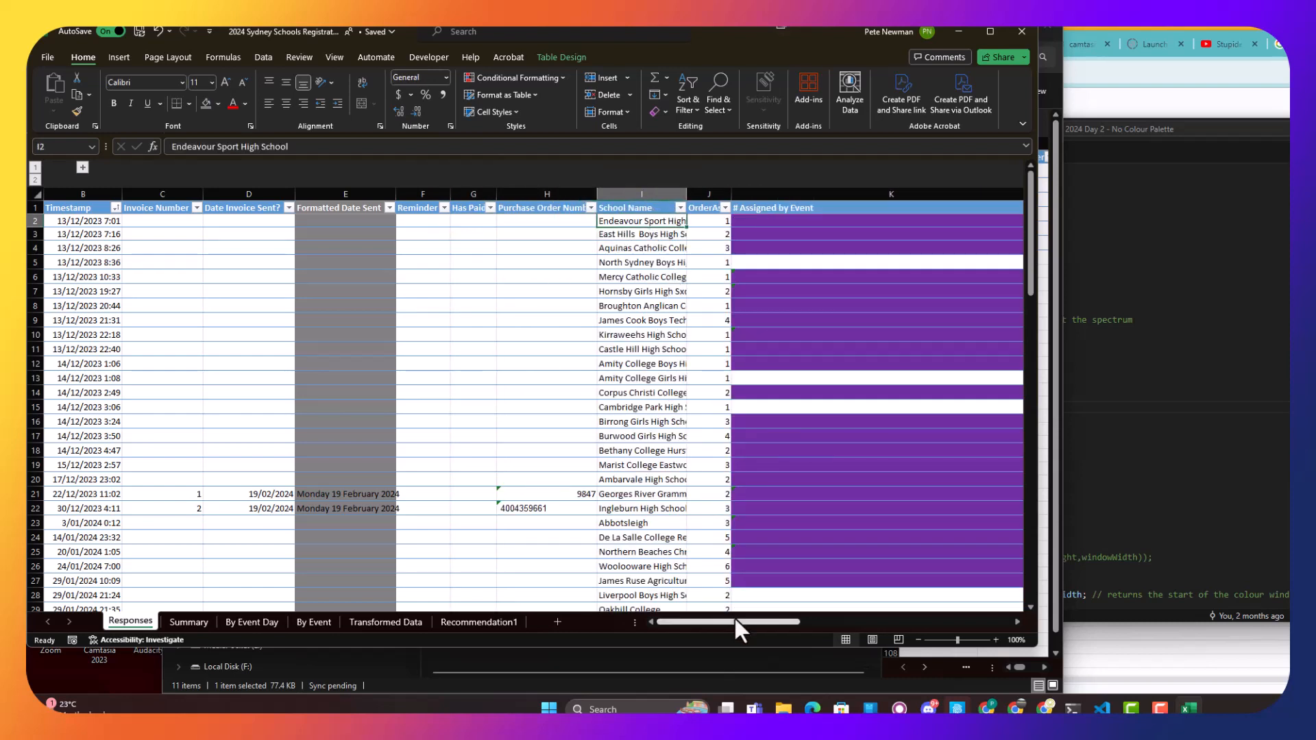
left_click_drag(689, 192, 771, 190)
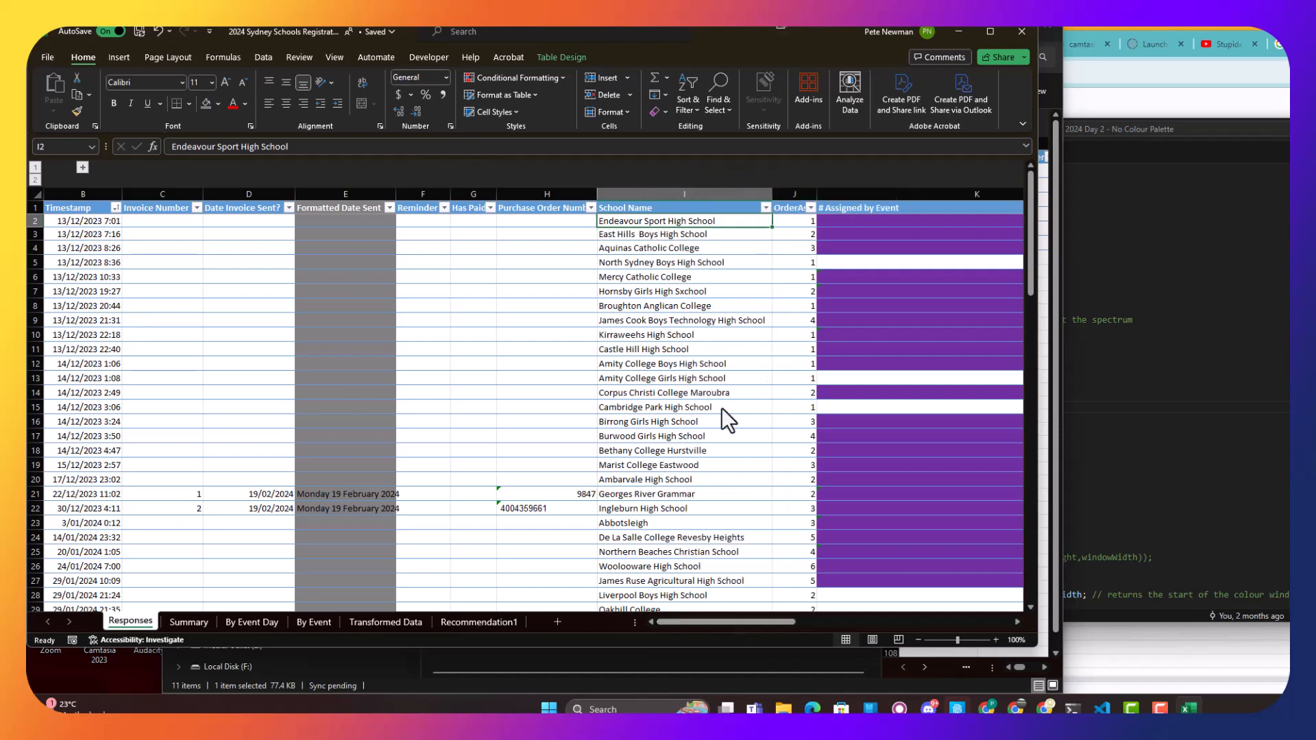
left_click_drag(772, 620, 814, 621)
left_click_drag(845, 192, 616, 198)
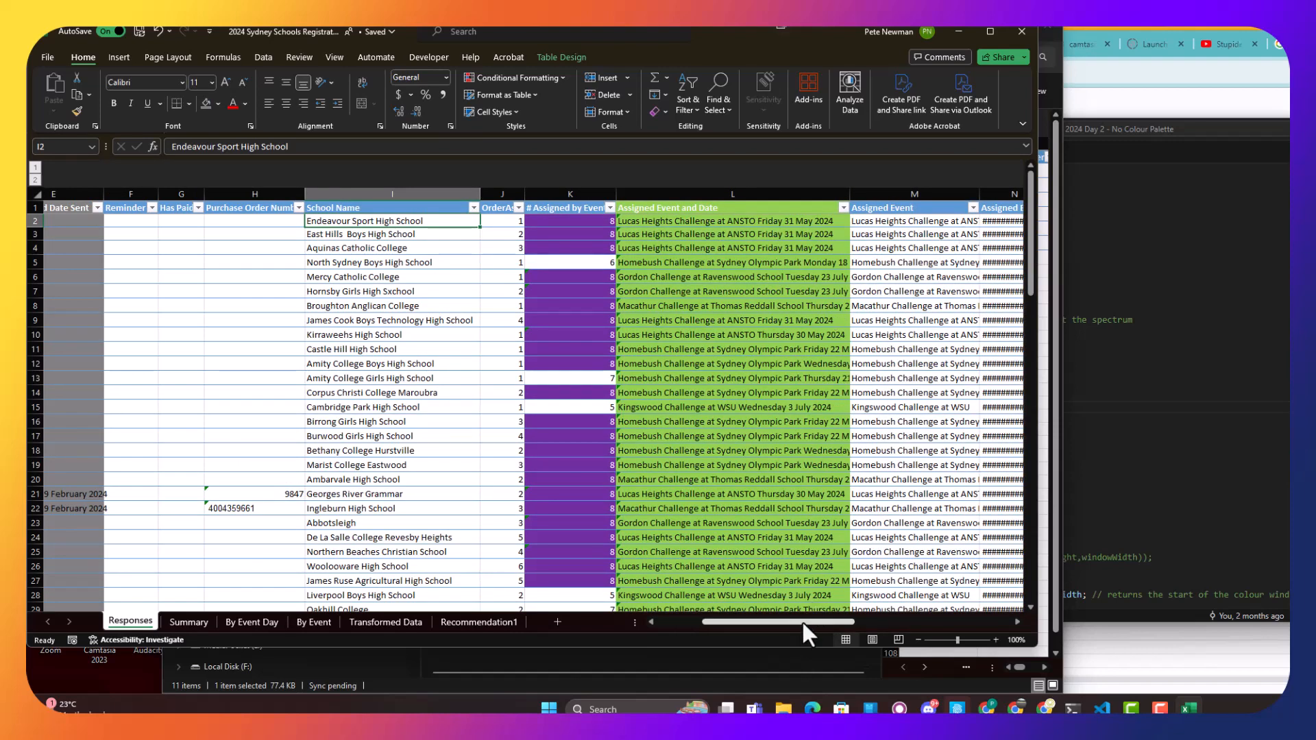
left_click_drag(802, 619, 744, 621)
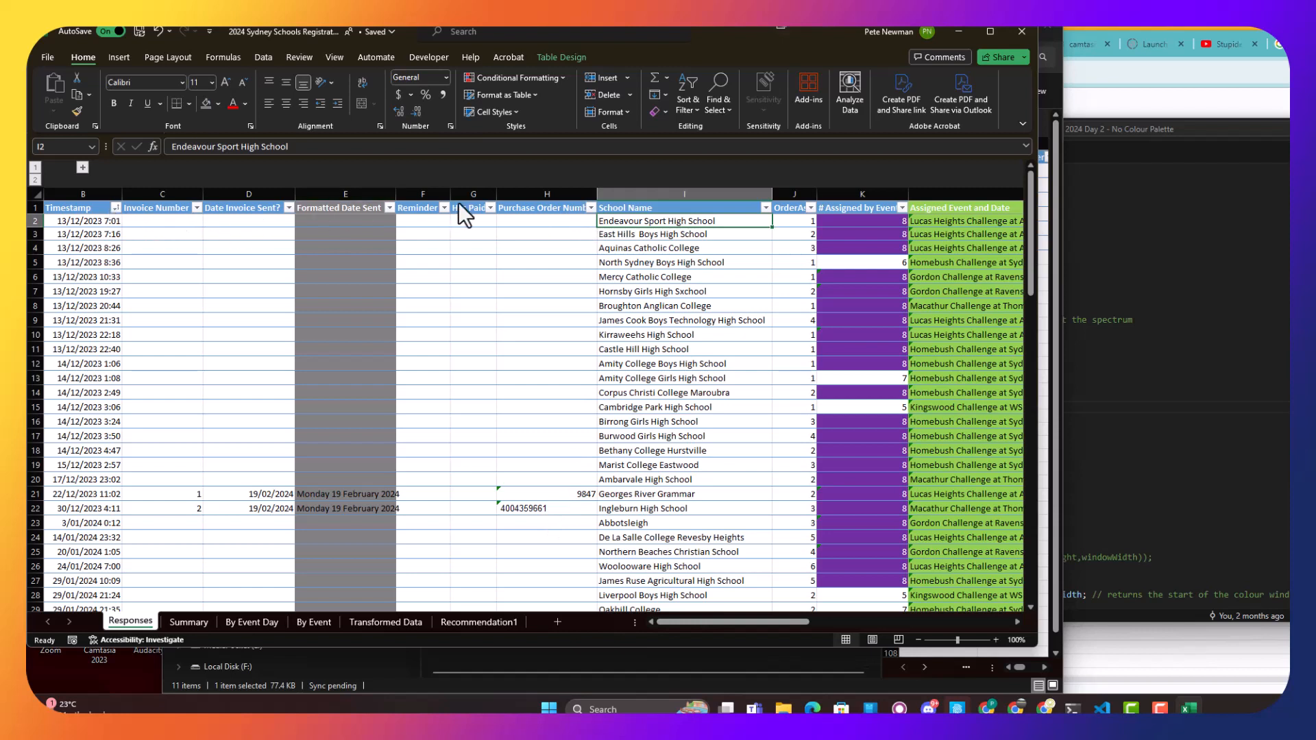
Filter the Purchase Order Number column to rows with genuine order numbers, excluding dashes, text replies and blanks
left_click(590, 209)
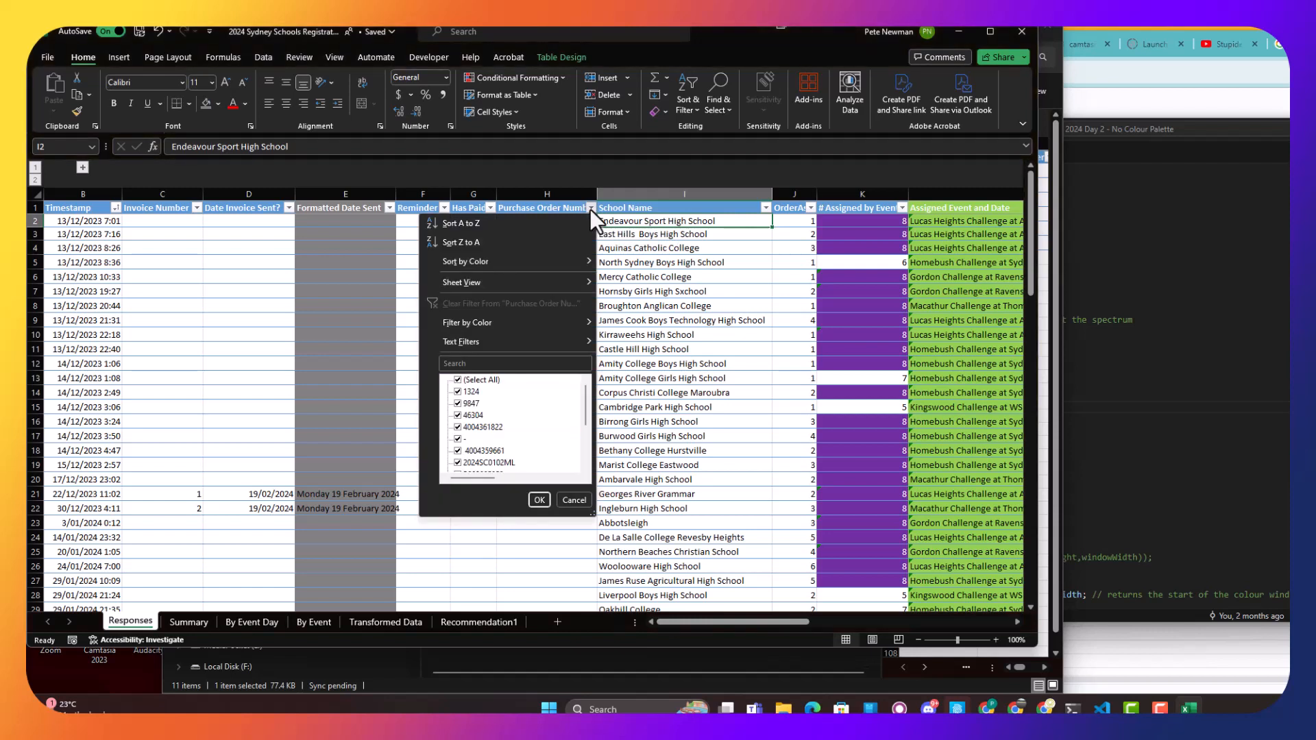
left_click(480, 380)
left_click(457, 393)
left_click(457, 451)
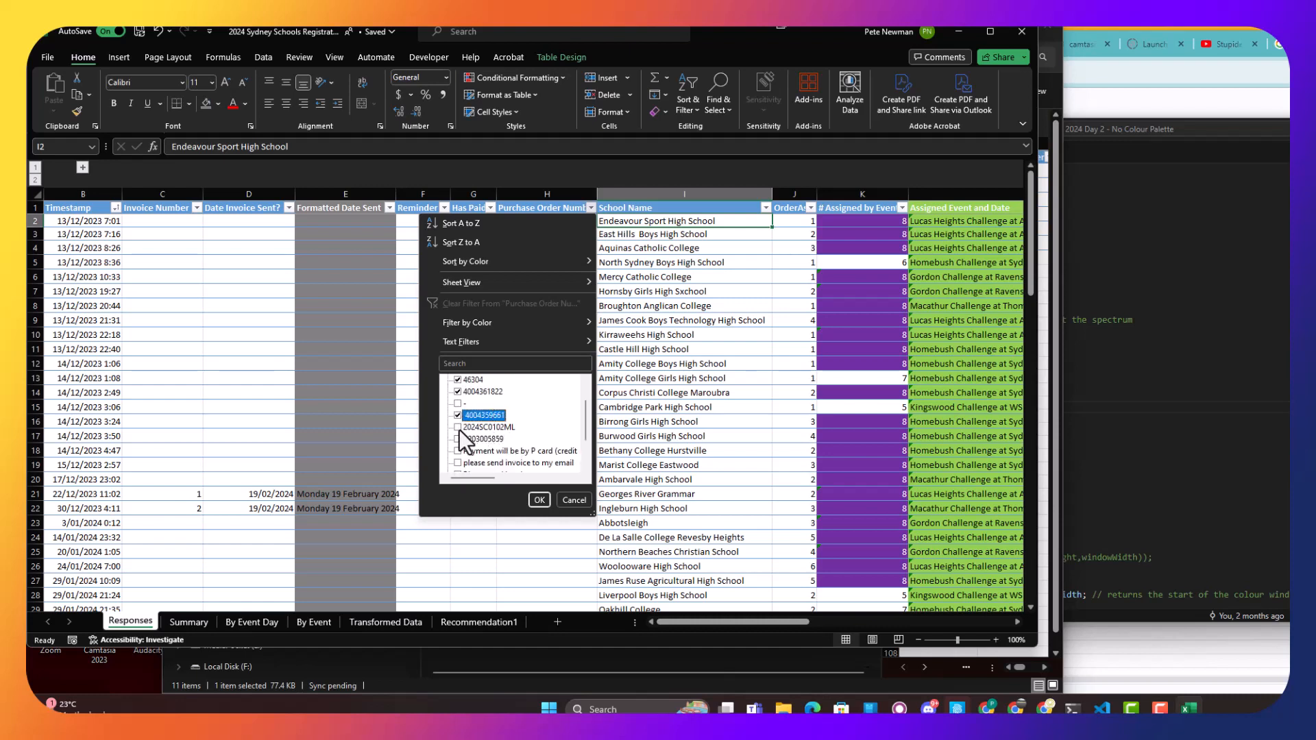
left_click(458, 427)
left_click(456, 440)
scroll(497, 438, "down", 2)
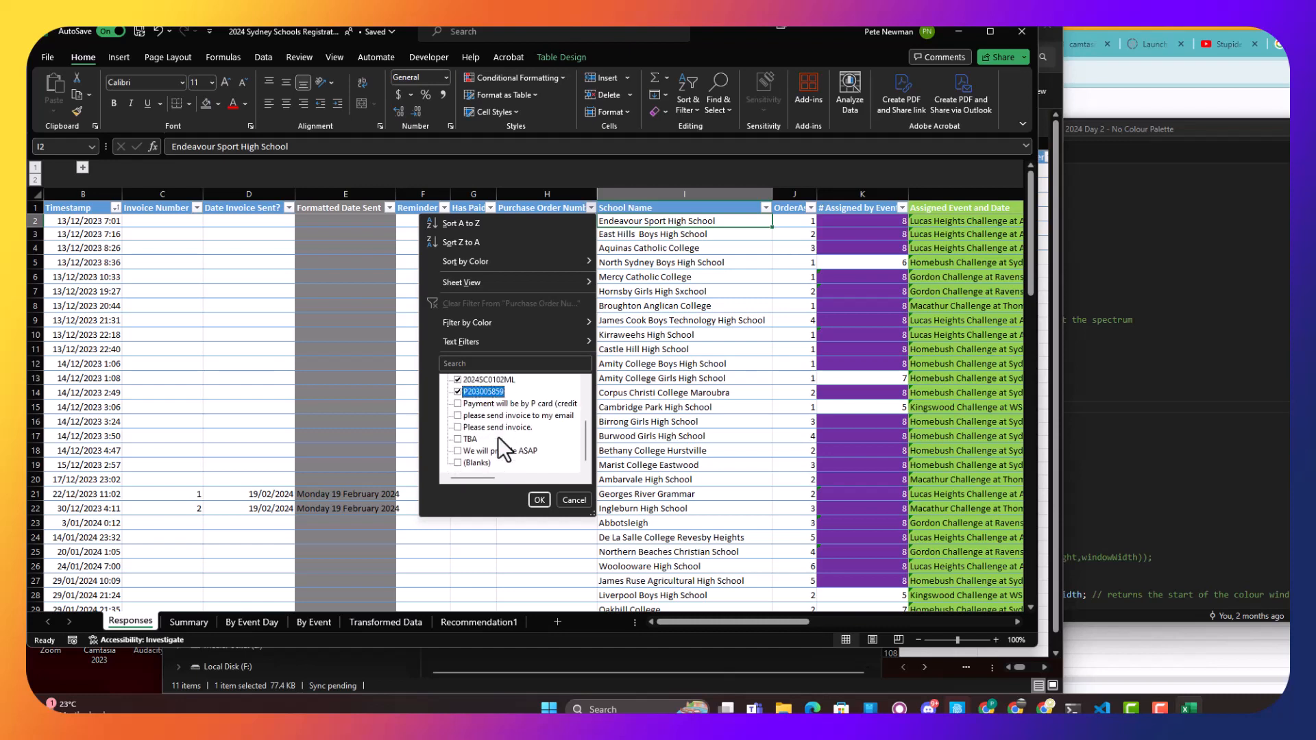
left_click(539, 499)
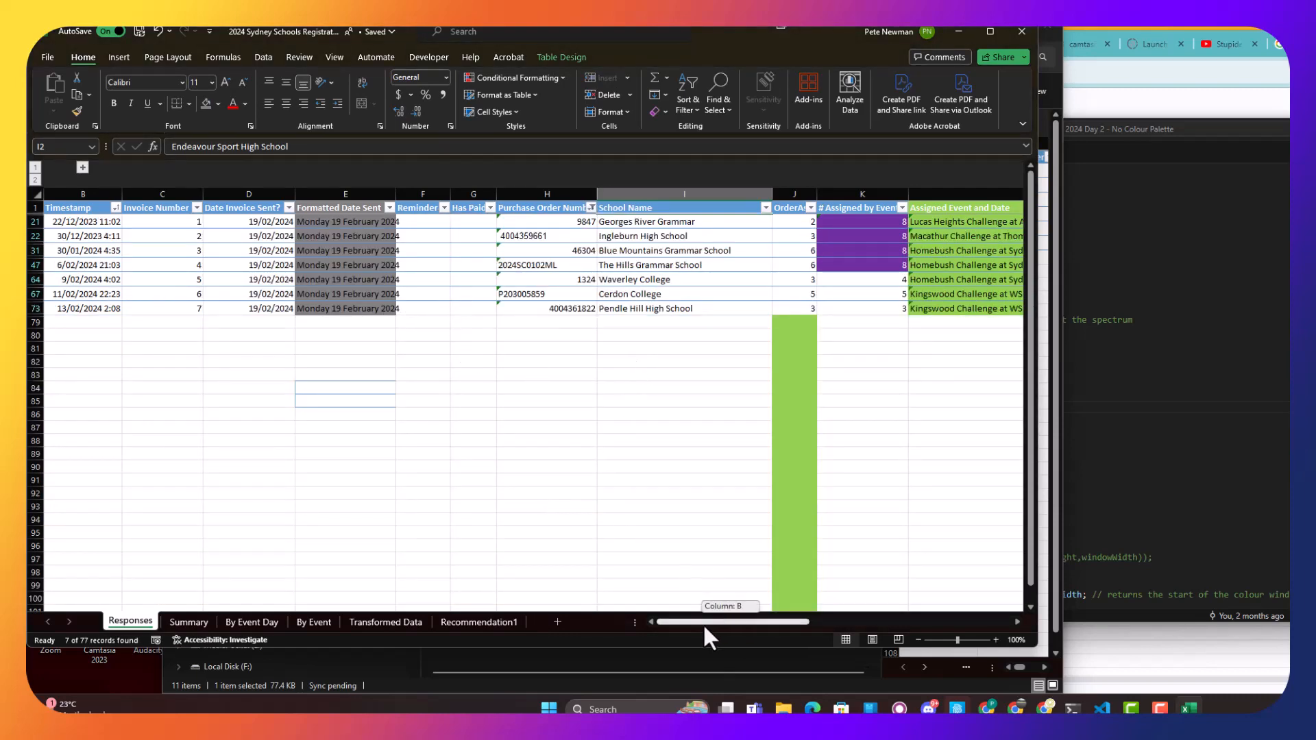
left_click(260, 223)
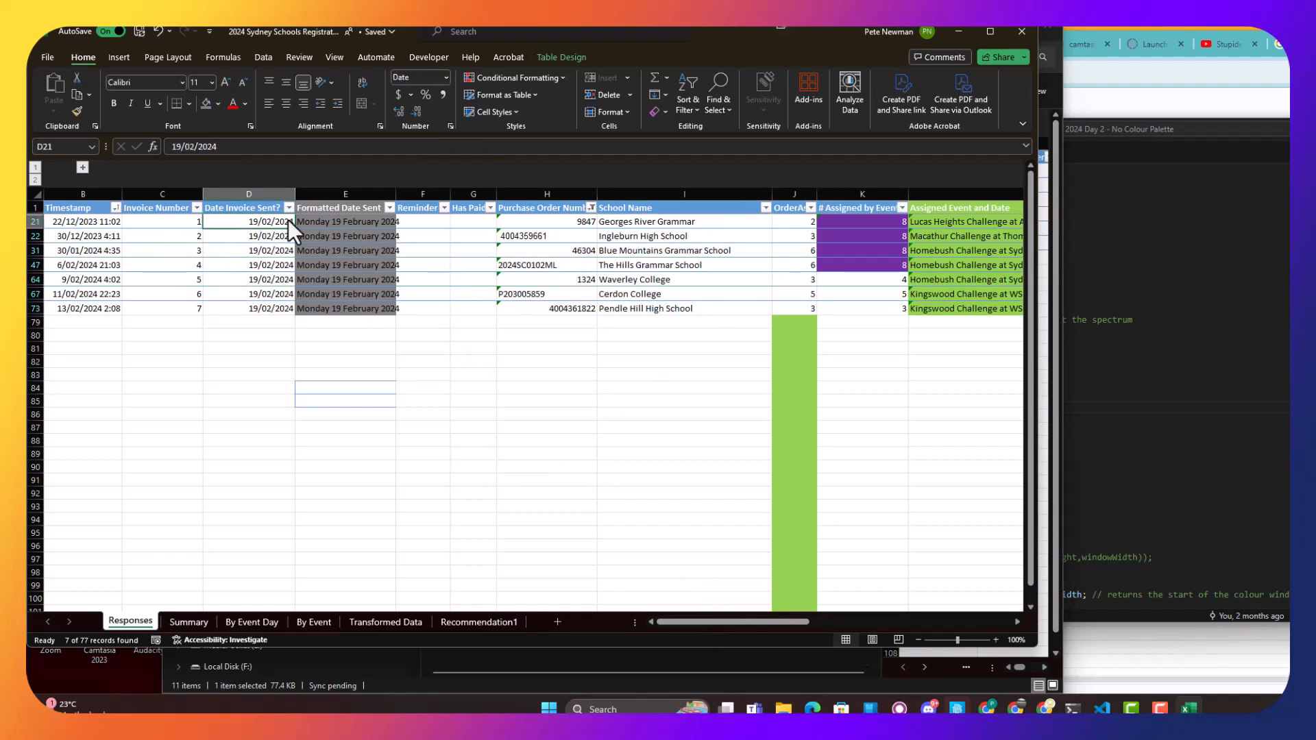
left_click(178, 223)
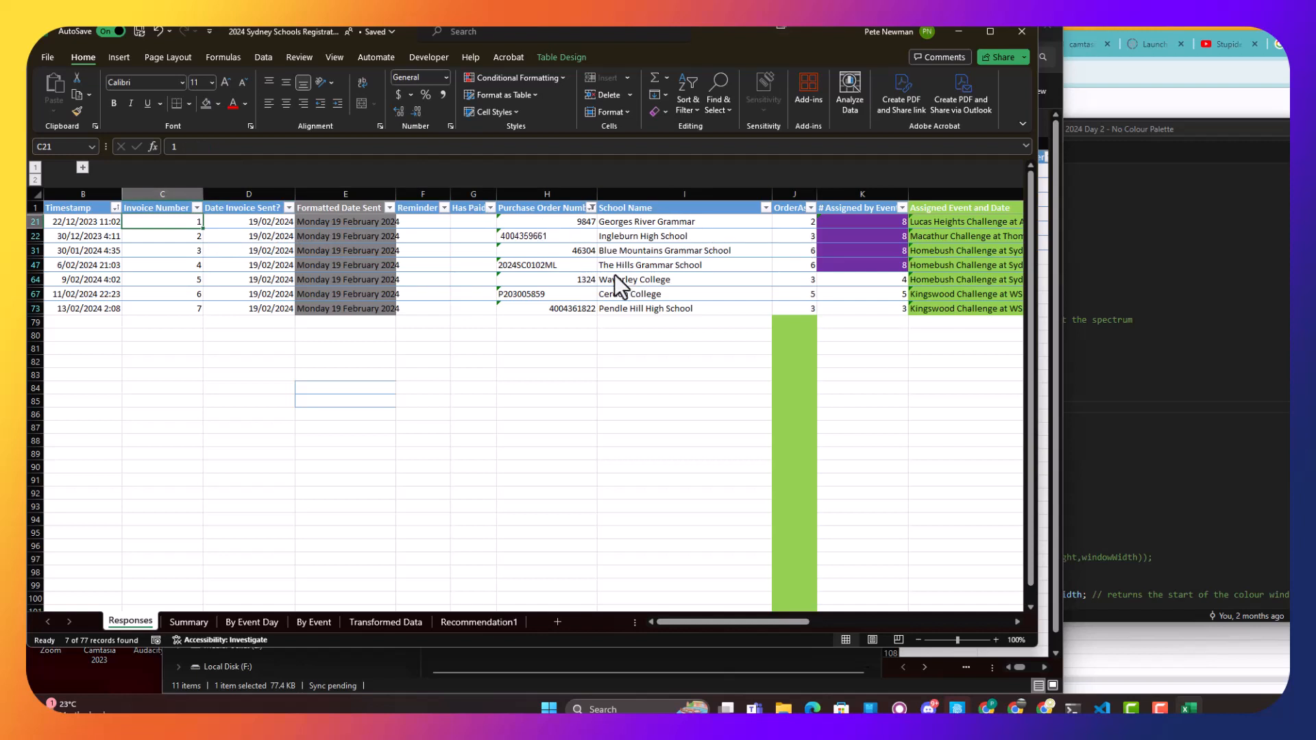
Open the Invoice Template document from the Sydney School Rego Automation folder, allowing its SQL command to load the merge data
left_click(783, 710)
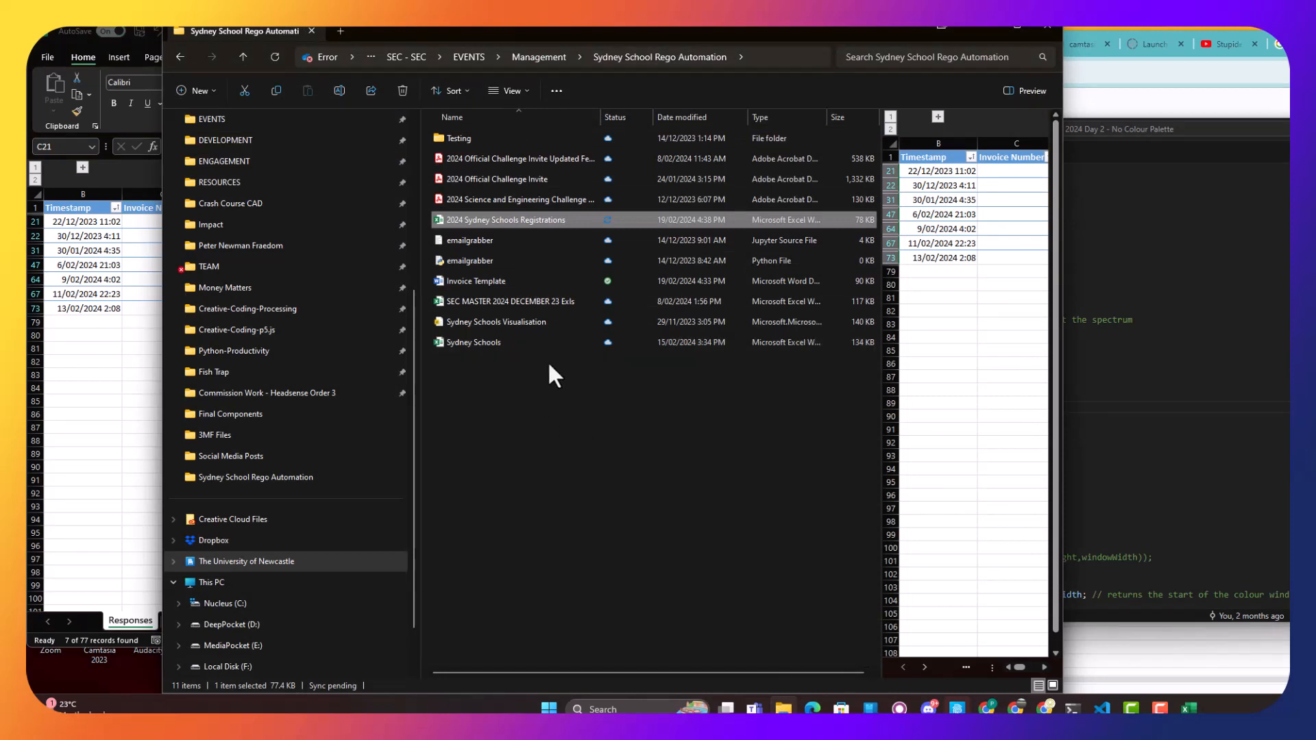
double_click(470, 278)
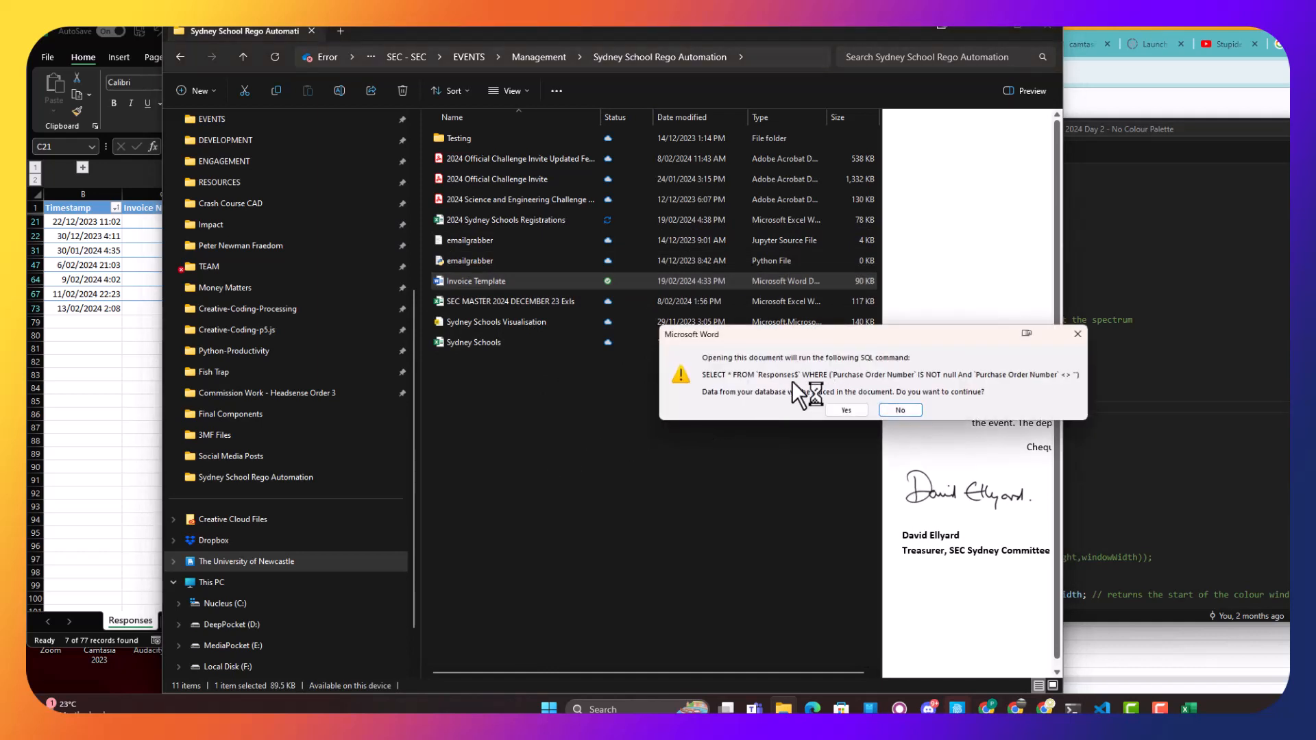
left_click(845, 409)
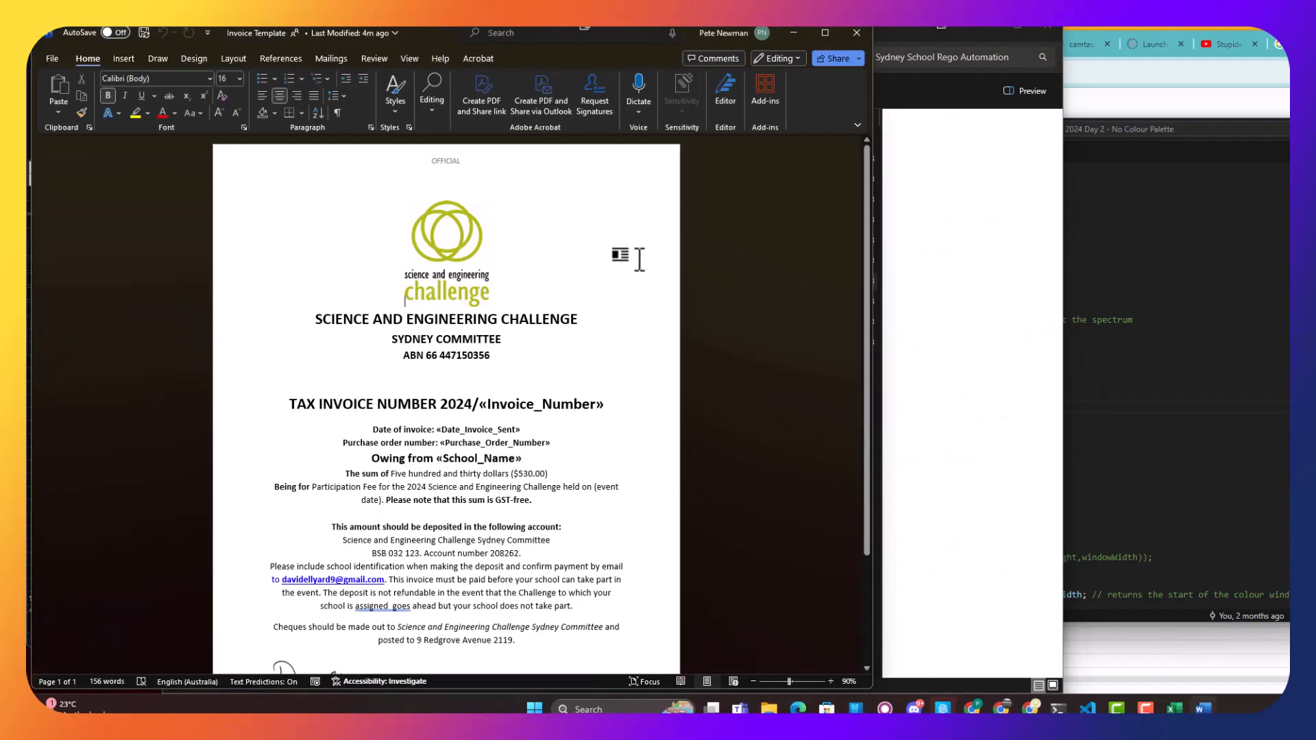
Choose the existing 2024 Sydney Schools Registrations workbook from the Sydney School Rego Automation folder as the mail merge recipient list
left_click(323, 58)
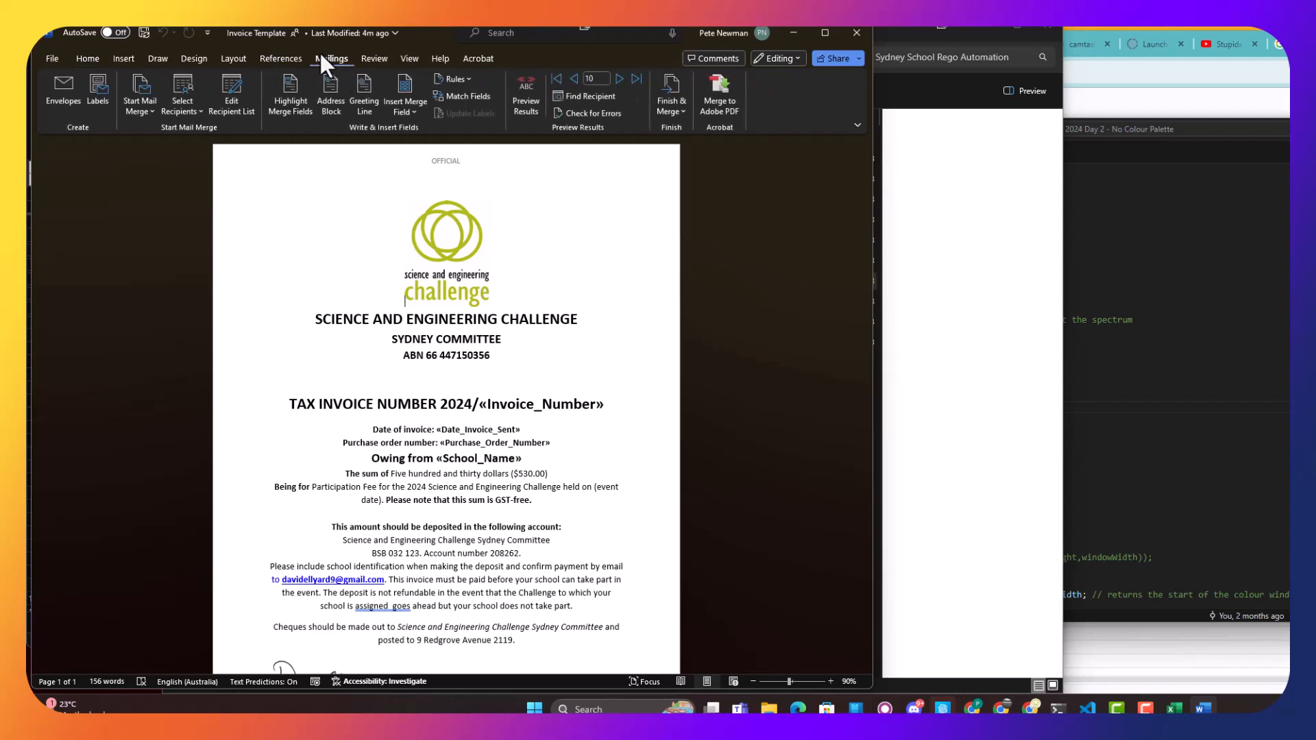
left_click(183, 101)
left_click(221, 148)
scroll(141, 215, "up", 1)
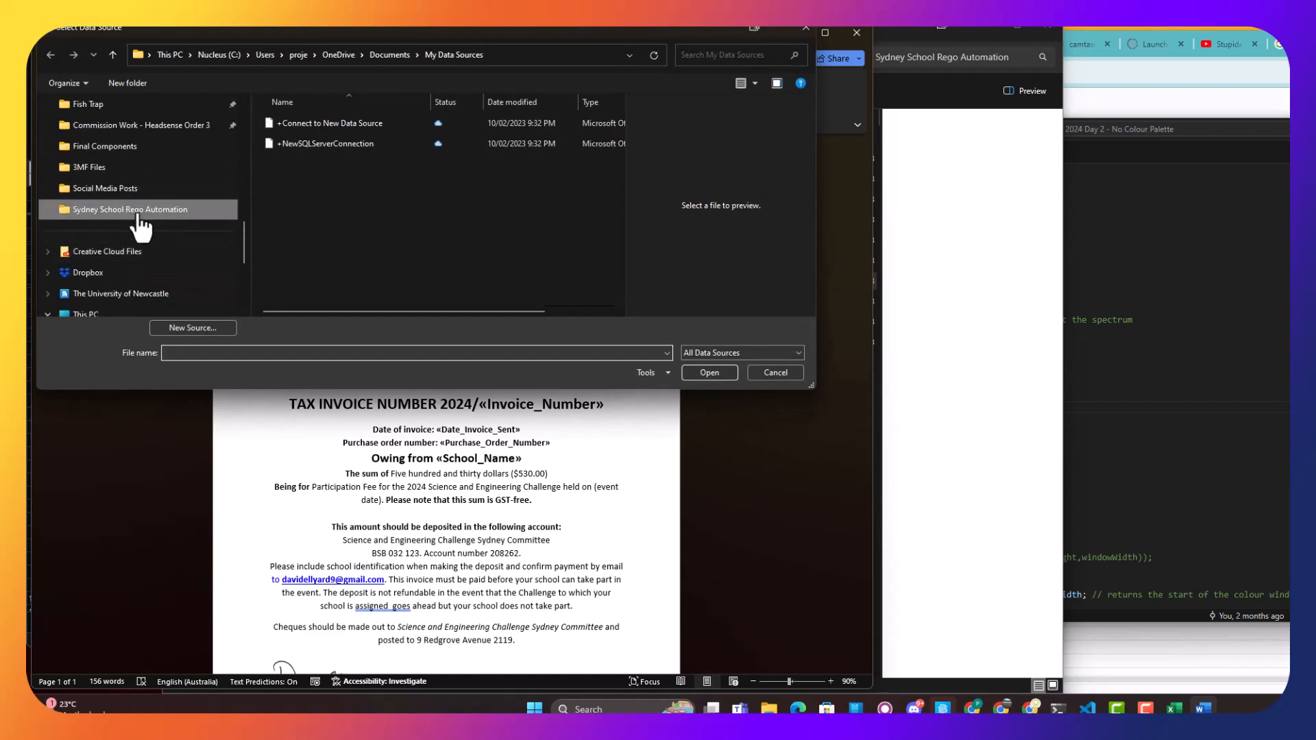
left_click(172, 210)
left_click(360, 142)
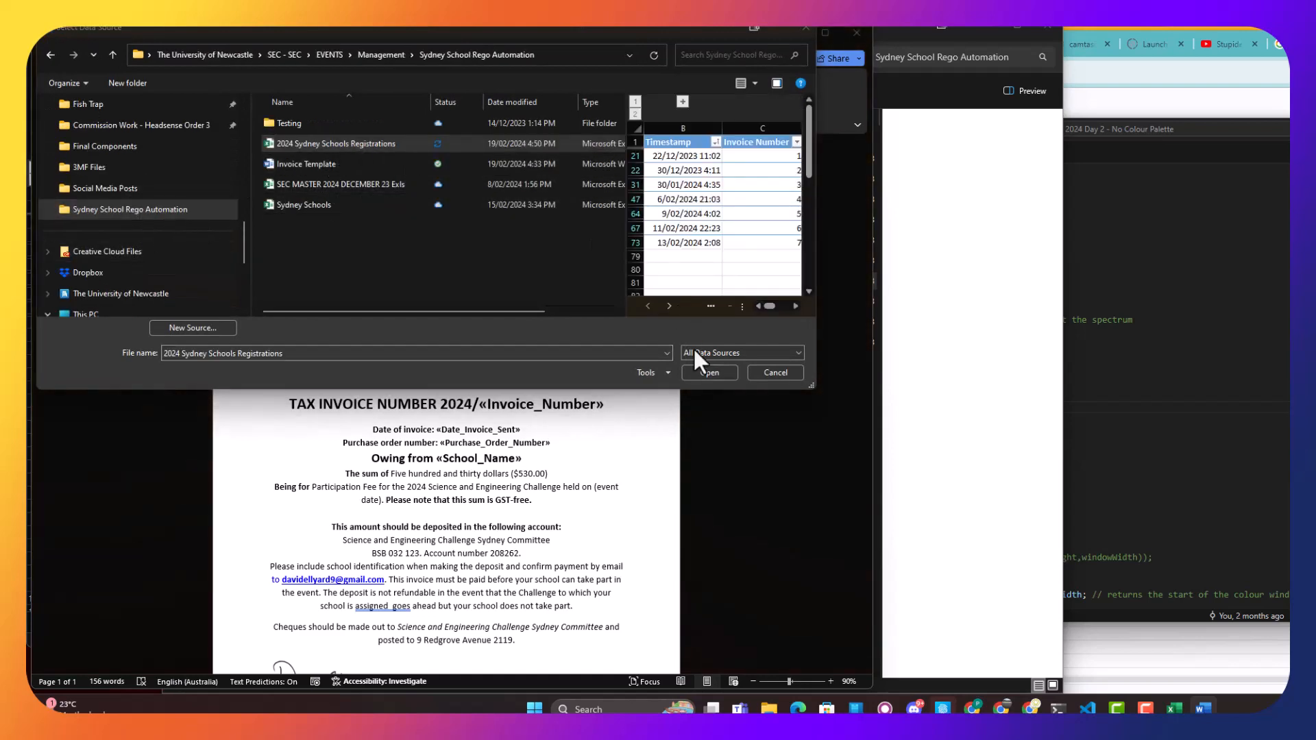
left_click(720, 370)
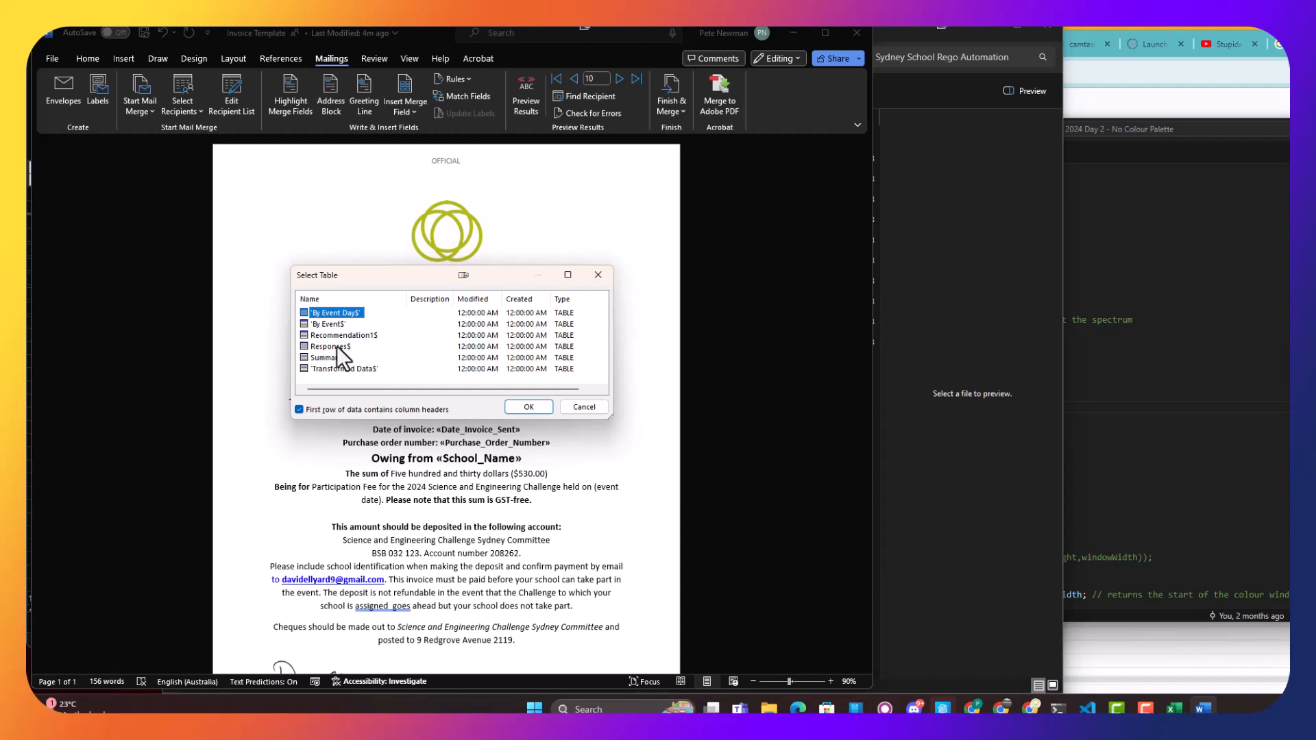
Check the sheet name in the Excel workbook and return to Word to load the Responses$ table as the merge data
left_click(953, 332)
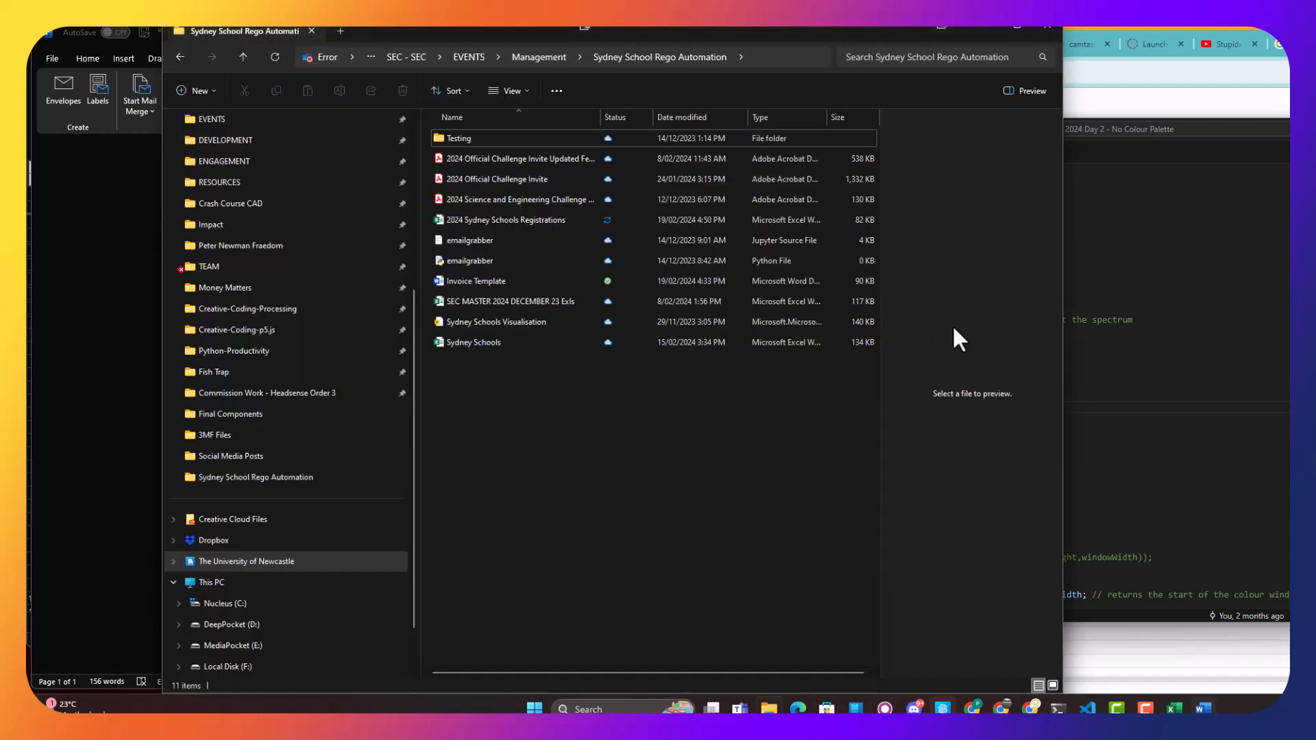
left_click(1174, 709)
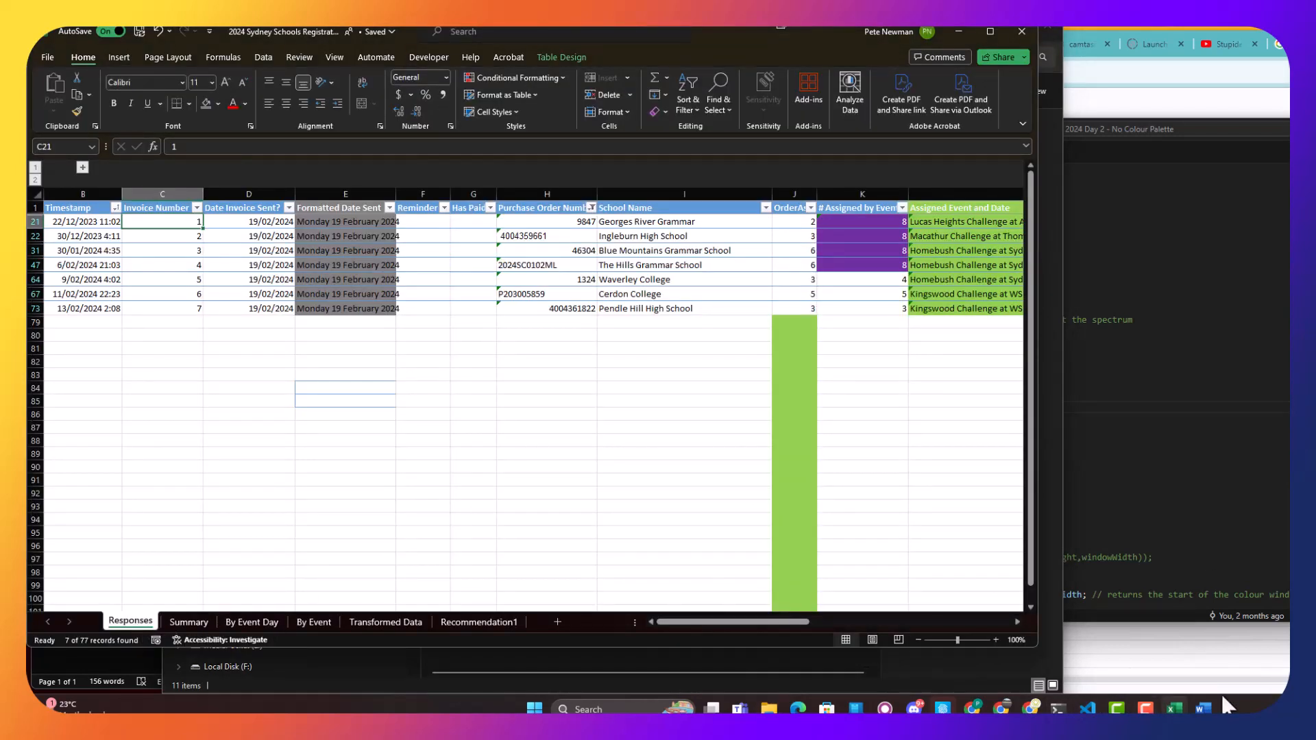
left_click(1203, 709)
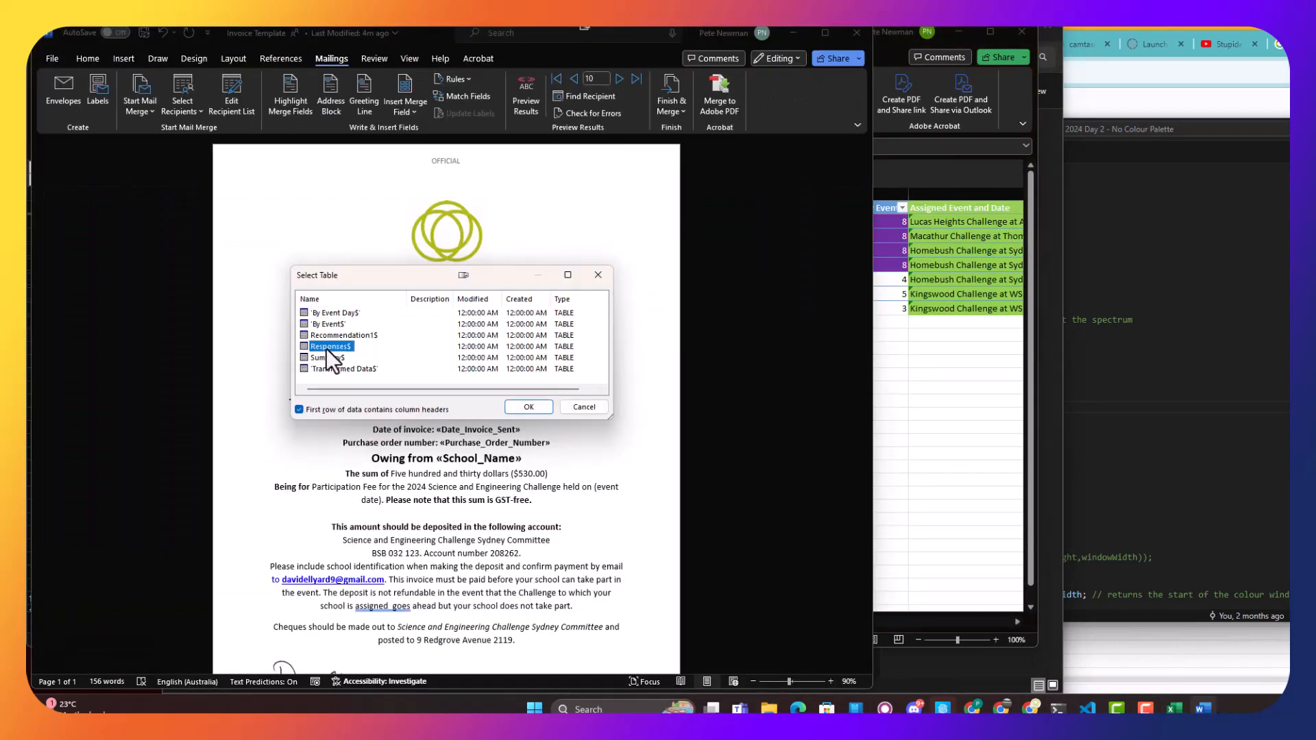
left_click(528, 407)
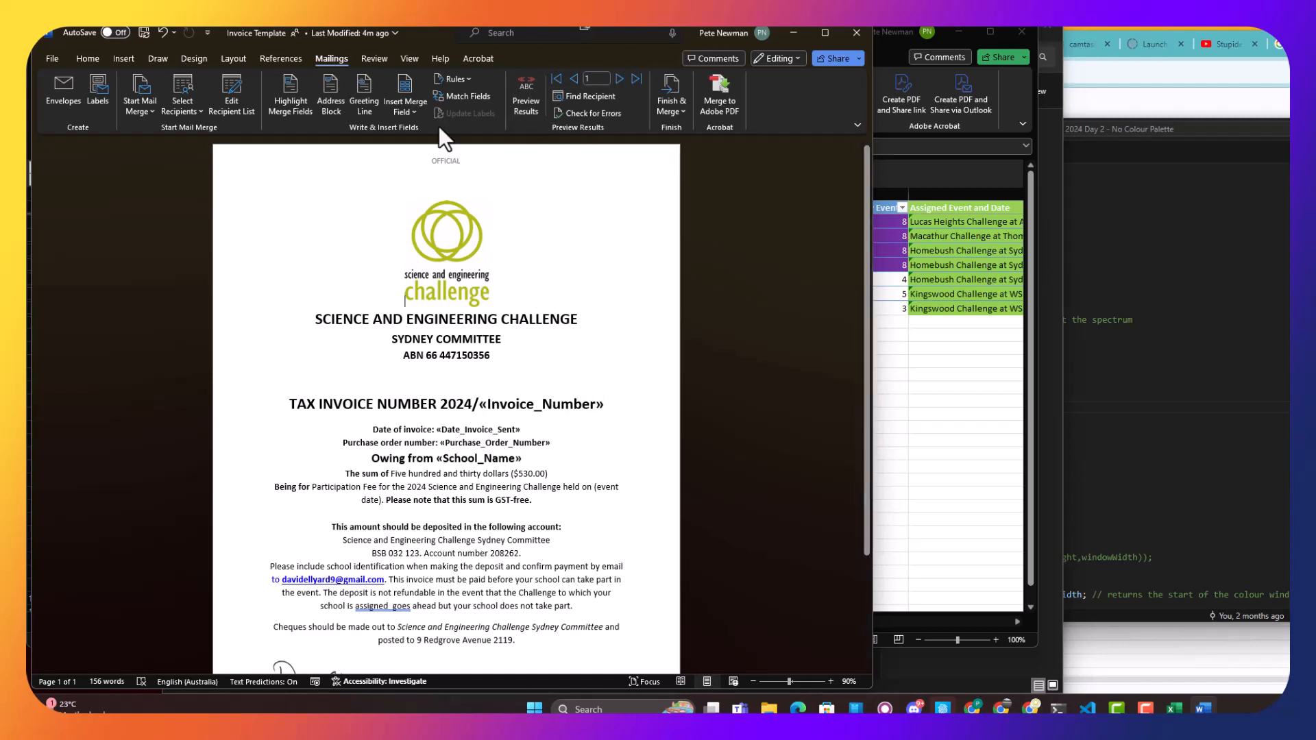
Review the list of available merge fields and preview the merged invoice results
left_click(403, 112)
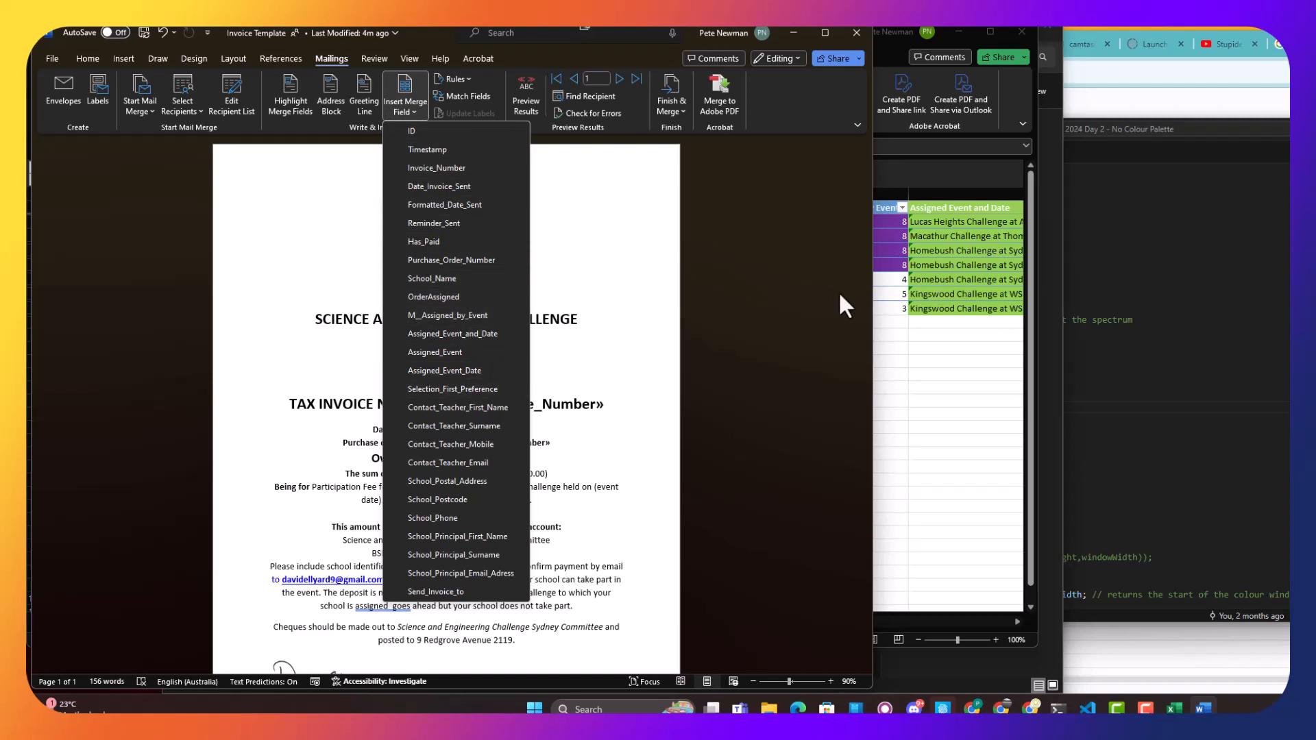
left_click(580, 387)
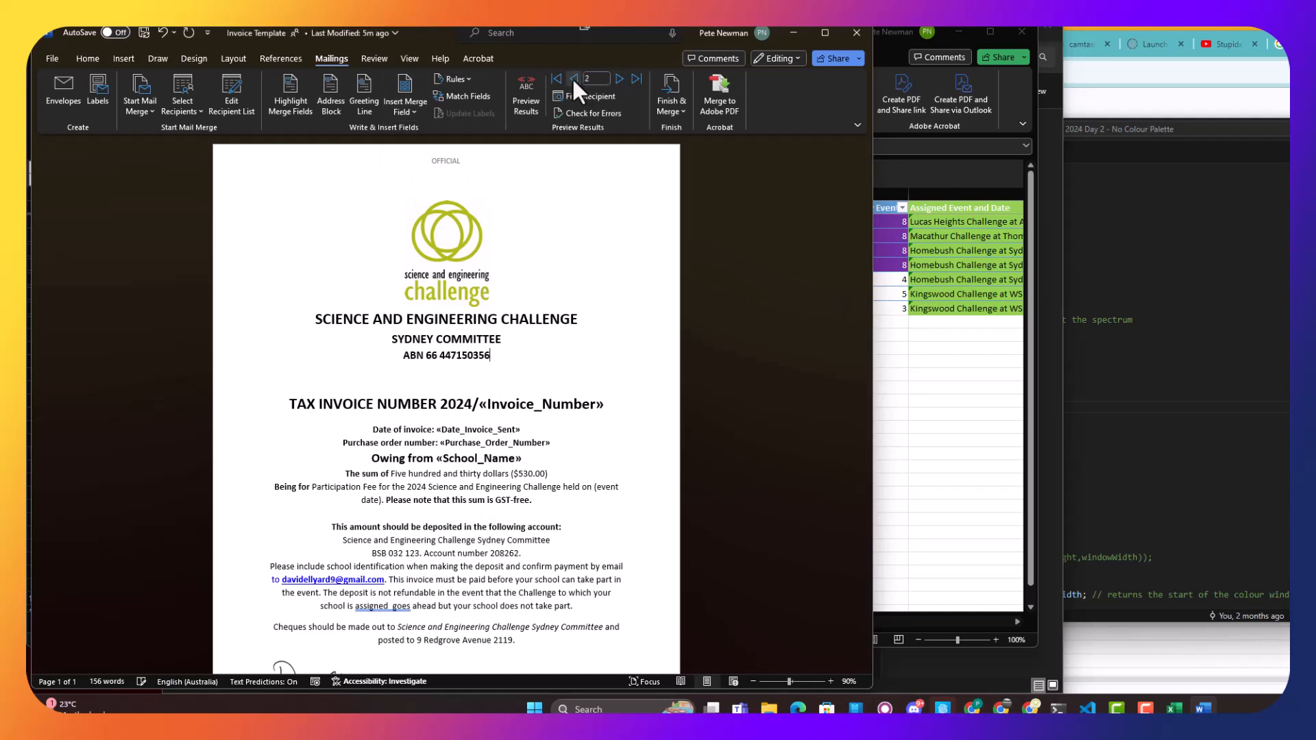
left_click(526, 90)
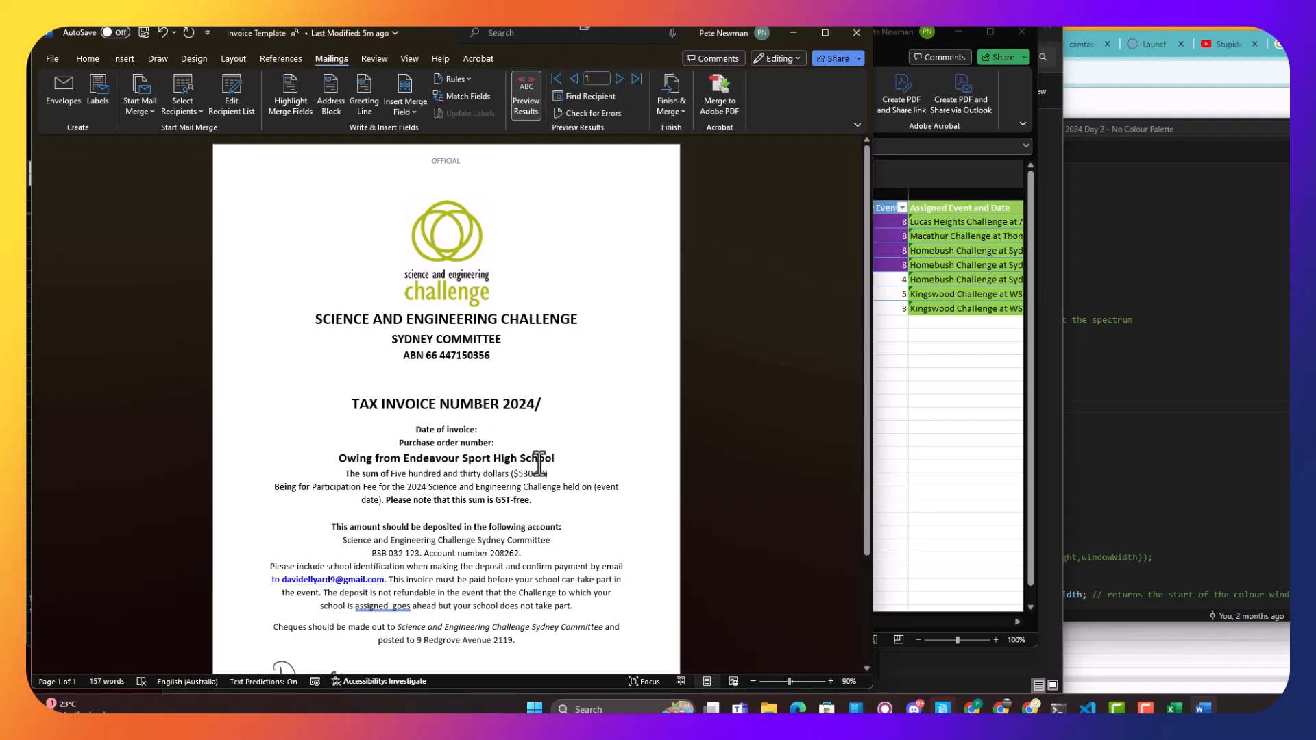
Switch to the Excel workbook, clear the Purchase Order Number filter and inspect the first school's row
left_click(933, 386)
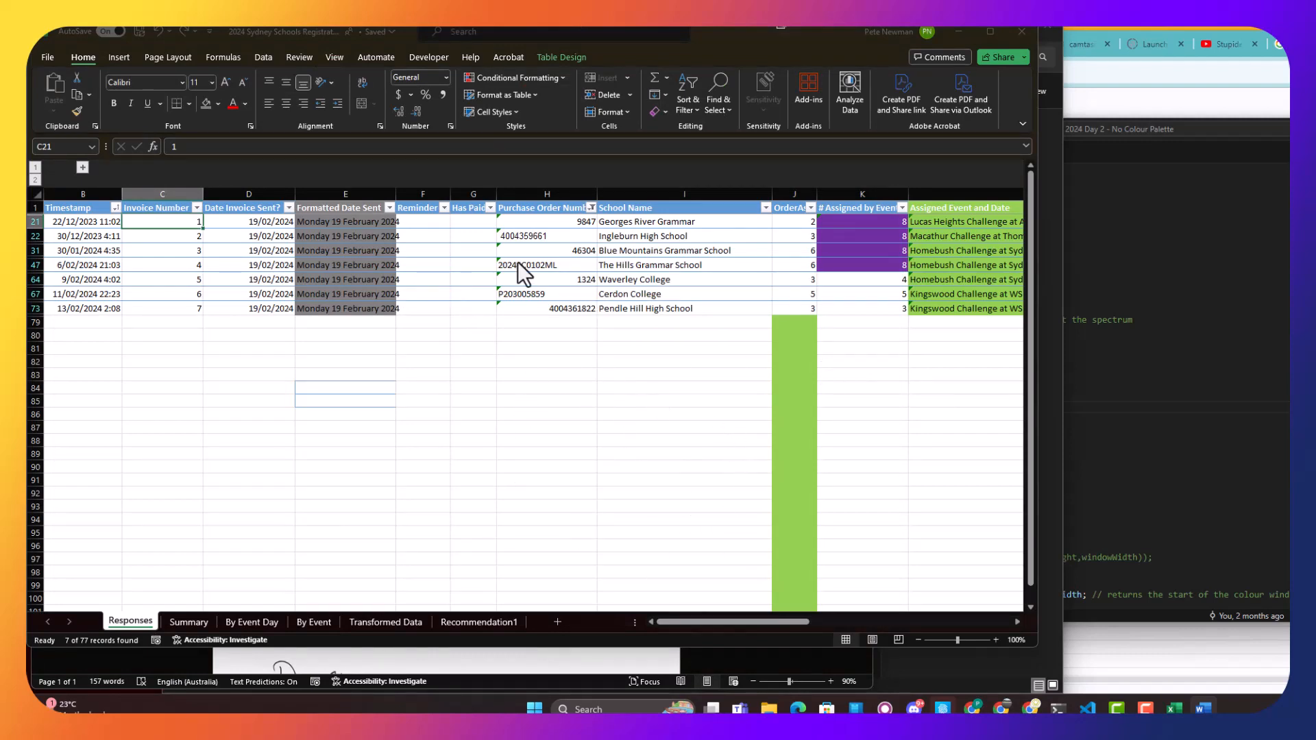
left_click(592, 207)
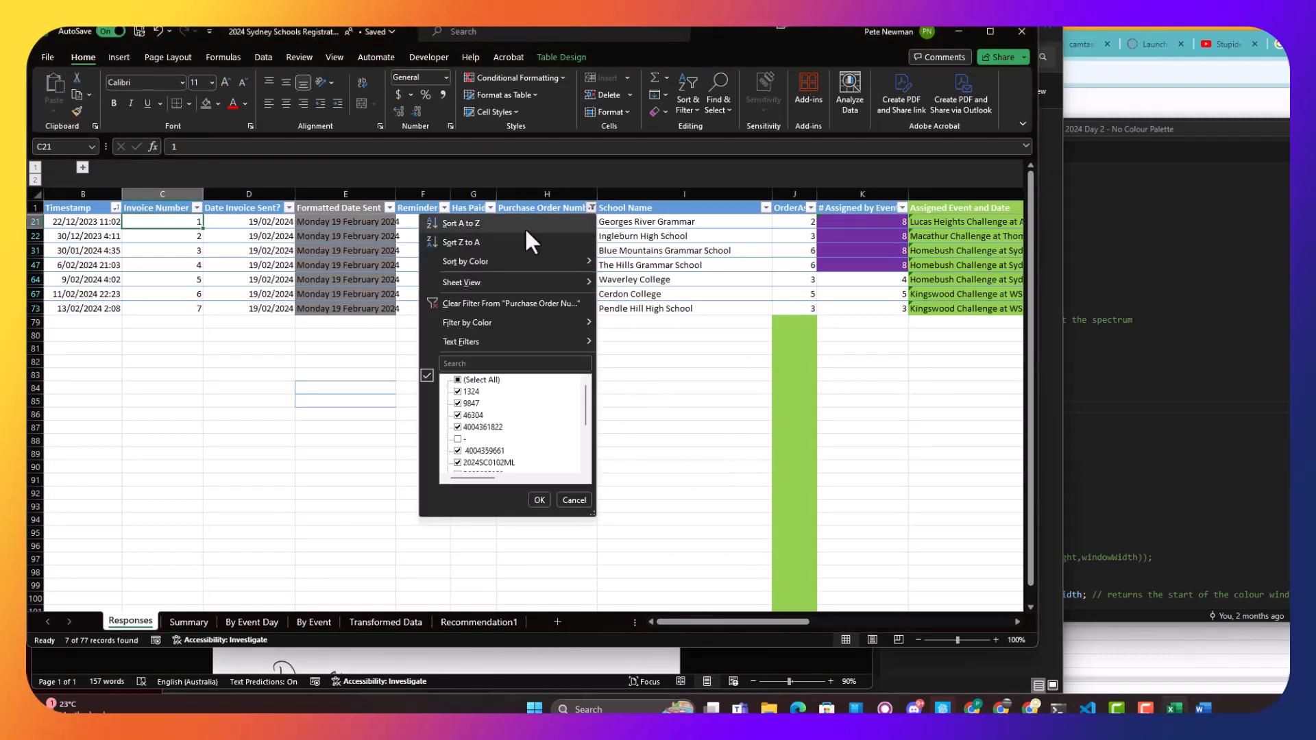
left_click(474, 304)
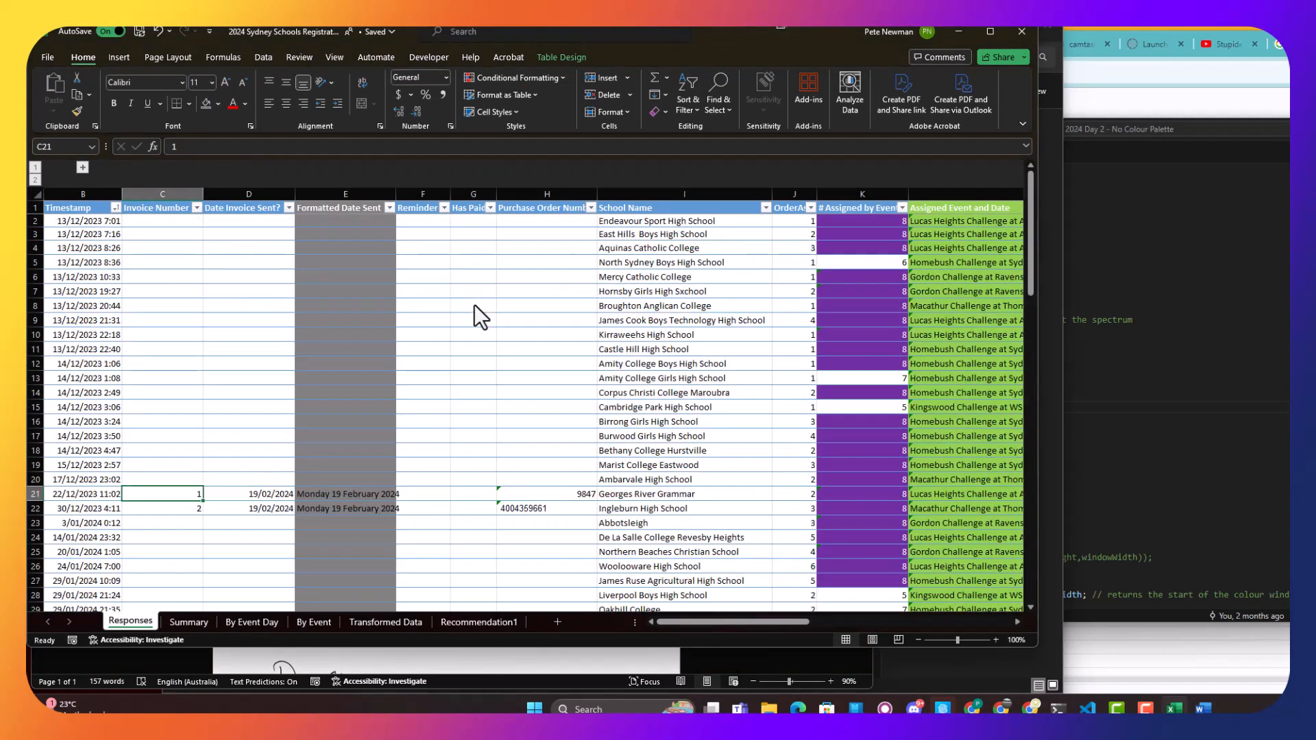
left_click(651, 221)
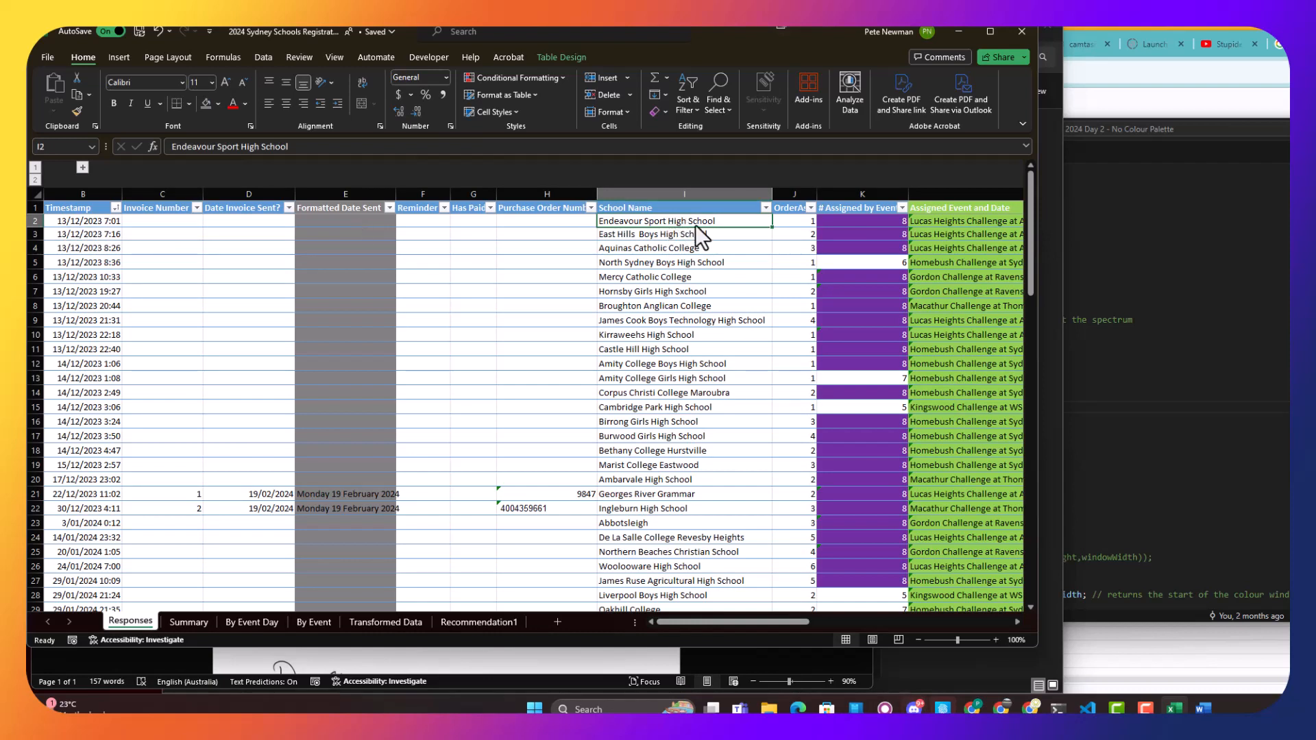
left_click(548, 222)
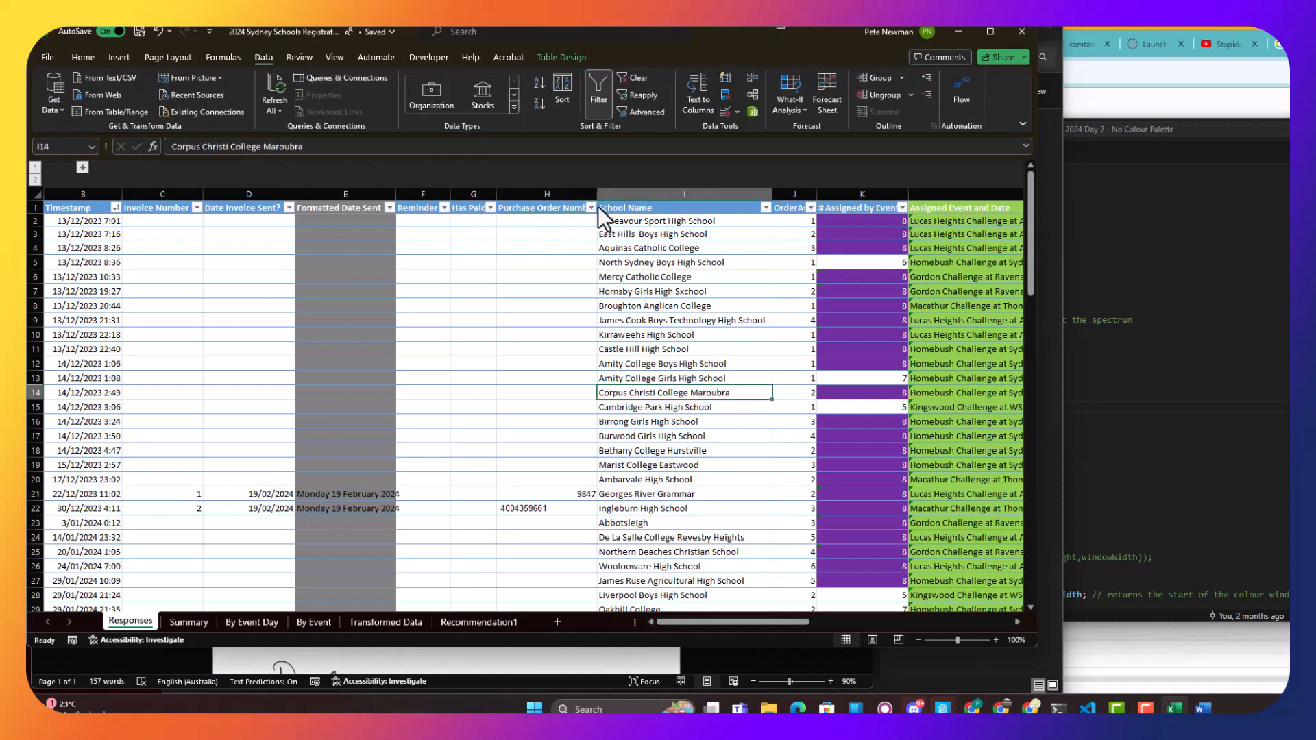
Filter the Purchase Order Number column again to only the genuine order numbers, leaving out the dash, text replies and blanks
left_click(591, 207)
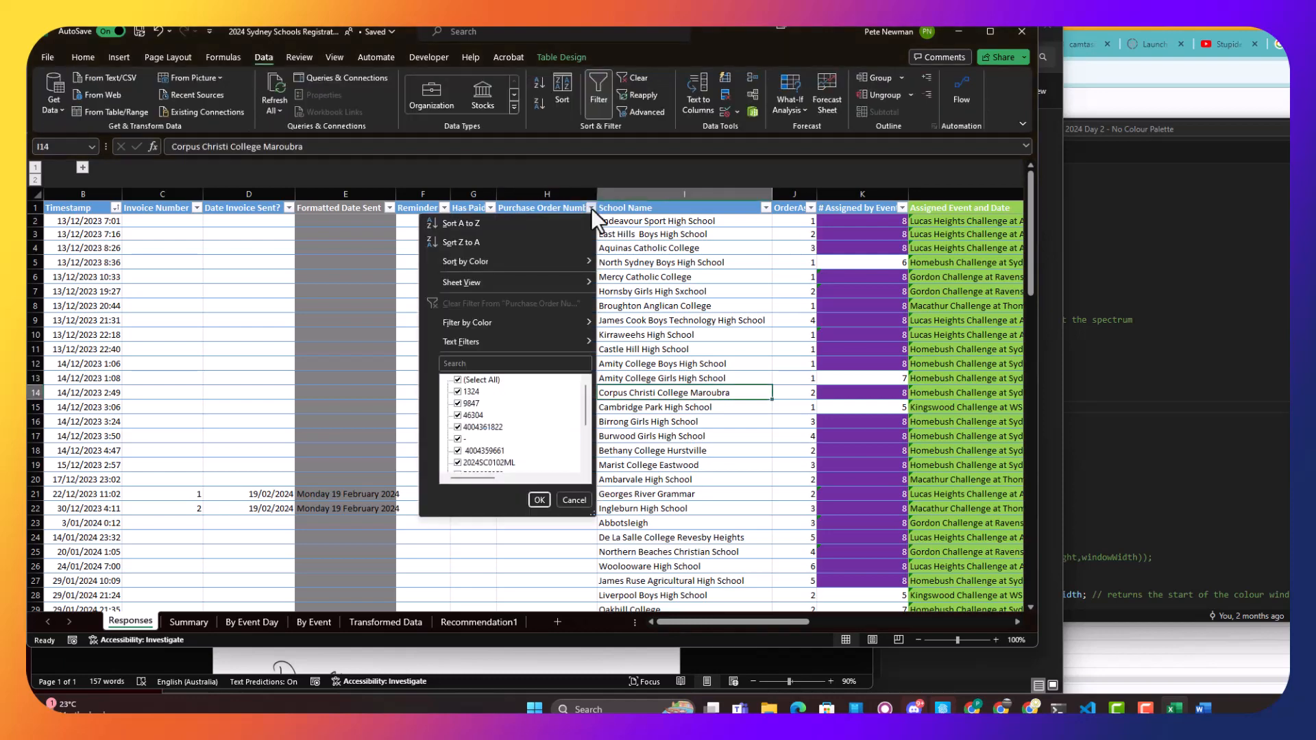
left_click(457, 381)
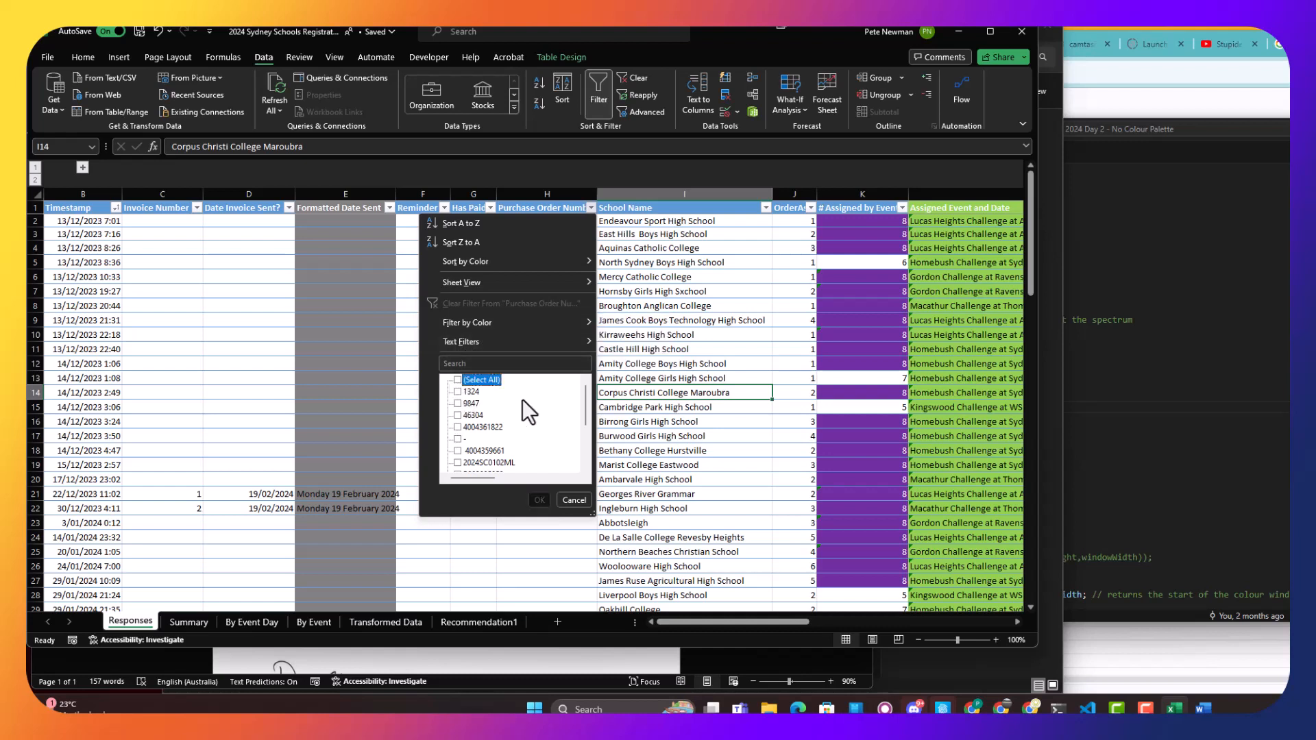
left_click(458, 392)
left_click(458, 403)
left_click(458, 414)
left_click(458, 427)
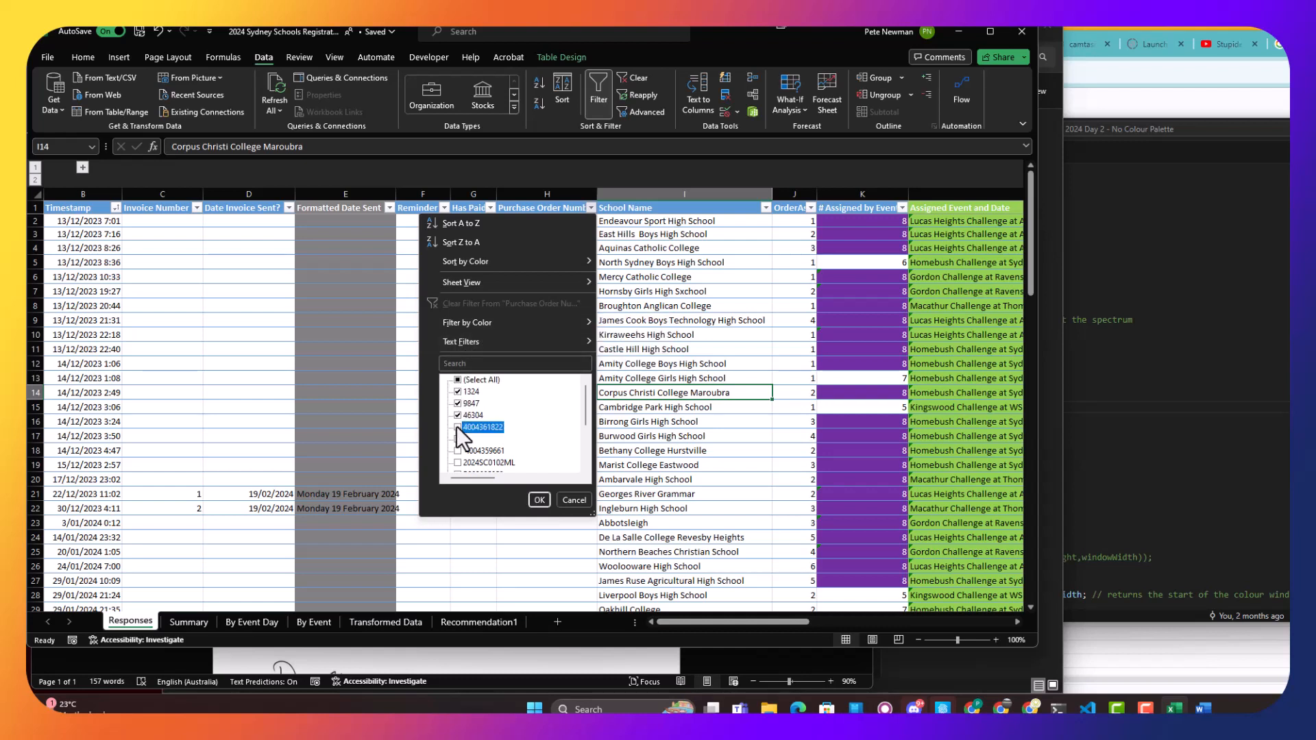
left_click(458, 451)
left_click(458, 462)
scroll(477, 442, "down", 1)
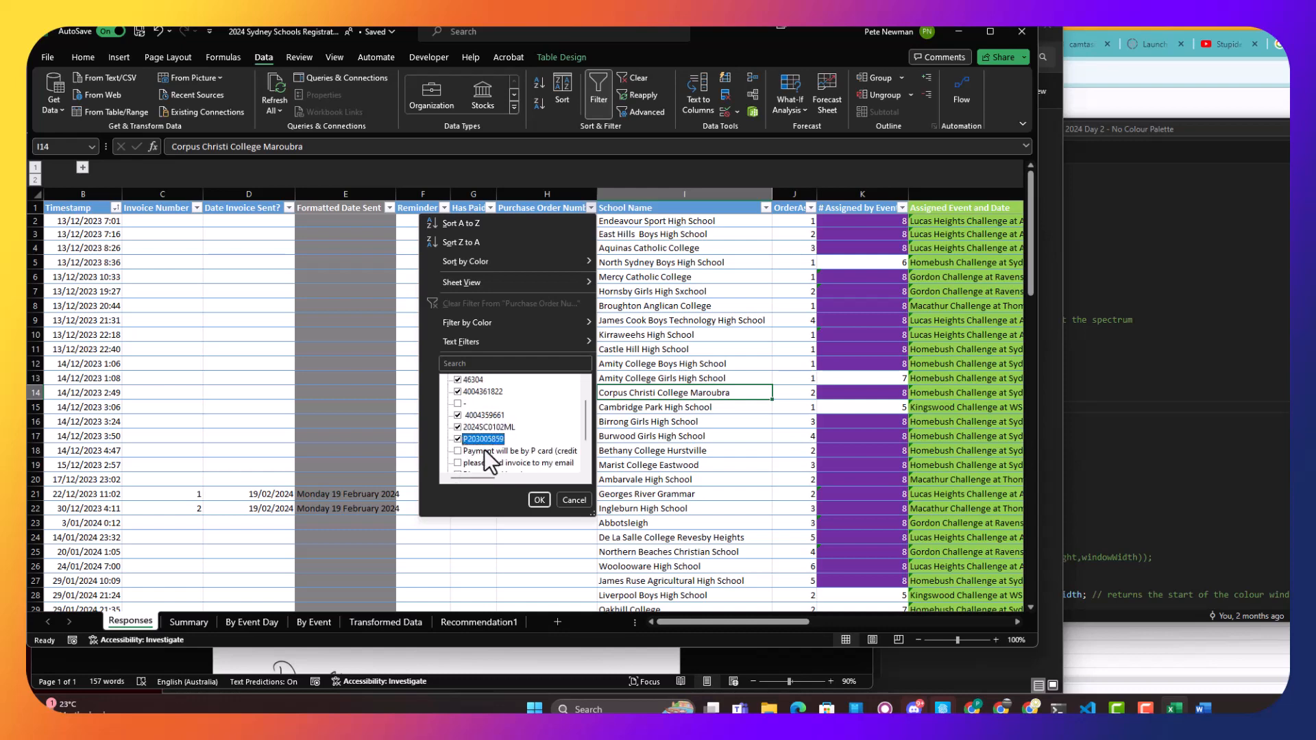
scroll(484, 450, "down", 2)
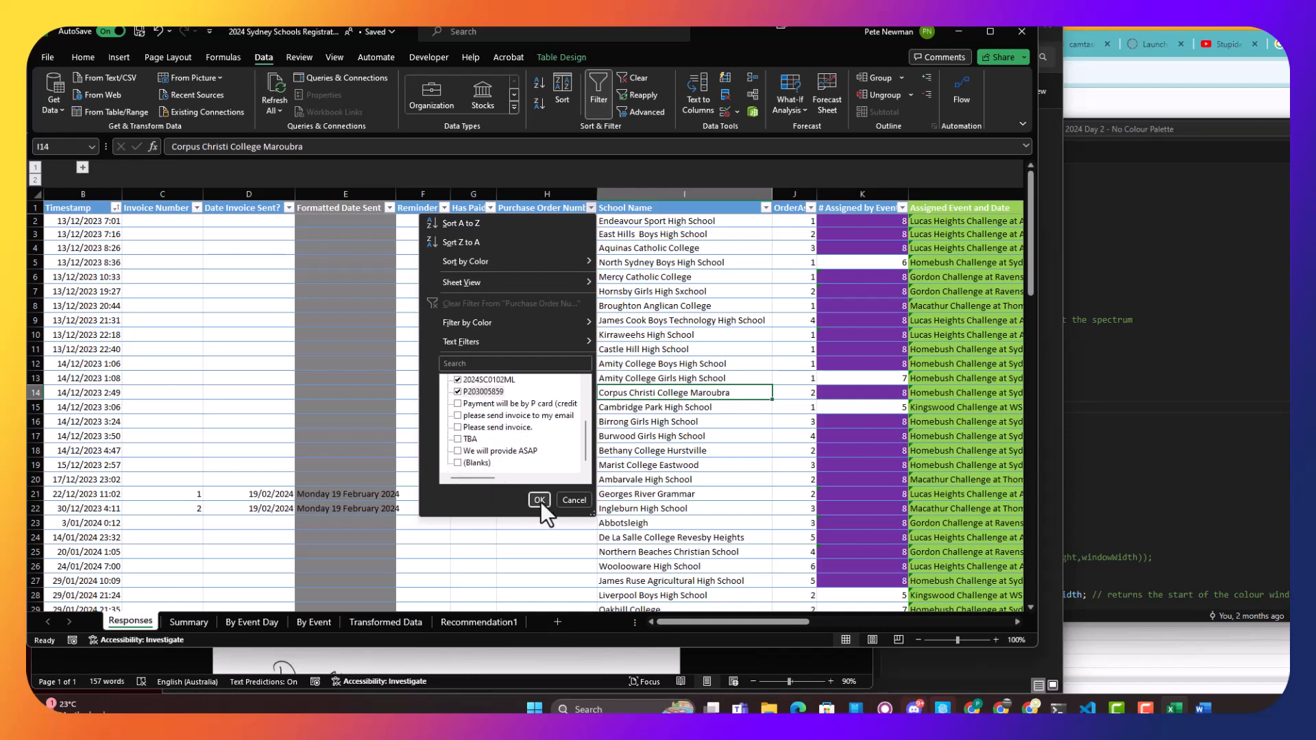
left_click(540, 499)
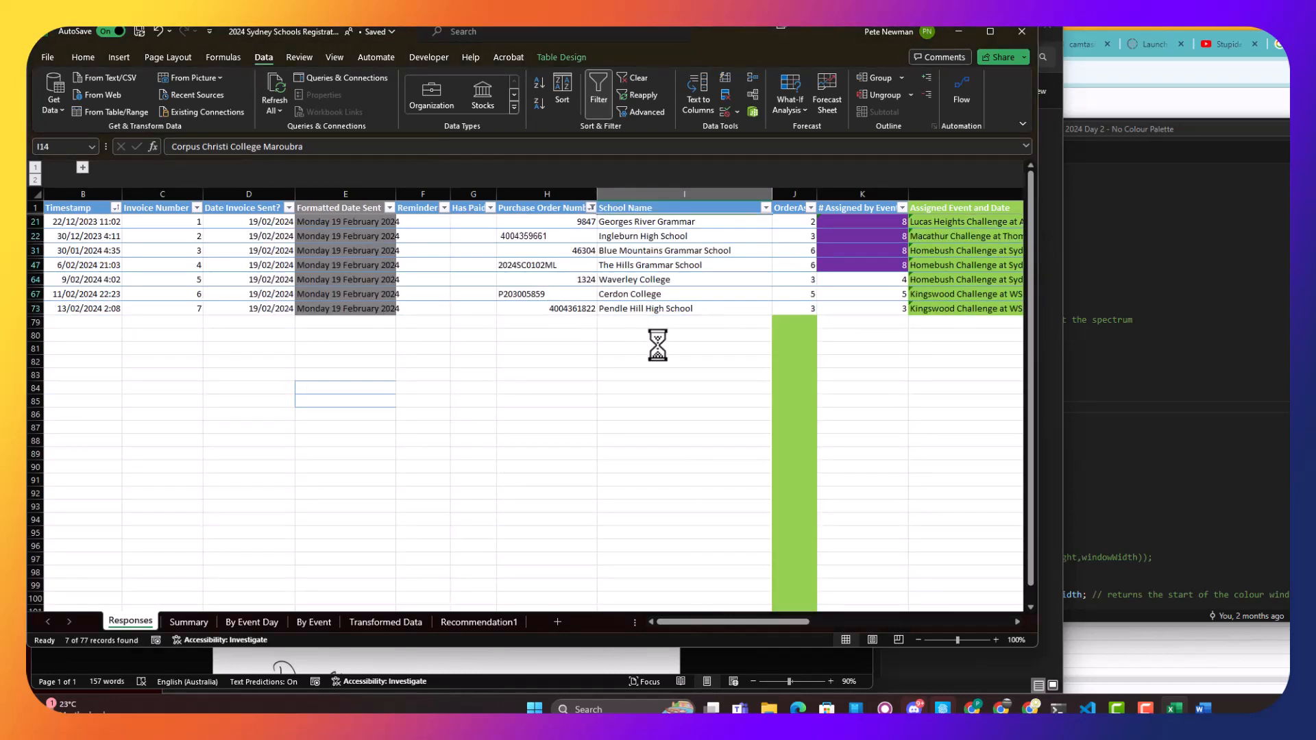
Inspect the Formatted Date Sent formula and the Date Invoice Sent value in the first filtered row
left_click(576, 336)
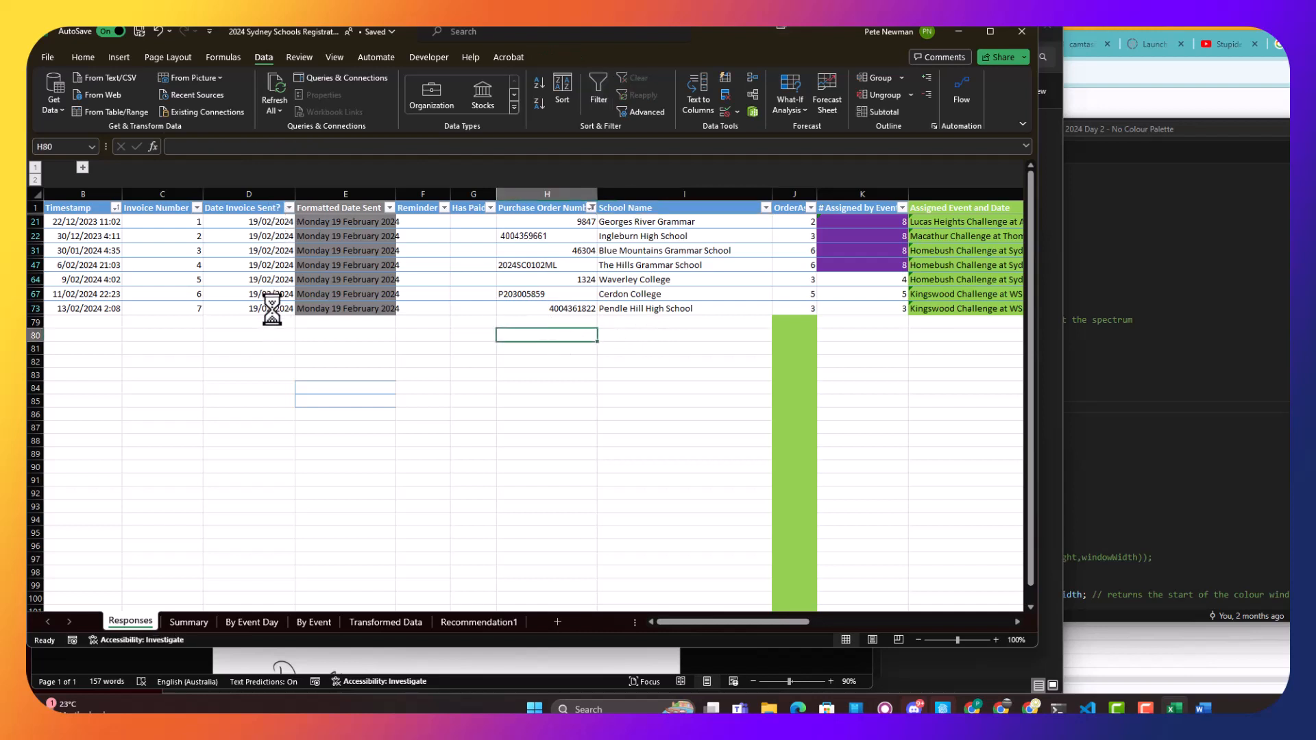
left_click(346, 222)
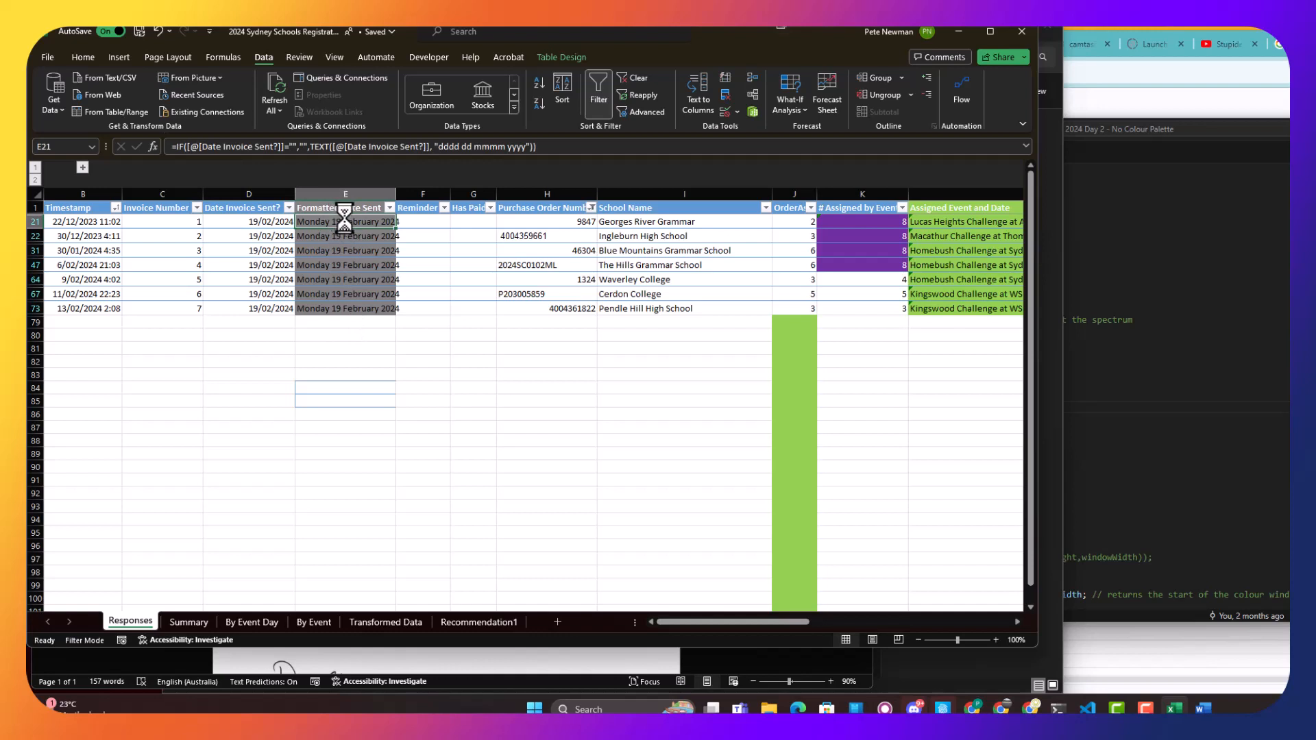
left_click(260, 222)
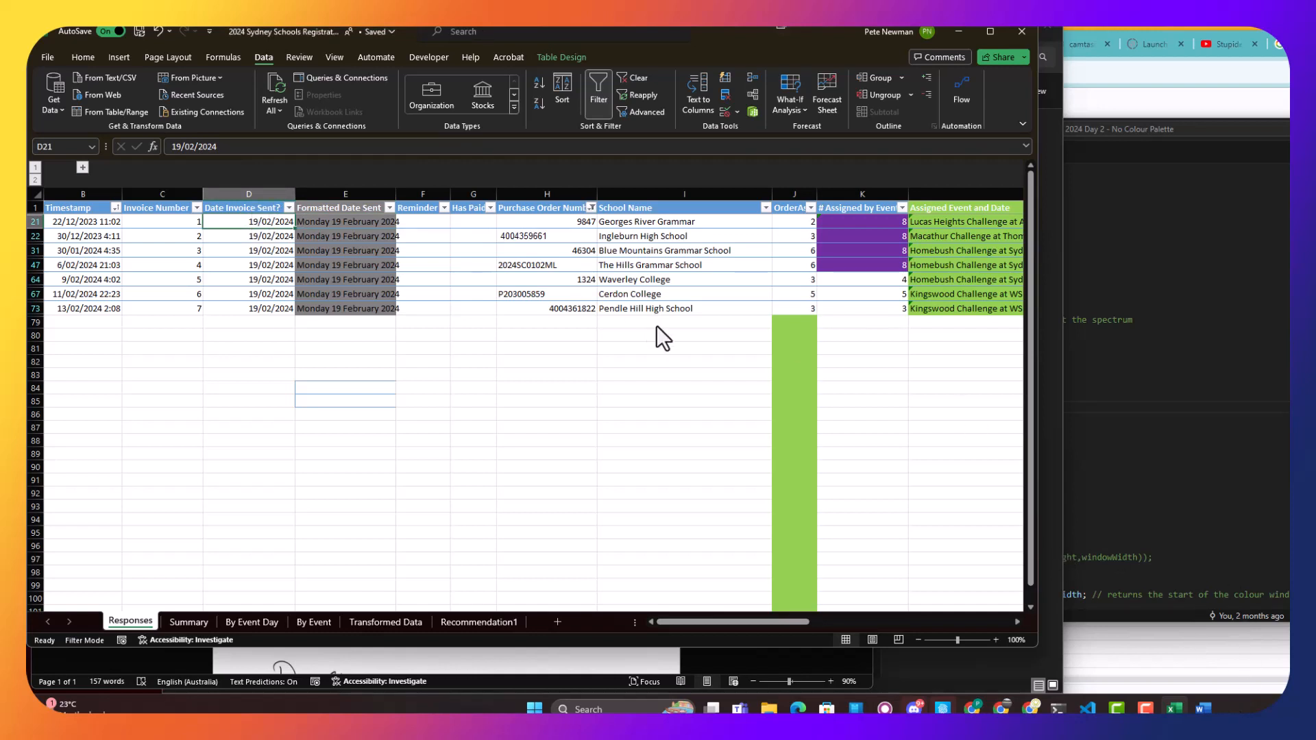
Return to the Word invoice template, show its merge fields and replace Date_Invoice_Sent with Formatted_Date_Sent after "Date of invoice:"
left_click(1203, 708)
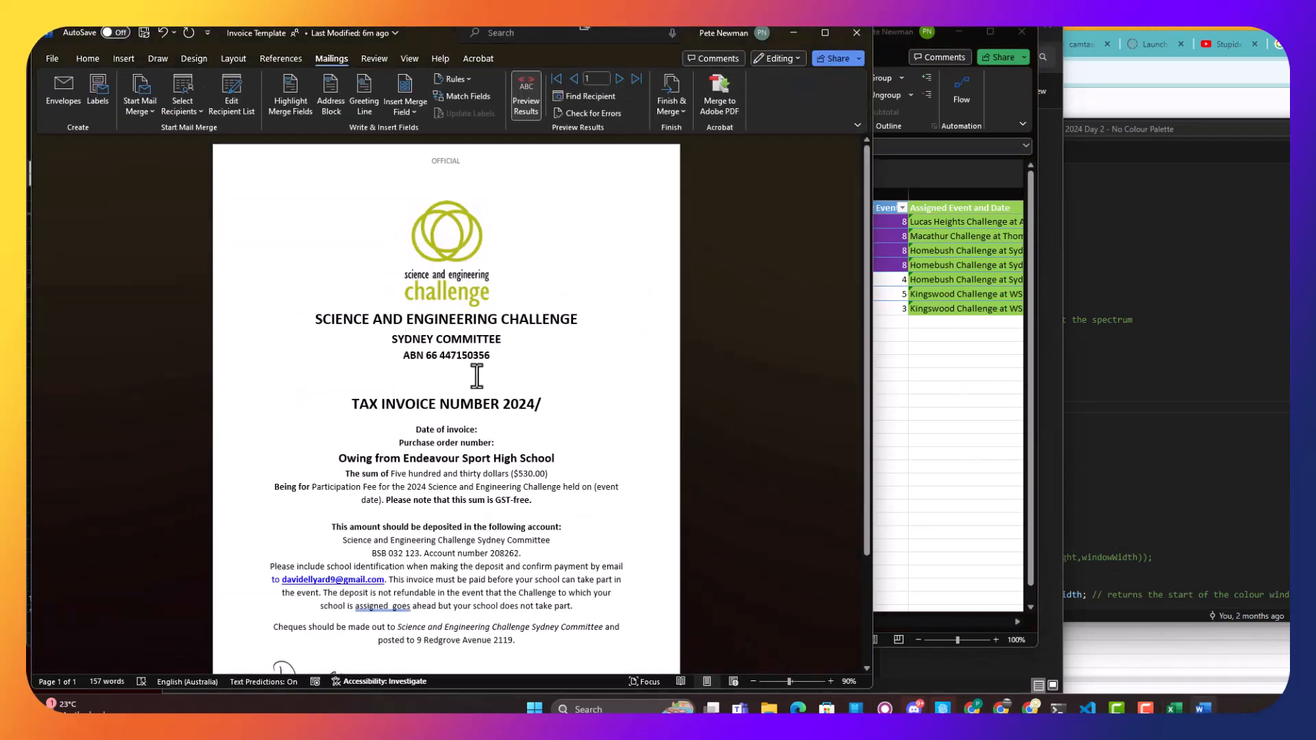
left_click(525, 97)
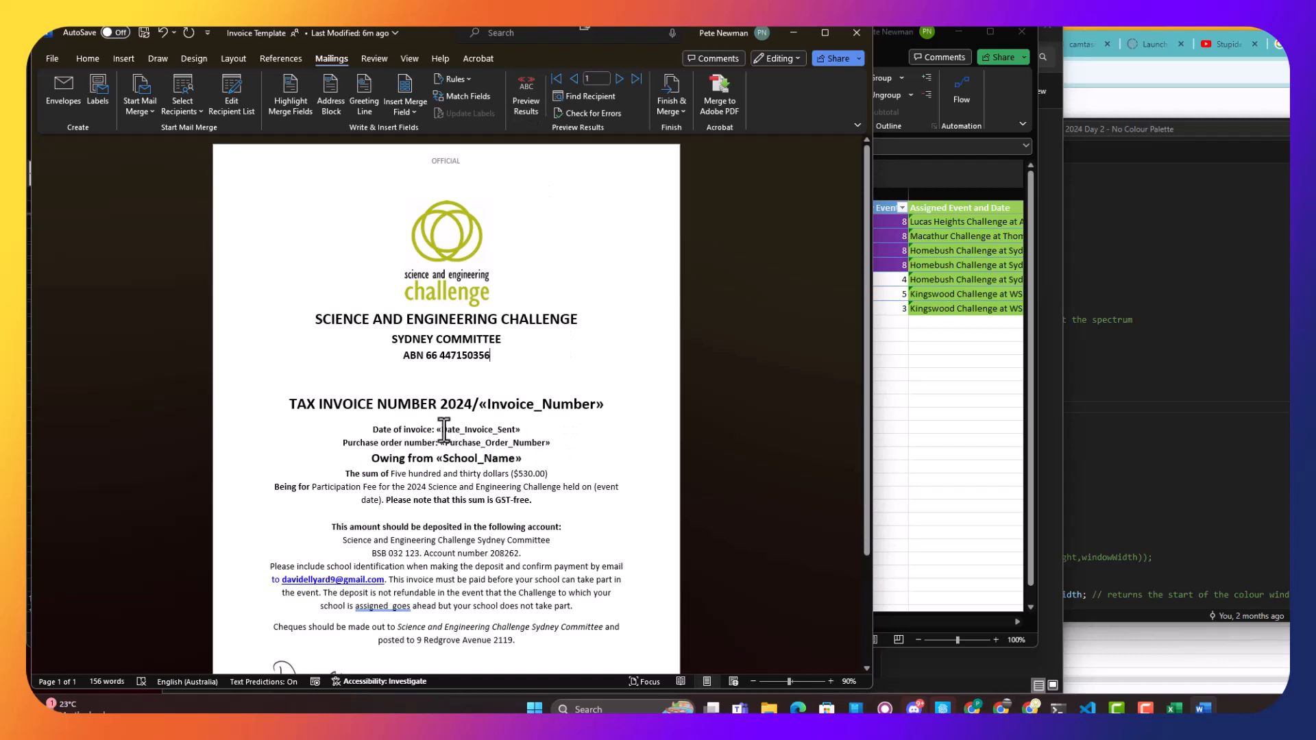
left_click_drag(431, 430, 523, 430)
key("Delete")
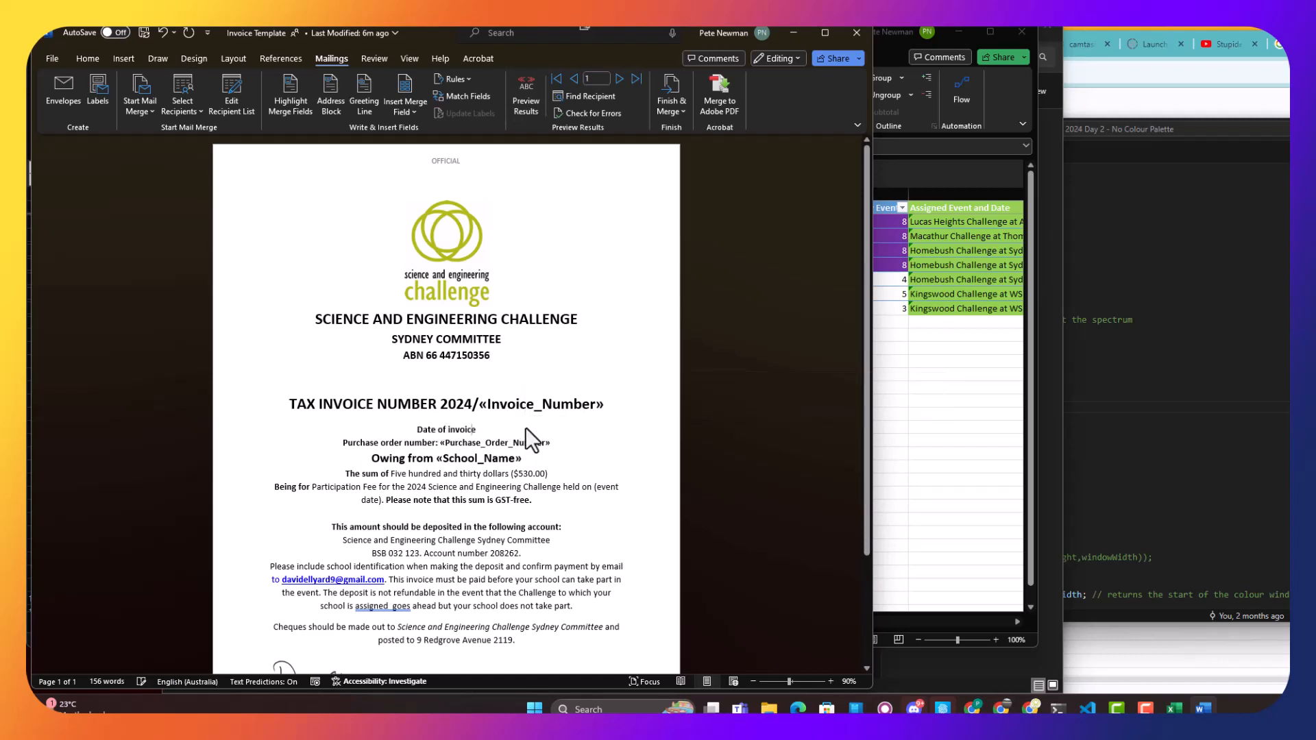
type(":")
left_click(410, 107)
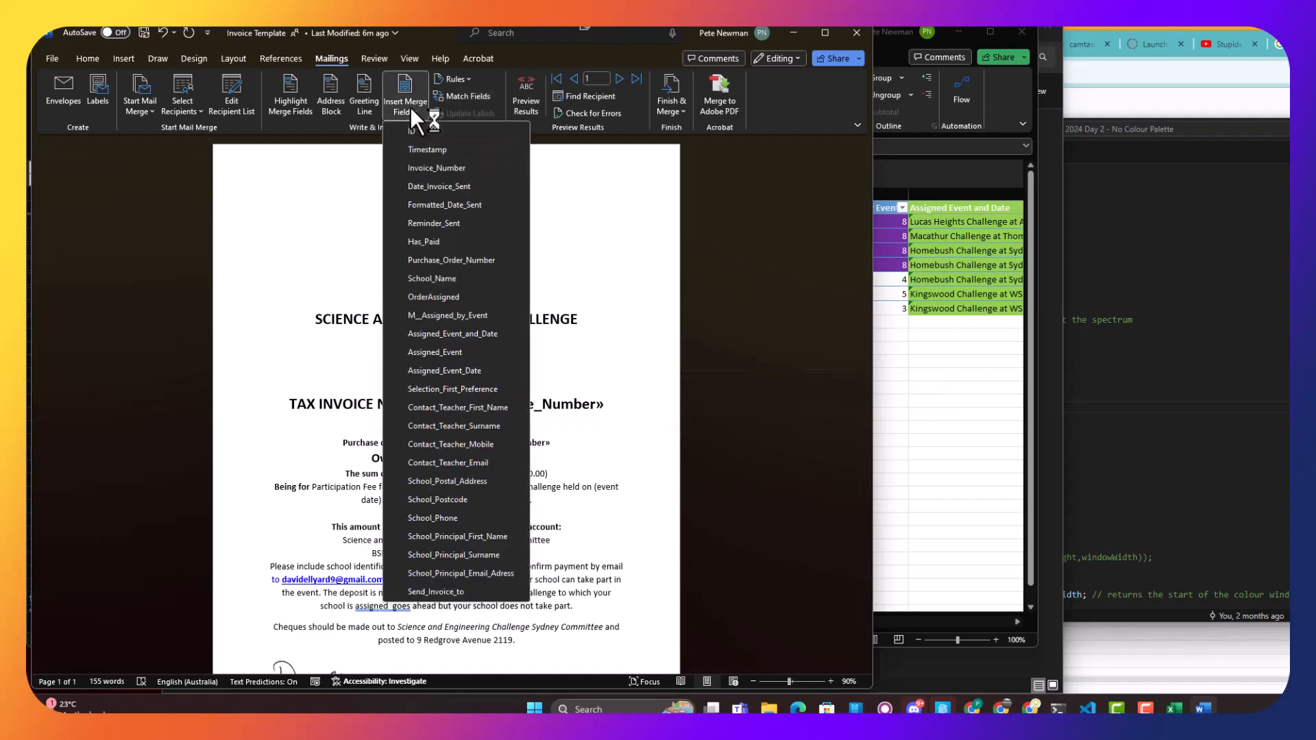
left_click(467, 205)
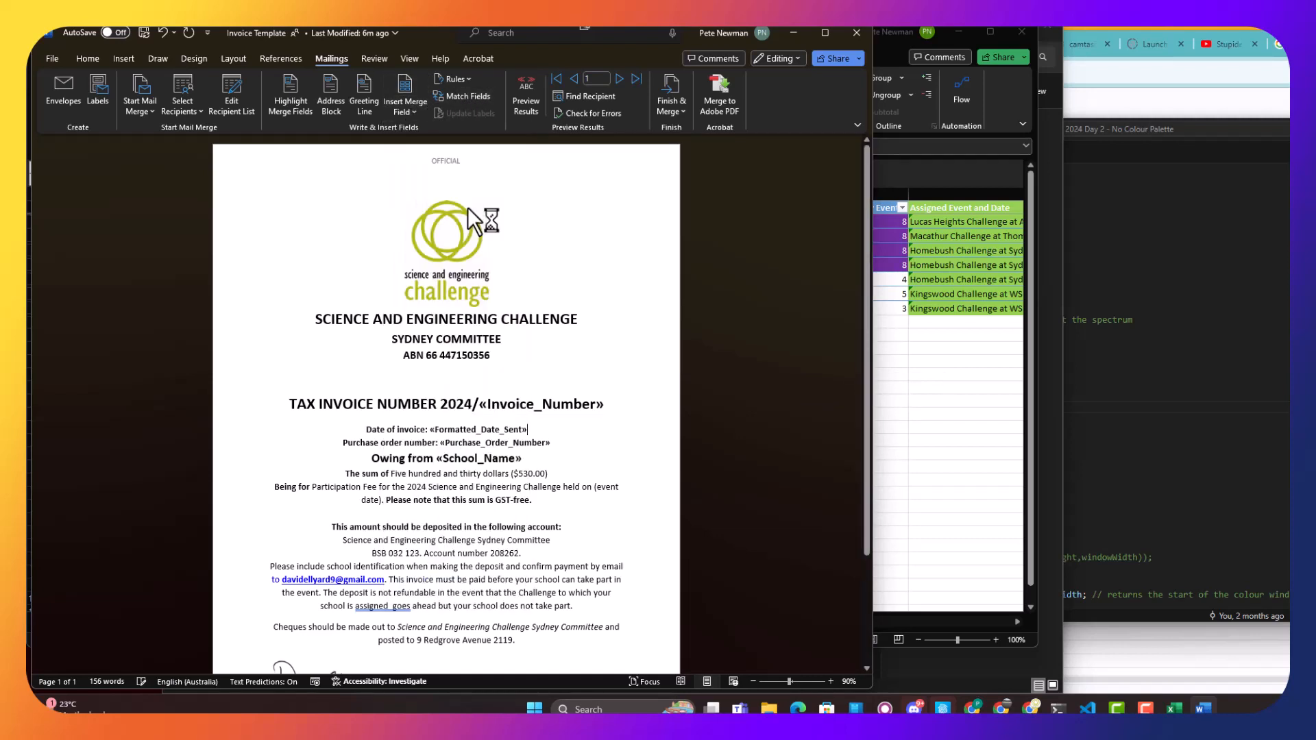
Preview the merge results and step through the records as far as record 20 and back one, checking invoice number, date and purchase order
left_click(525, 89)
left_click(619, 77)
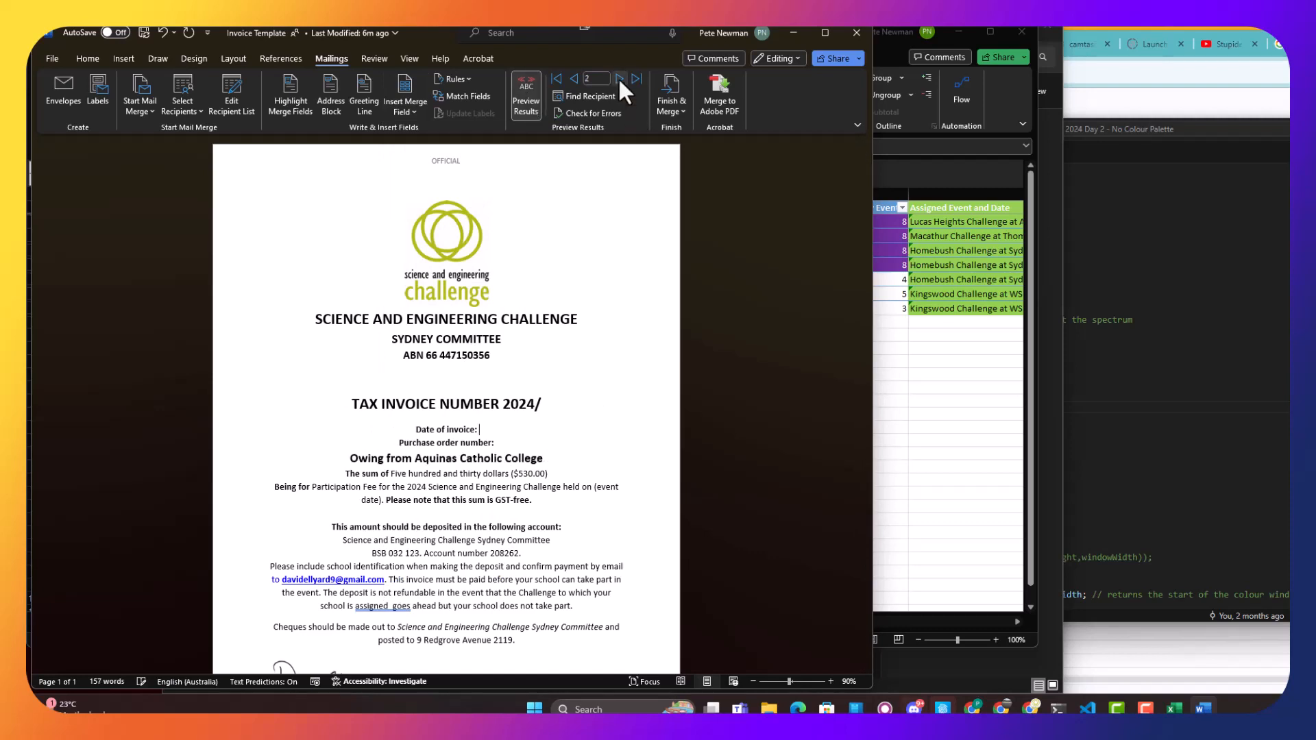
left_click(619, 79)
left_click(618, 76)
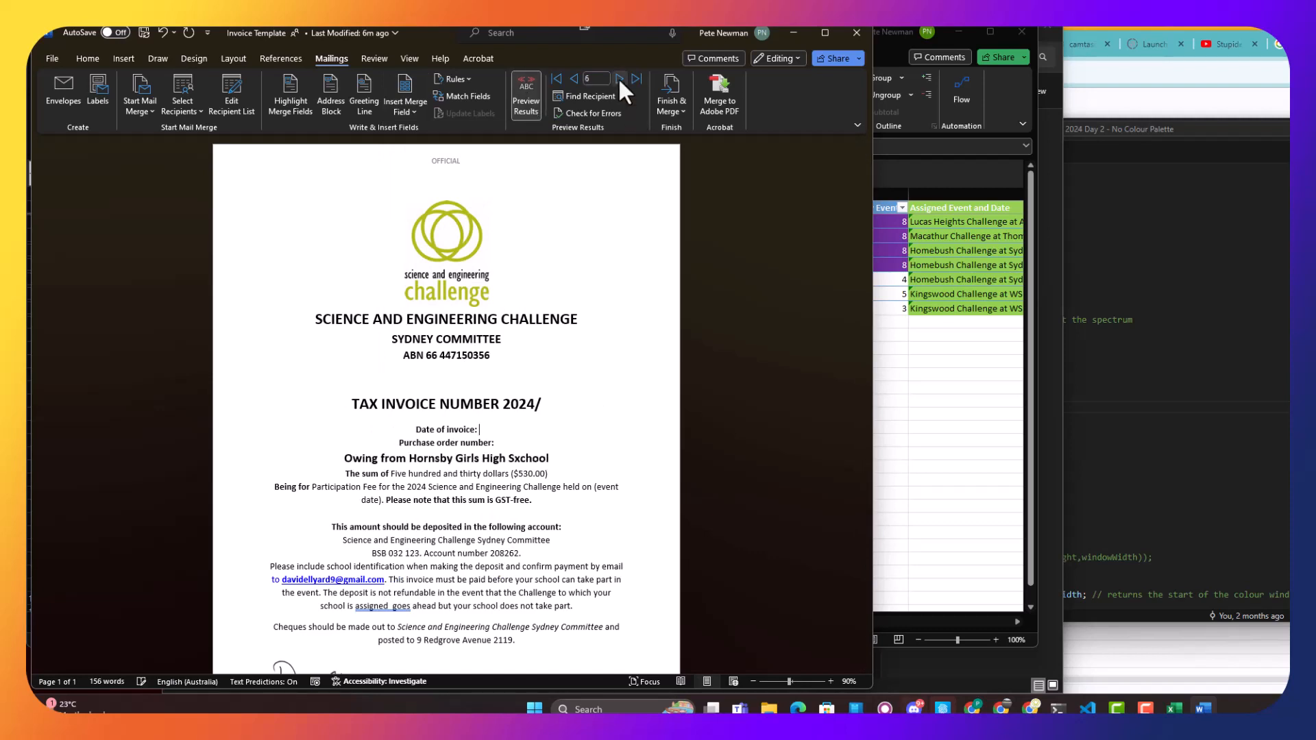
left_click(618, 77)
left_click(618, 77)
left_click(618, 77)
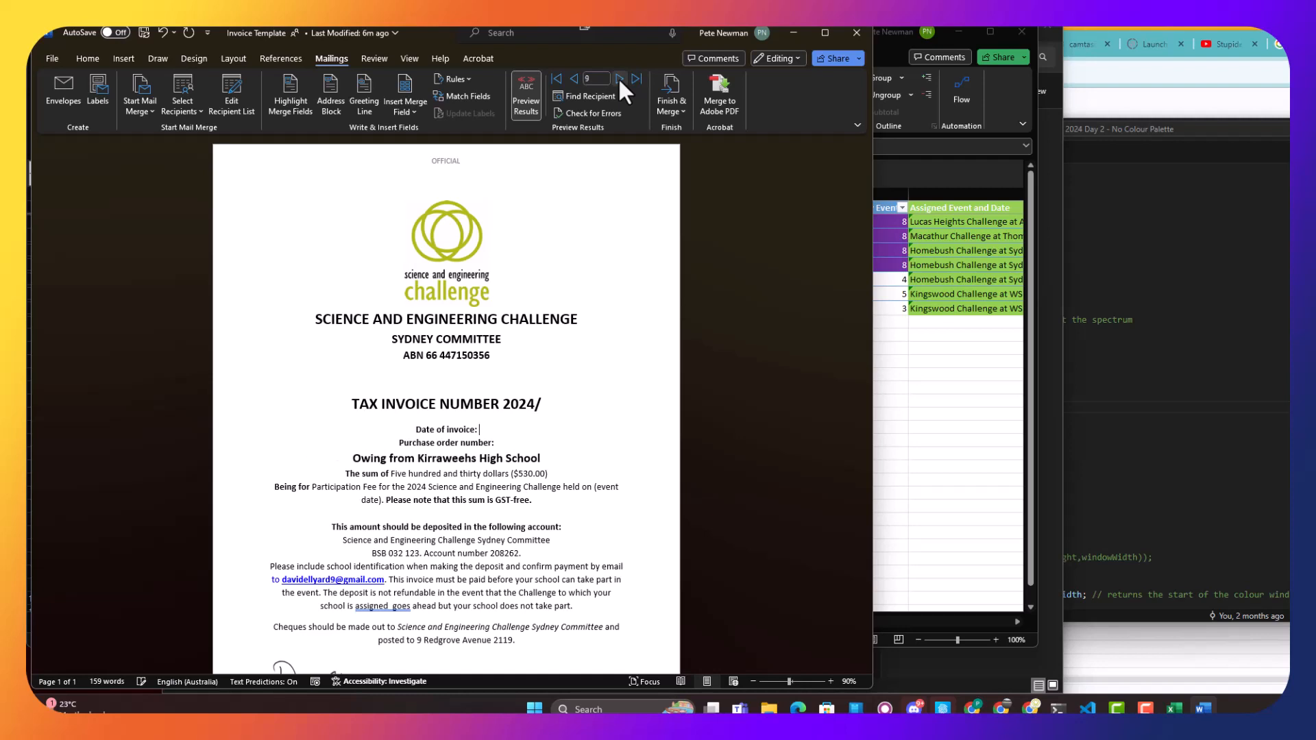
left_click(618, 77)
left_click(618, 77)
left_click(618, 77)
left_click(619, 77)
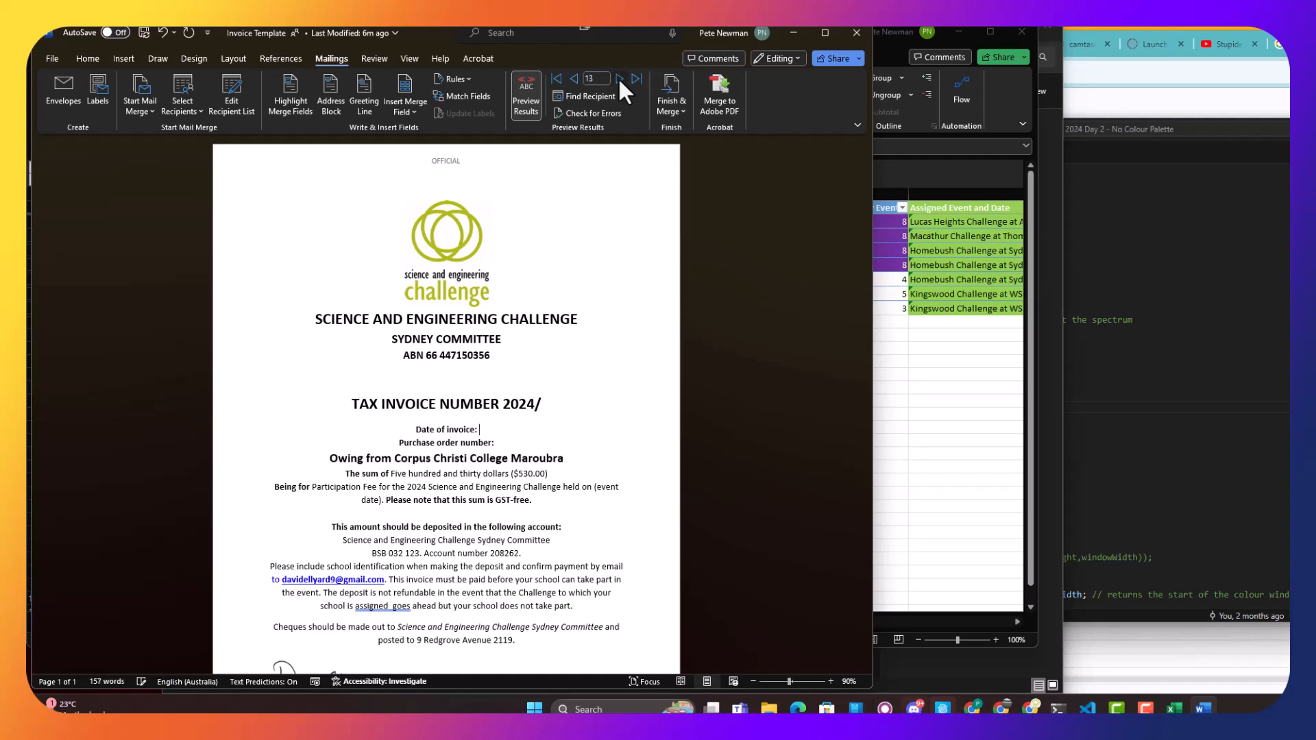
left_click(618, 77)
left_click(619, 77)
left_click(619, 77)
left_click(619, 77)
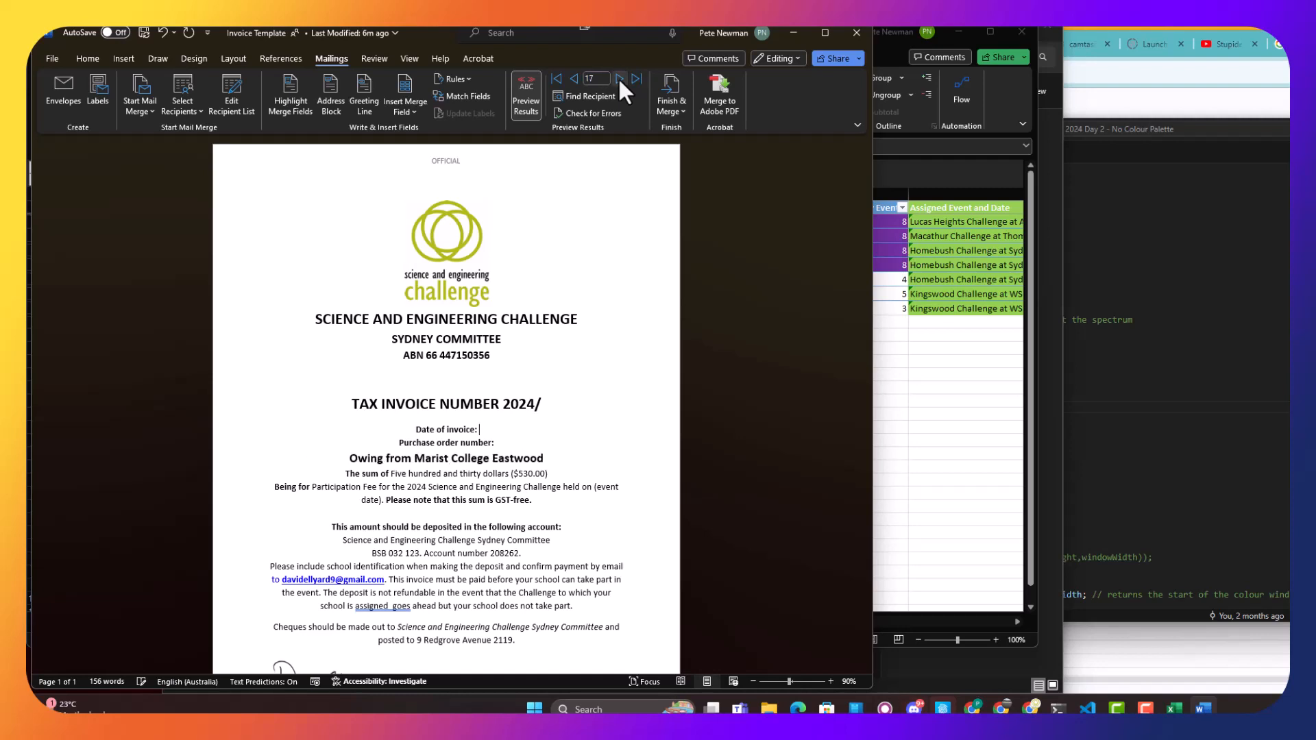
left_click(618, 77)
left_click(618, 77)
left_click(618, 77)
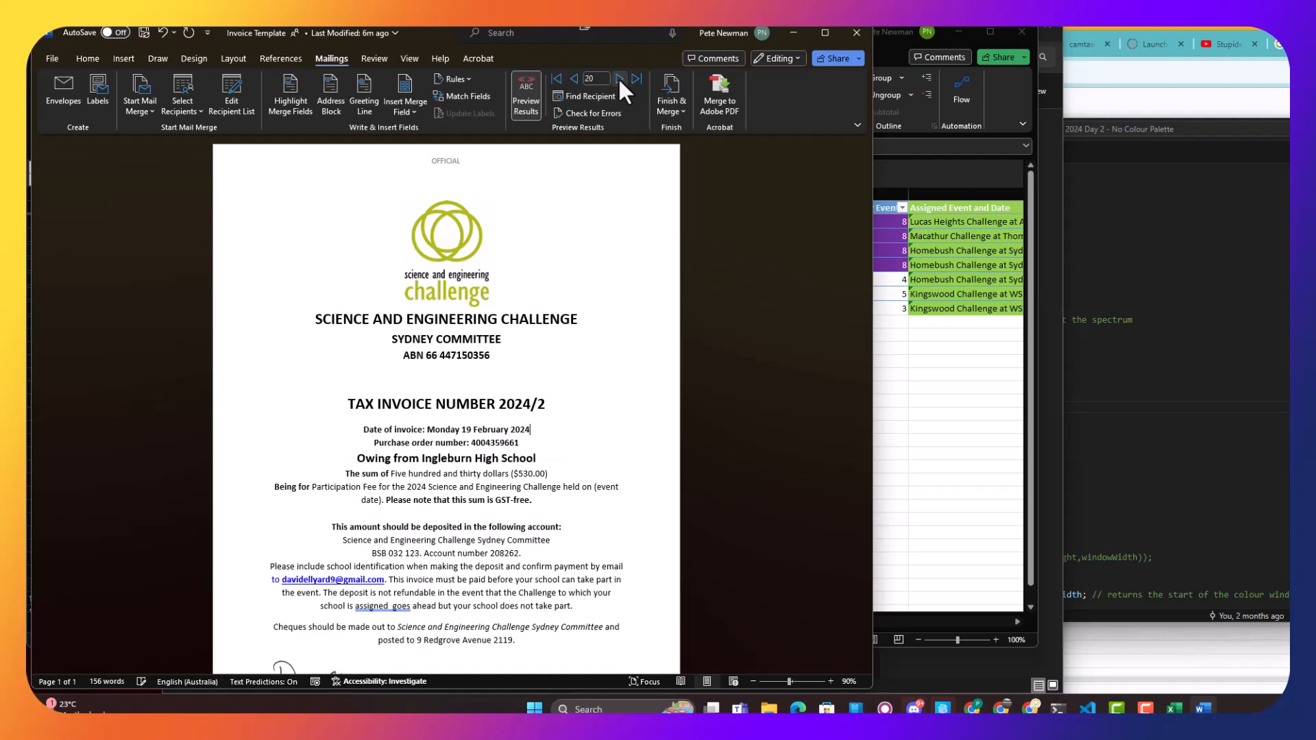
left_click(575, 78)
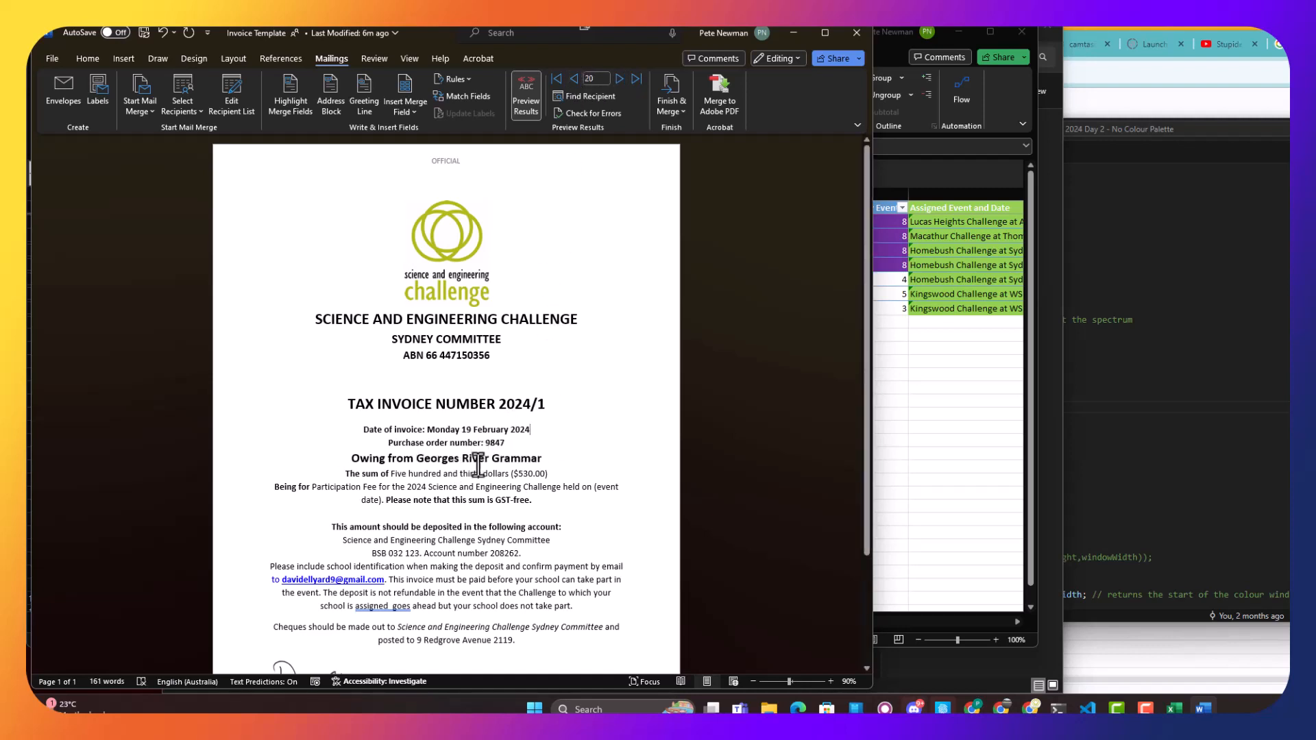
Filter the mail merge recipient list to records with a nonblank Purchase Order Number and apply it
left_click(230, 89)
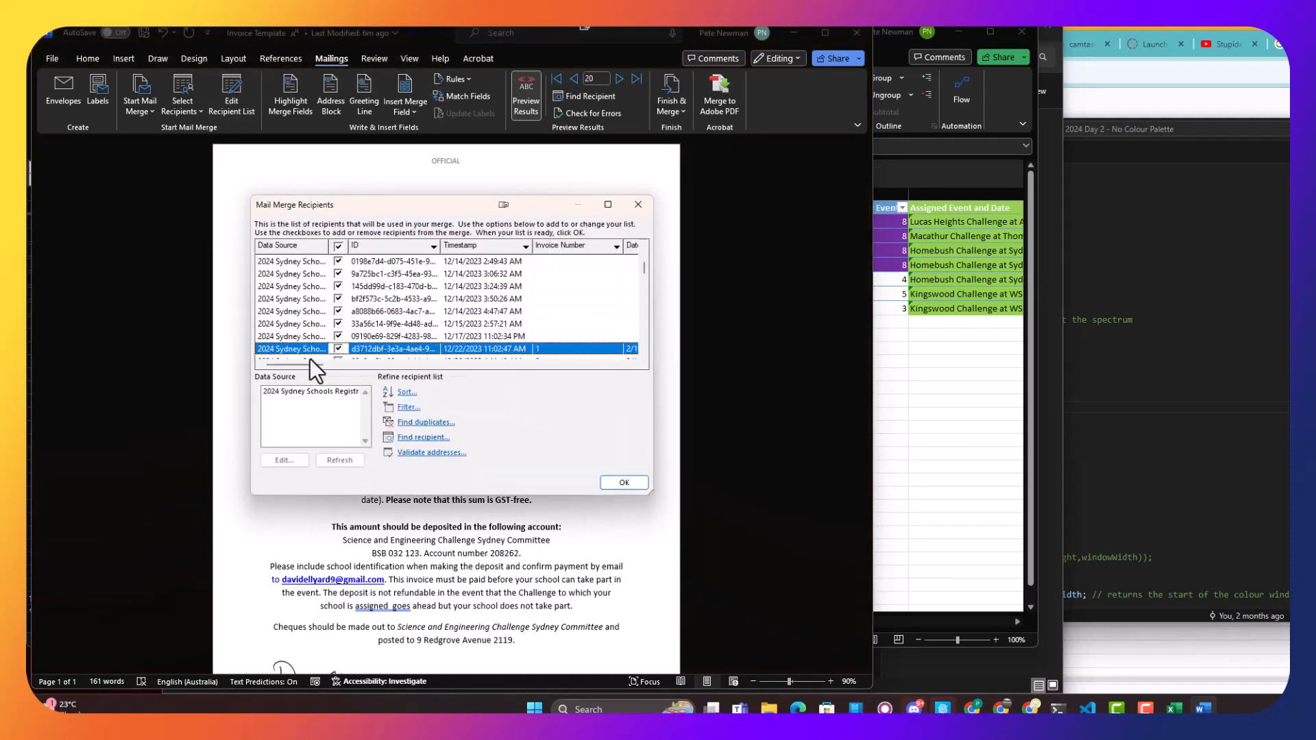
left_click_drag(302, 365, 388, 366)
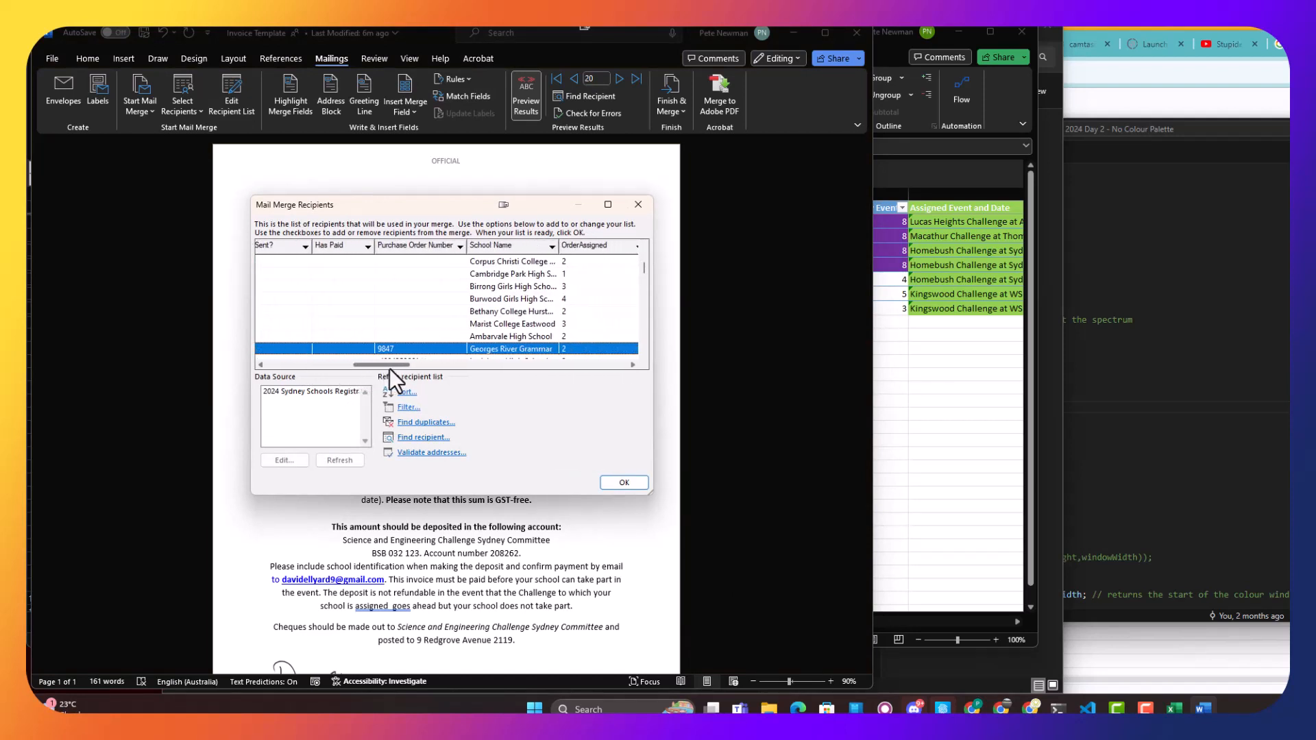
left_click(459, 247)
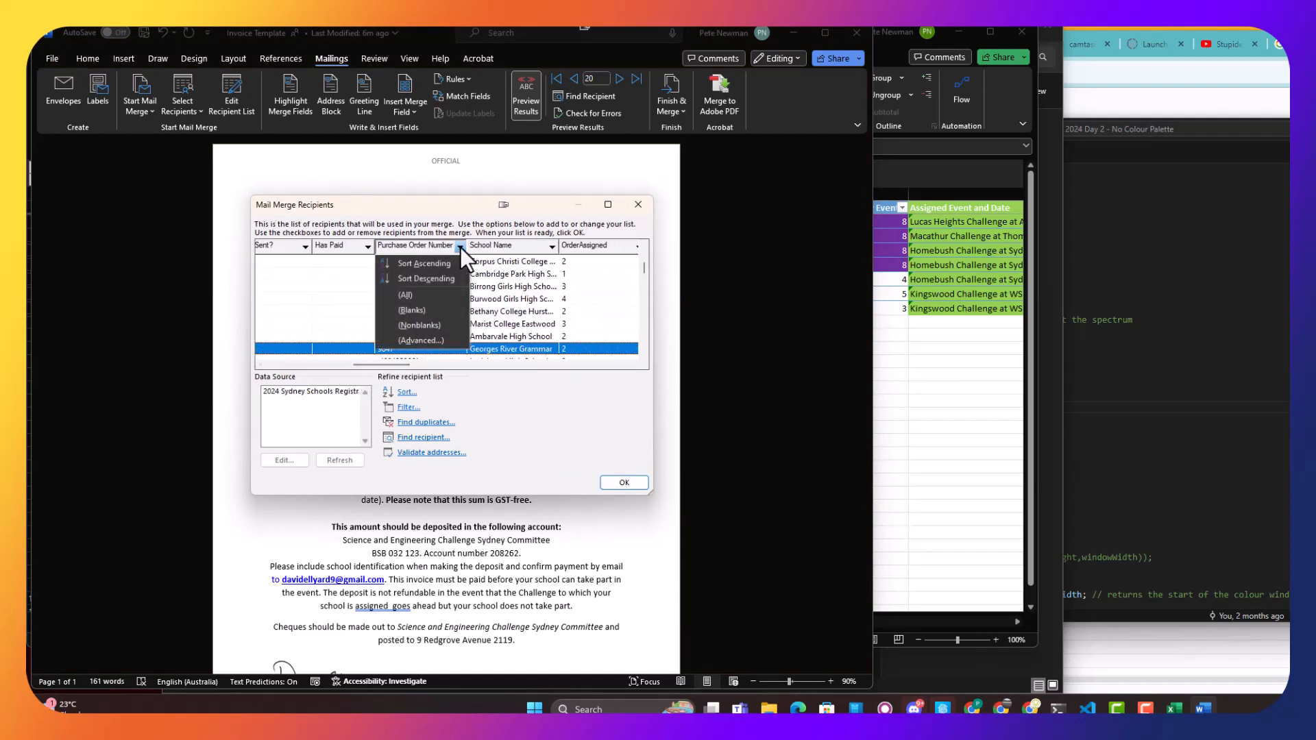
left_click(425, 327)
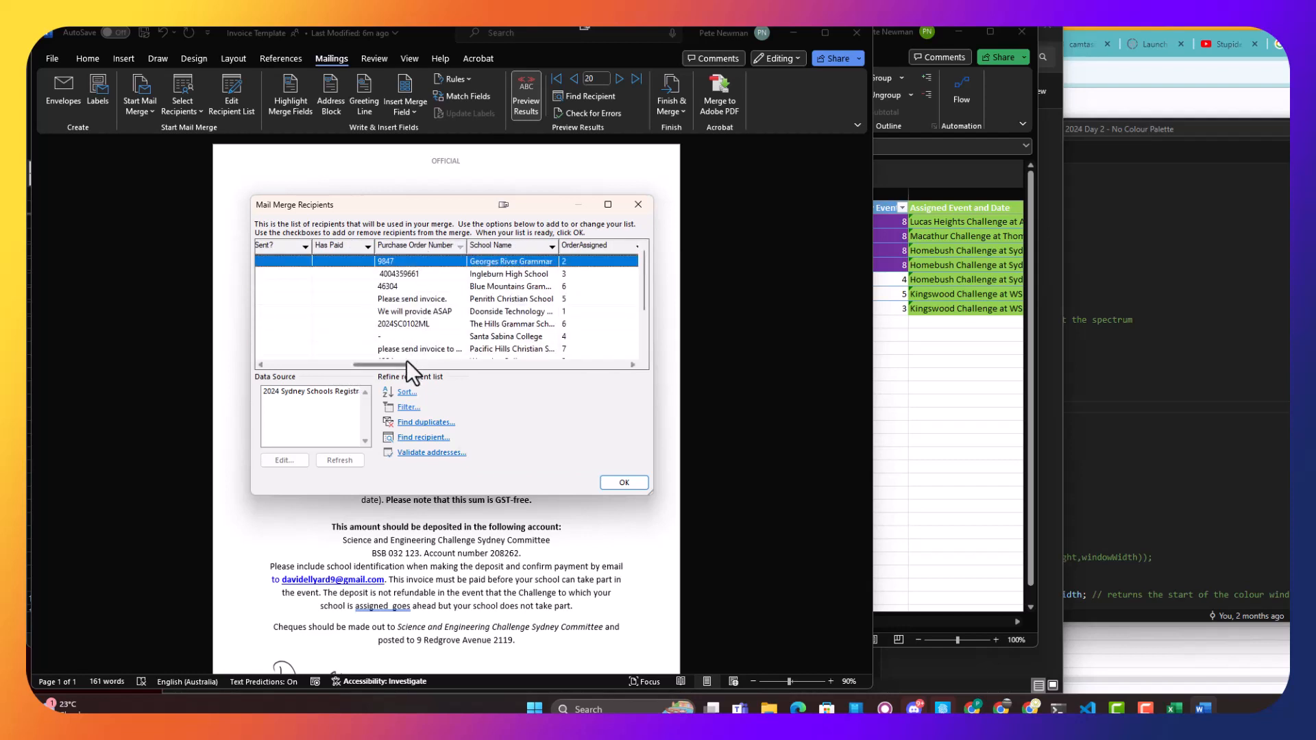
left_click_drag(406, 362, 373, 368)
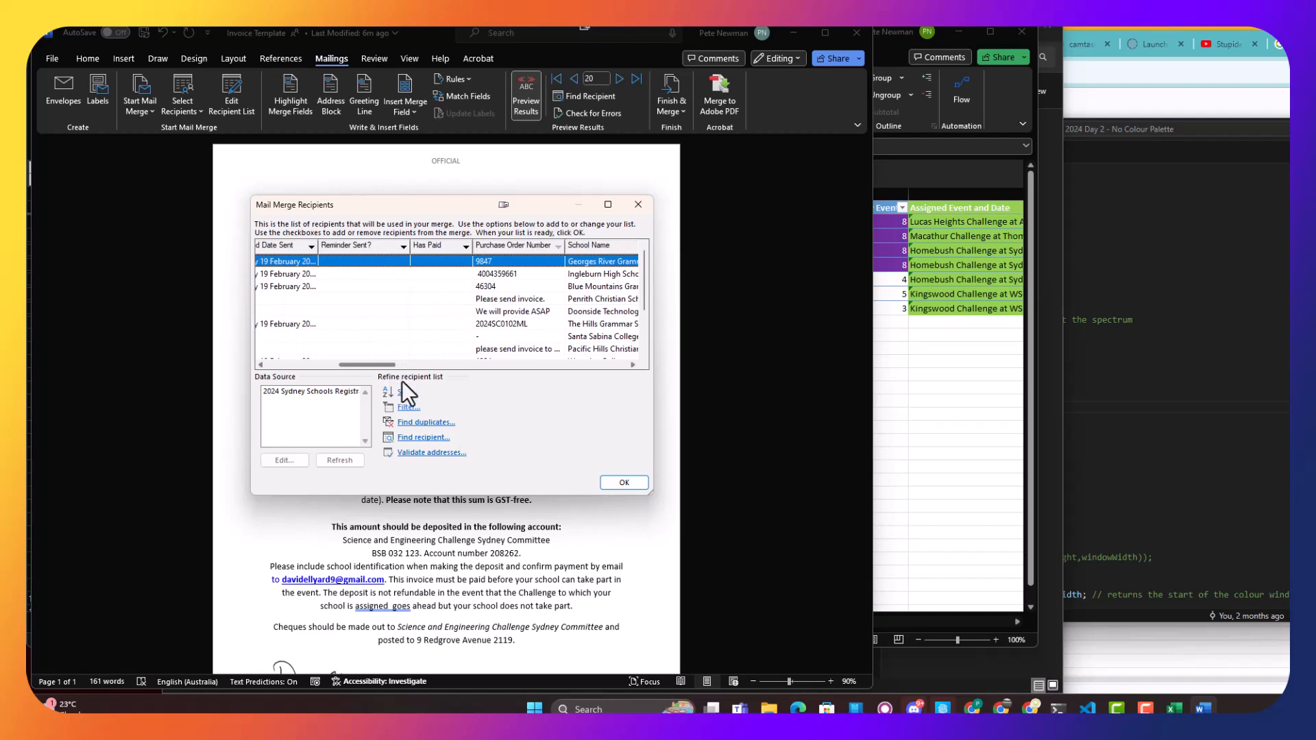
left_click(624, 482)
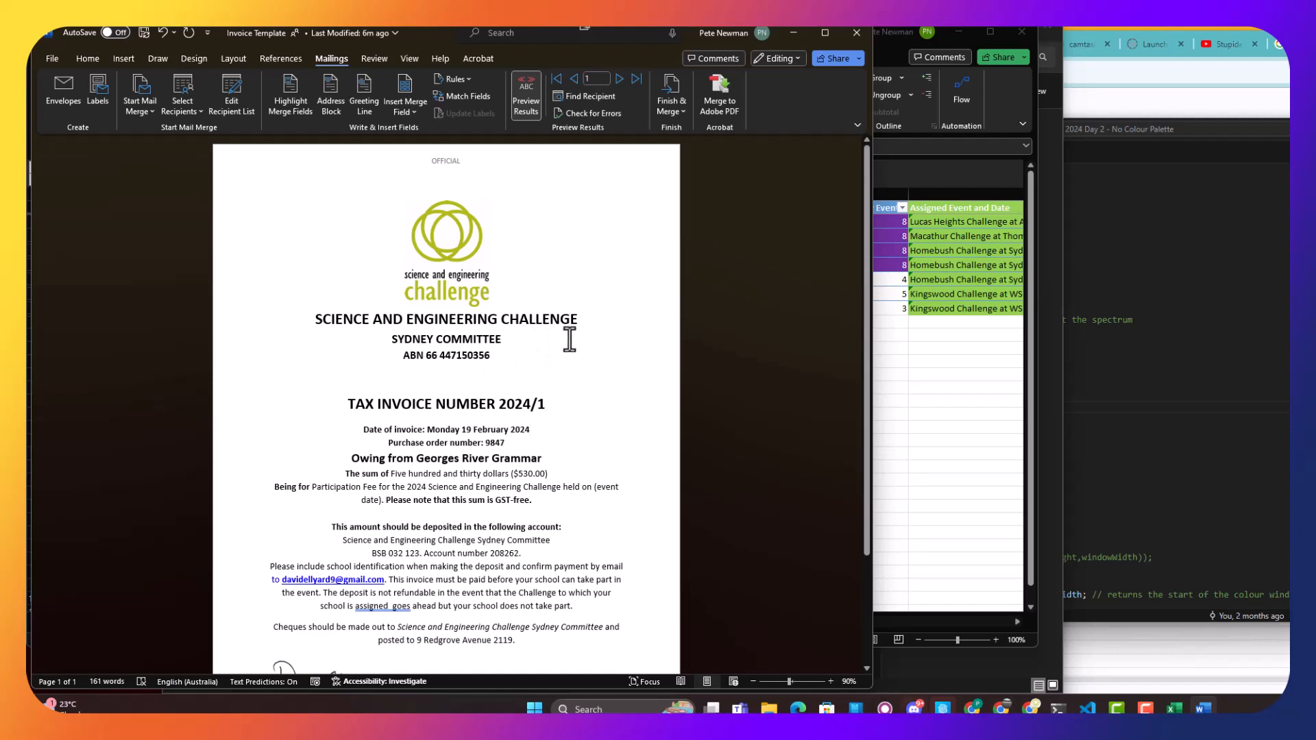
Check the second filtered recipient's invoice and return to the first record
scroll(499, 346, "down", 2)
left_click(672, 78)
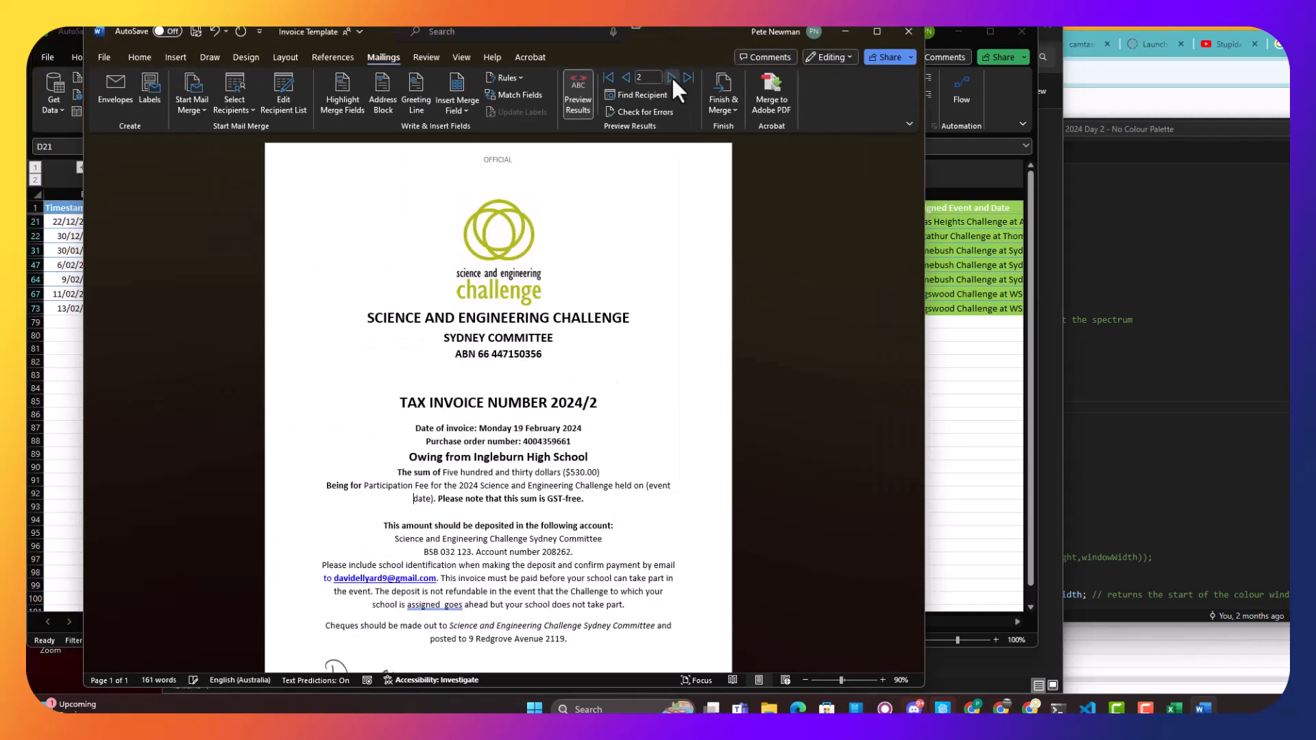
left_click(625, 78)
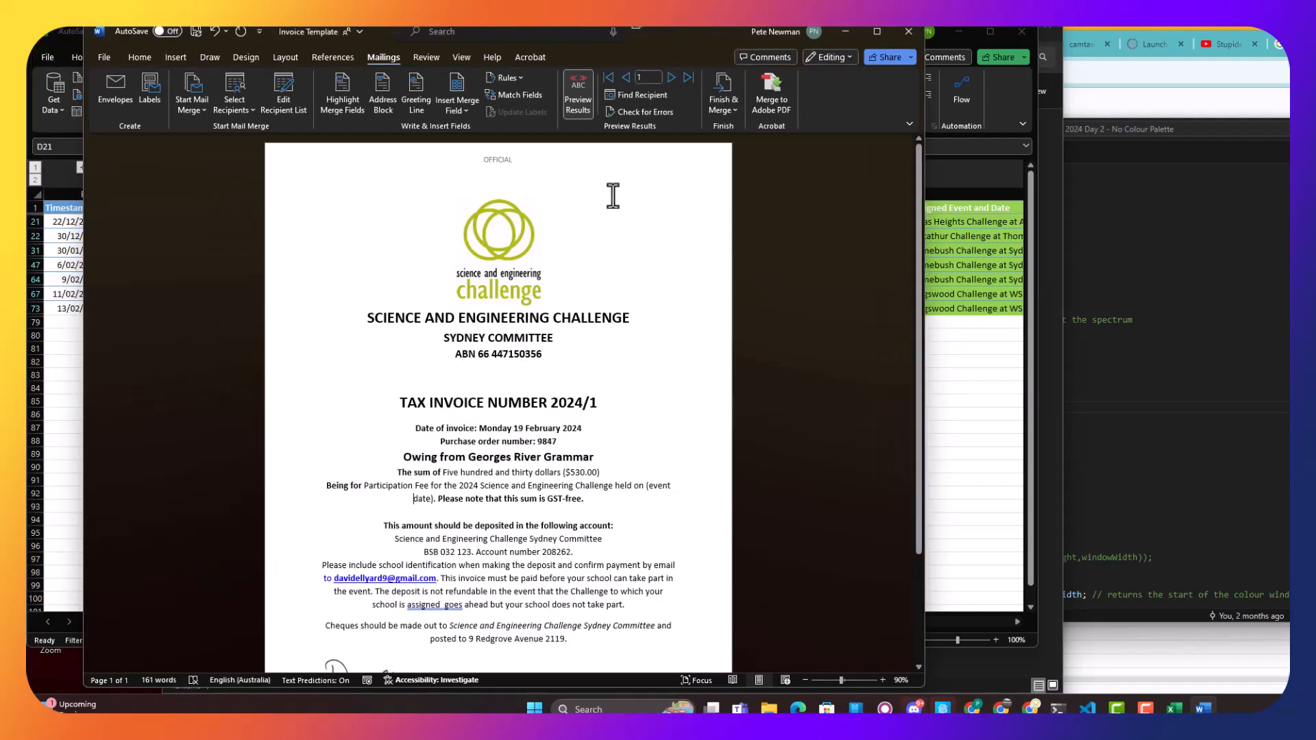
Begin saving a copy of the first recipient's invoice with PDF (*.pdf) as the file type
left_click(104, 58)
left_click(125, 258)
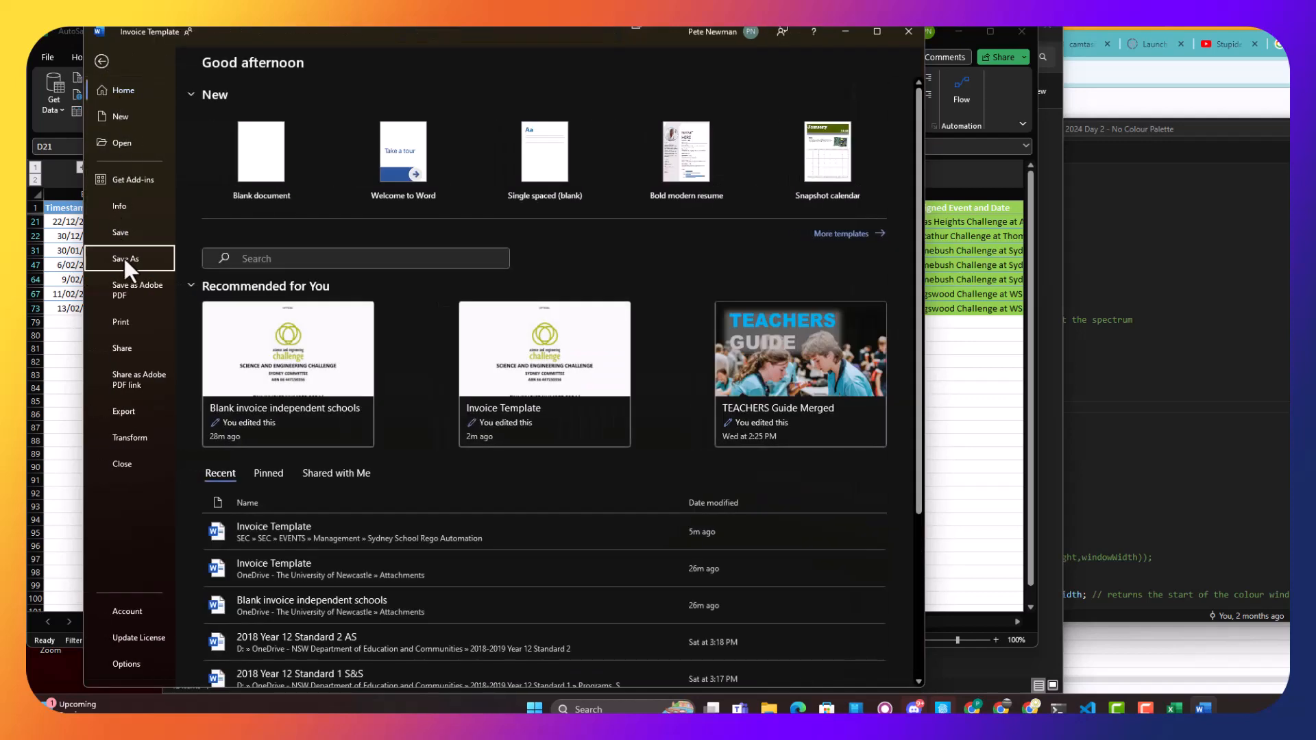
left_click(466, 131)
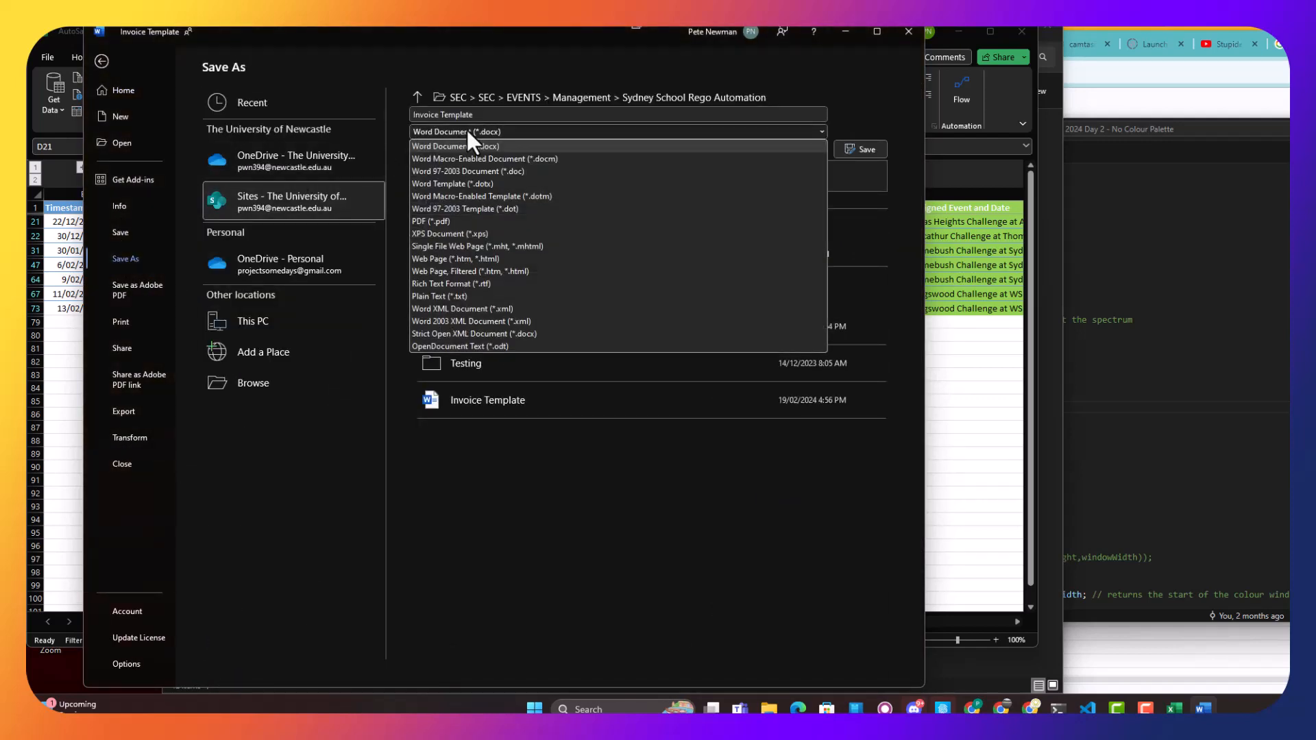
left_click(444, 221)
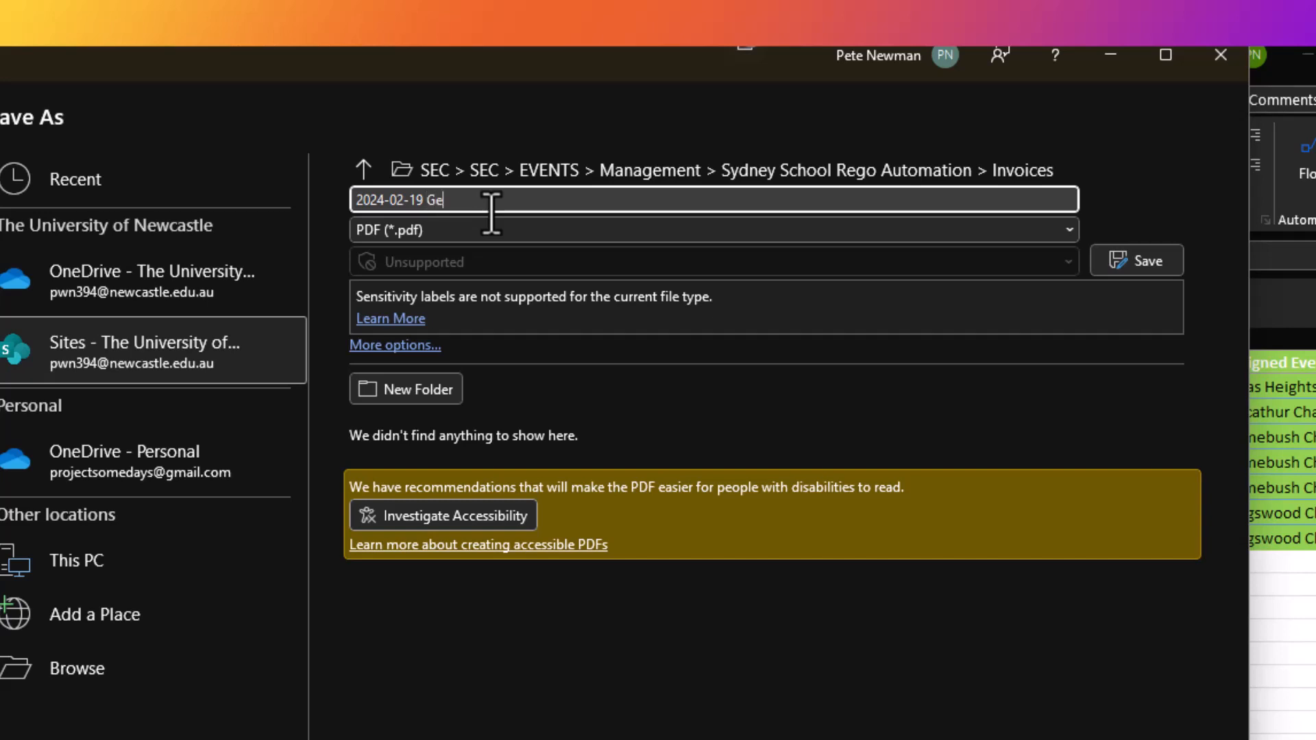
Name the PDF "2024-02-19 Georges River Grammar" and save it in the Invoices folder
type("ges River gramm")
key("BackSpace")
key("BackSpace")
key("BackSpace")
key("BackSpace")
key("BackSpace")
type("Grammer")
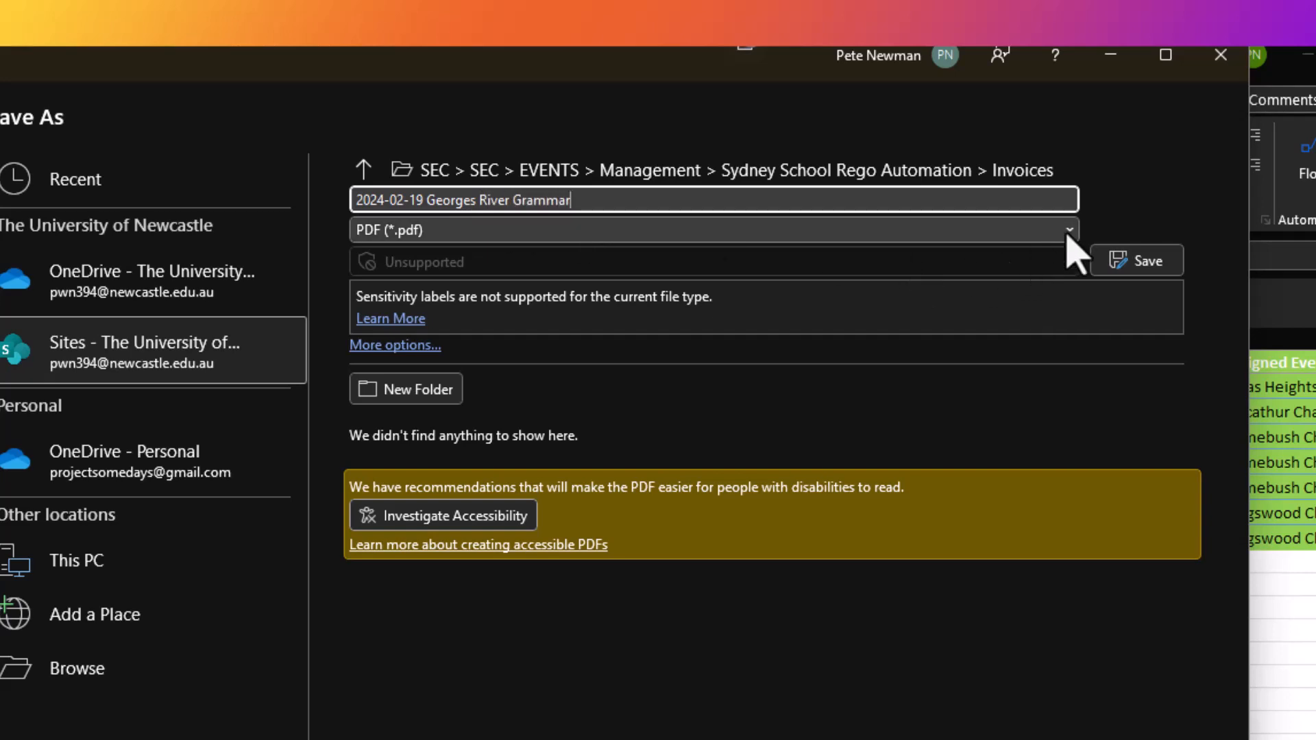
left_click(1106, 224)
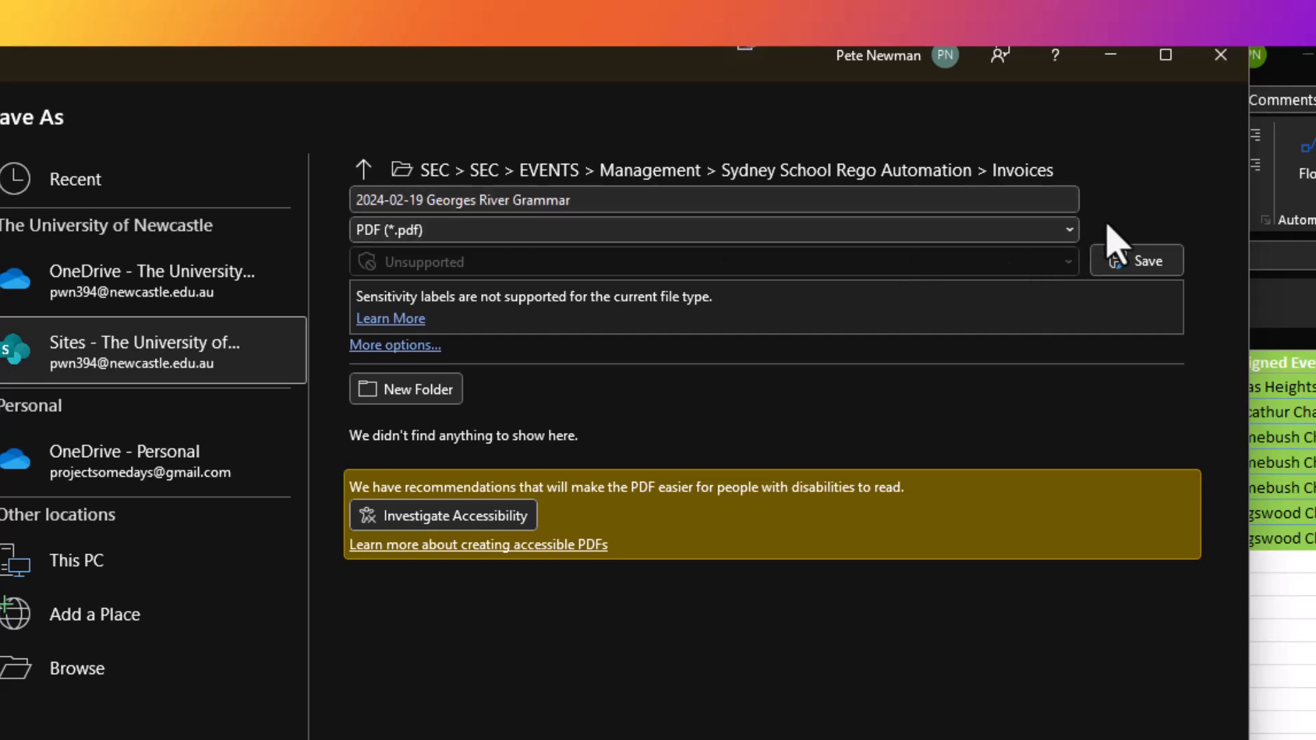
left_click(1140, 264)
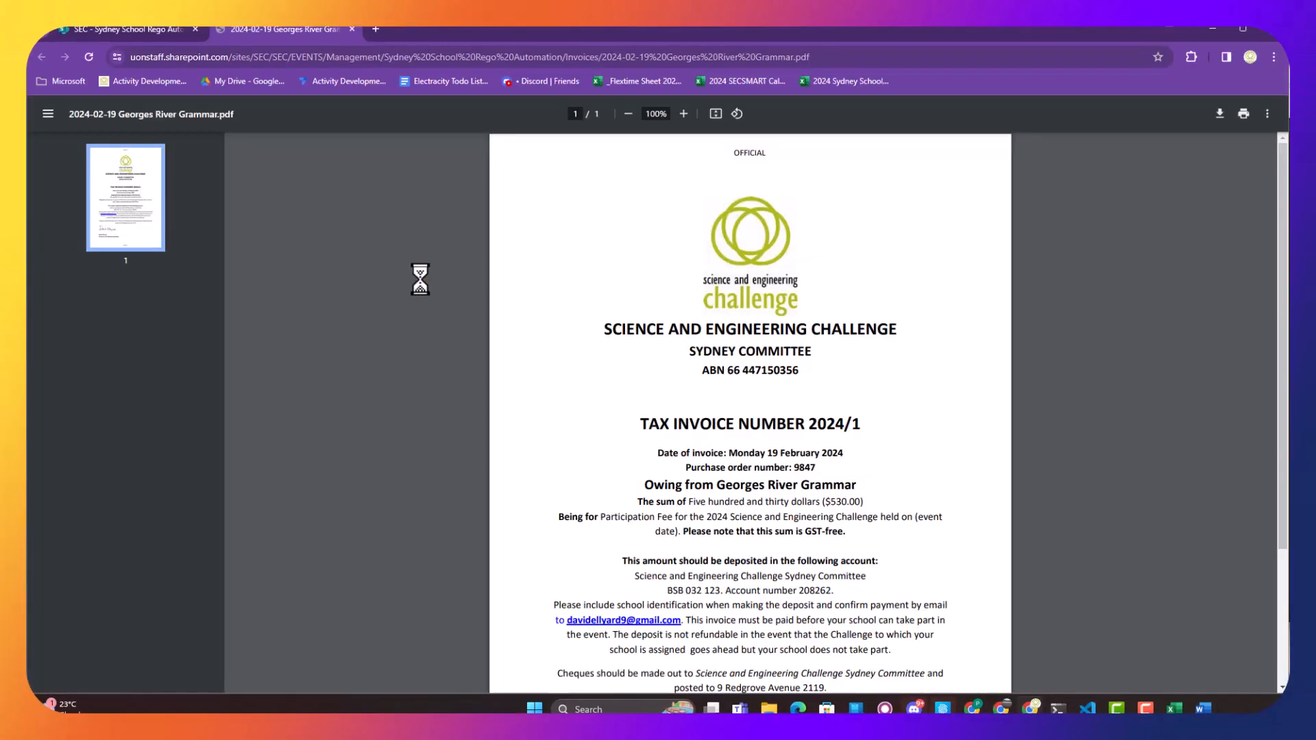
Check the saved PDF invoice in the browser, switch back to the Word template and show the second recipient's invoice
scroll(730, 374, "down", 3)
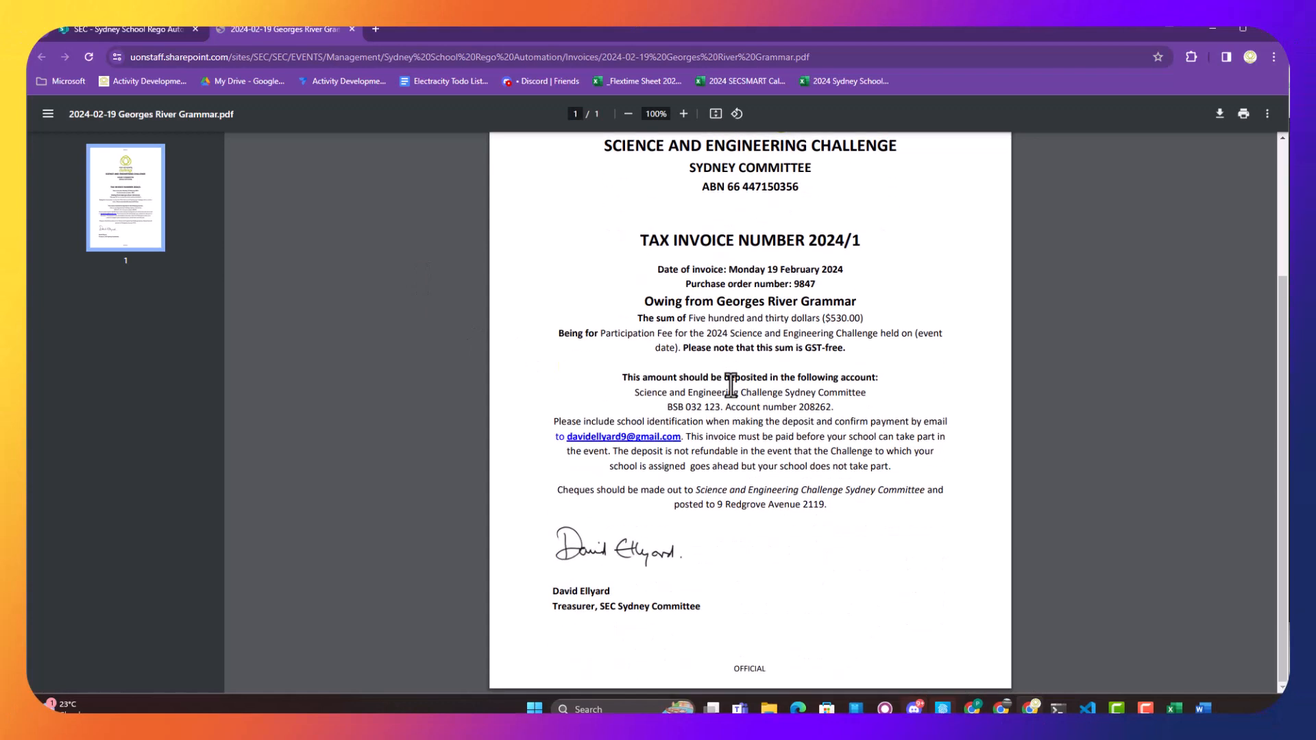
scroll(730, 374, "up", 1)
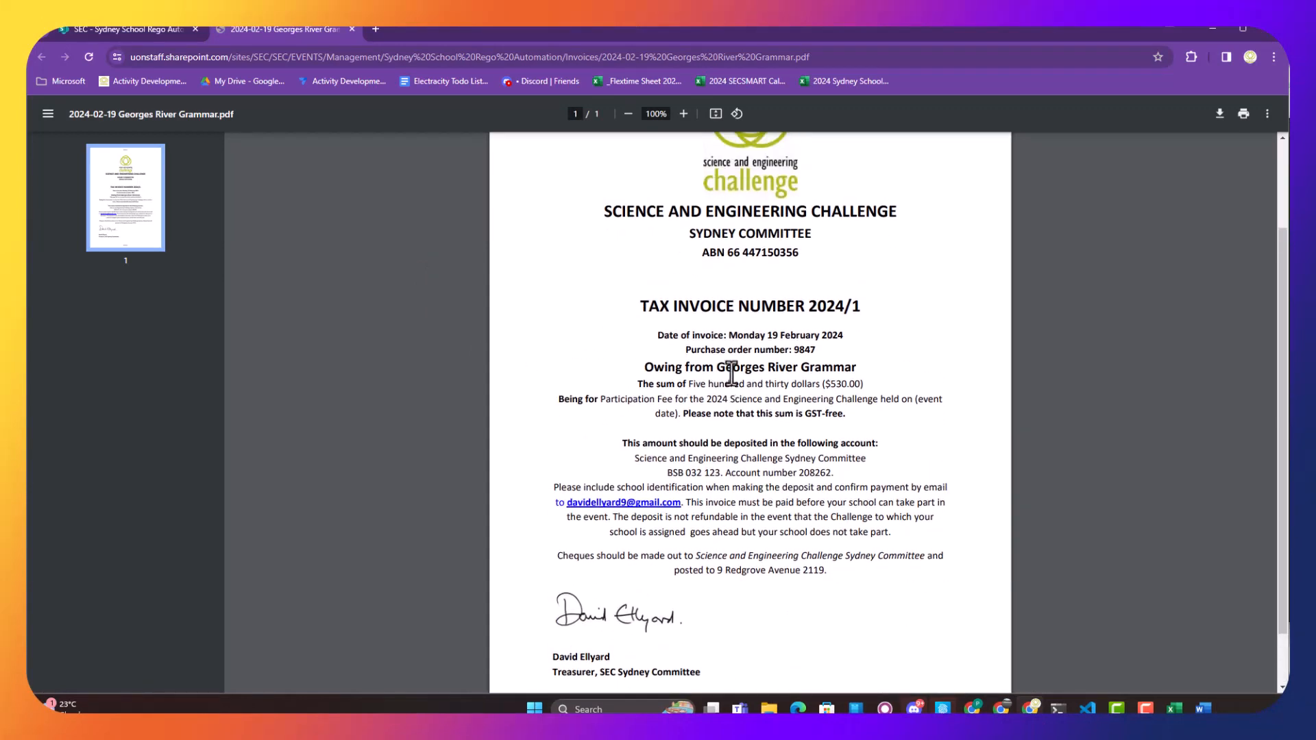
left_click(1203, 708)
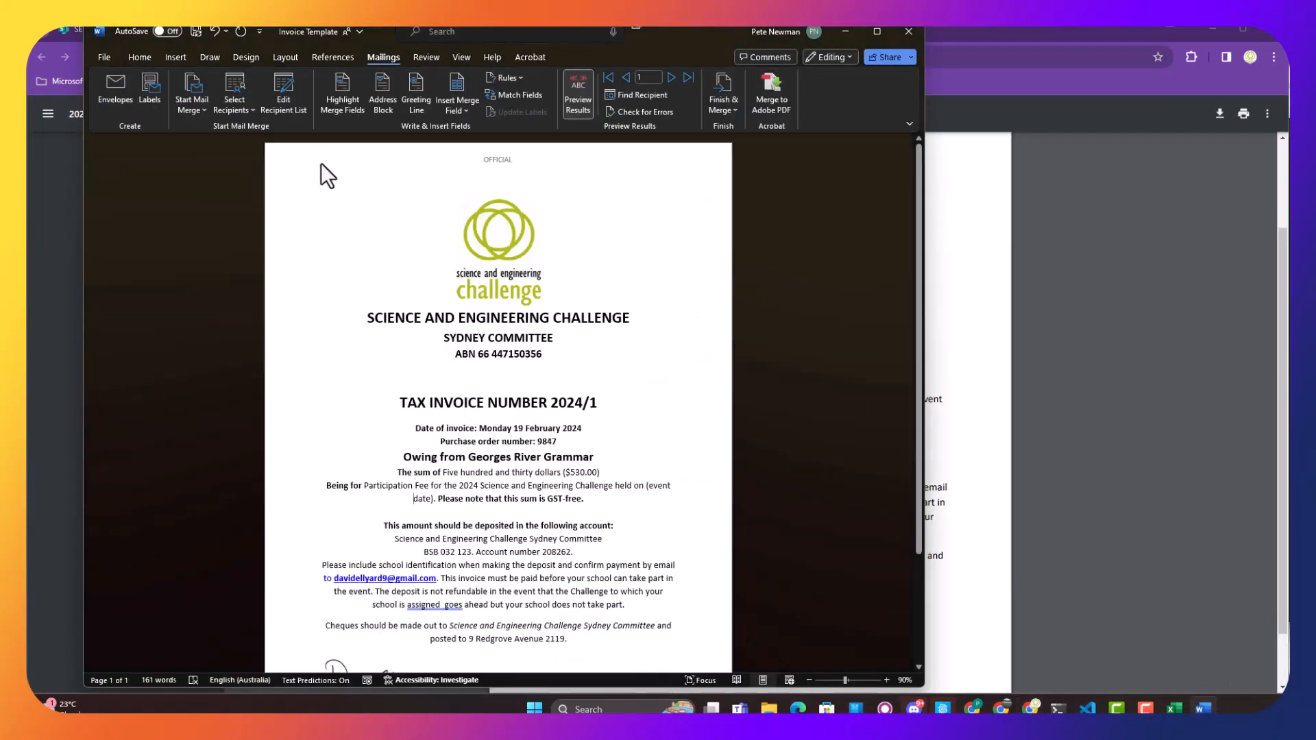
left_click(671, 77)
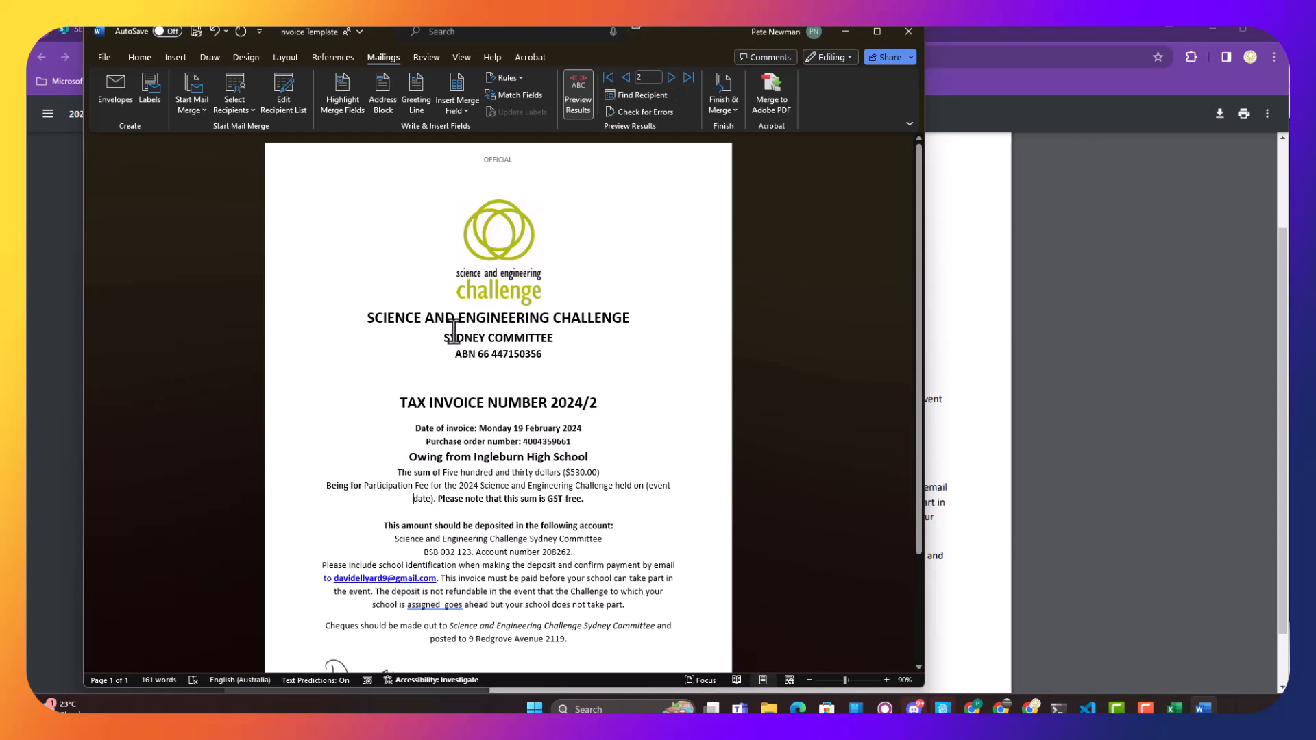
left_click(105, 56)
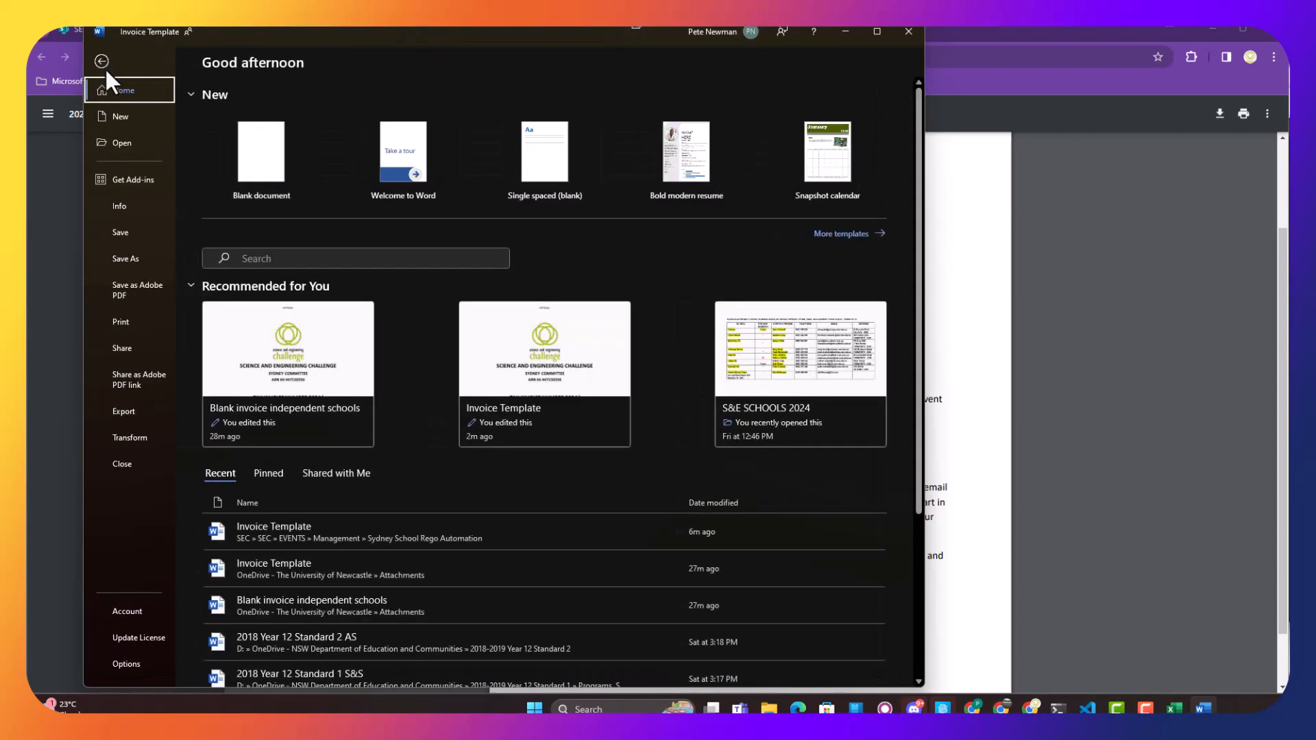
left_click(136, 258)
left_click(472, 131)
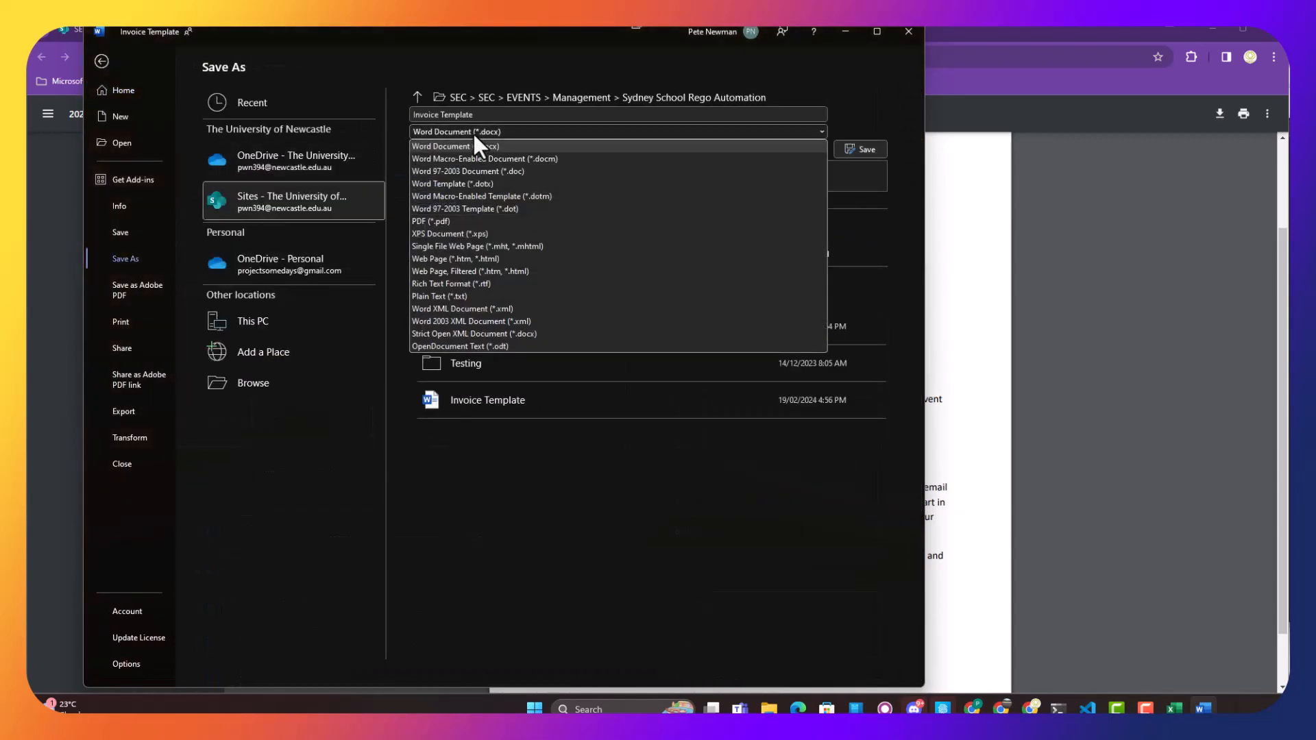
left_click(444, 221)
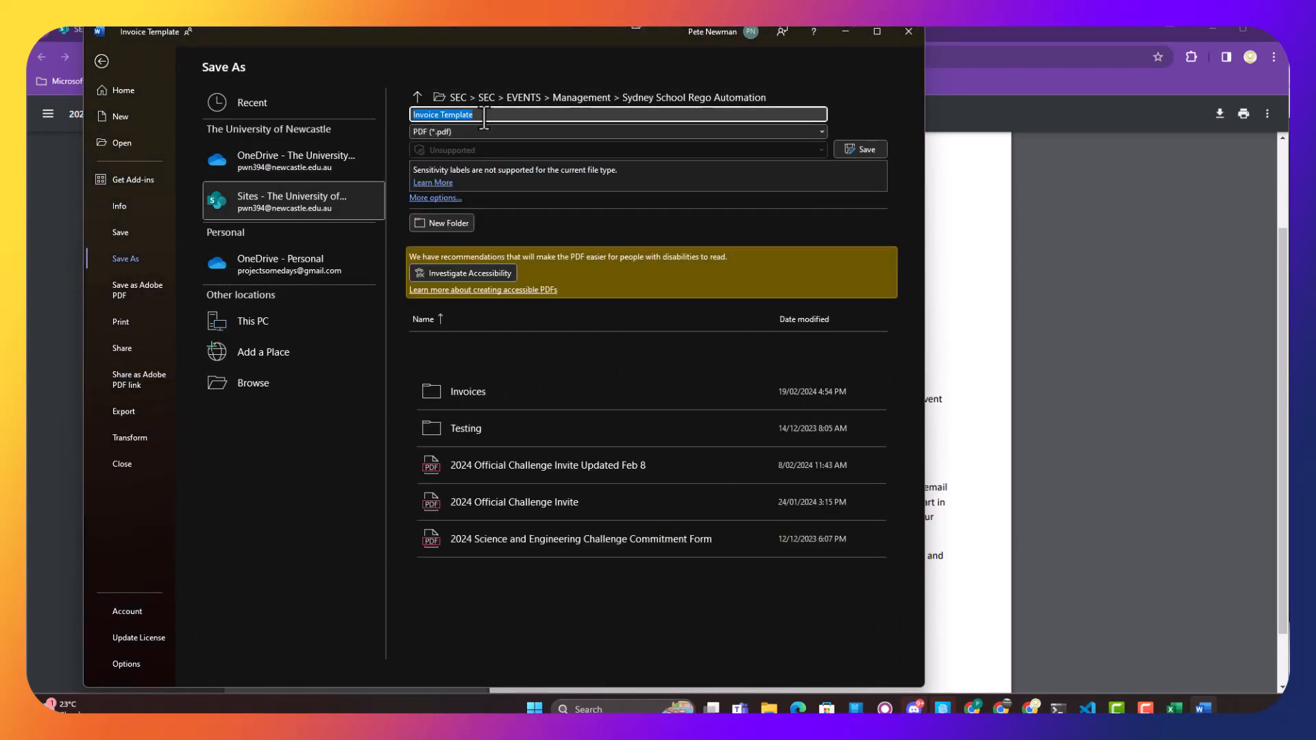
double_click(468, 391)
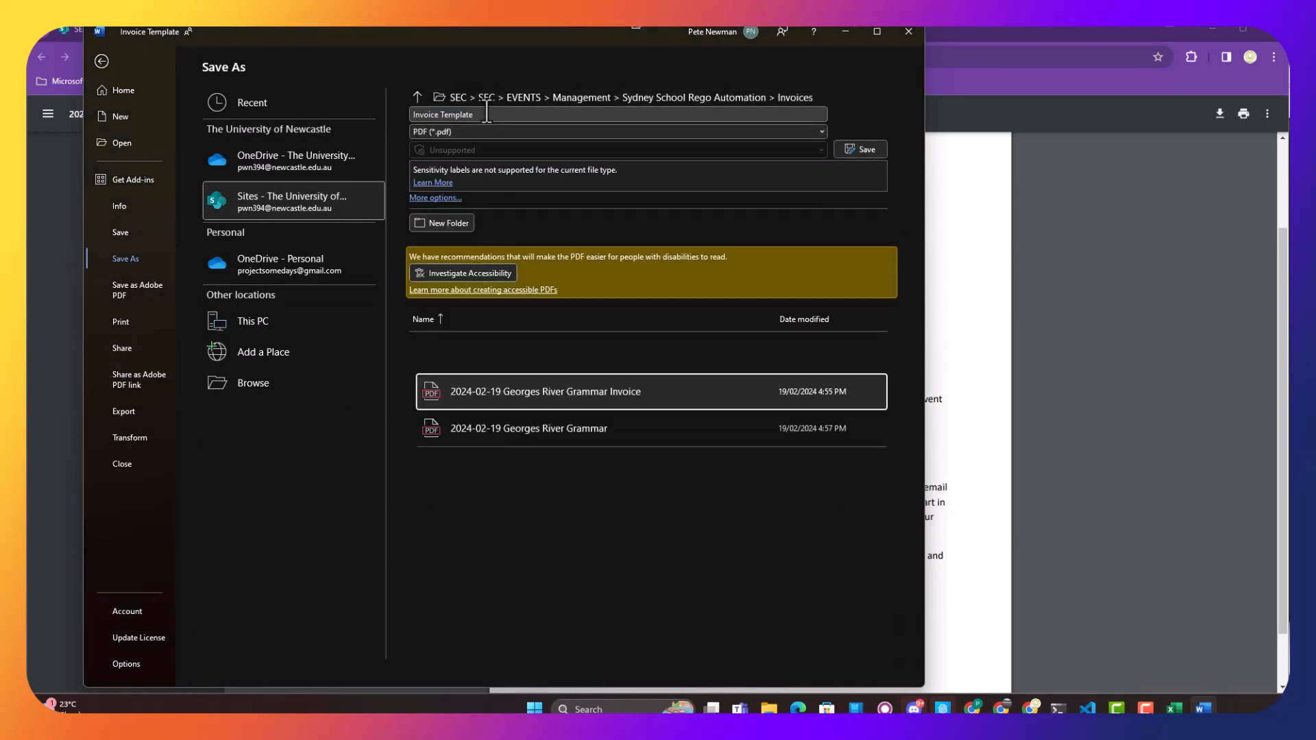
type("2024-02-19")
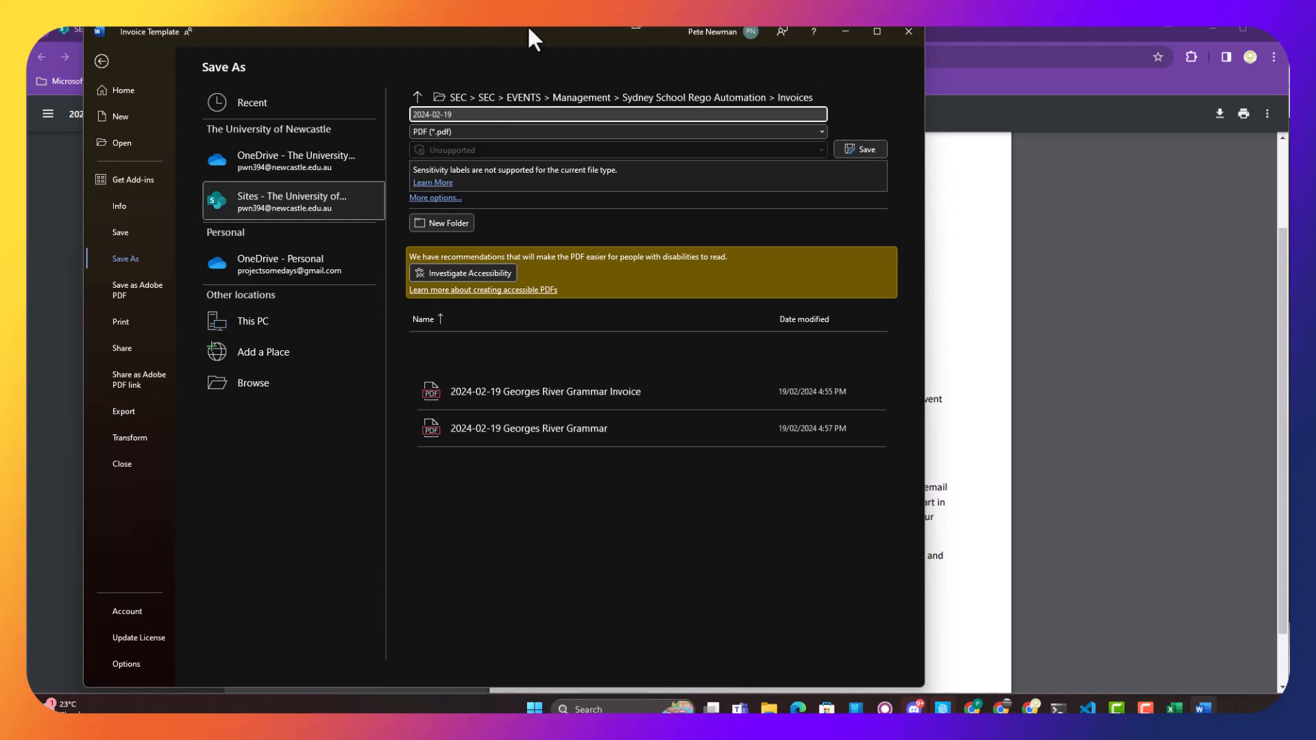
left_click_drag(529, 30, 565, 44)
left_click(1211, 711)
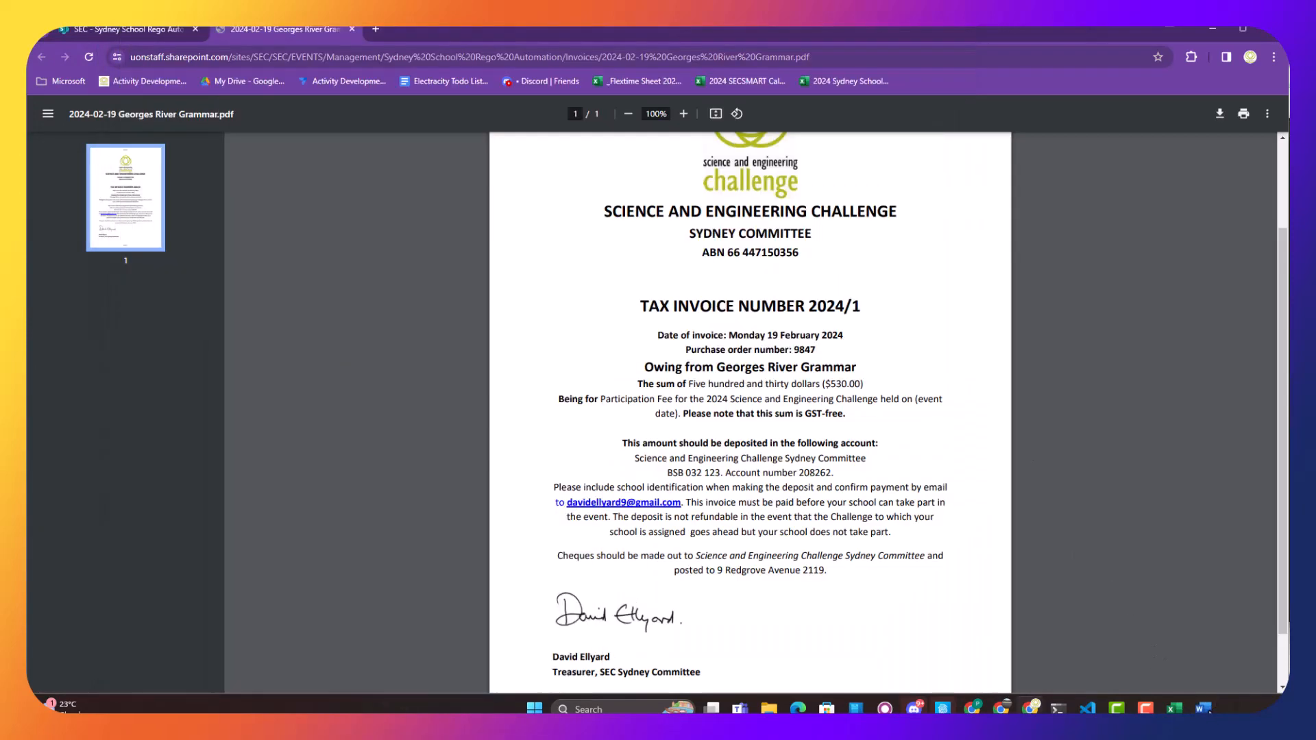
left_click(1212, 711)
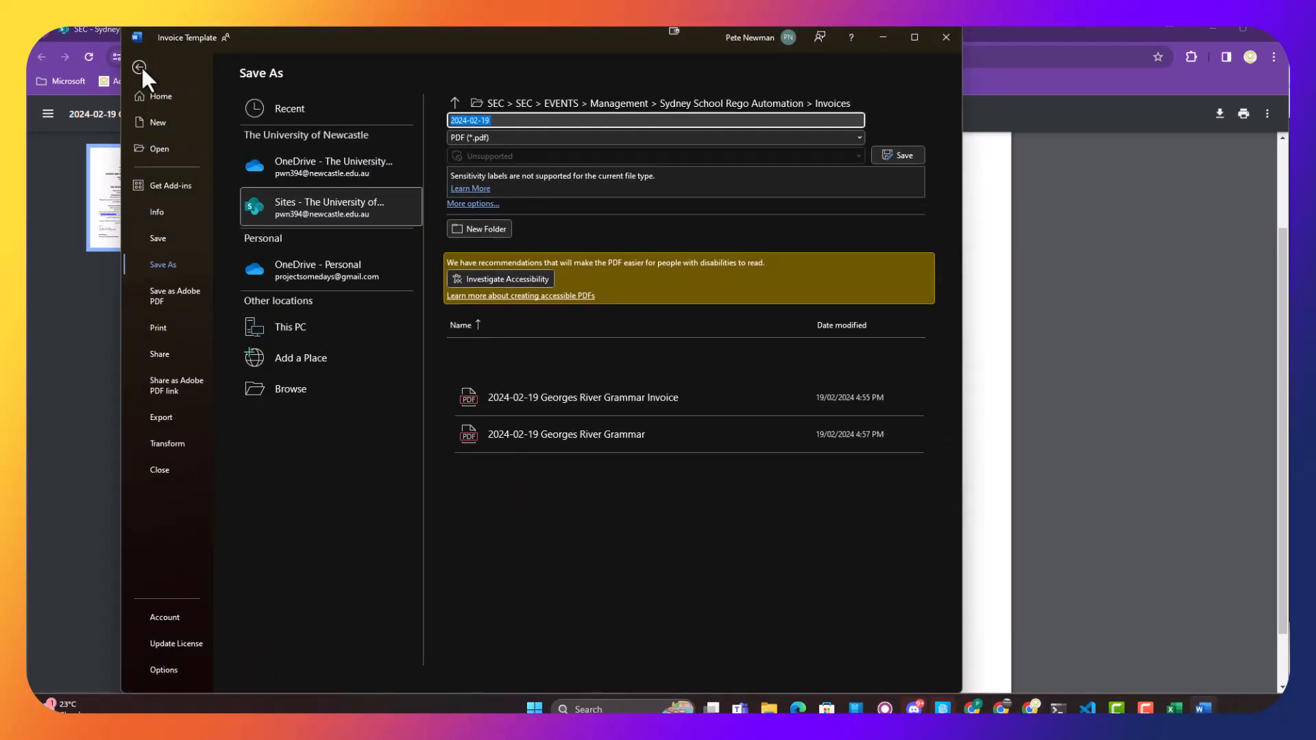
left_click(140, 67)
Copy the school name "Ingleburn High School" from the "Owing from" line of the invoice
left_click_drag(512, 464, 596, 466)
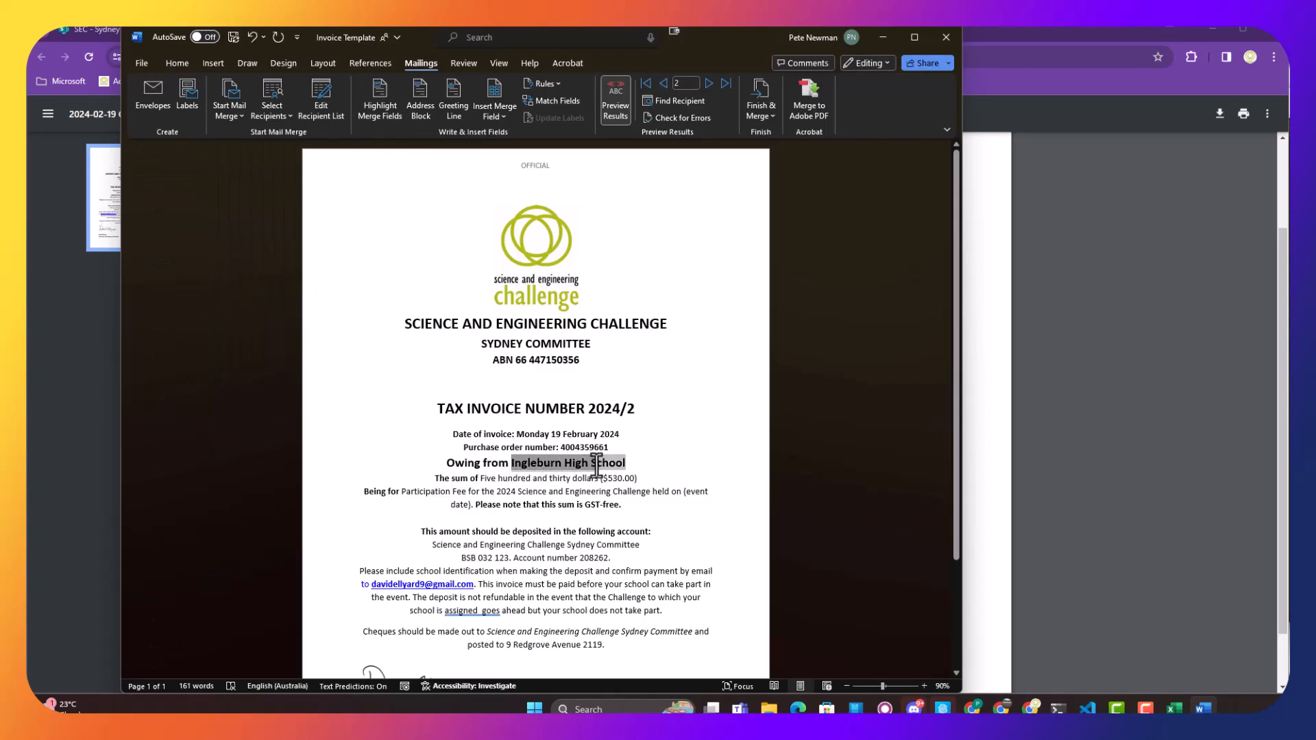
left_click(630, 464)
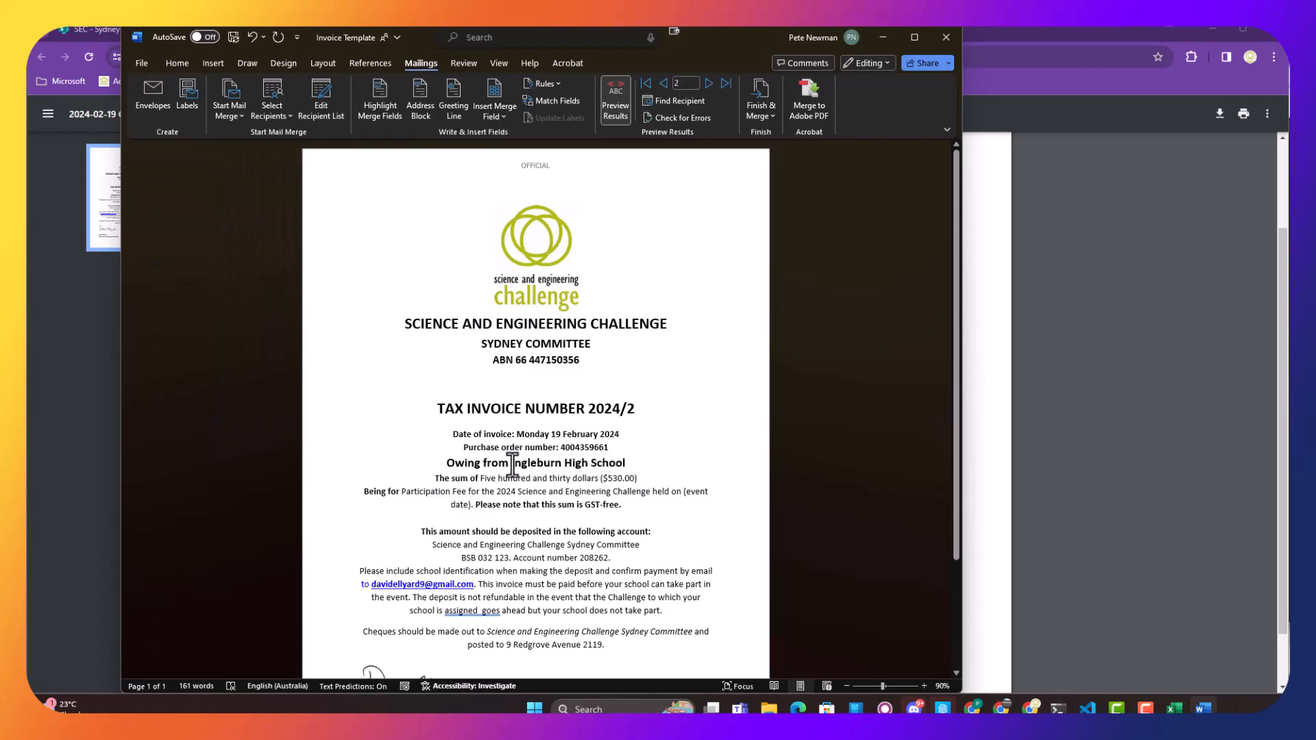
left_click_drag(512, 464, 625, 463)
key("ctrl+c")
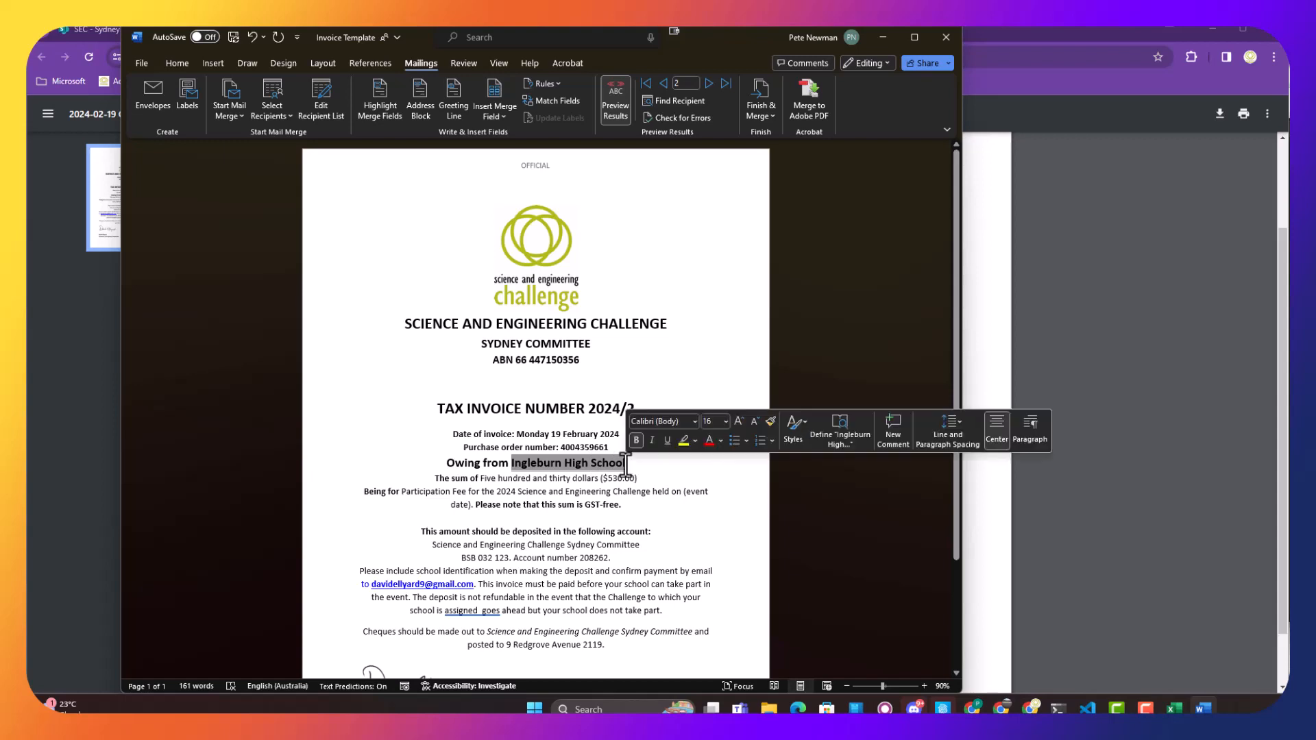
Save a copy in the Invoices folder as a Word document named "2024-02-19 Ingleburn High School Invoice"
left_click(376, 219)
left_click(140, 62)
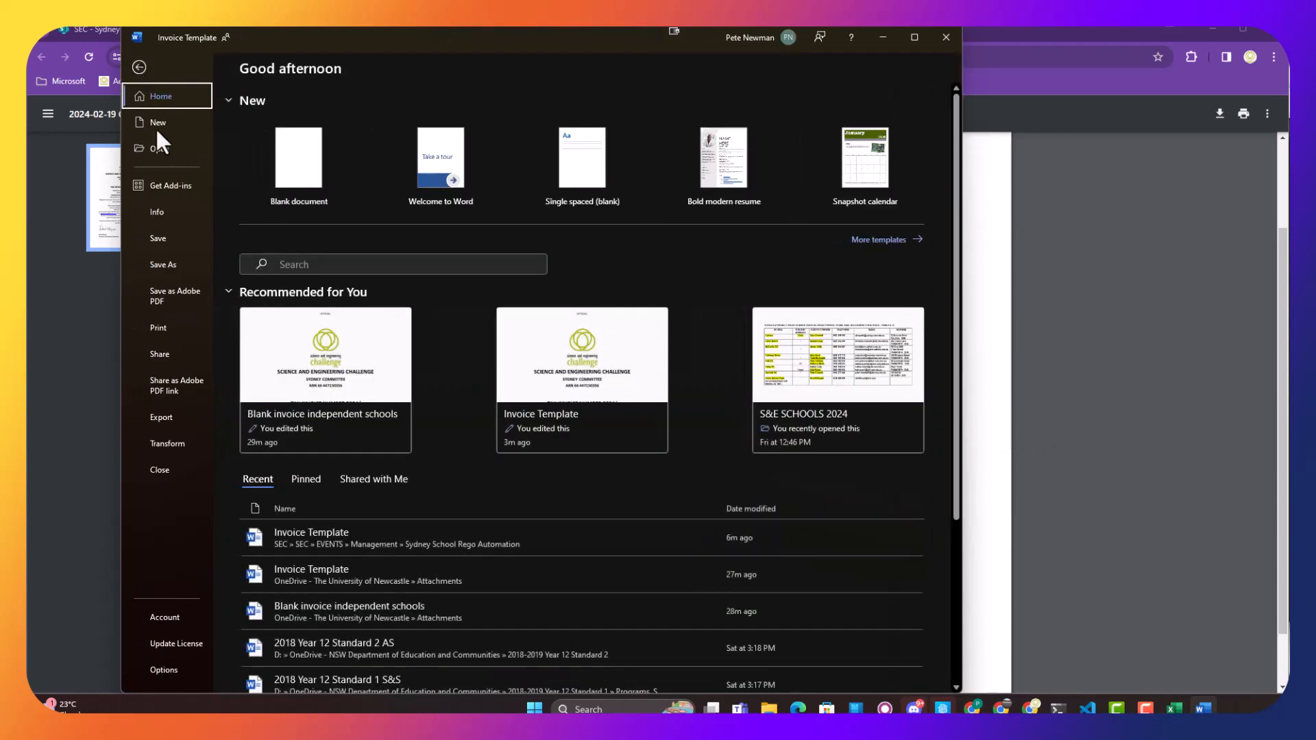
left_click(159, 264)
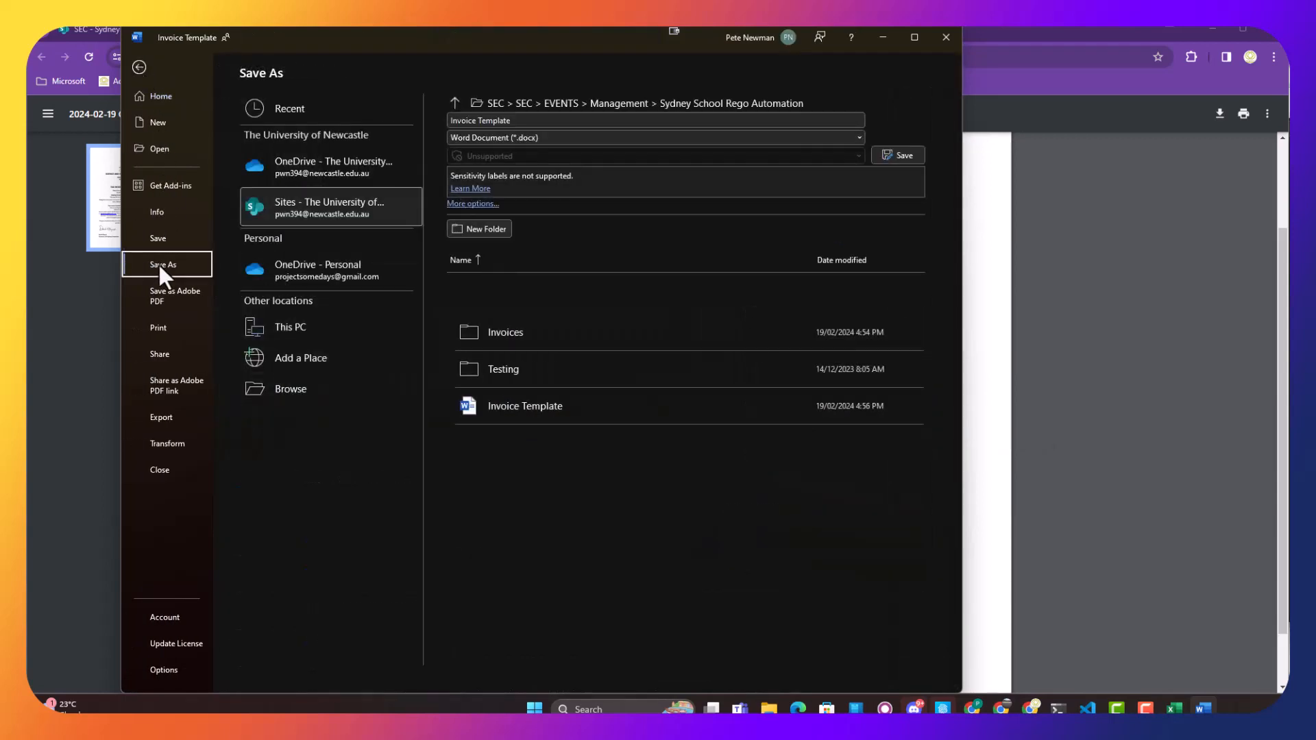
left_click(511, 342)
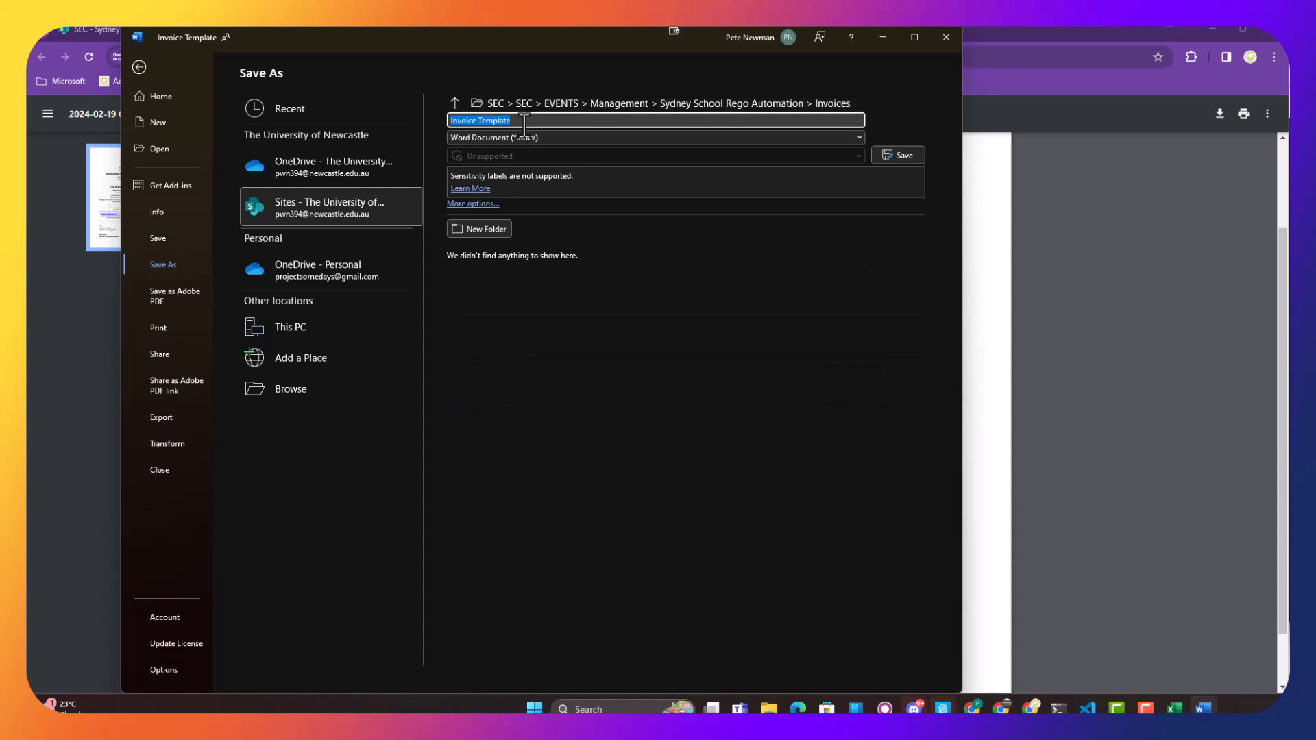
type("2024-02-19")
key("ctrl+v")
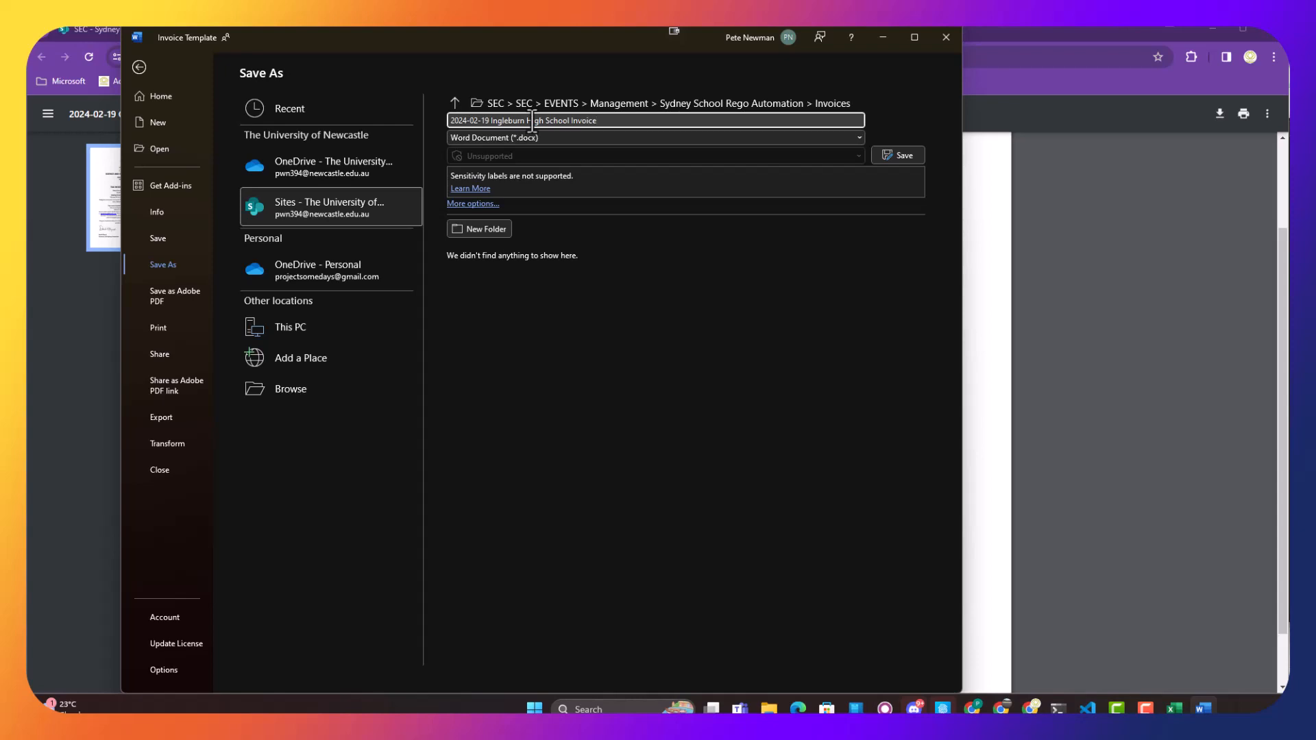
left_click(896, 157)
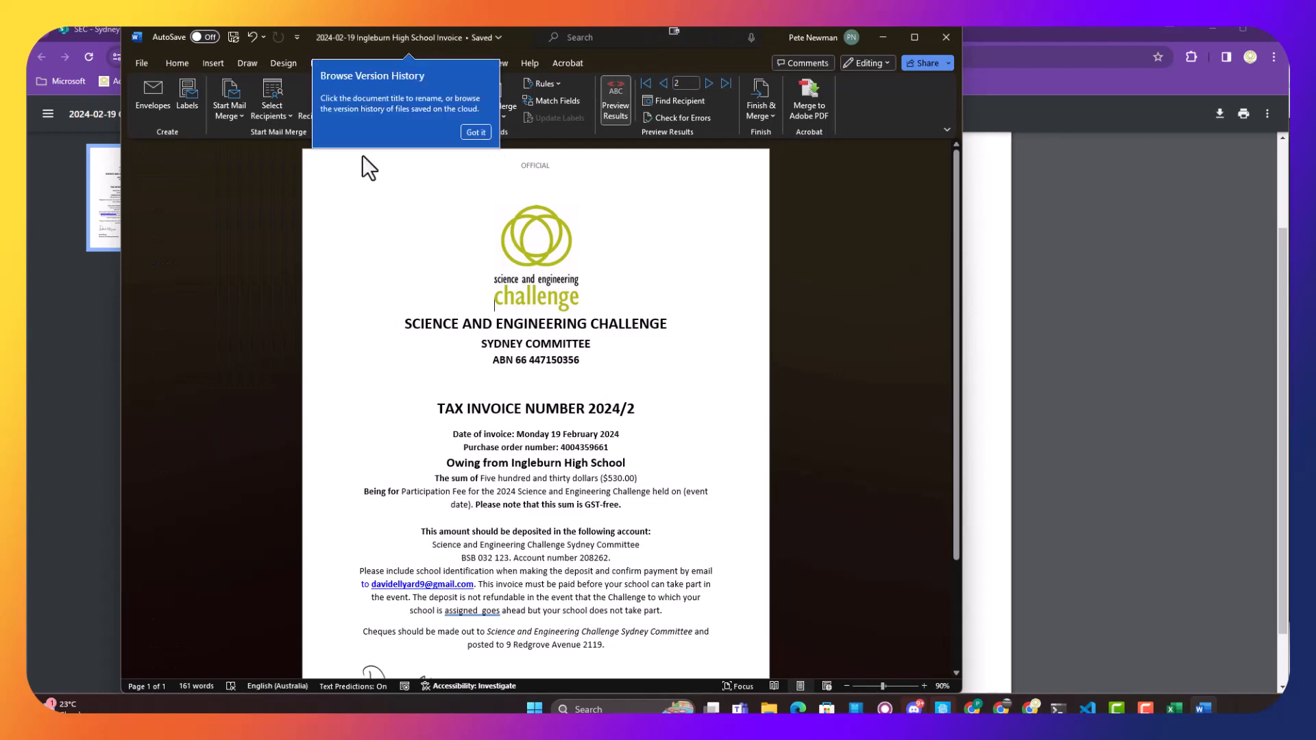
left_click(475, 132)
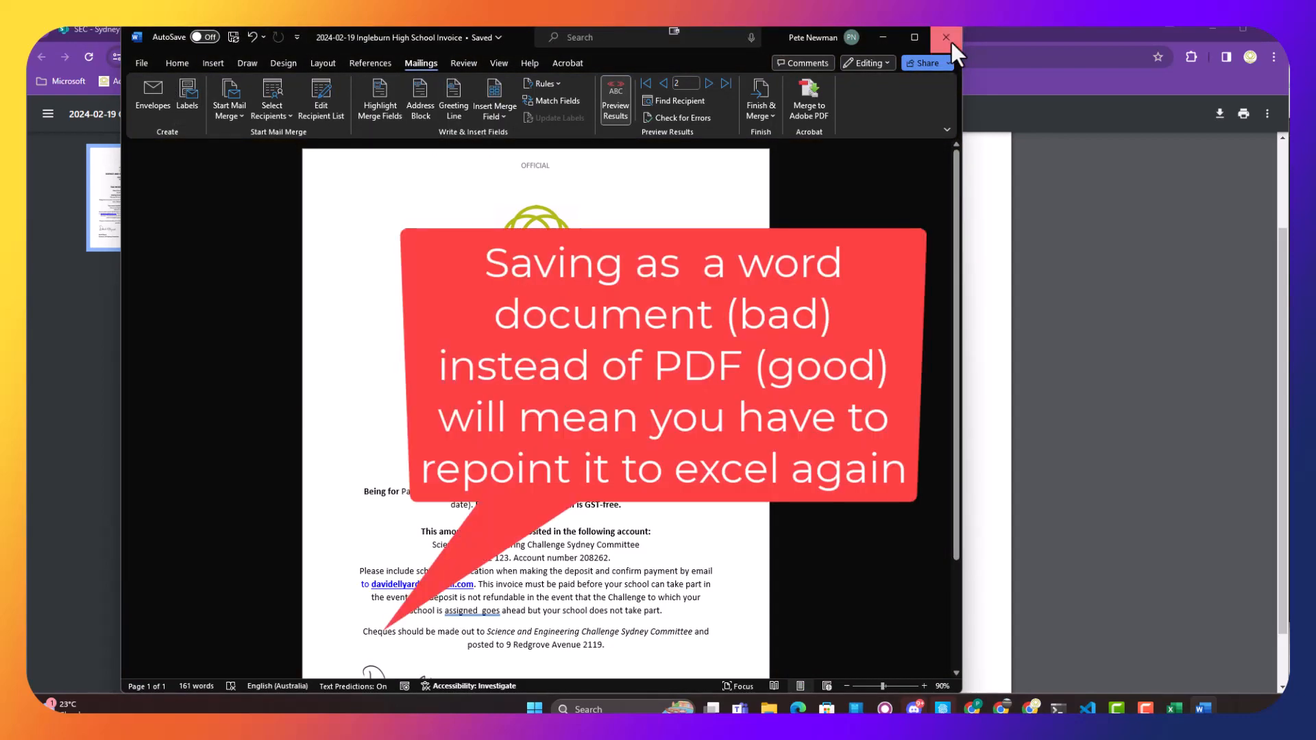
Close the saved Word copy, restart Word and reopen the Invoice Template from the Sydney School Rego Automation folder
left_click(952, 42)
key("super")
type("word")
key("Return")
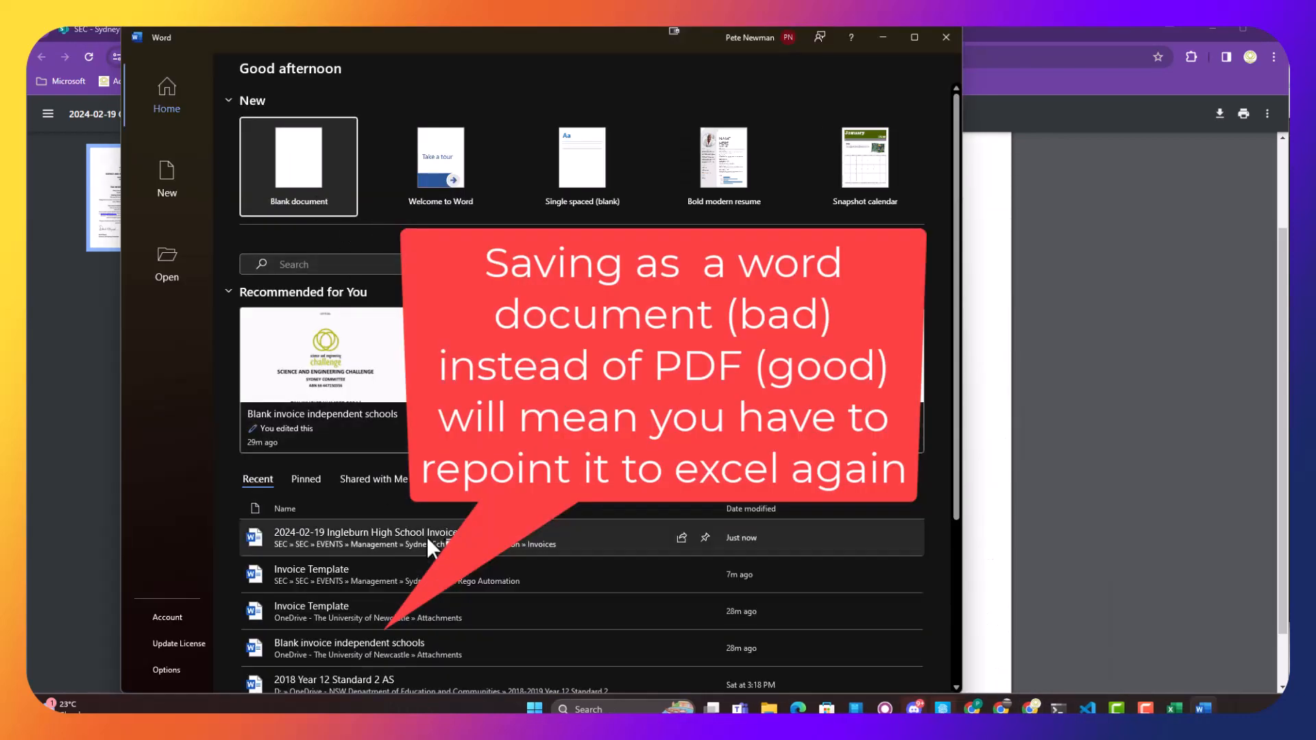
left_click(425, 575)
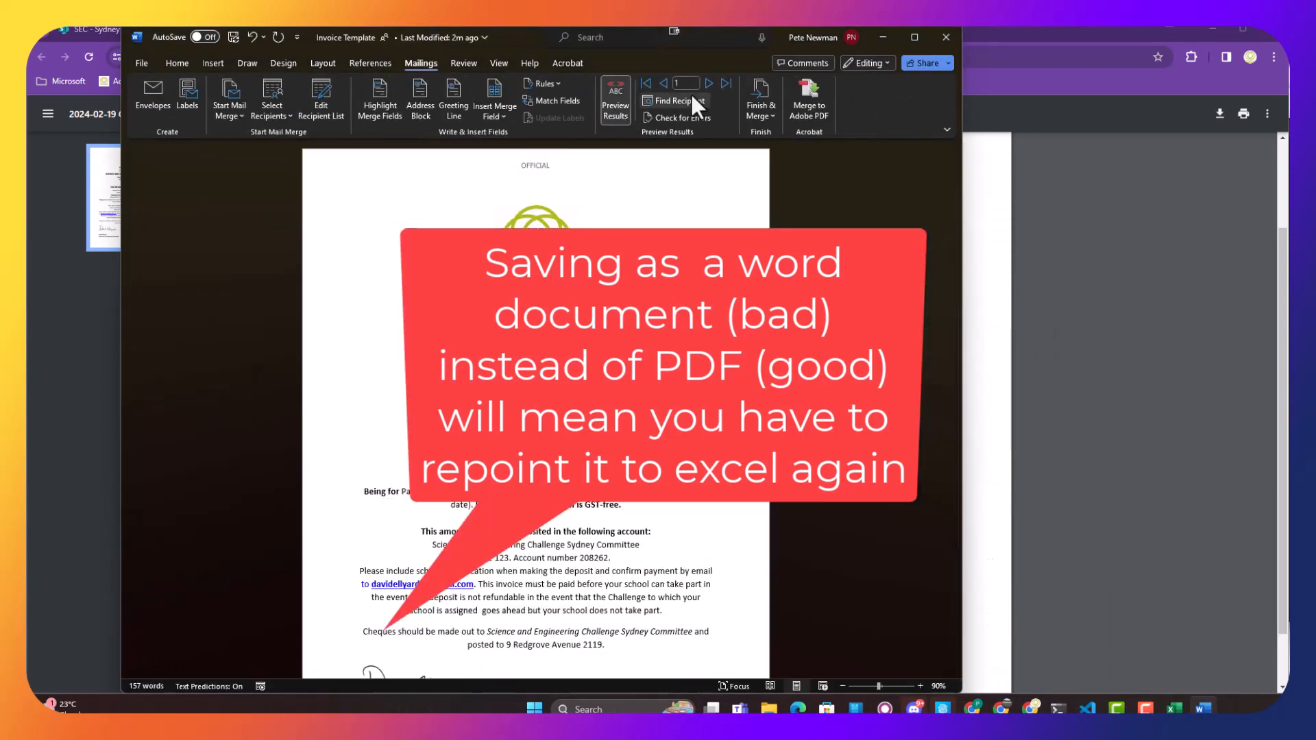
Check the mail merge recipient list and show the second recipient's invoice
left_click(691, 99)
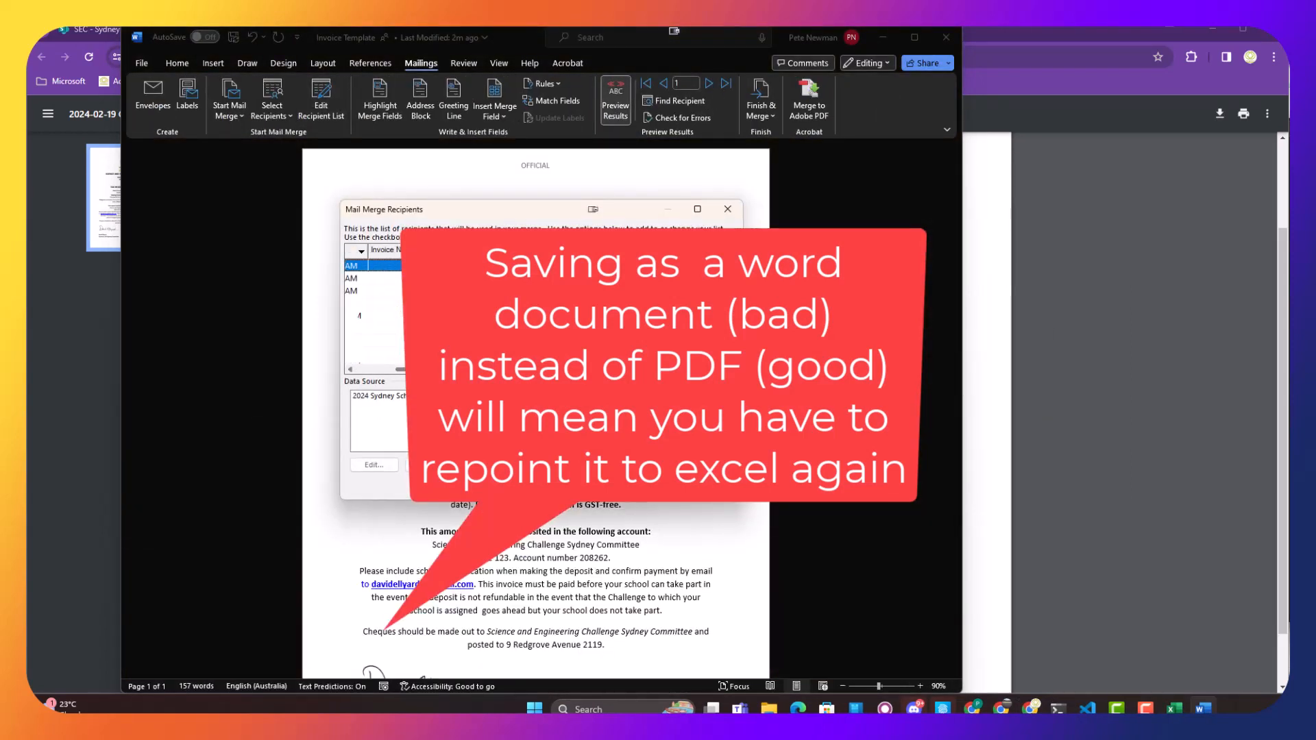
left_click_drag(445, 369, 493, 369)
left_click(721, 487)
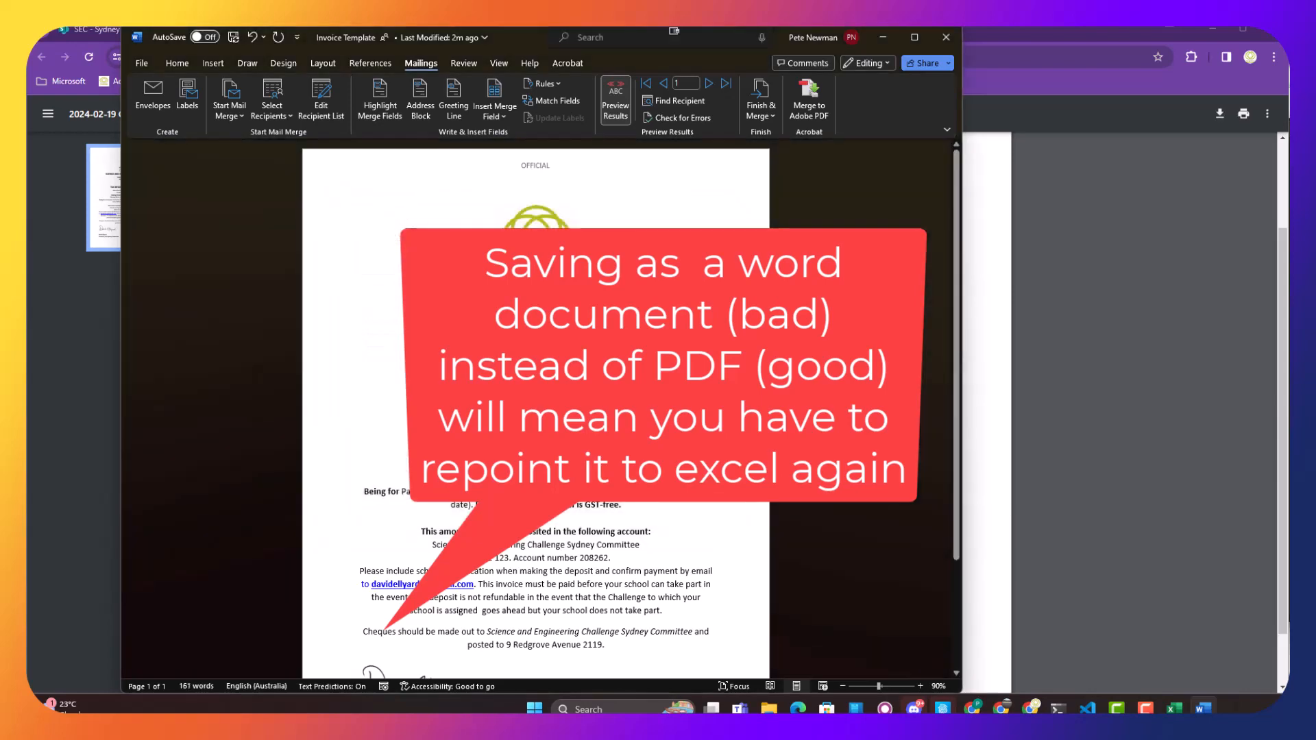
left_click(709, 84)
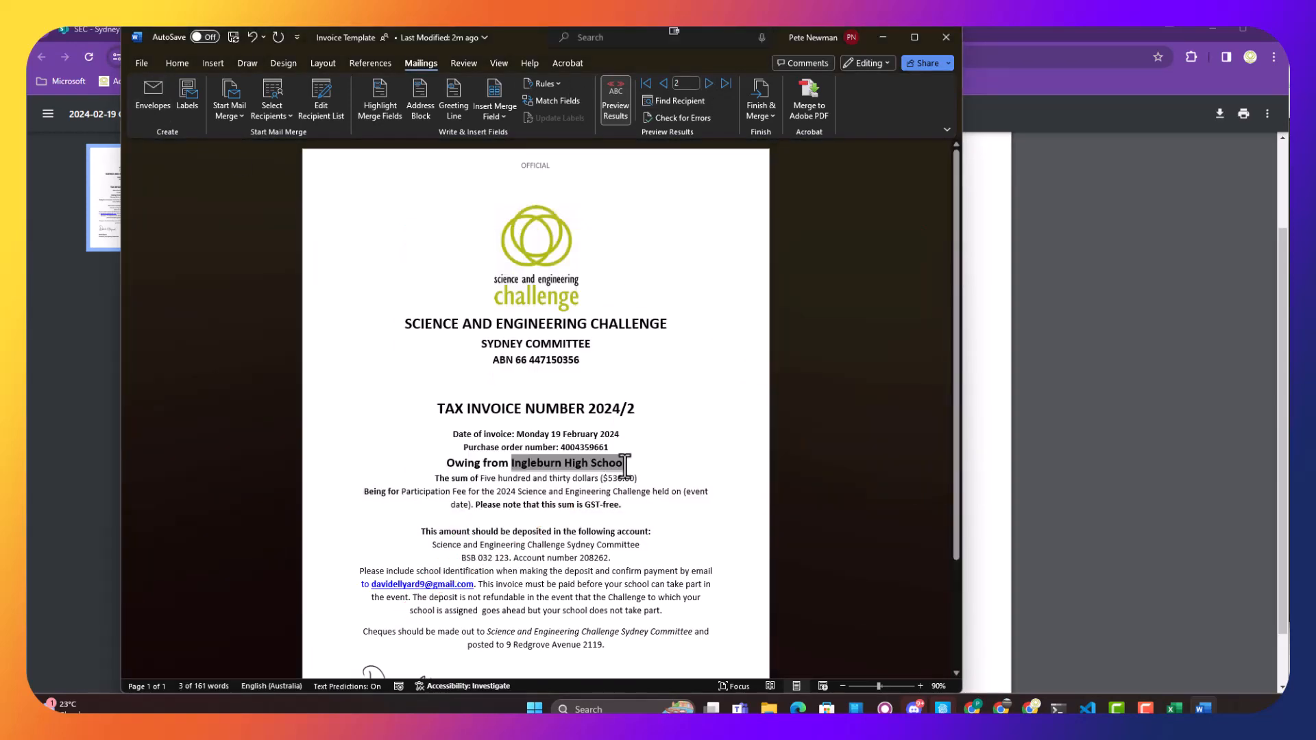
Save the second recipient's invoice in the Invoices folder as a PDF named "2024-02-19 Ingleburn High School Invoice"
left_click(142, 63)
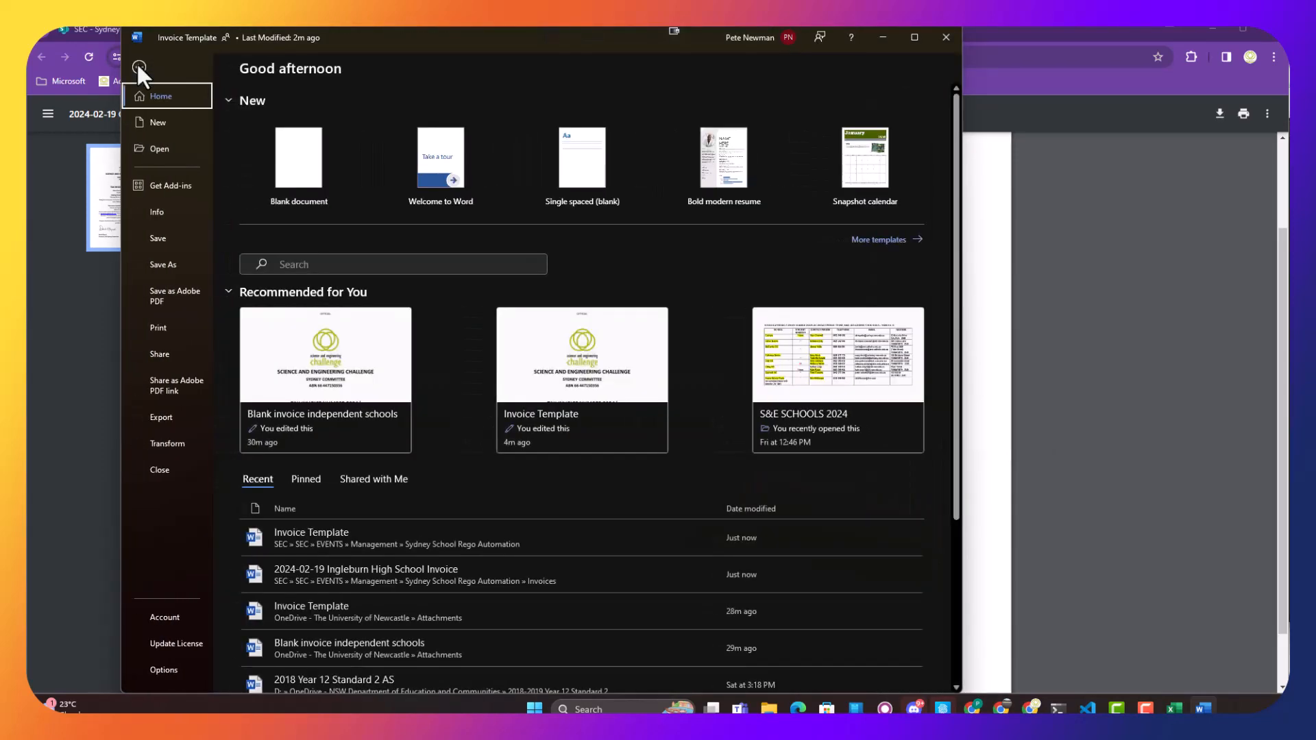
left_click(172, 266)
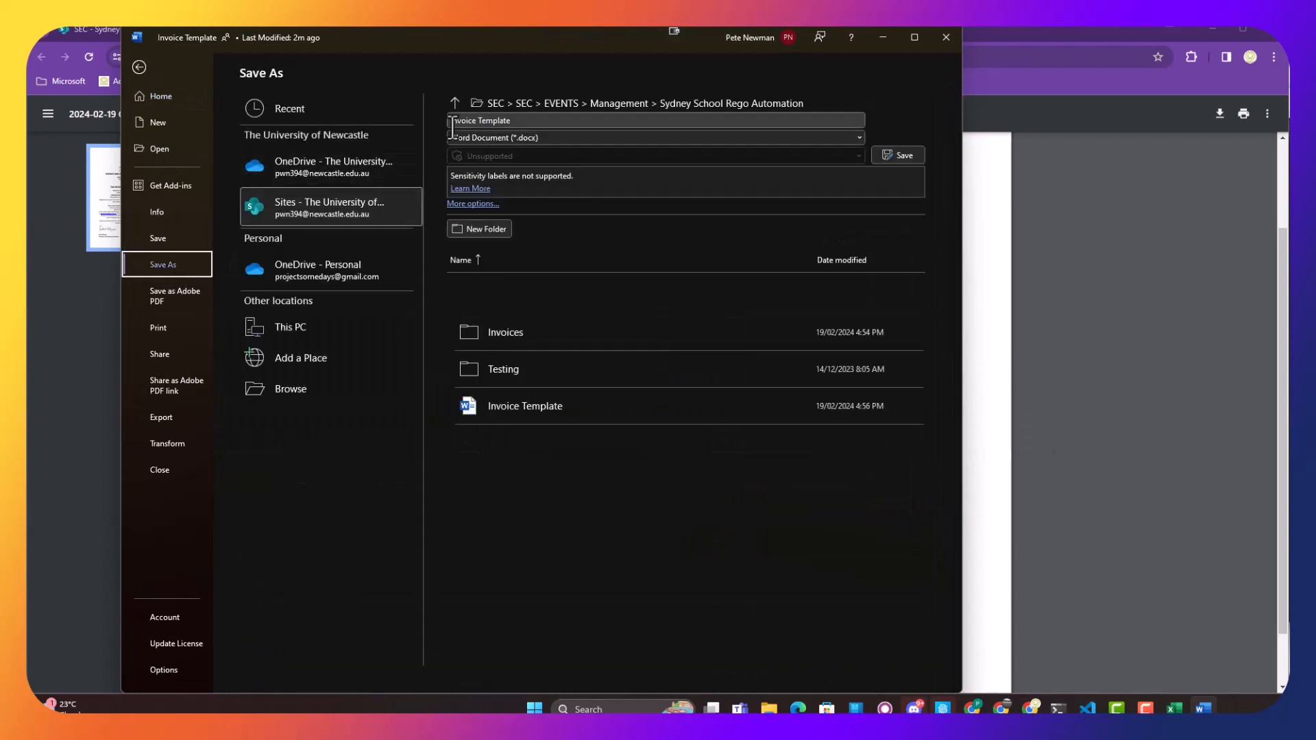
left_click(536, 137)
left_click(493, 227)
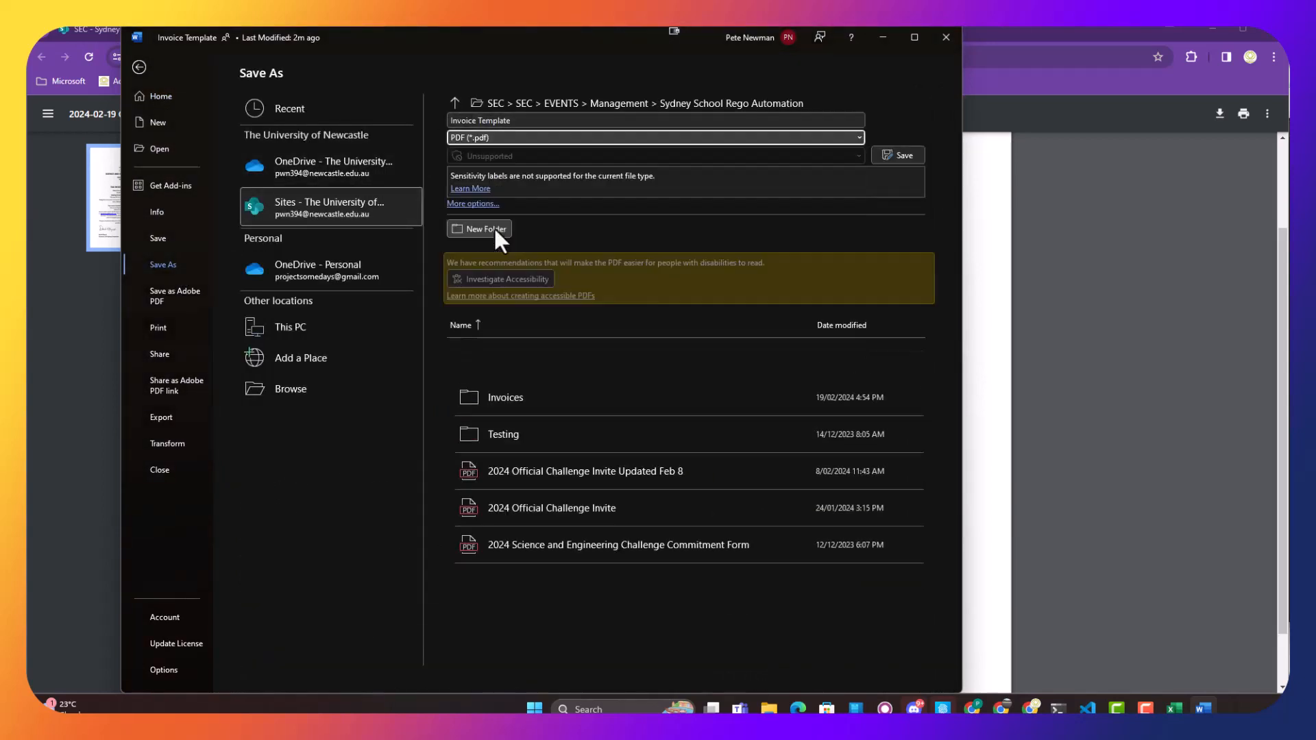
left_click(511, 409)
left_click(533, 122)
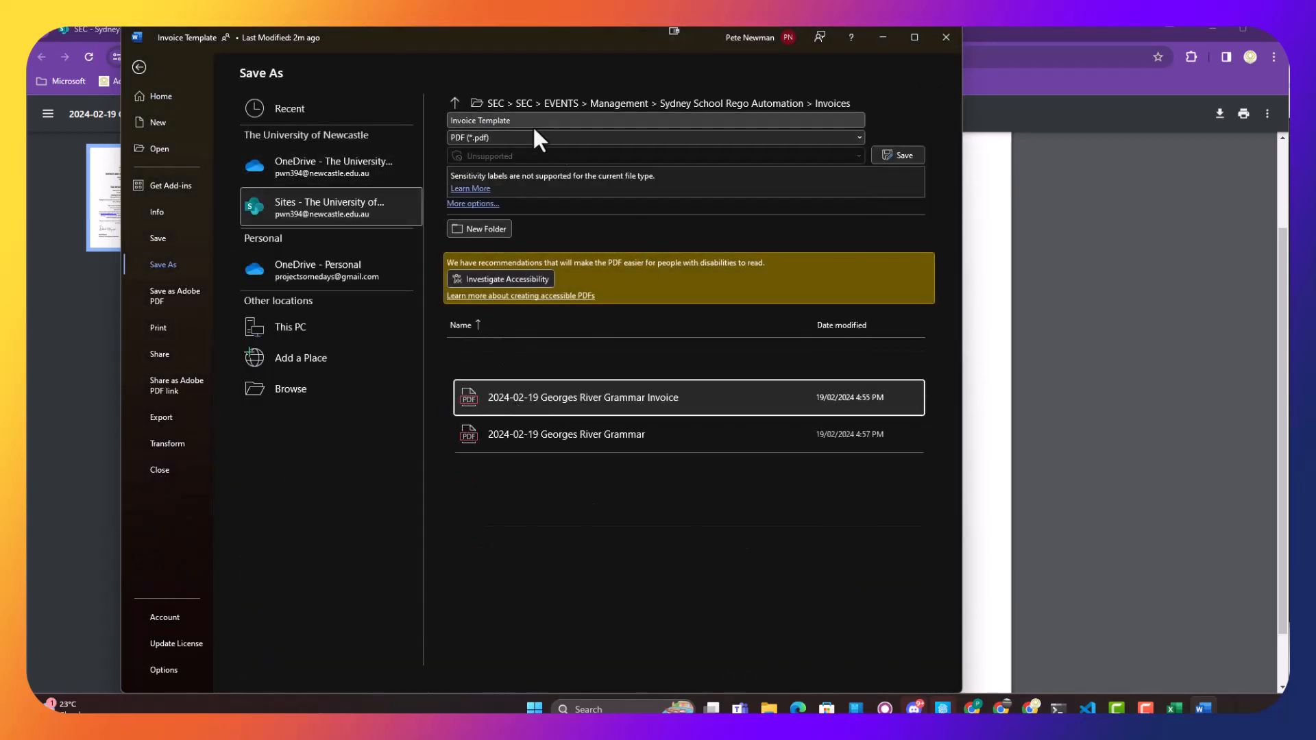
type("2043")
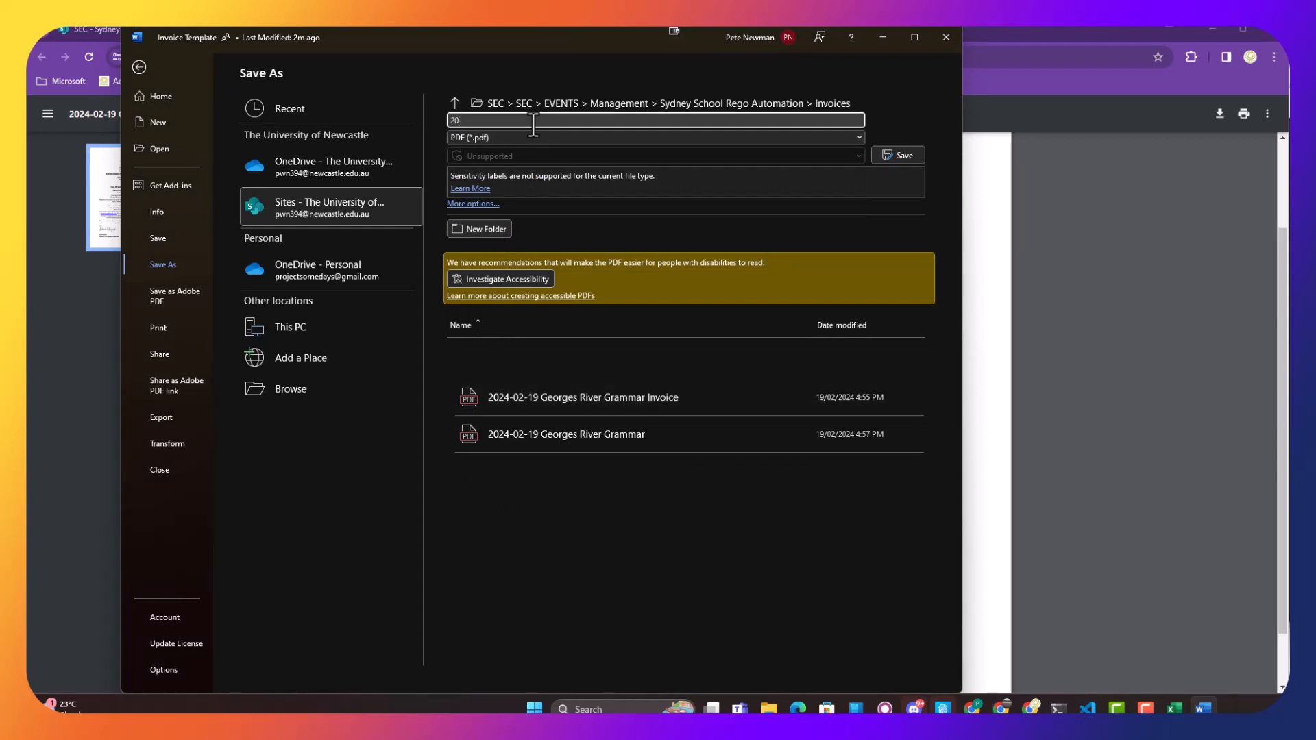
type("-02-19 Ingleburn High School Invoice")
left_click(899, 157)
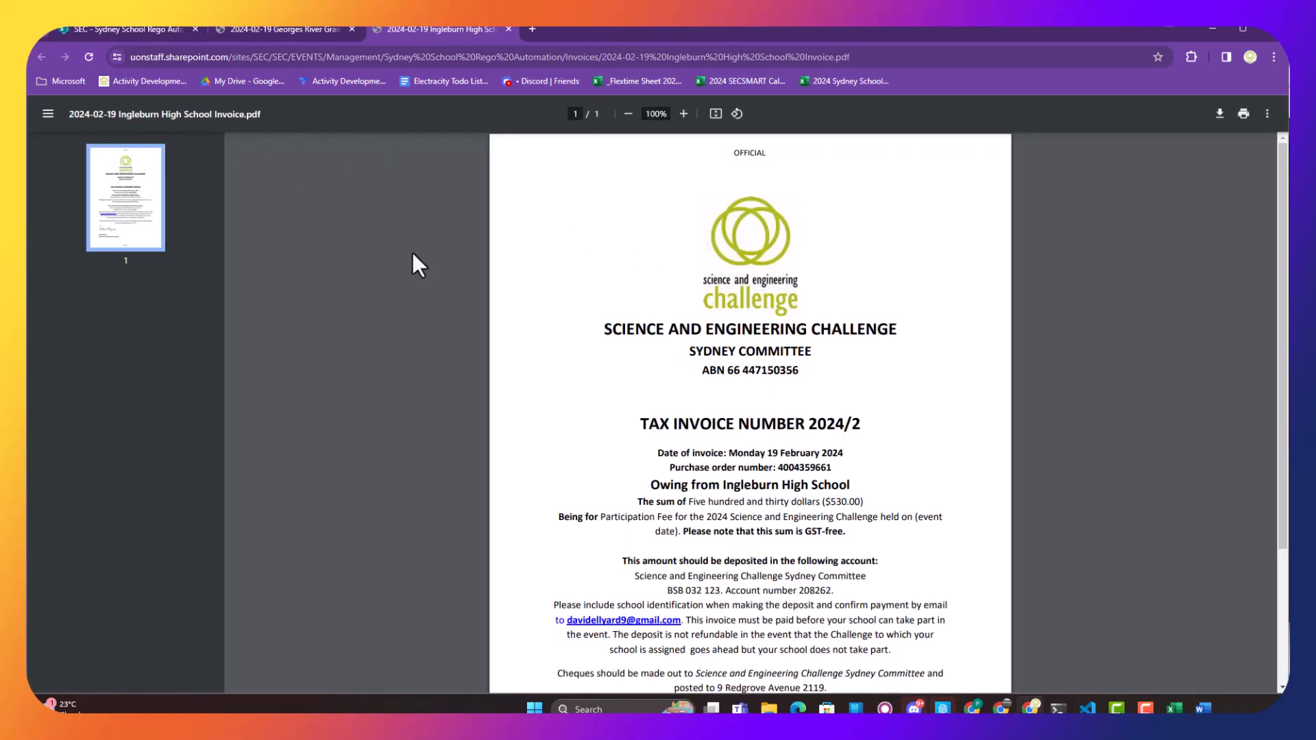
Return to the Word template, show the third recipient's invoice and copy the school name "Blue Mountains Grammar School"
key("alt+Tab")
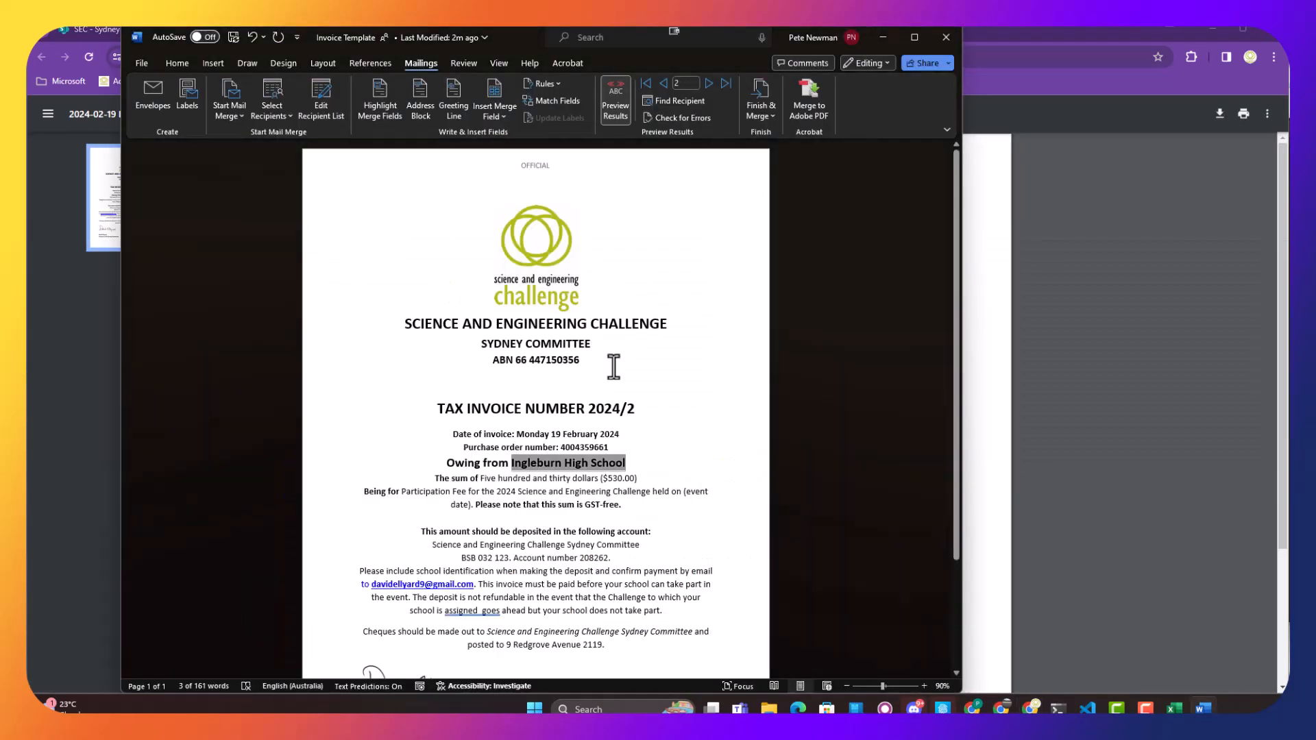
left_click(708, 83)
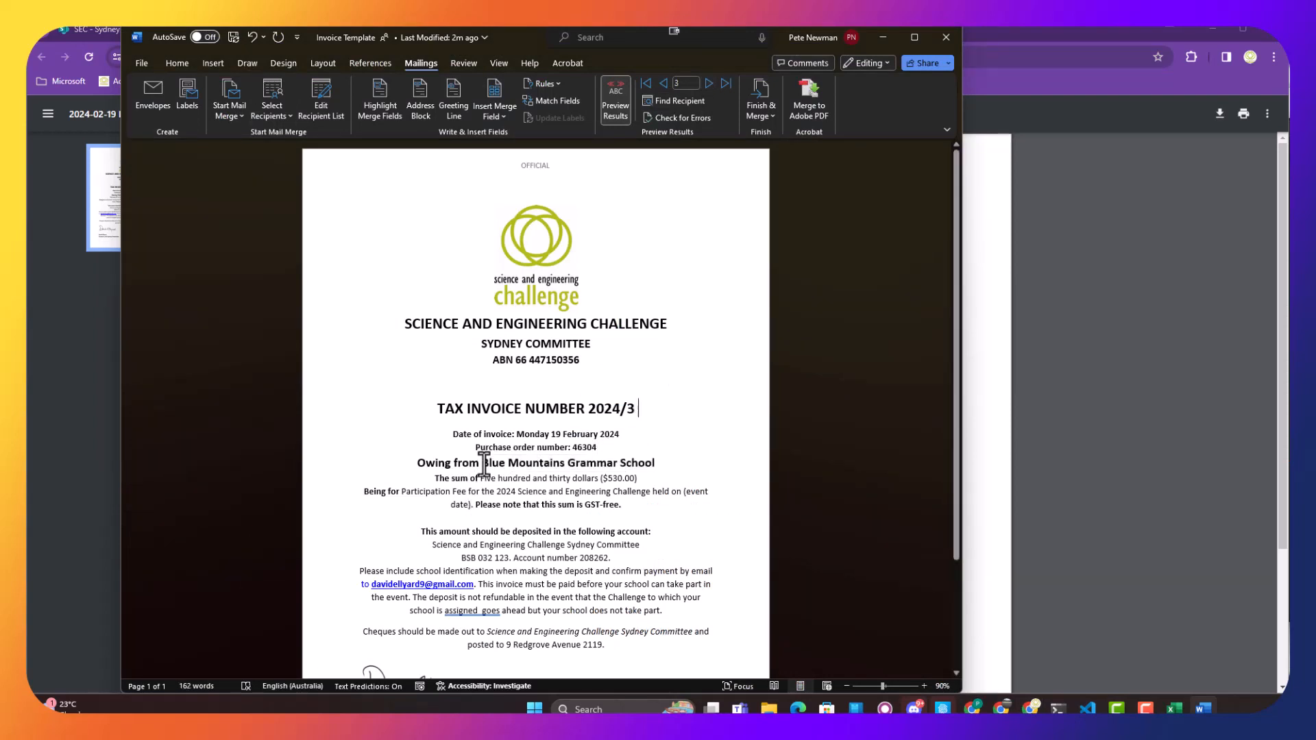
left_click_drag(481, 462, 656, 461)
key("ctrl+c")
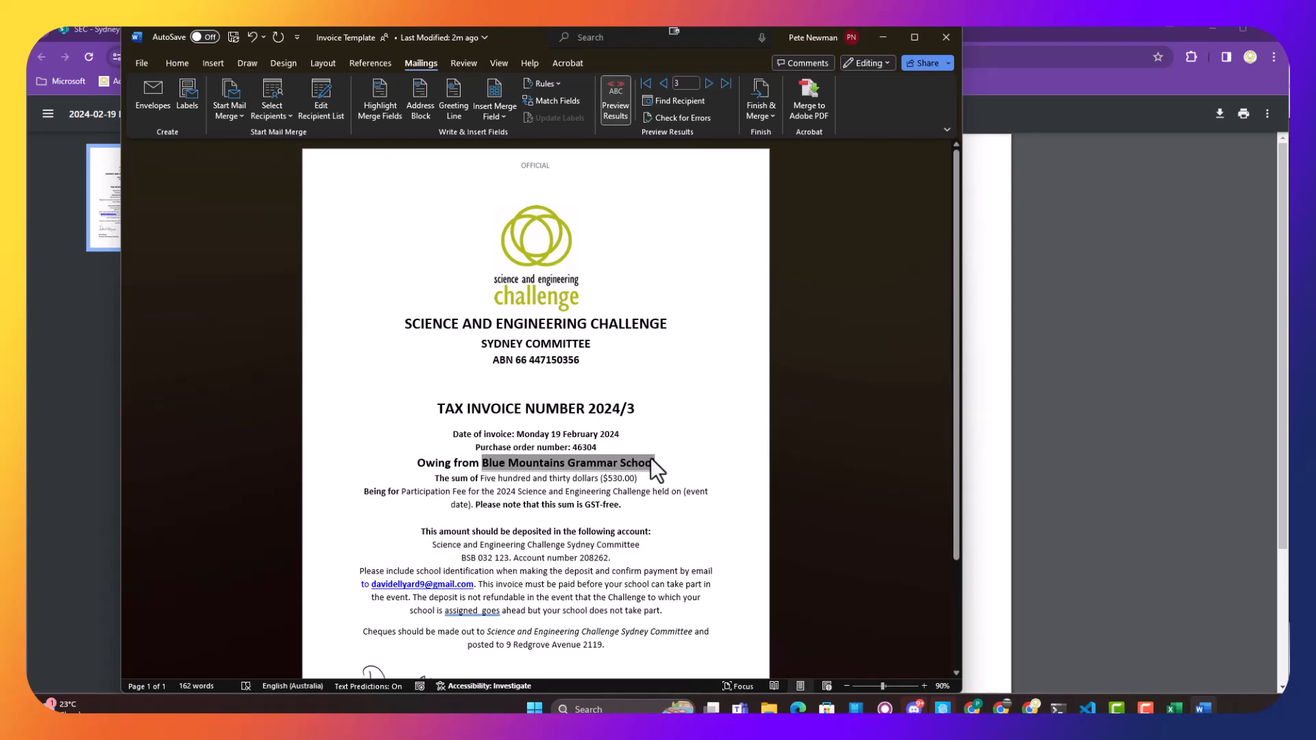
Save the third recipient's invoice in the Invoices folder as a PDF named "2024-02-19 Blue Mountains Grammar School Invoice"
left_click(141, 63)
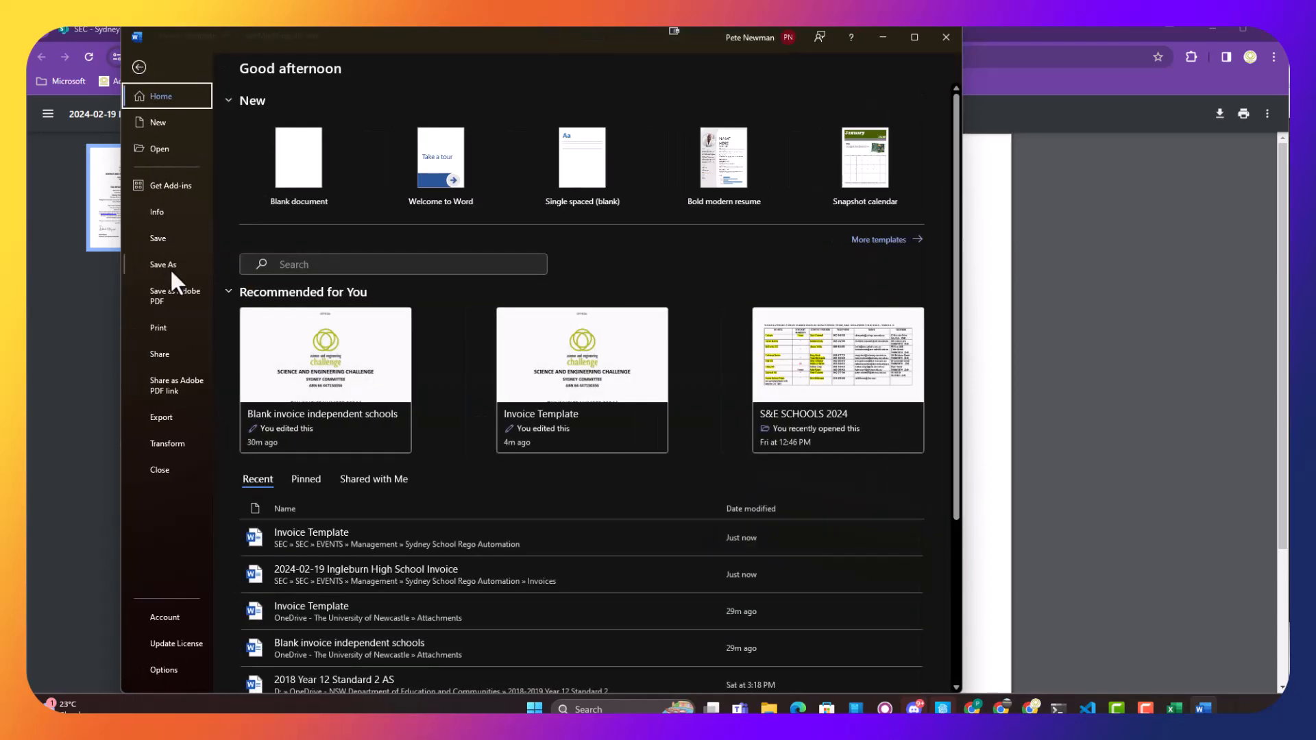
left_click(170, 266)
left_click(480, 139)
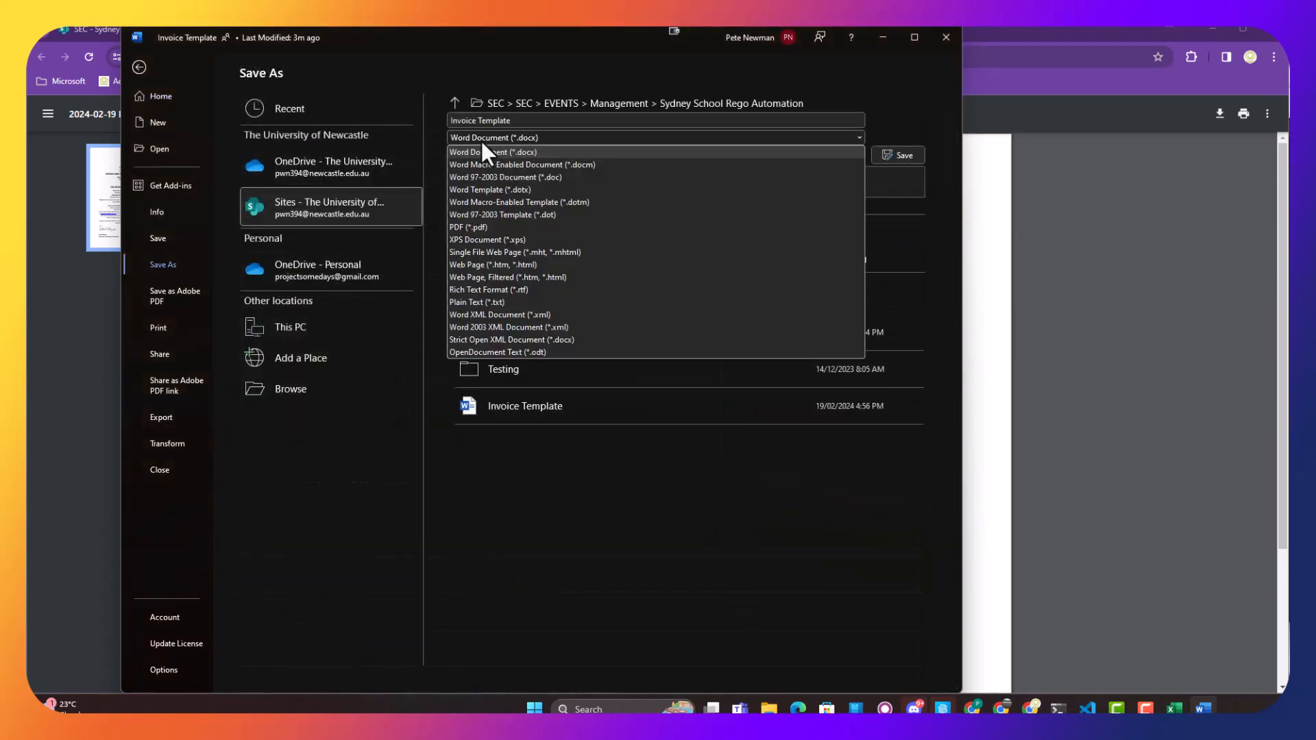
left_click(484, 227)
left_click(520, 396)
left_click(514, 121)
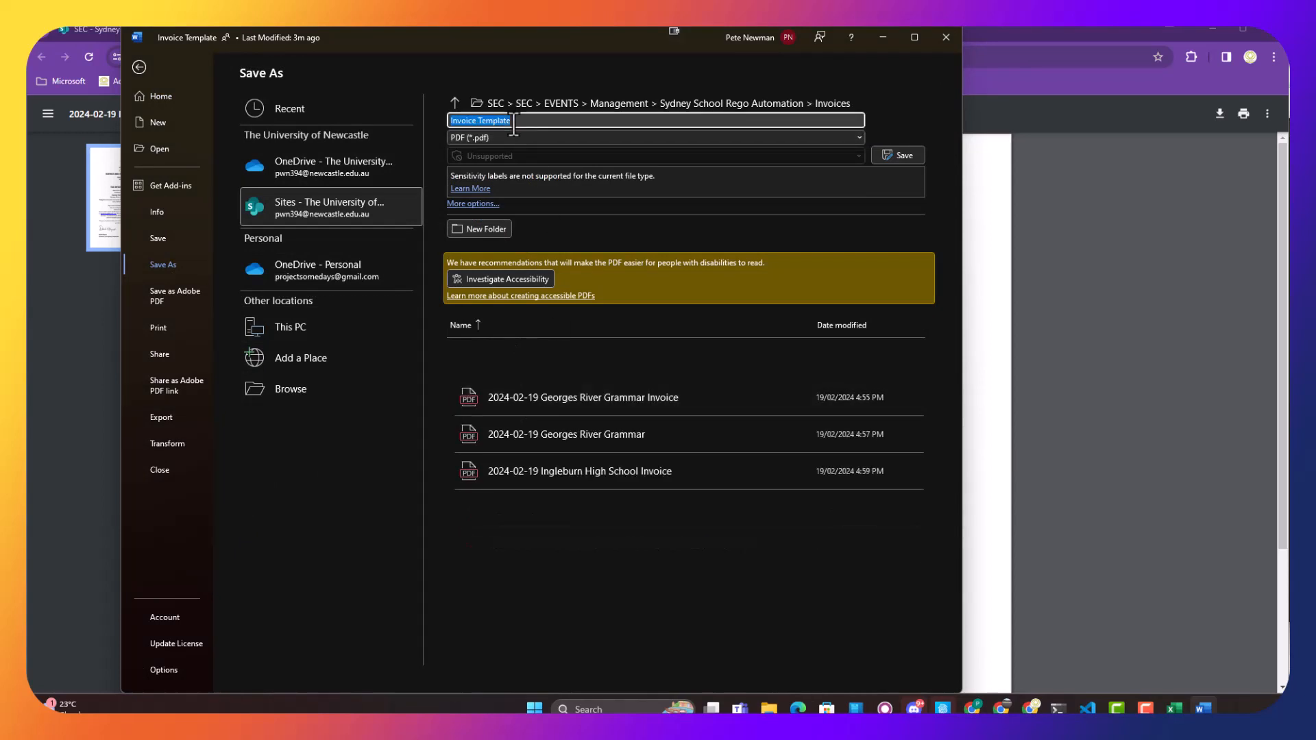
type("2024-02-19")
key("ctrl+v")
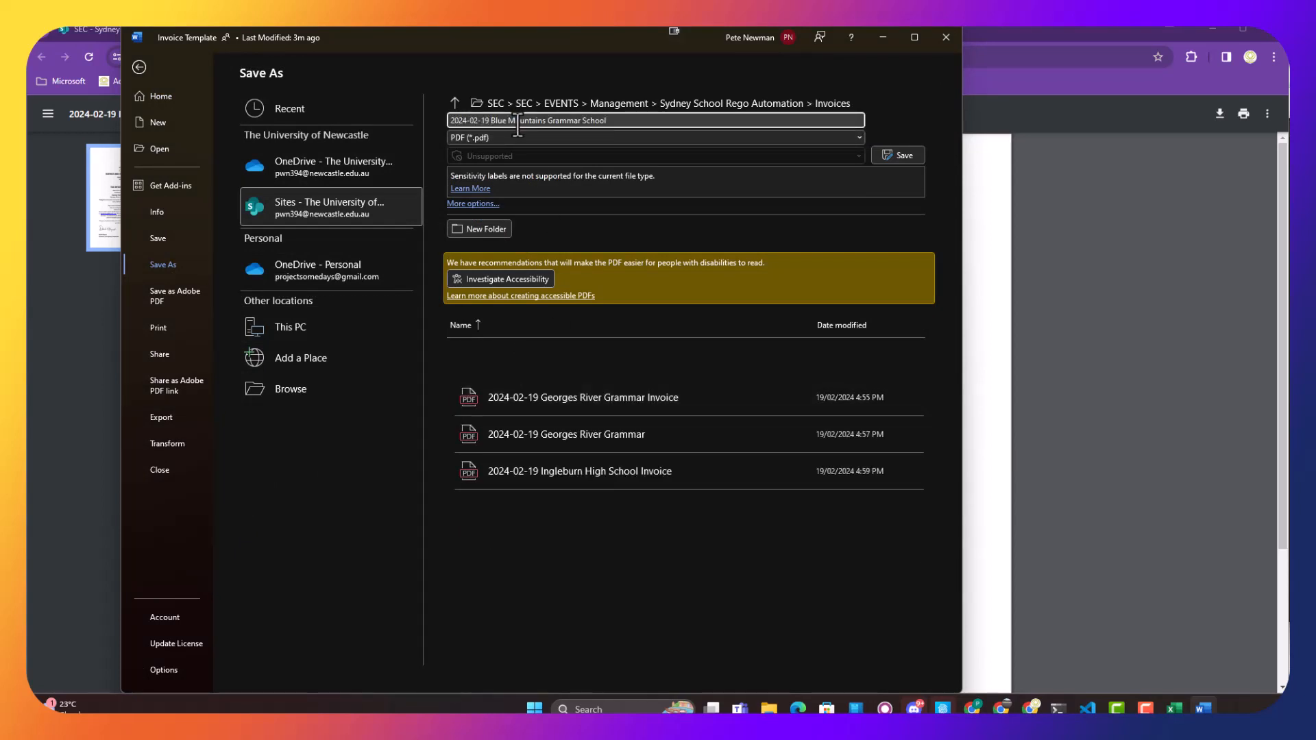
left_click(898, 155)
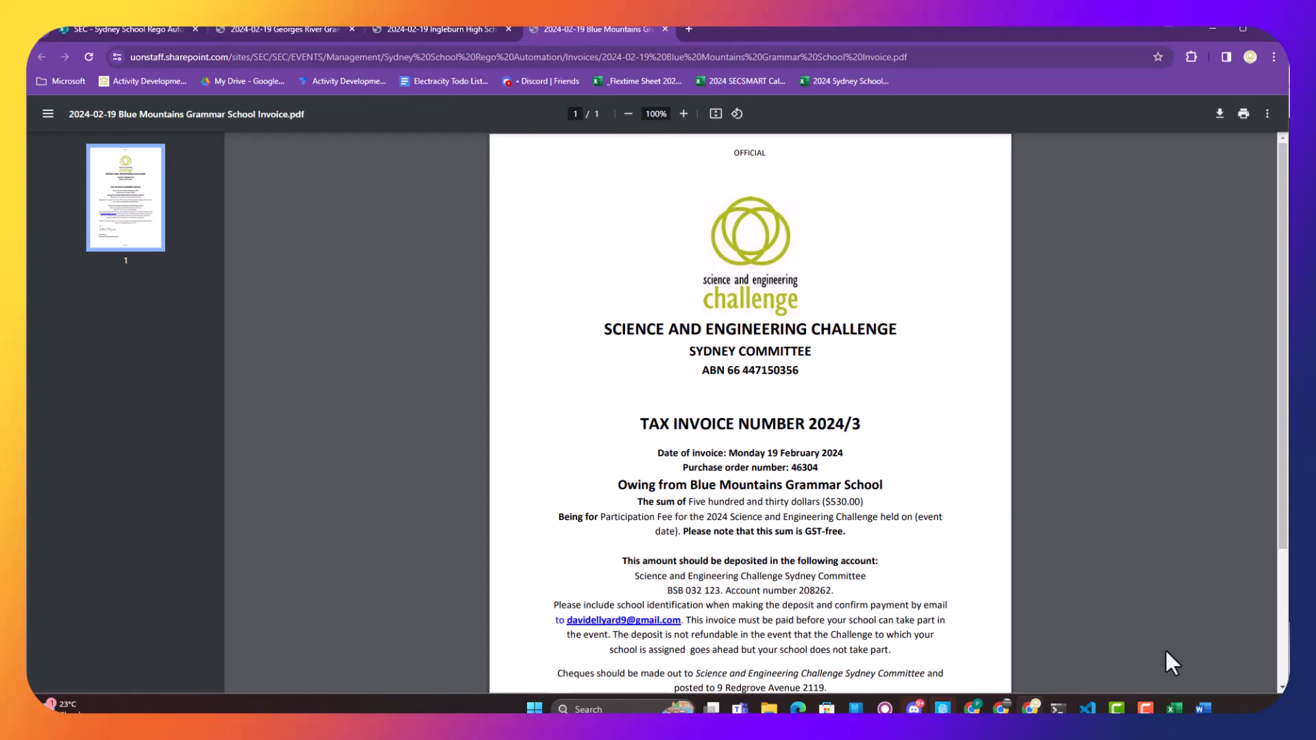
Switch to the Excel registration workbook and check the invoice sent dates and the fourth school to be invoiced
left_click(1174, 708)
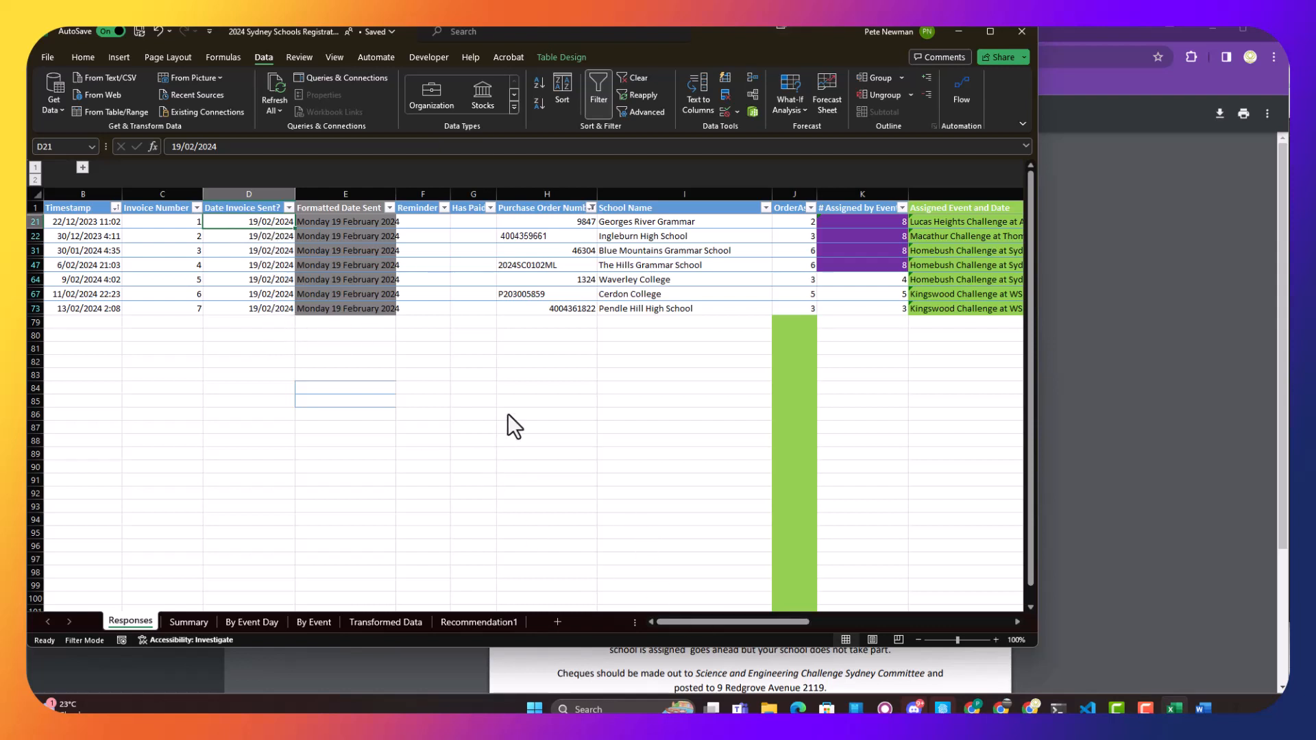
left_click_drag(270, 223, 273, 311)
left_click(452, 340)
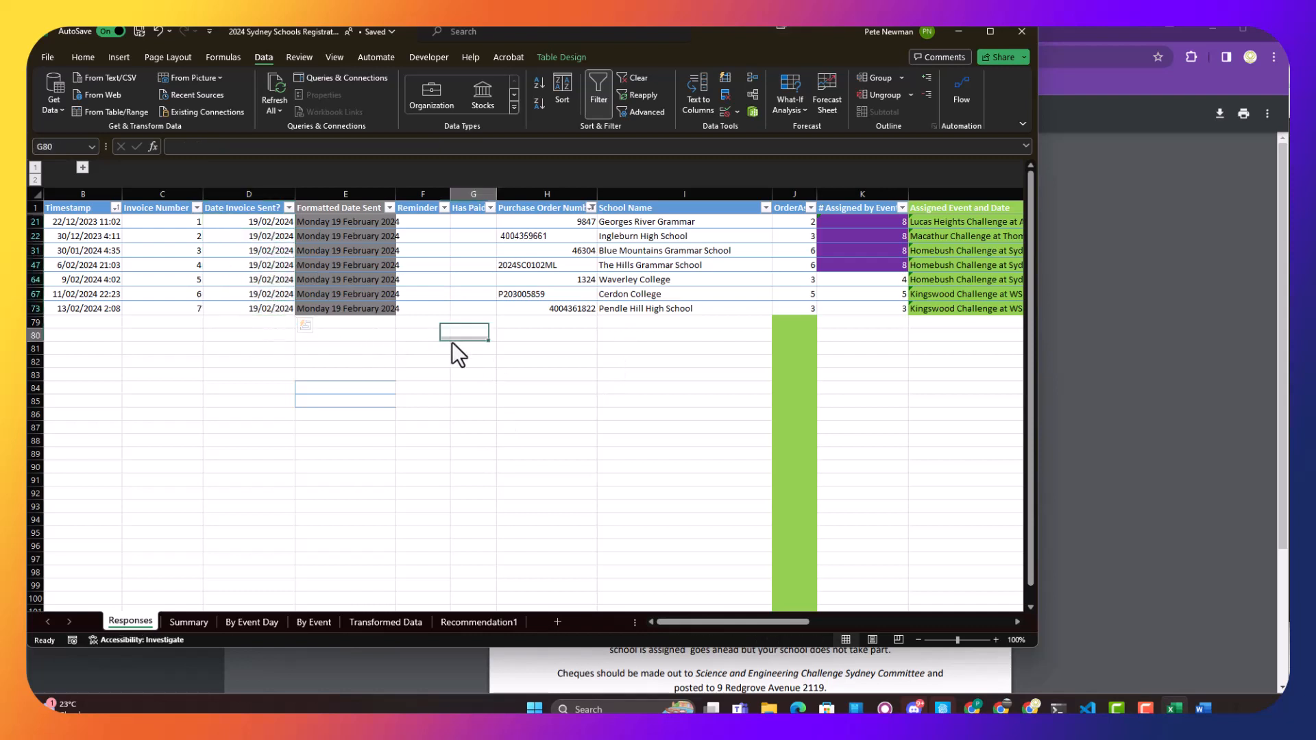
left_click(612, 268)
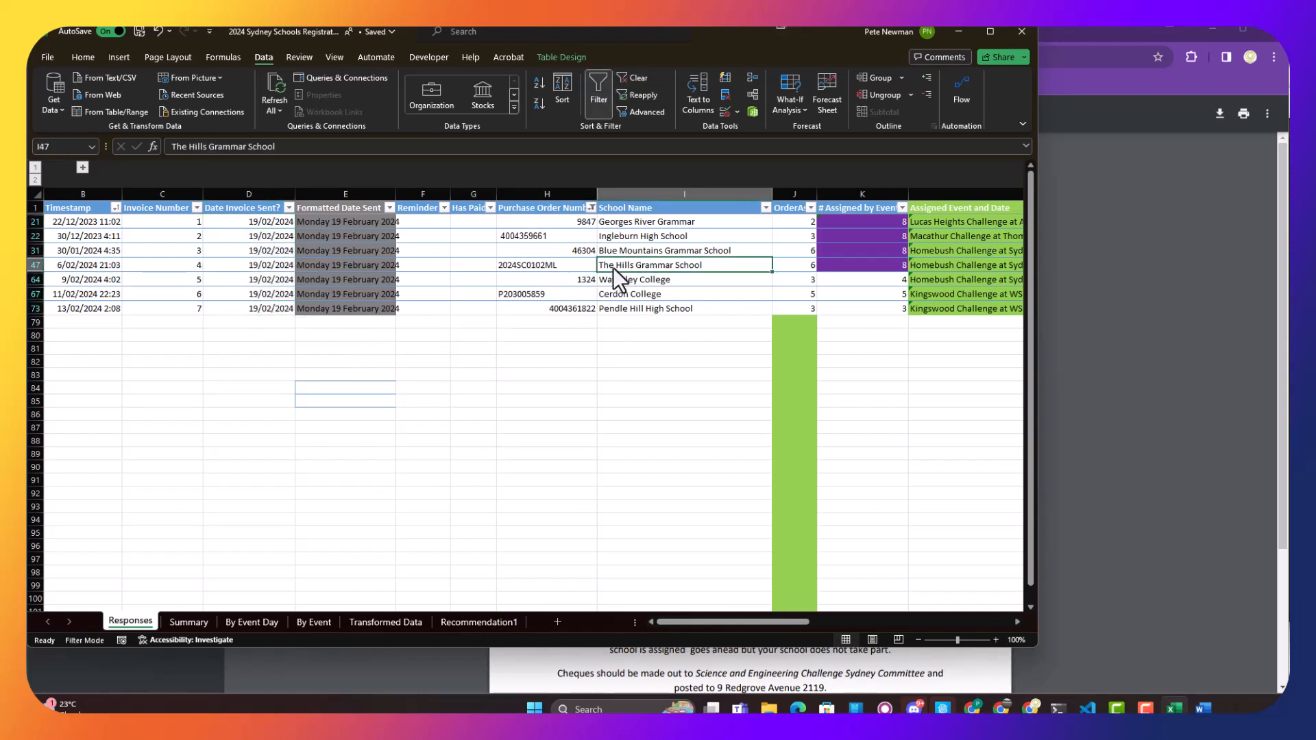
Switch back to the Word template, advance to The Hills Grammar School's invoice and select the school name
left_click(1205, 708)
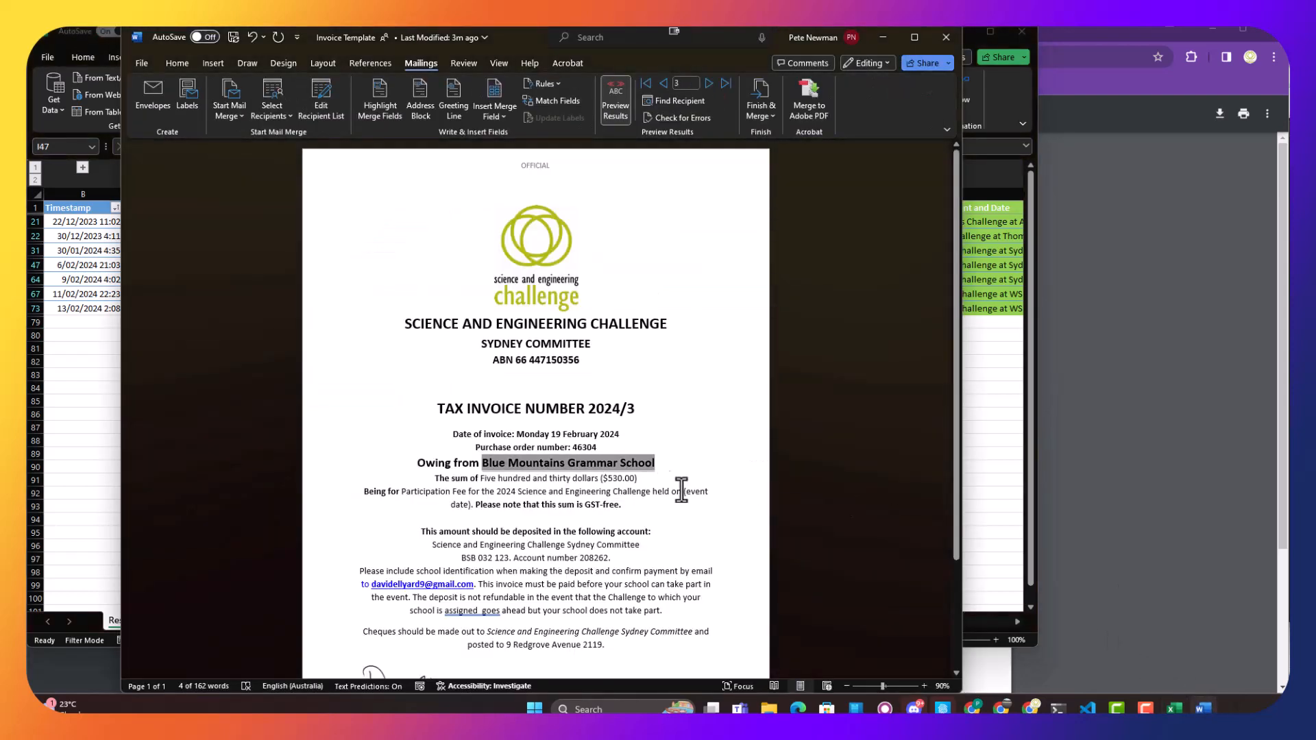
left_click(709, 83)
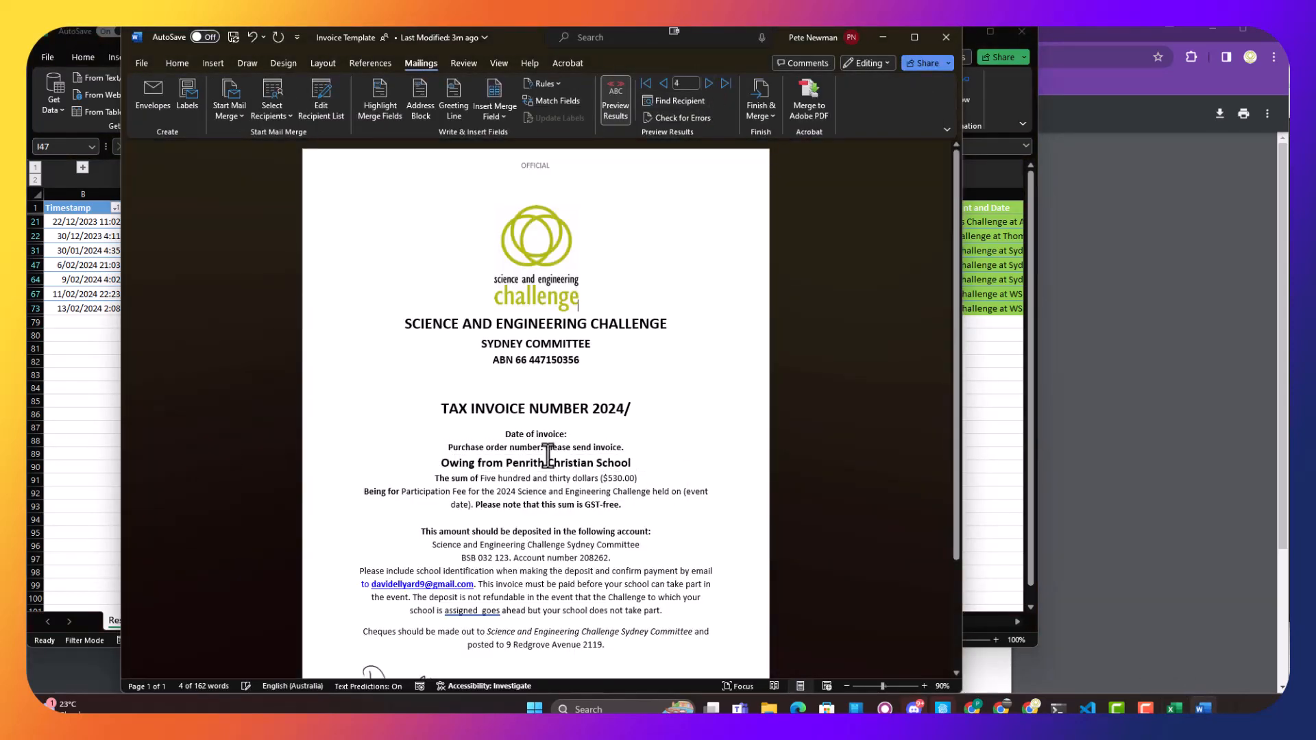
left_click(708, 83)
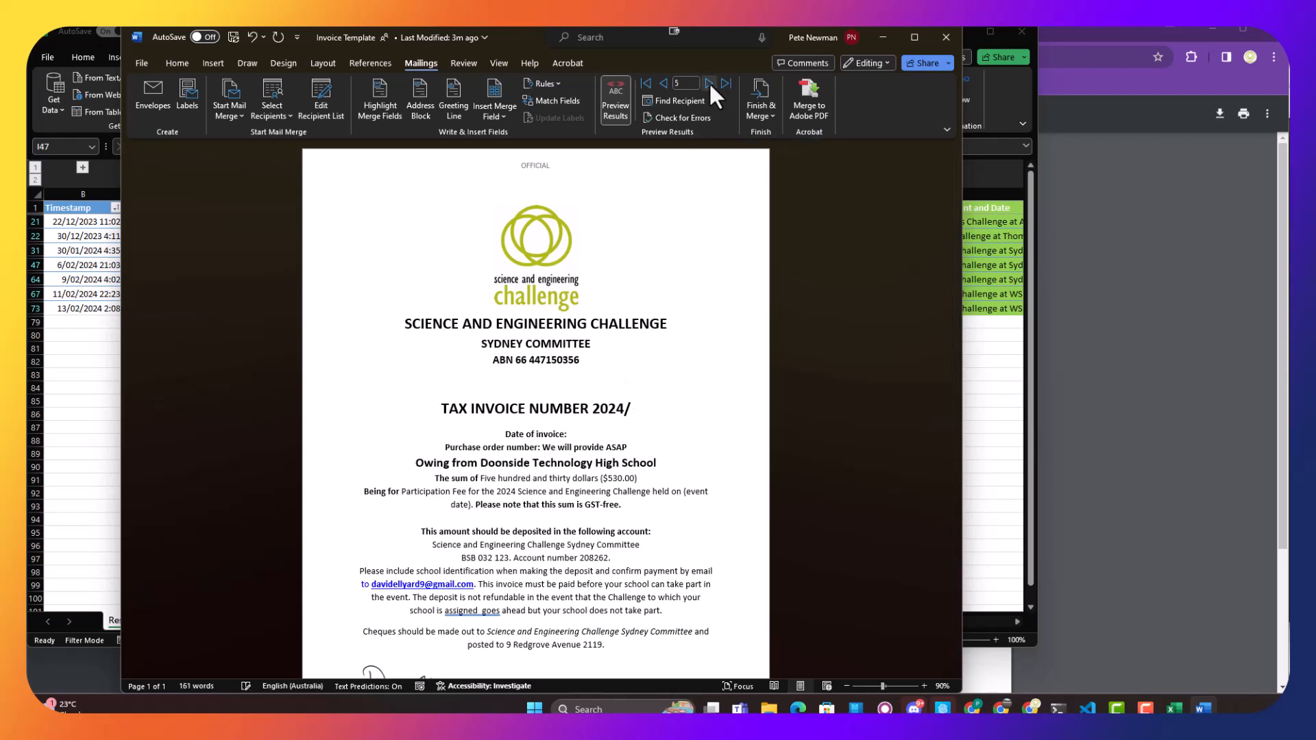
left_click(708, 83)
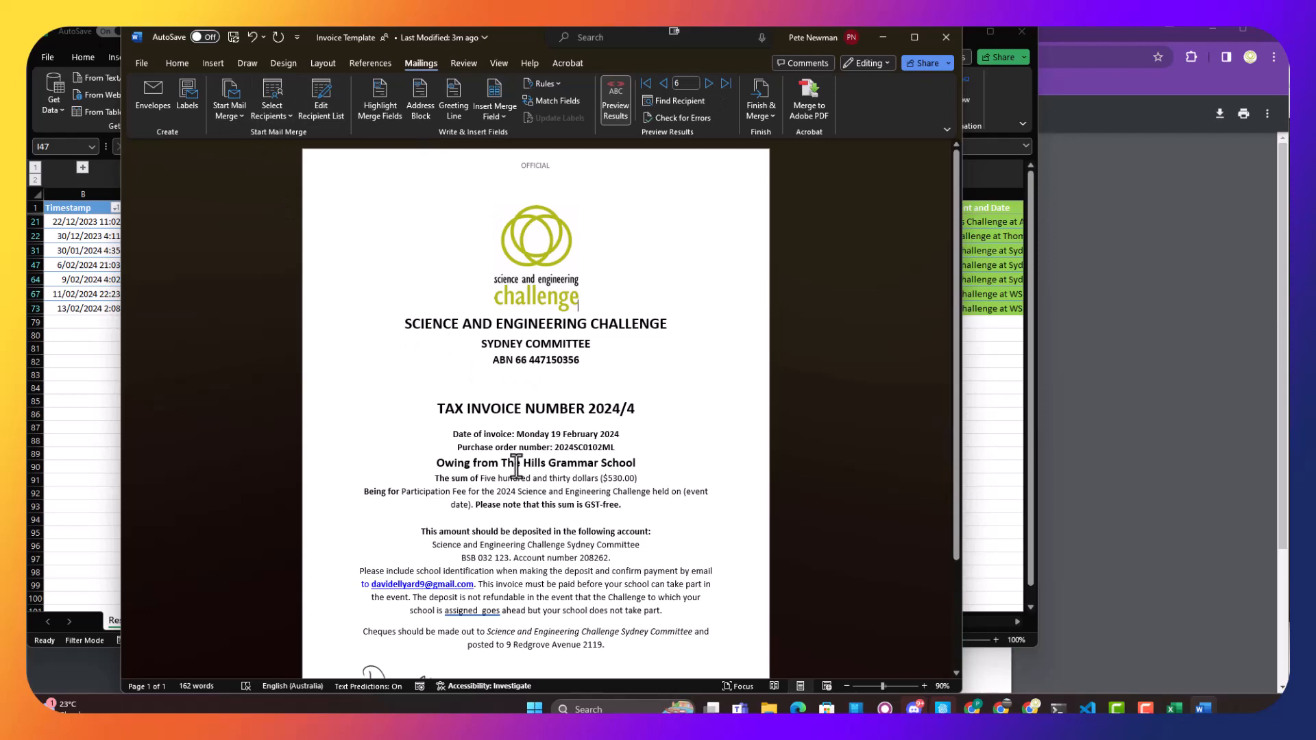
left_click_drag(501, 464, 643, 462)
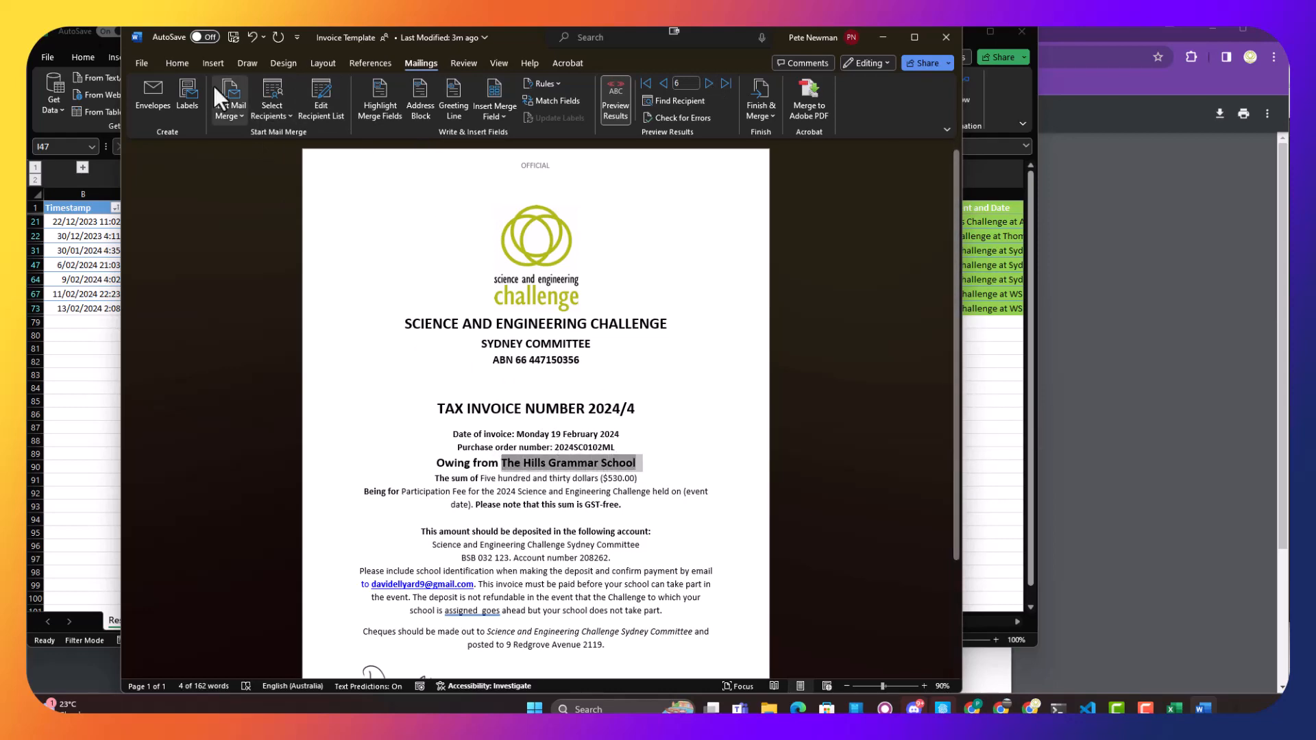
Save The Hills Grammar School's invoice in the Invoices folder as a PDF named "2024-02-19 The Hills Grammar School Invoice"
left_click(146, 61)
left_click(180, 266)
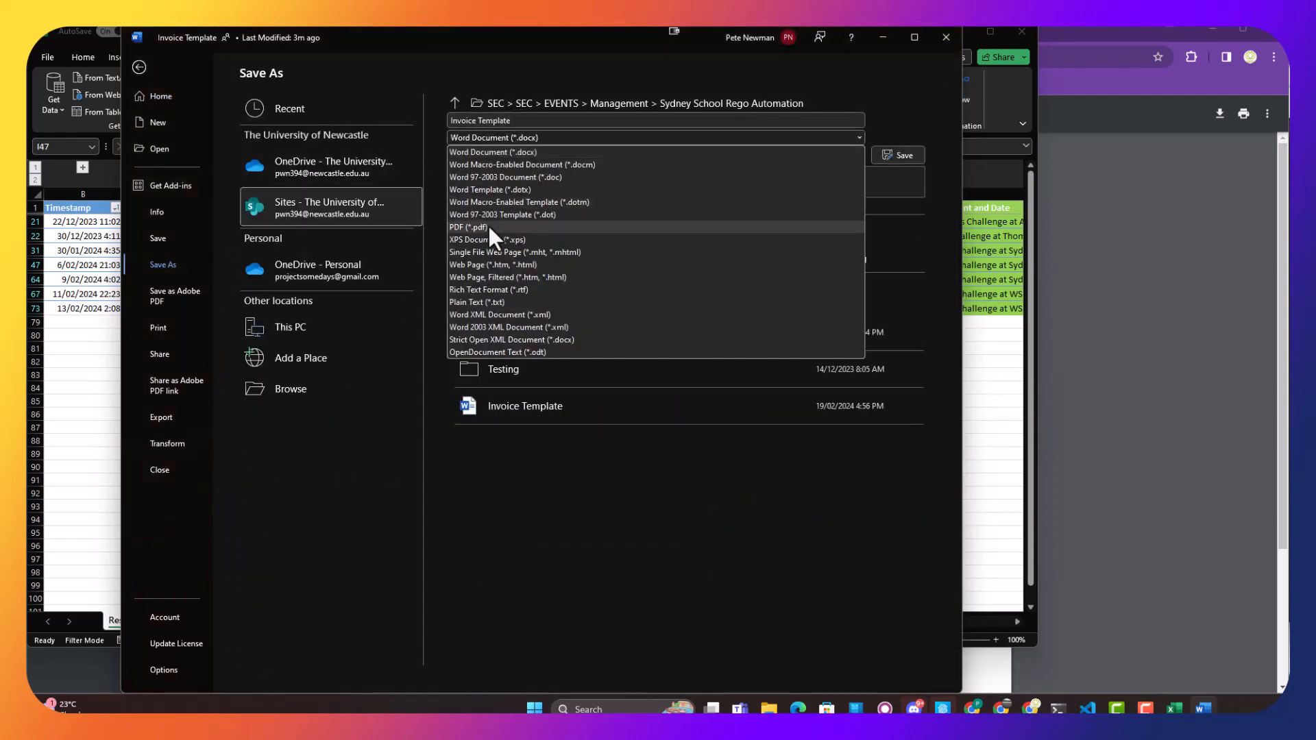
left_click(488, 227)
left_click(519, 122)
type("2024-02-19")
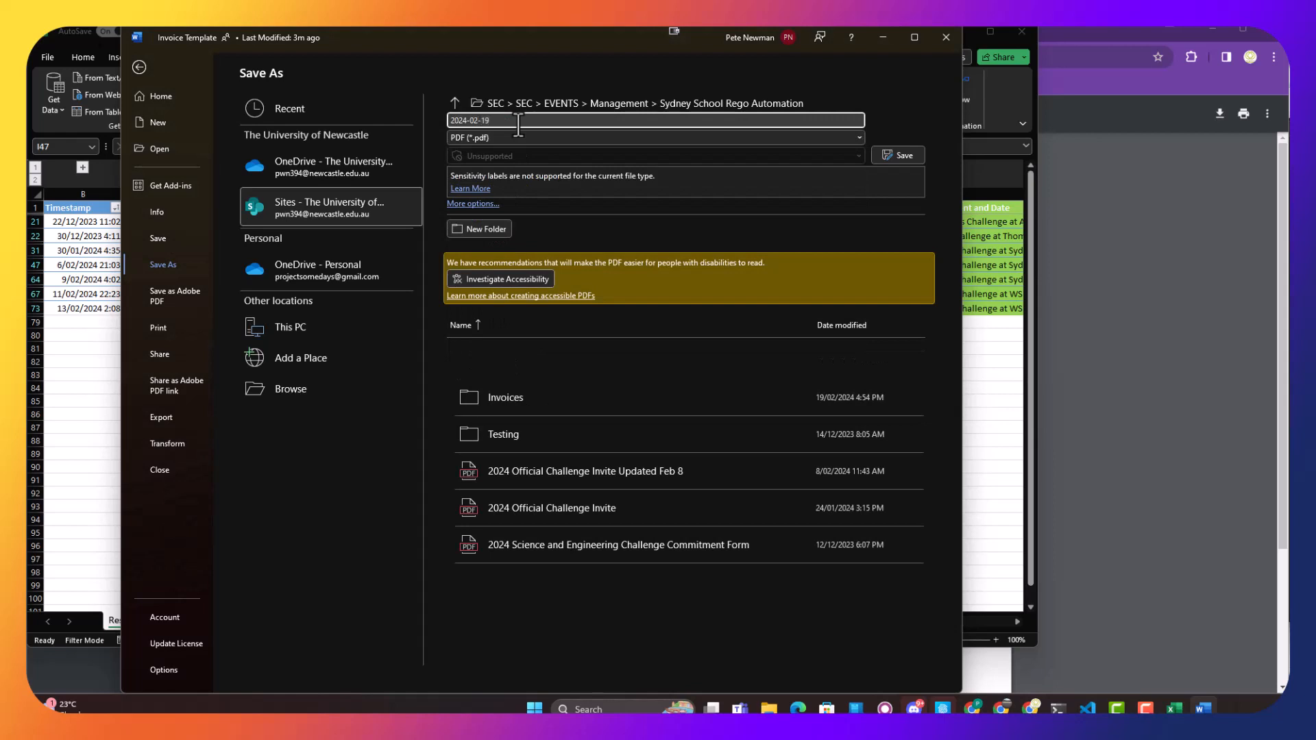
type("The Hill Grammar School")
type("Invoice")
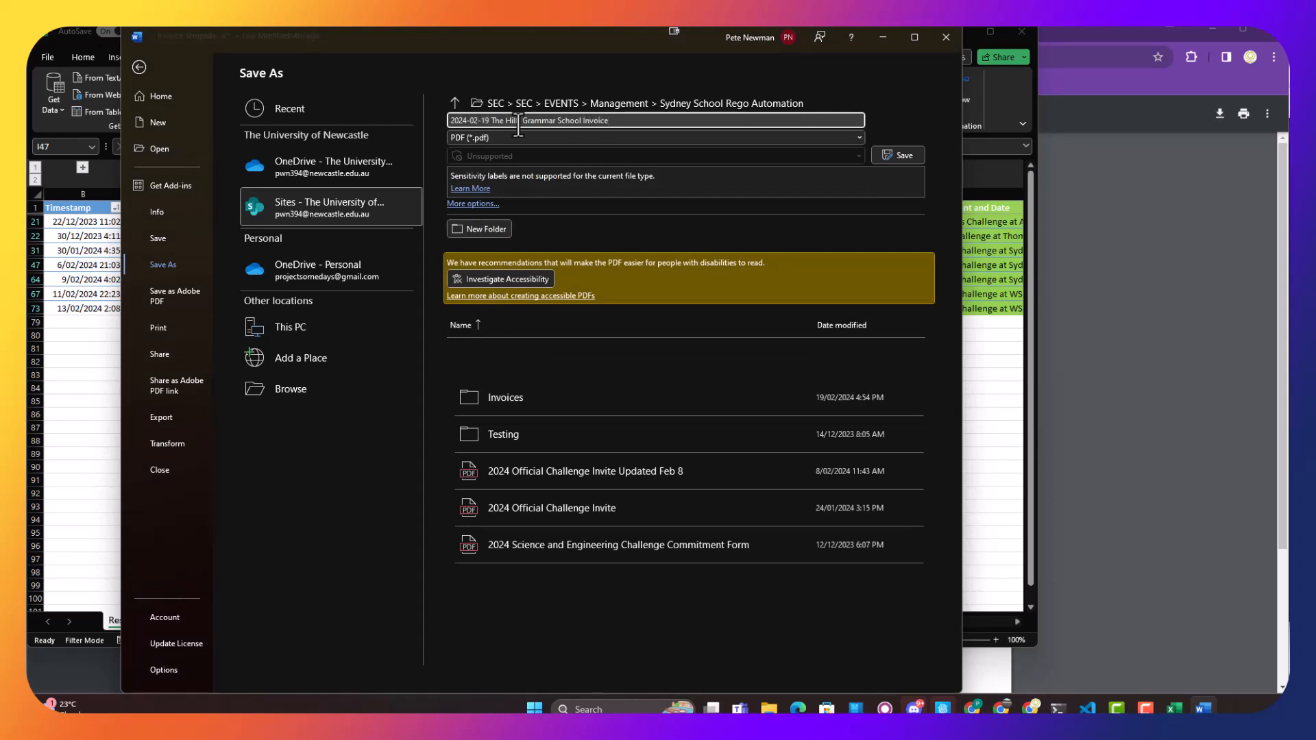
left_click(525, 395)
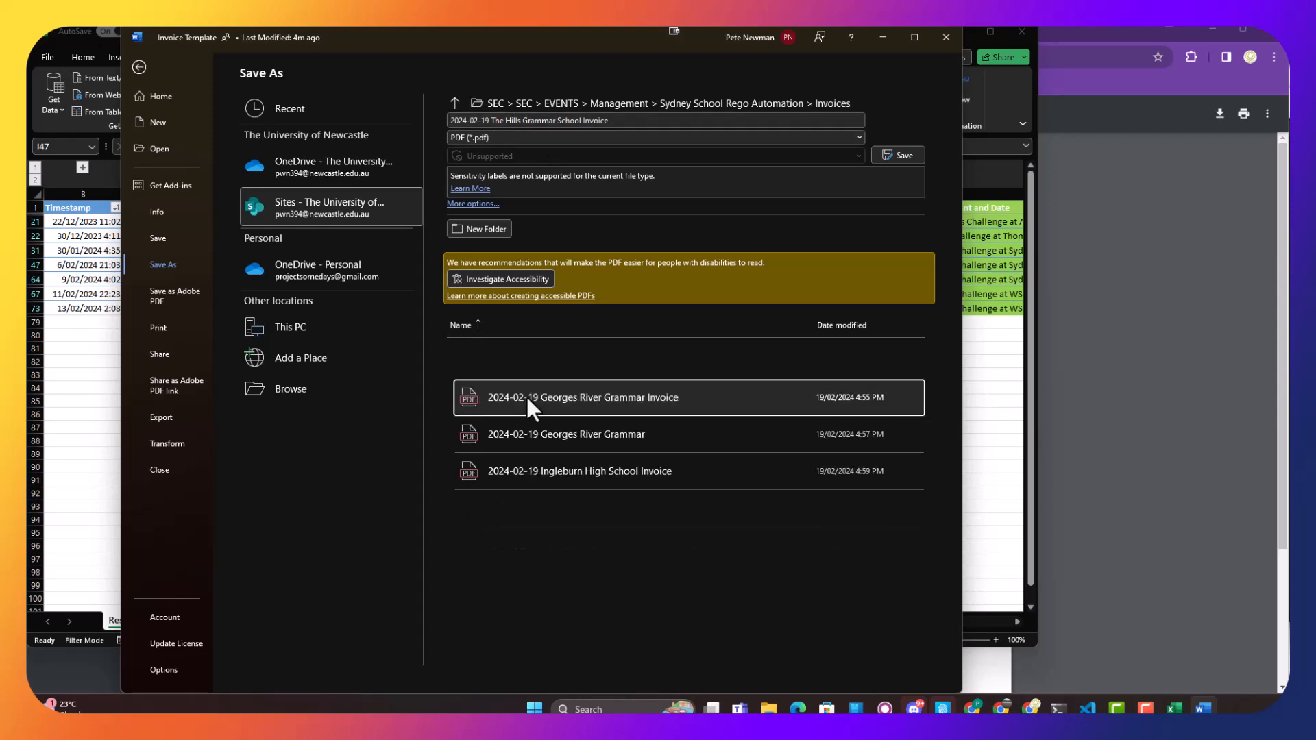
left_click(907, 157)
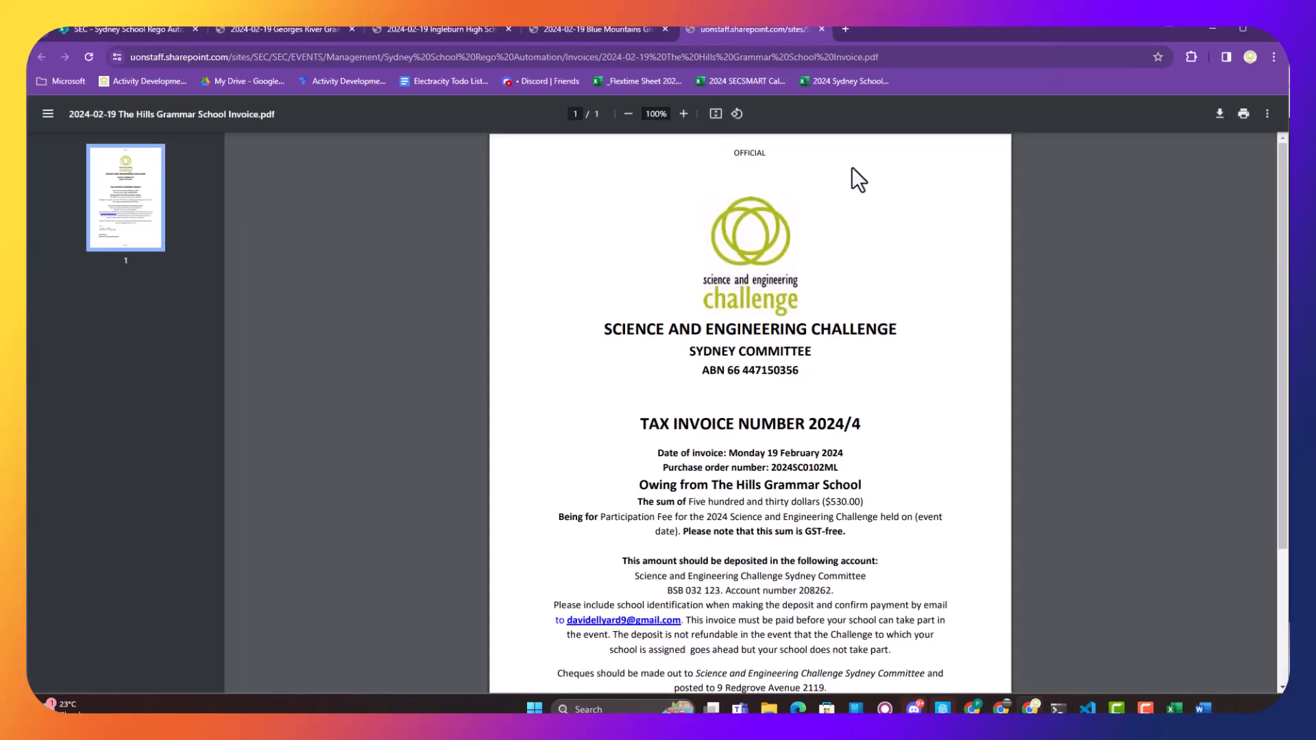
Switch back to the Word template, advance the merge preview to Waverley College's invoice and select the school name
left_click(1202, 708)
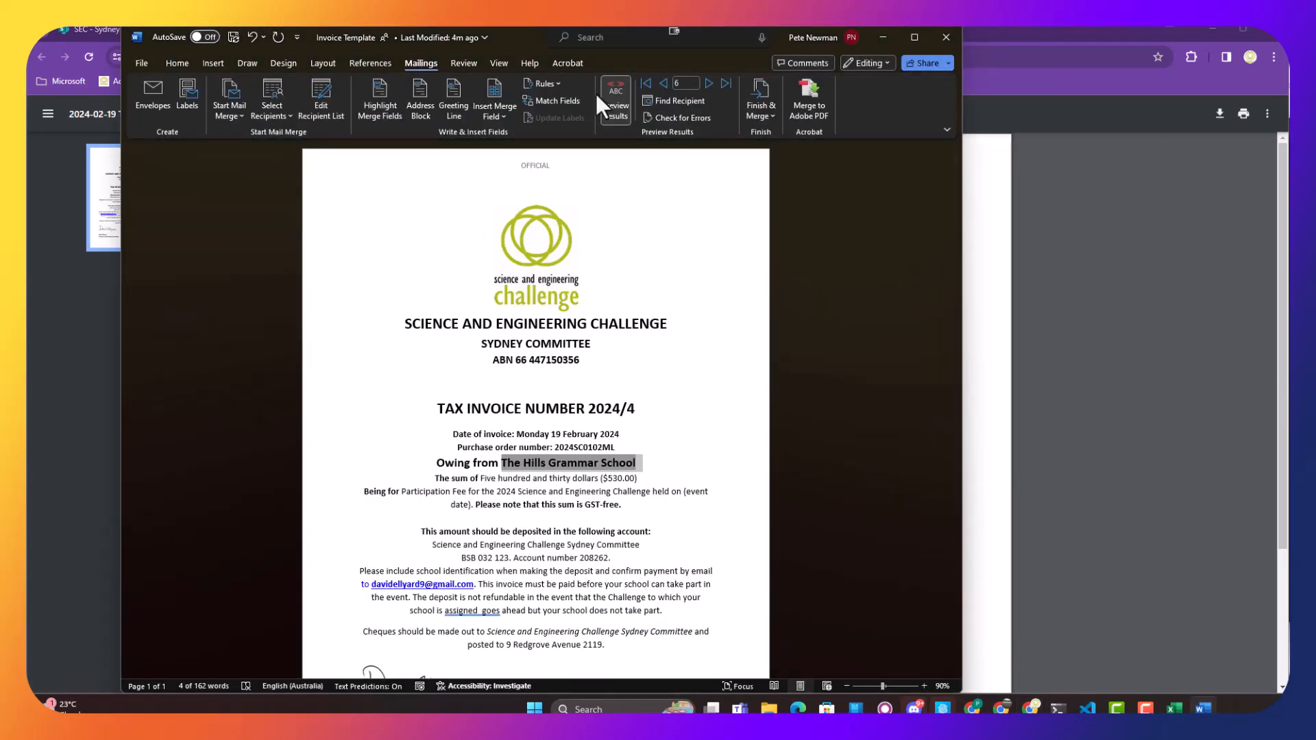
left_click(709, 83)
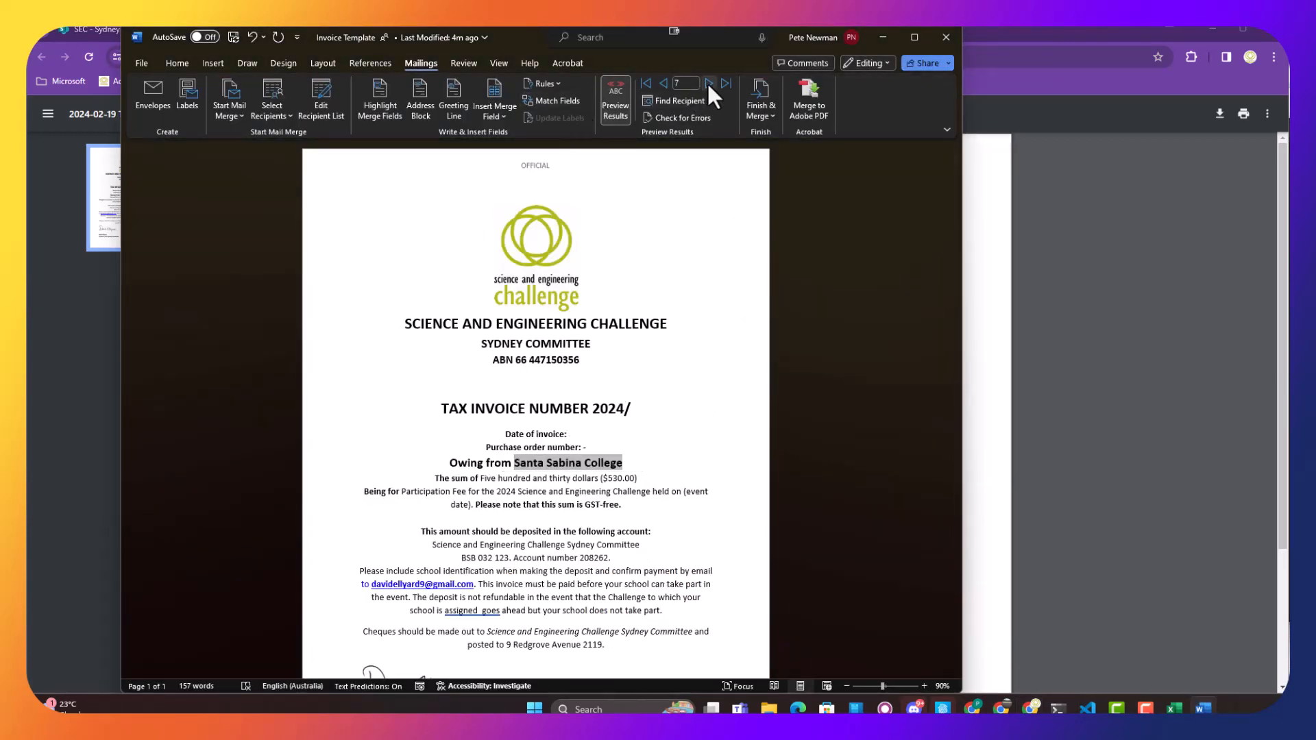
left_click(709, 83)
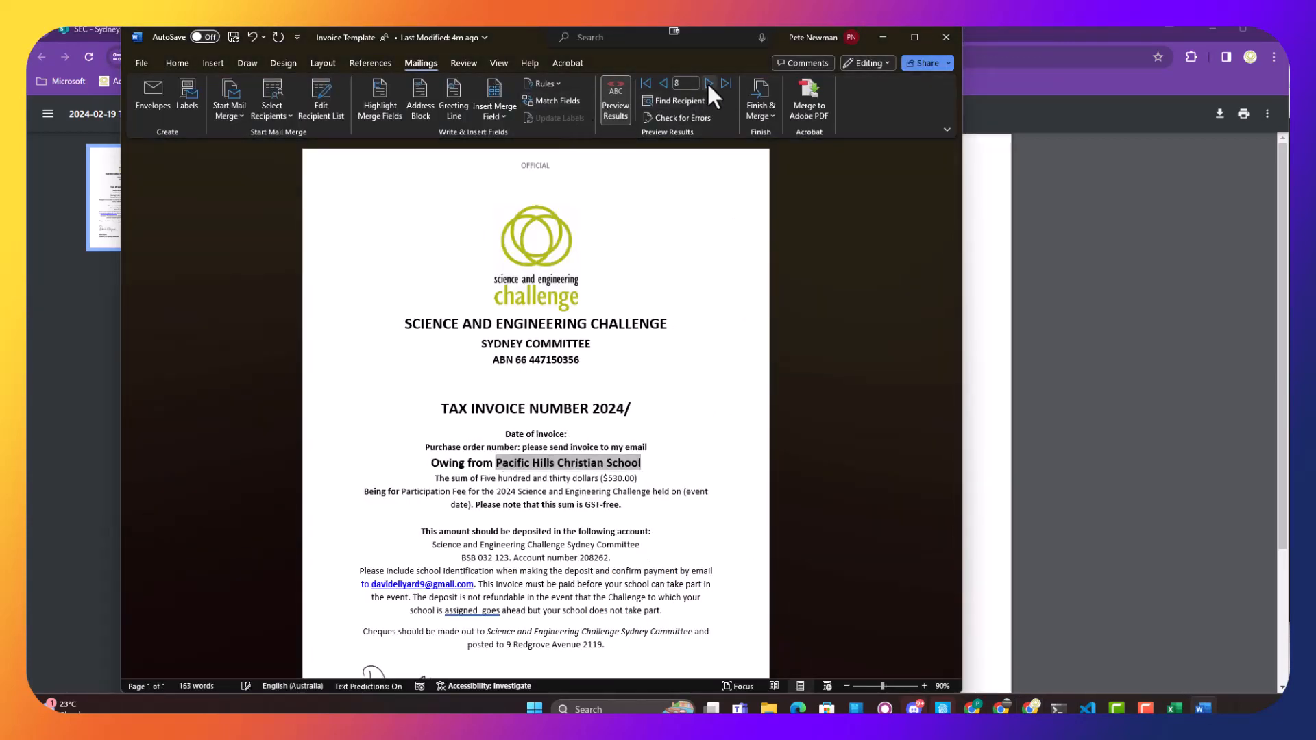
left_click(709, 83)
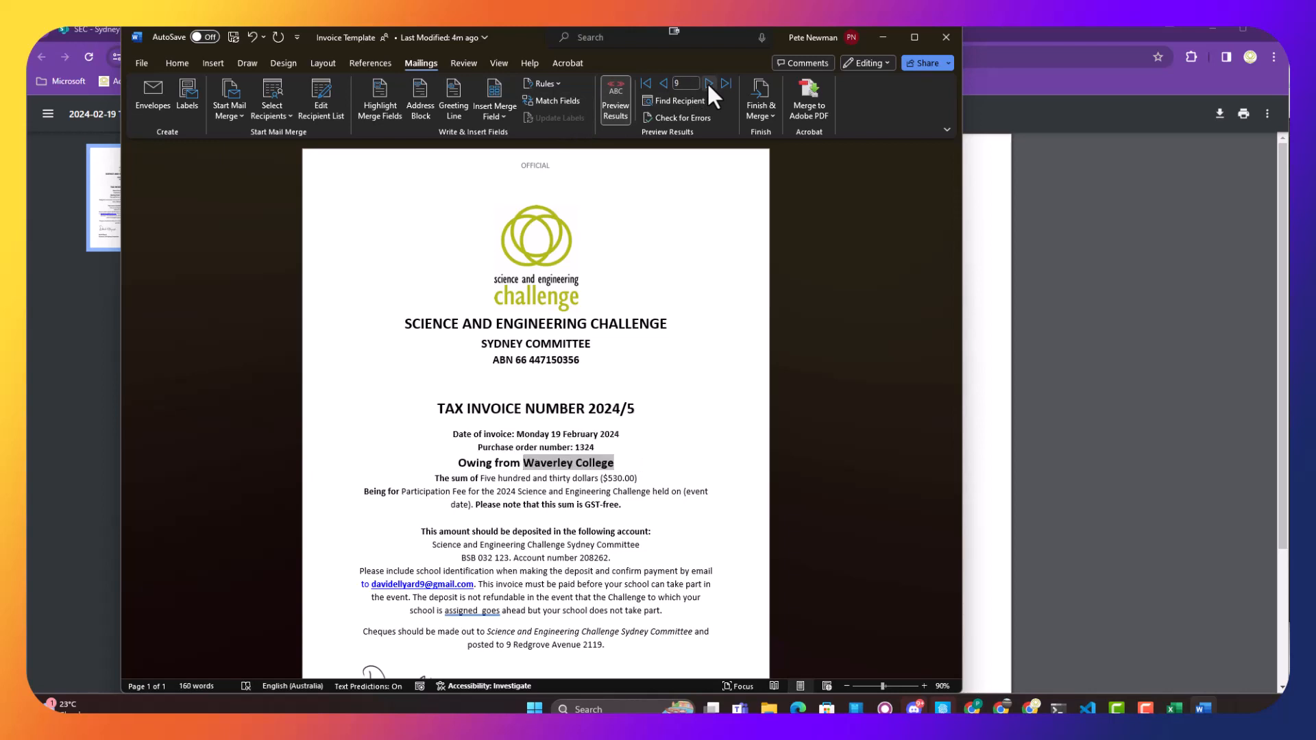
left_click(632, 403)
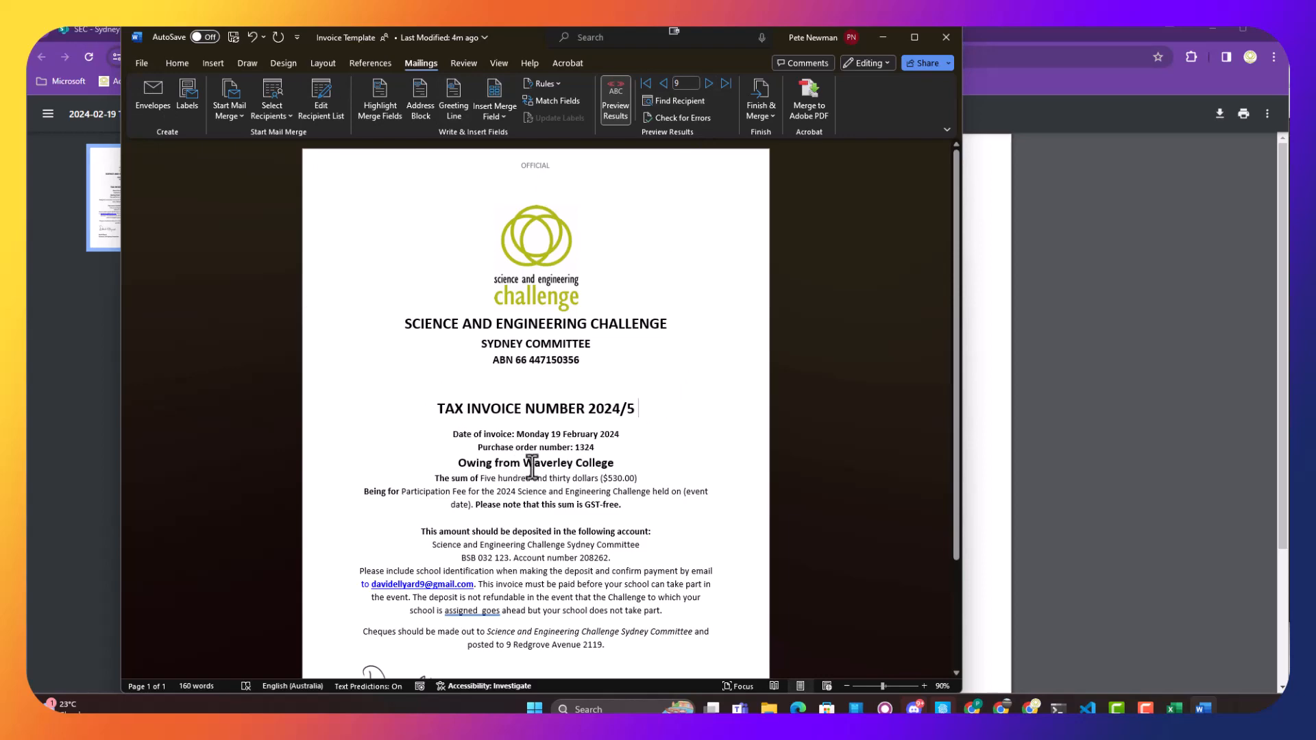
left_click_drag(524, 465, 614, 468)
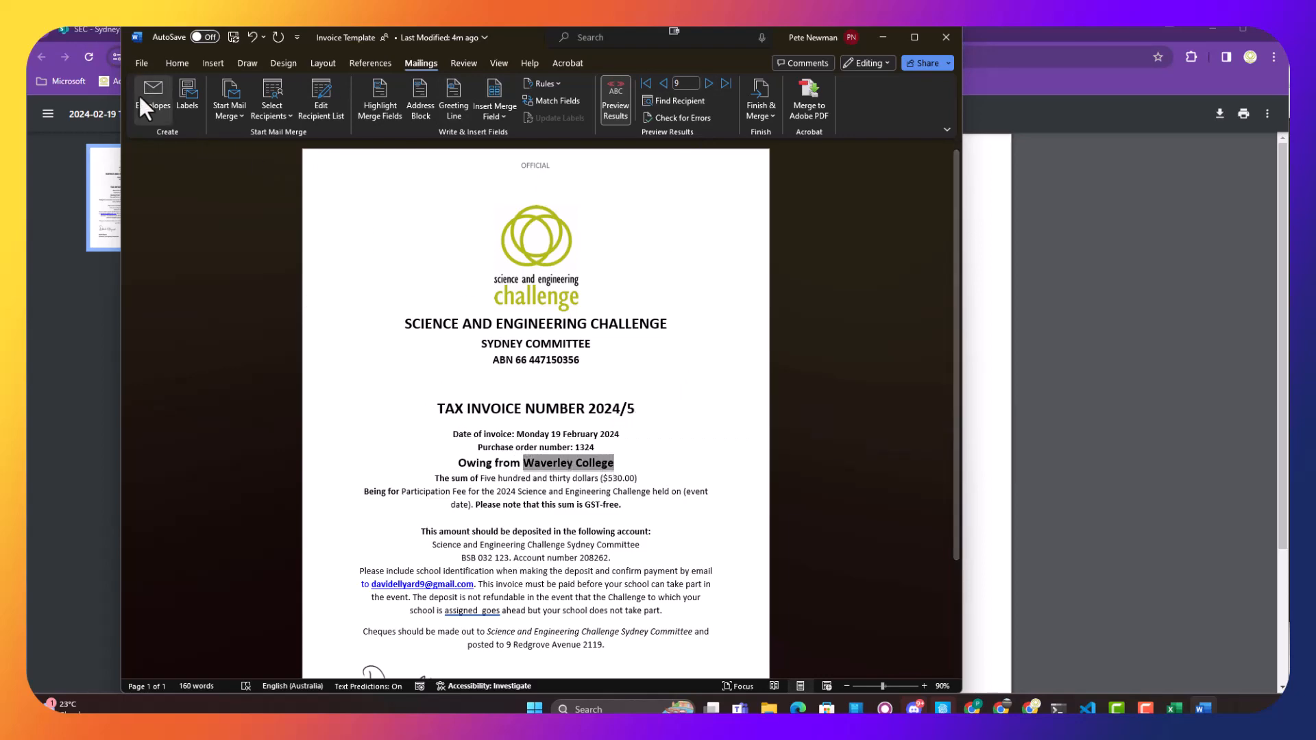
Save Waverley College's invoice in the Invoices folder as a PDF named "2024-02-19 Waverley College Invoice"
left_click(141, 62)
left_click(167, 264)
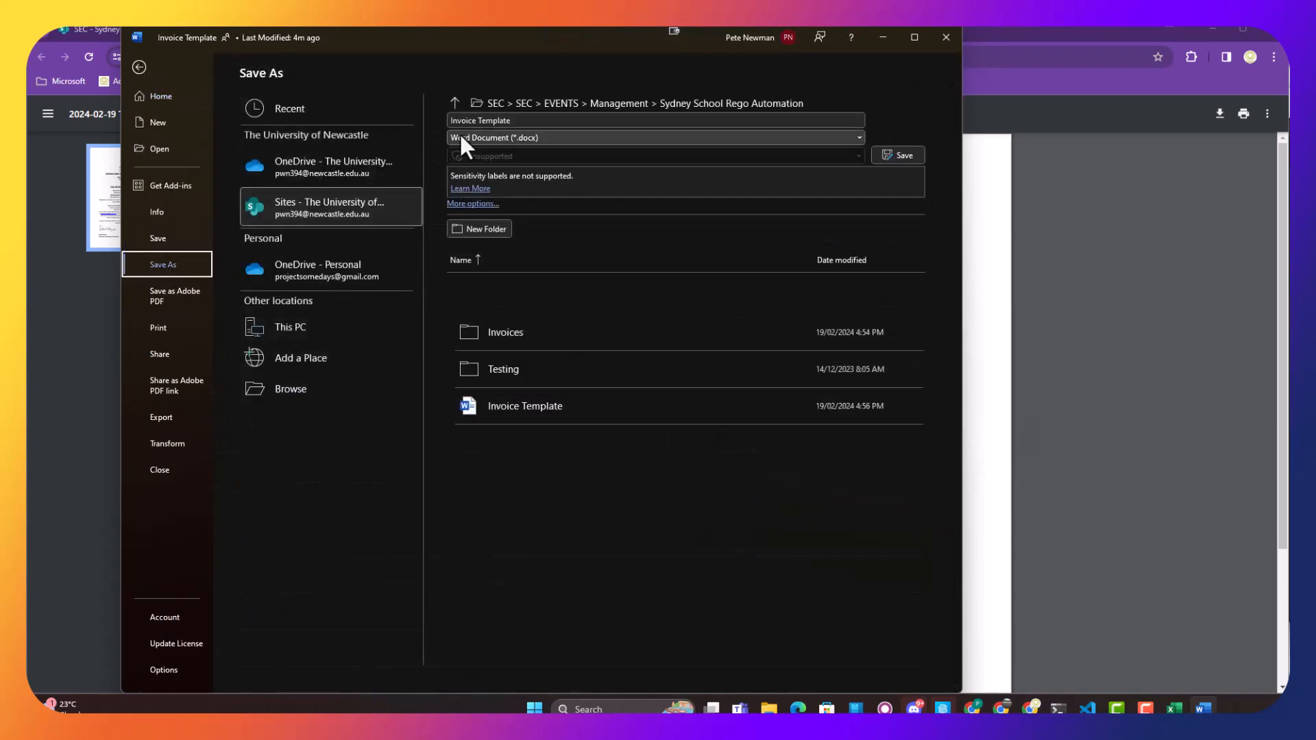
left_click(483, 138)
left_click(475, 227)
left_click(539, 121)
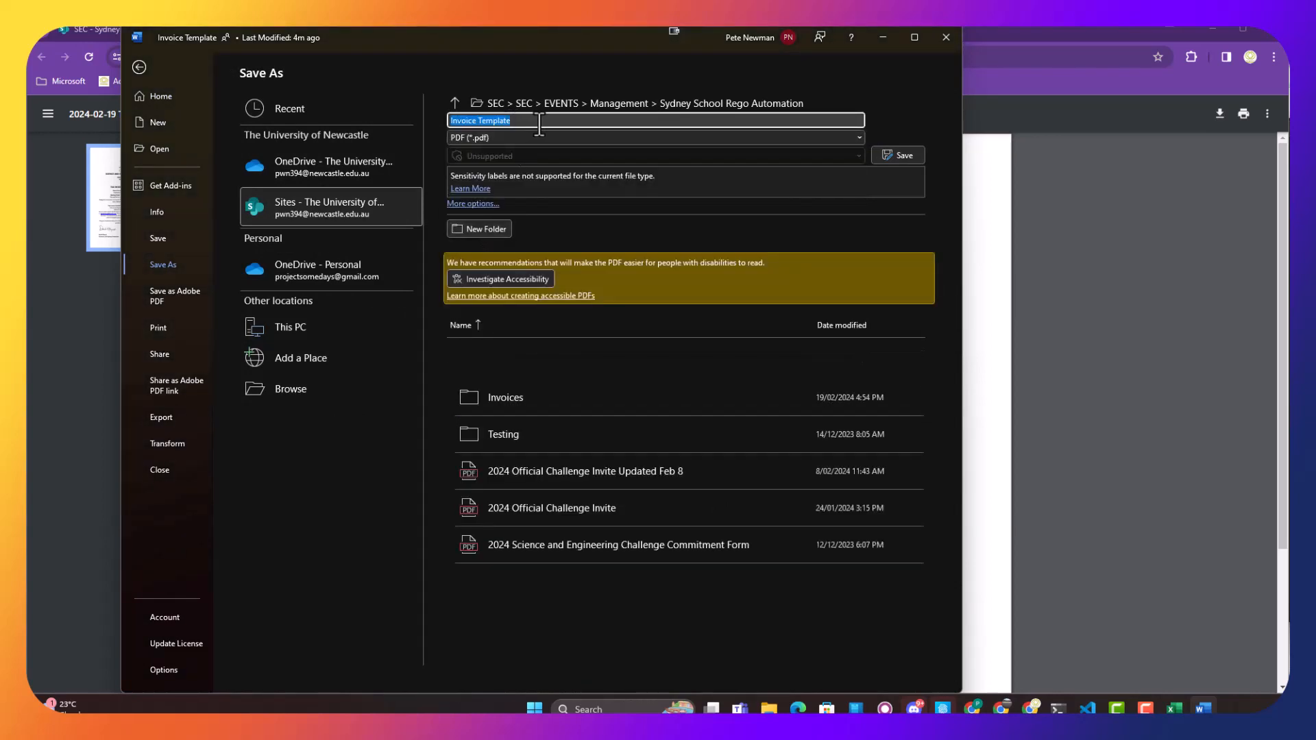
type("2024-02-19 Waverley College")
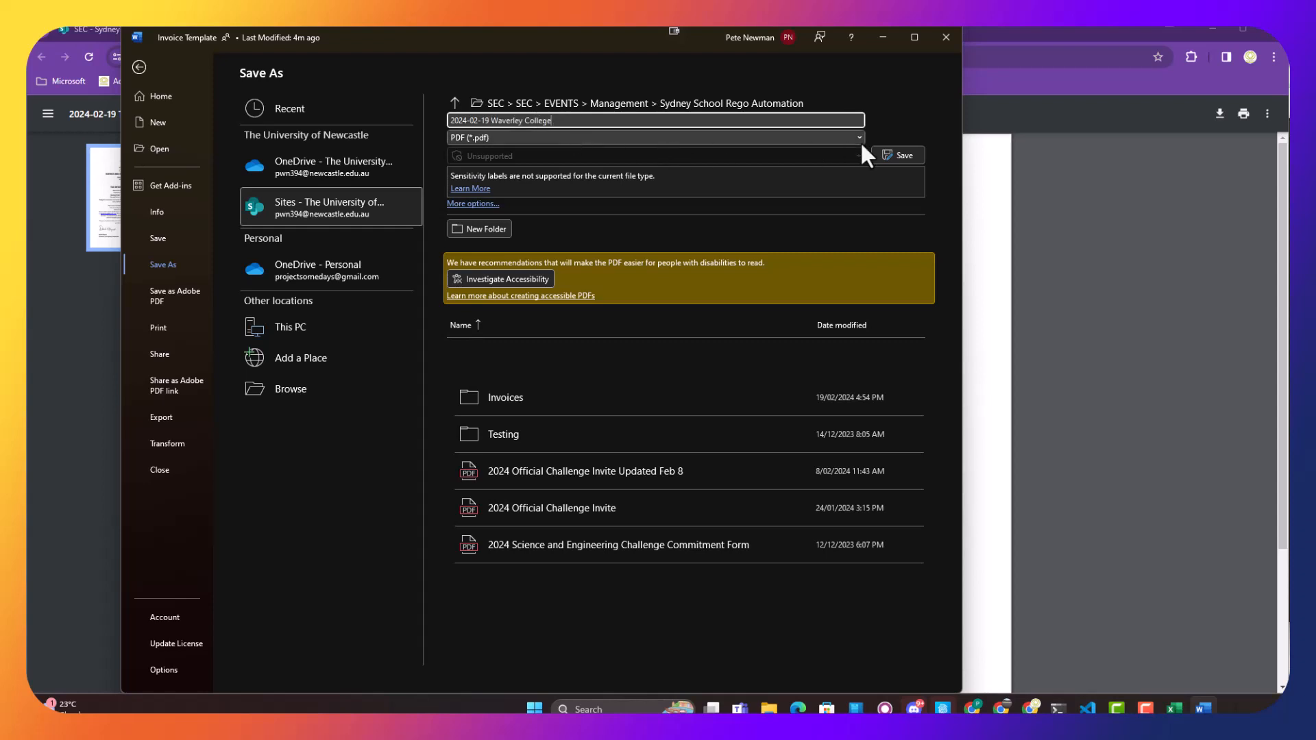
type(" Invoice")
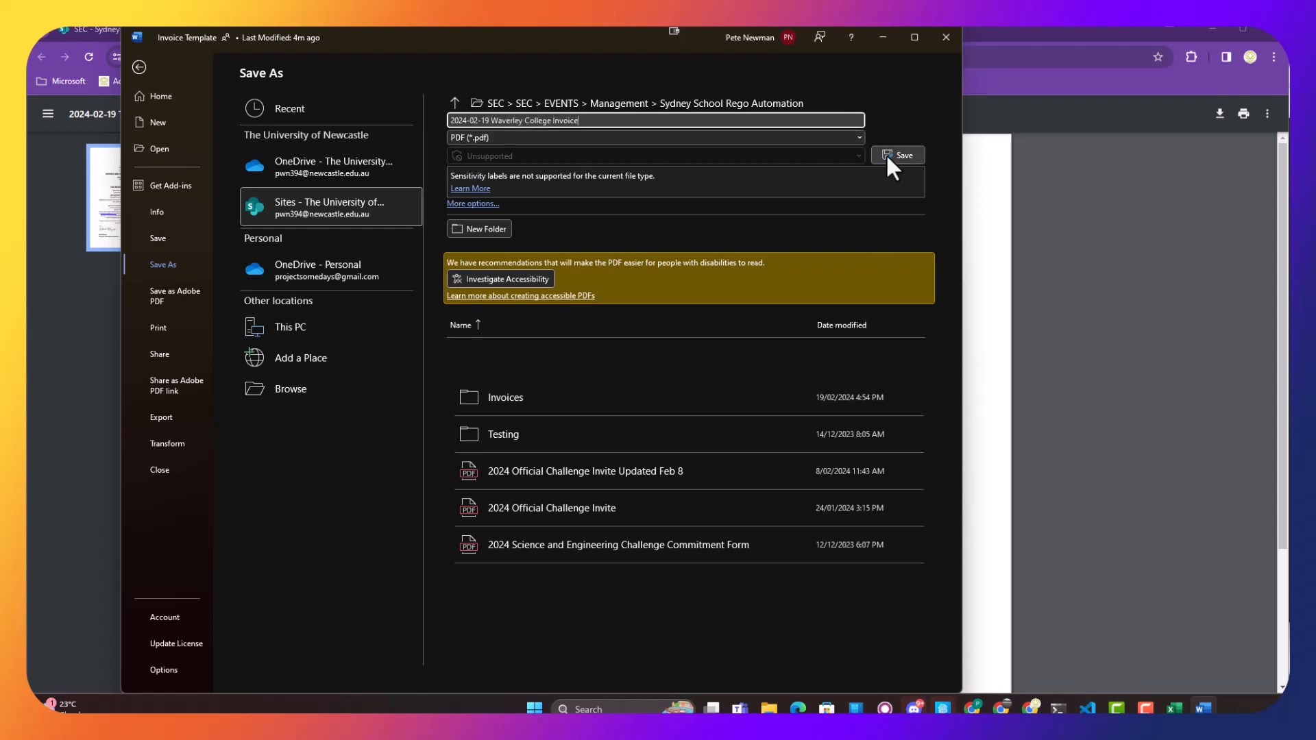
left_click(576, 396)
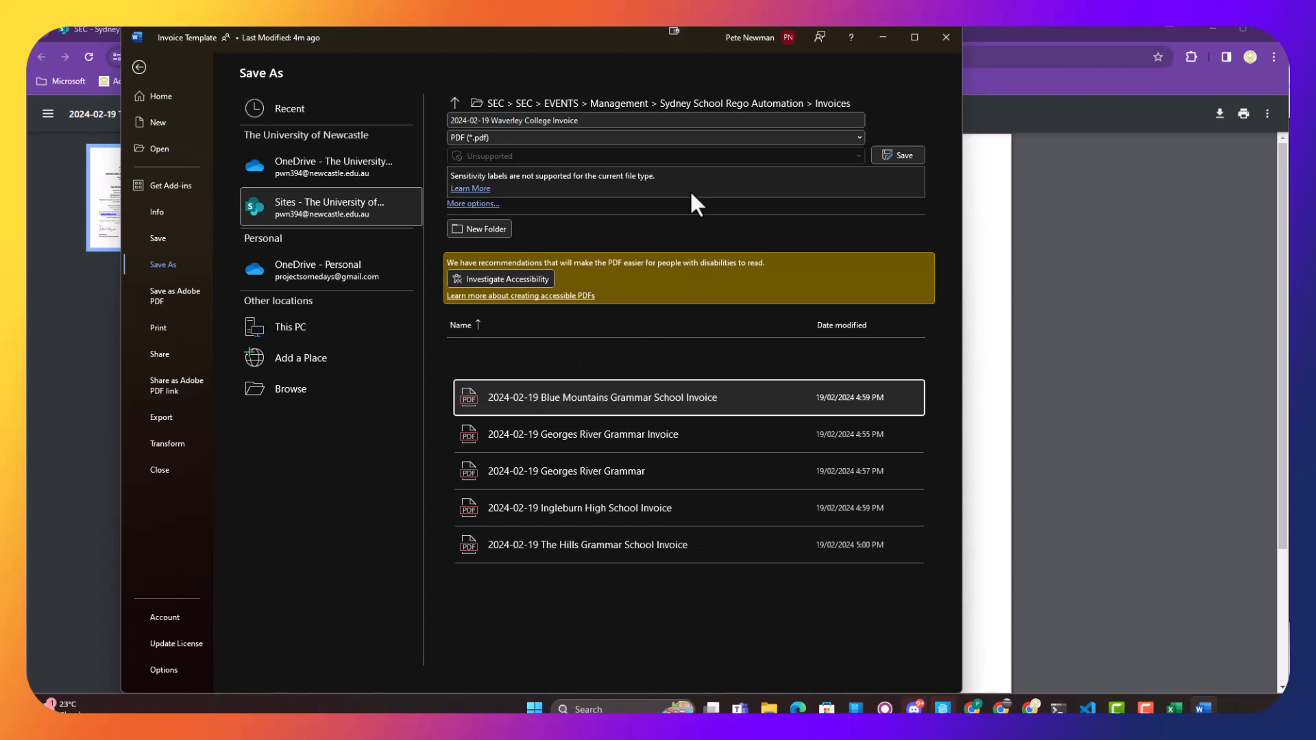
left_click(894, 153)
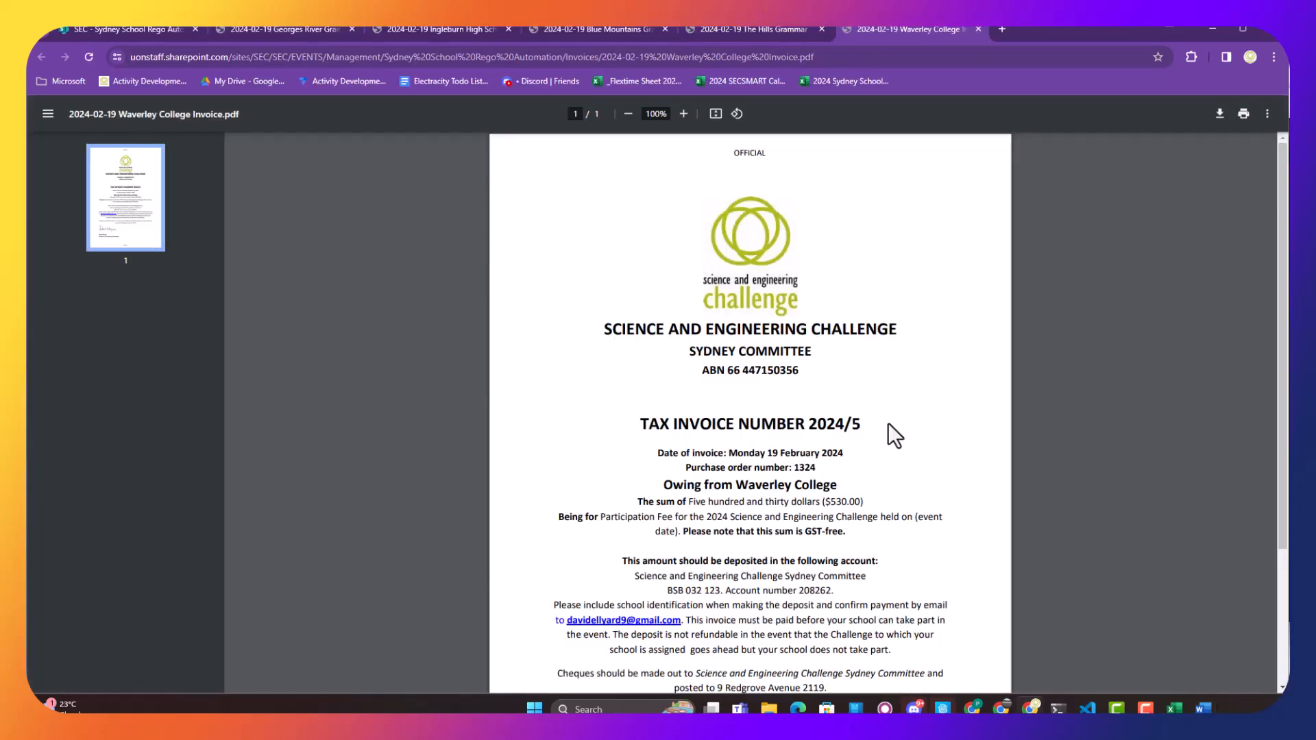
Return to the Word template, advance the preview to Cerdon College's invoice and select the school name
key("alt+Tab")
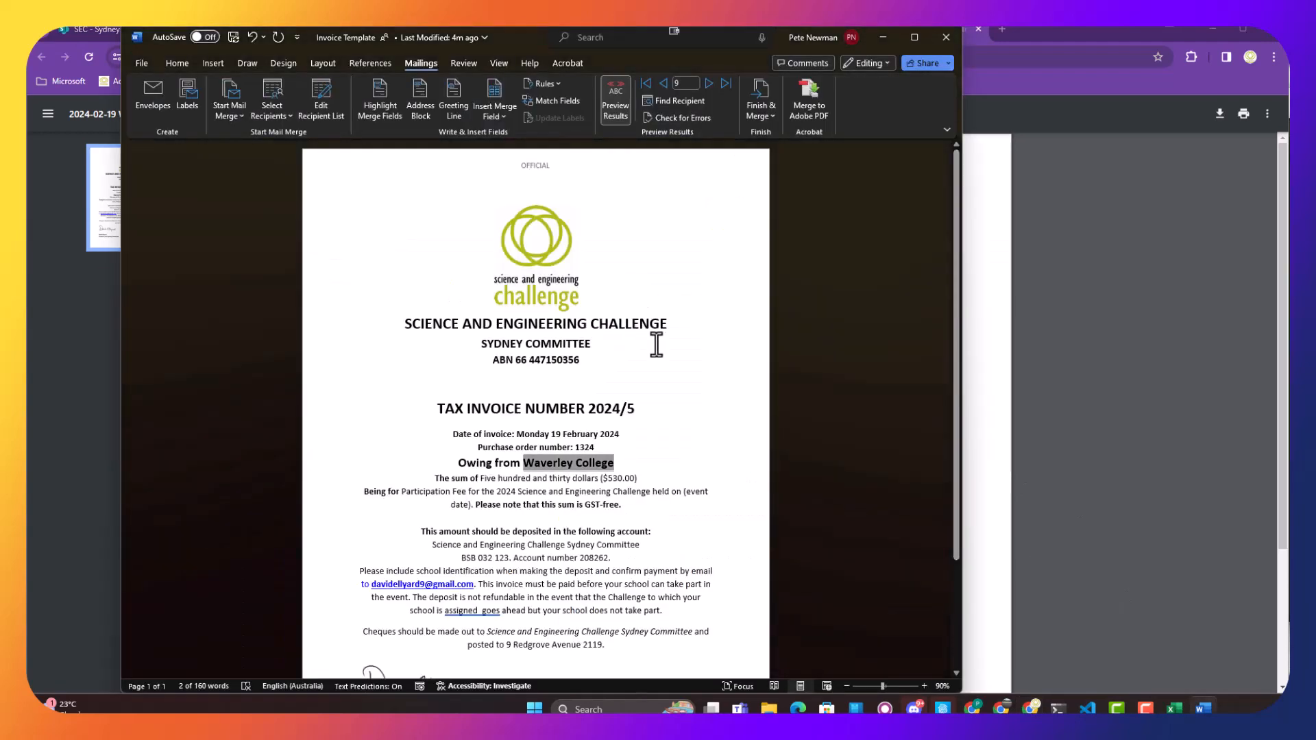
left_click(708, 82)
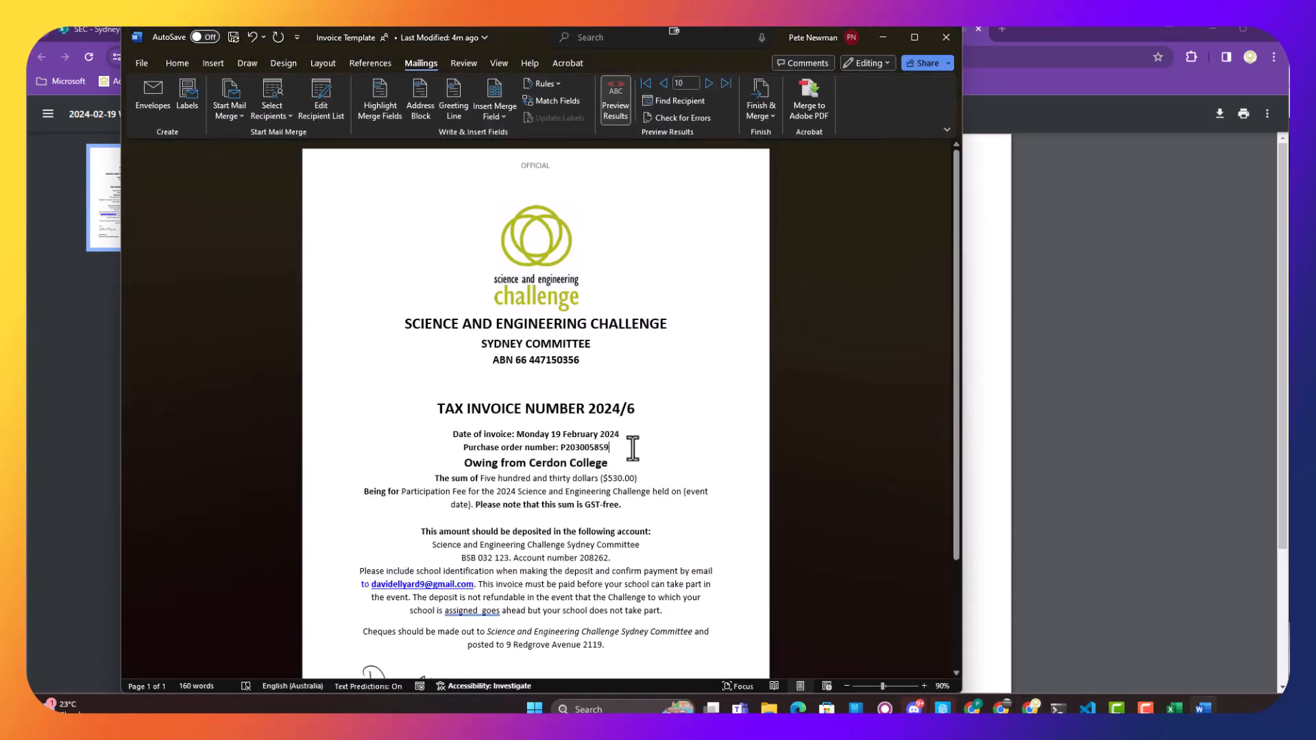
left_click_drag(529, 463, 610, 458)
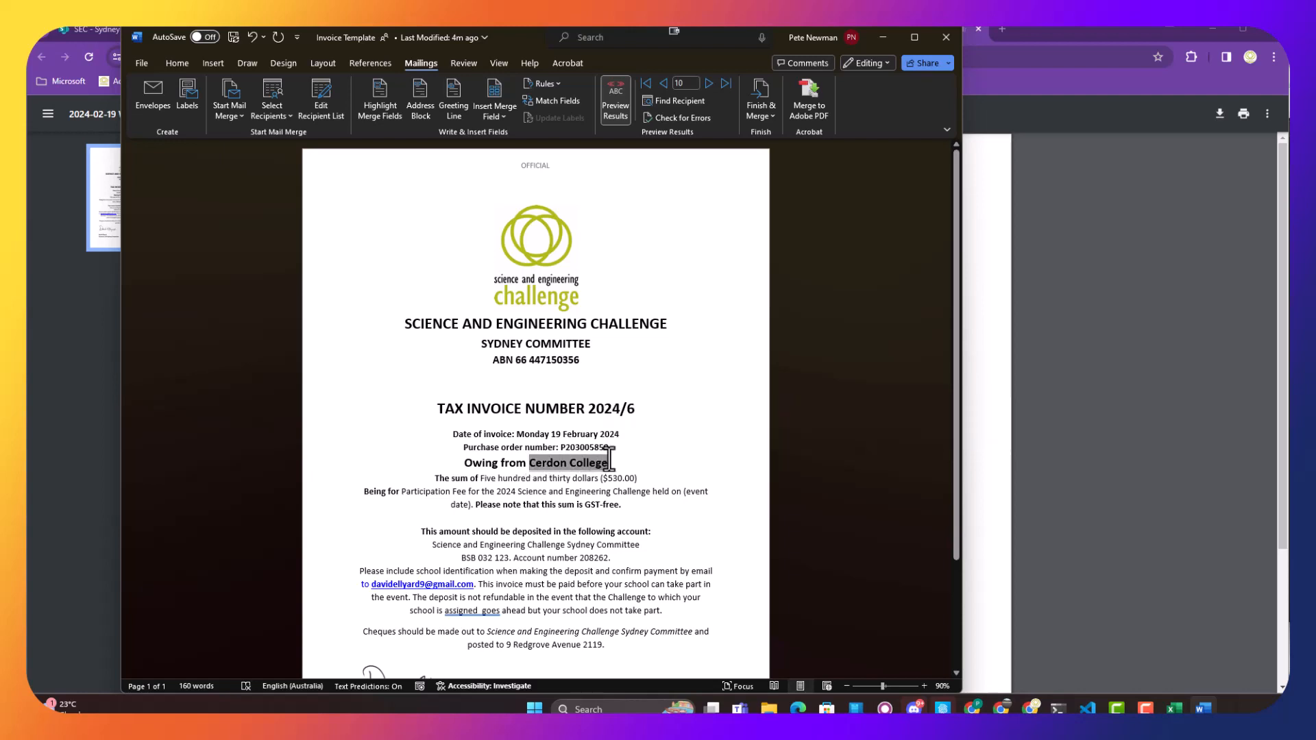
Save Cerdon College's invoice as a PDF in the Invoices folder with the name "2024-02-19 Cerdon College Invoice"
left_click(141, 64)
left_click(163, 264)
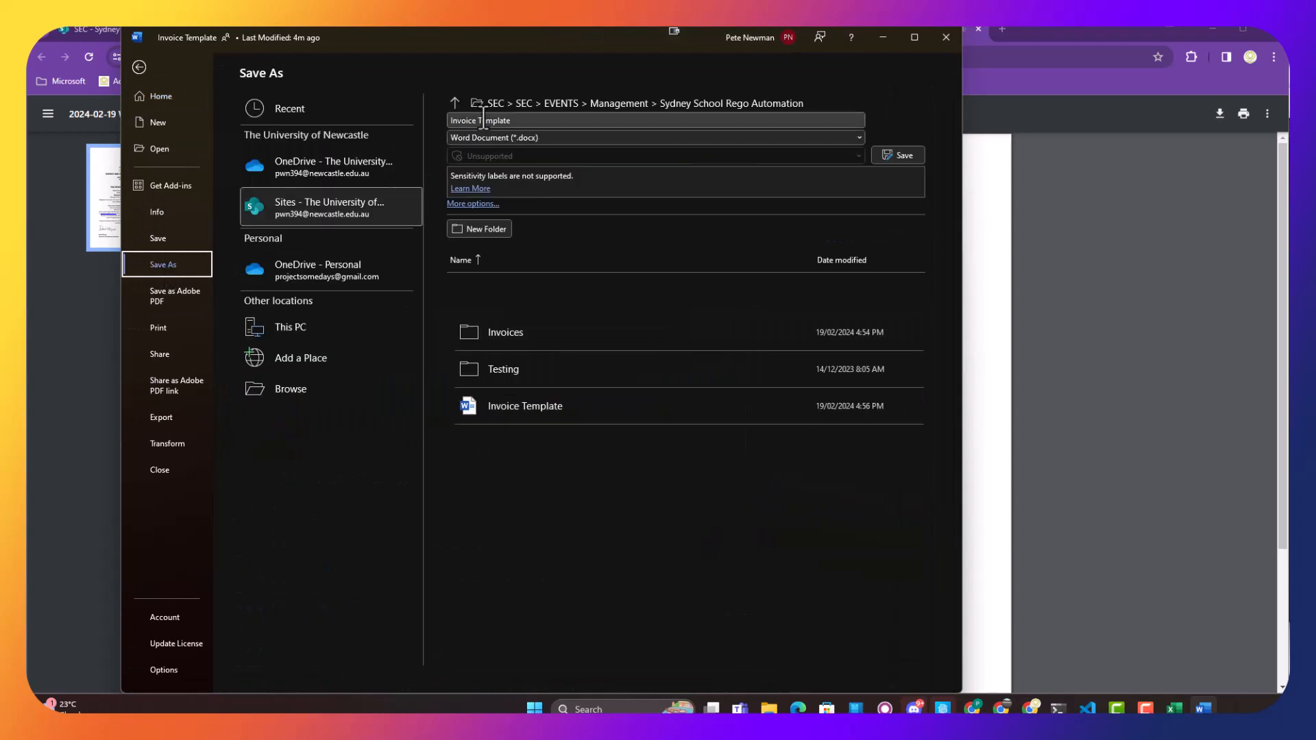
left_click(525, 134)
left_click(487, 228)
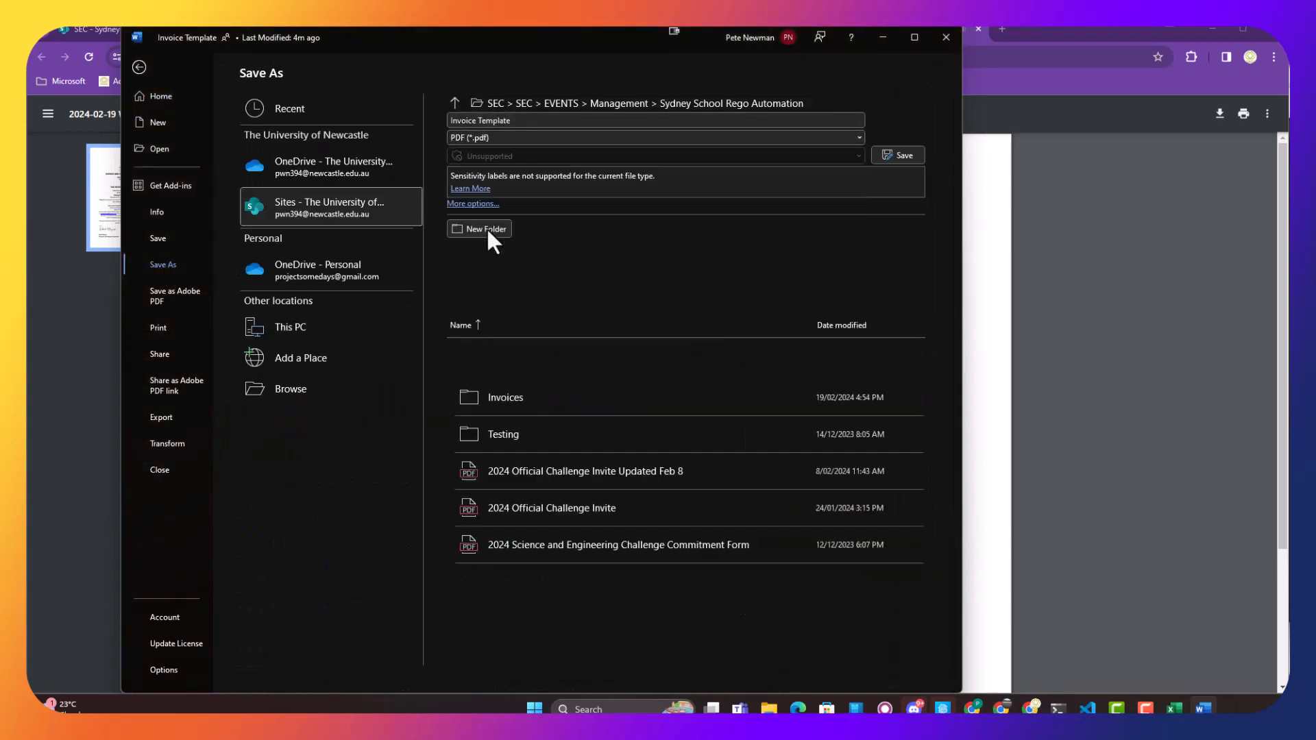
left_click(521, 397)
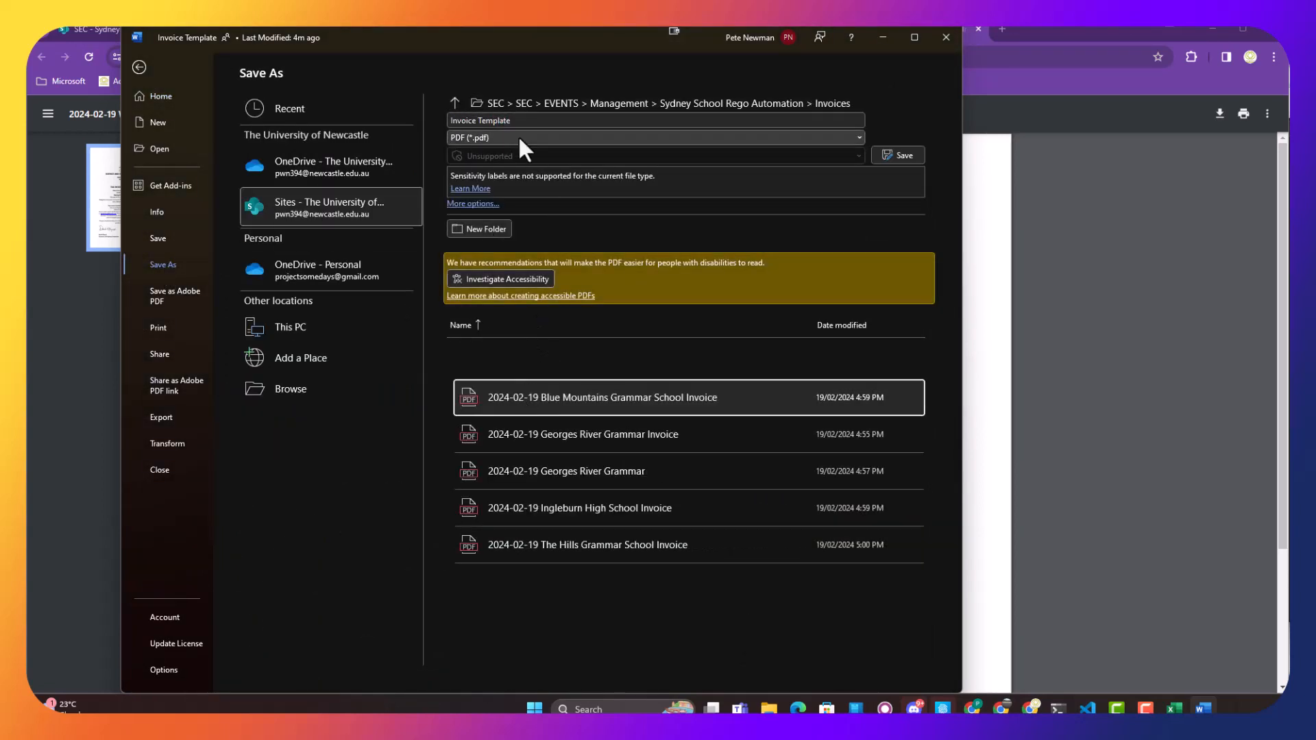
left_click(522, 120)
type("2024-02")
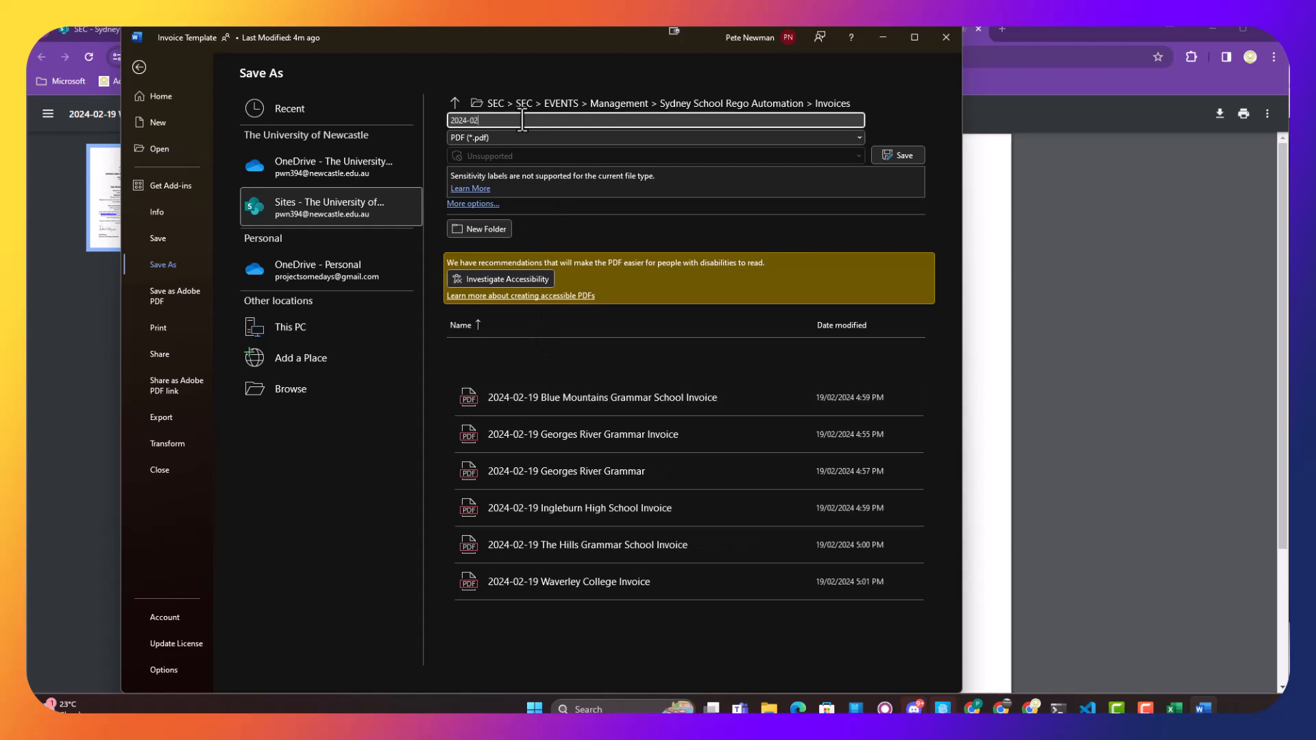
type("-19 Cerdon College Invoice")
key("ctrl+a")
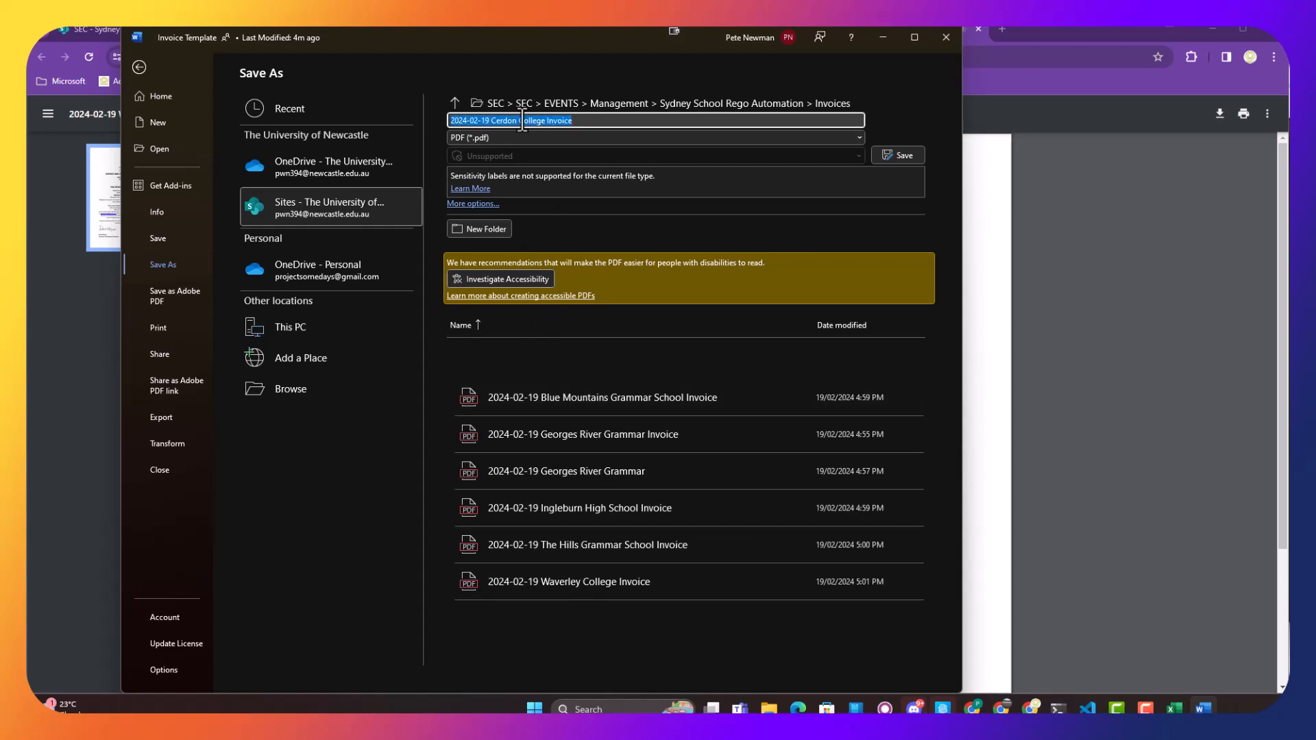
key("Return")
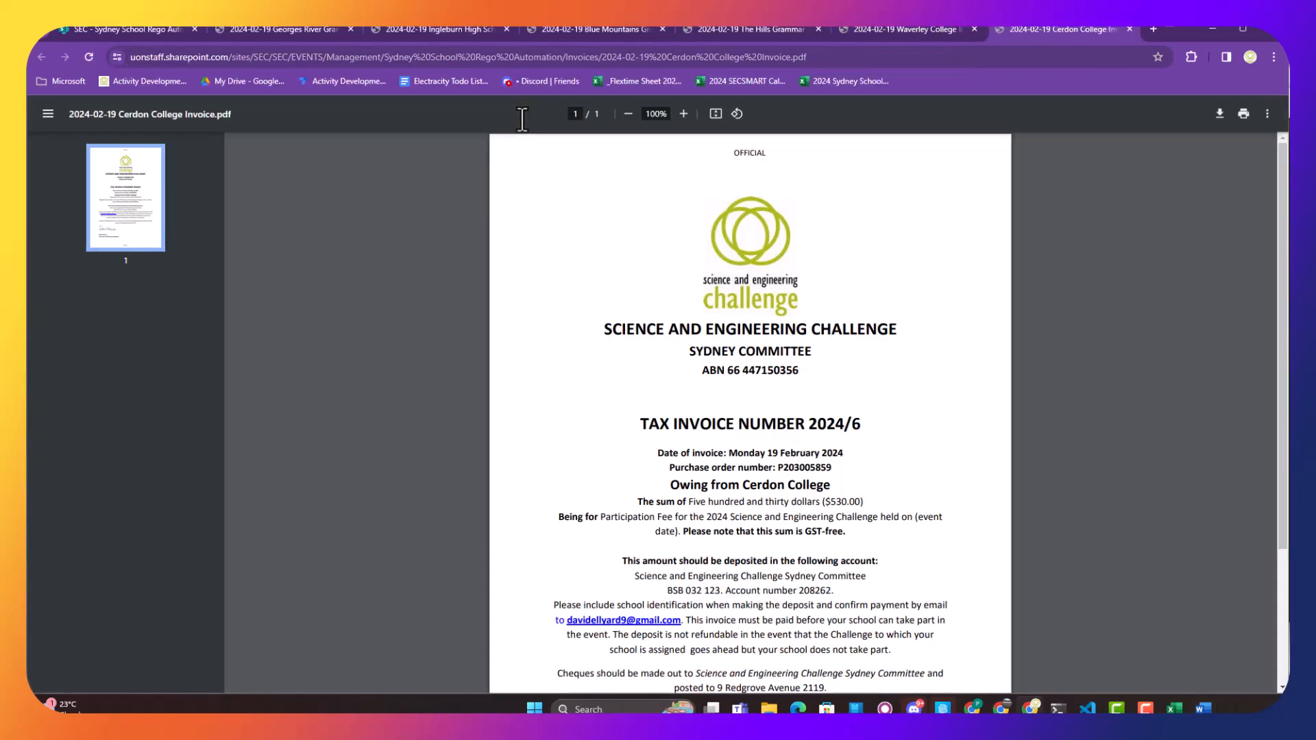
Go back to the Word template, advance past the recipients without invoice numbers to Pendle Hill High School and select its name
left_click(1203, 708)
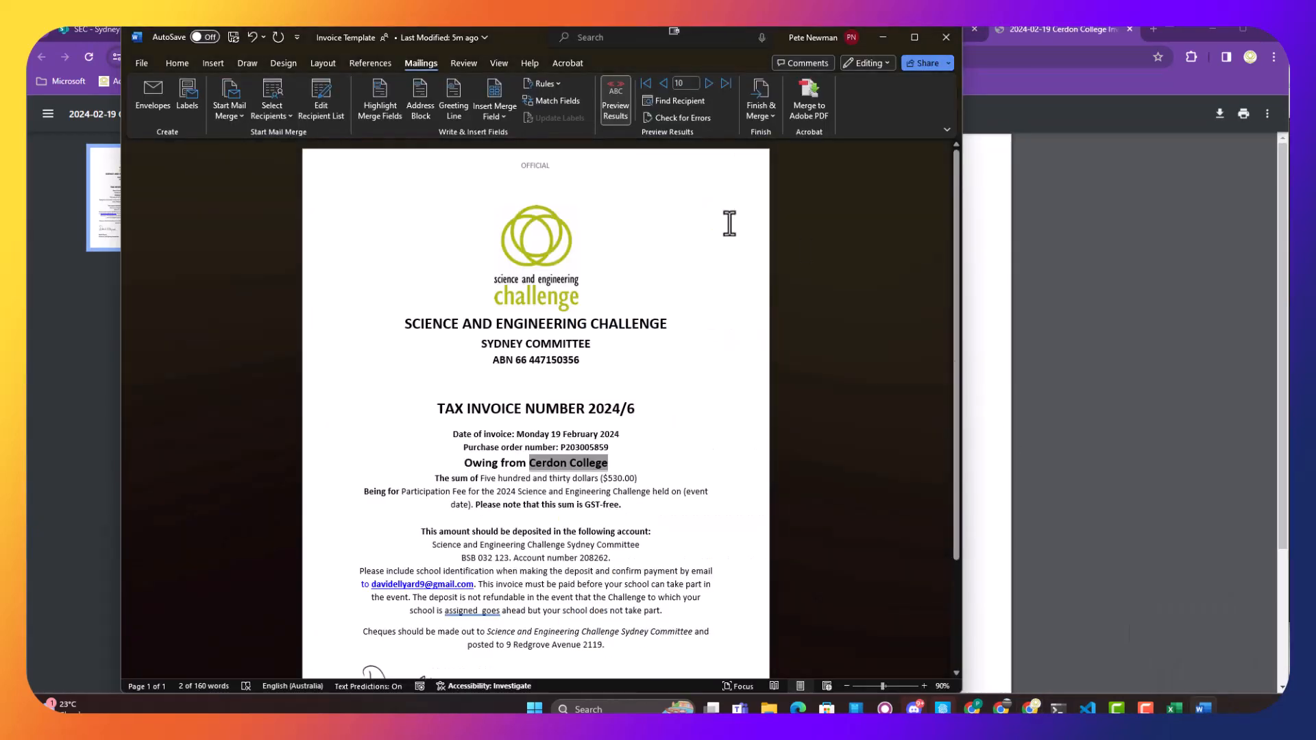
left_click(710, 85)
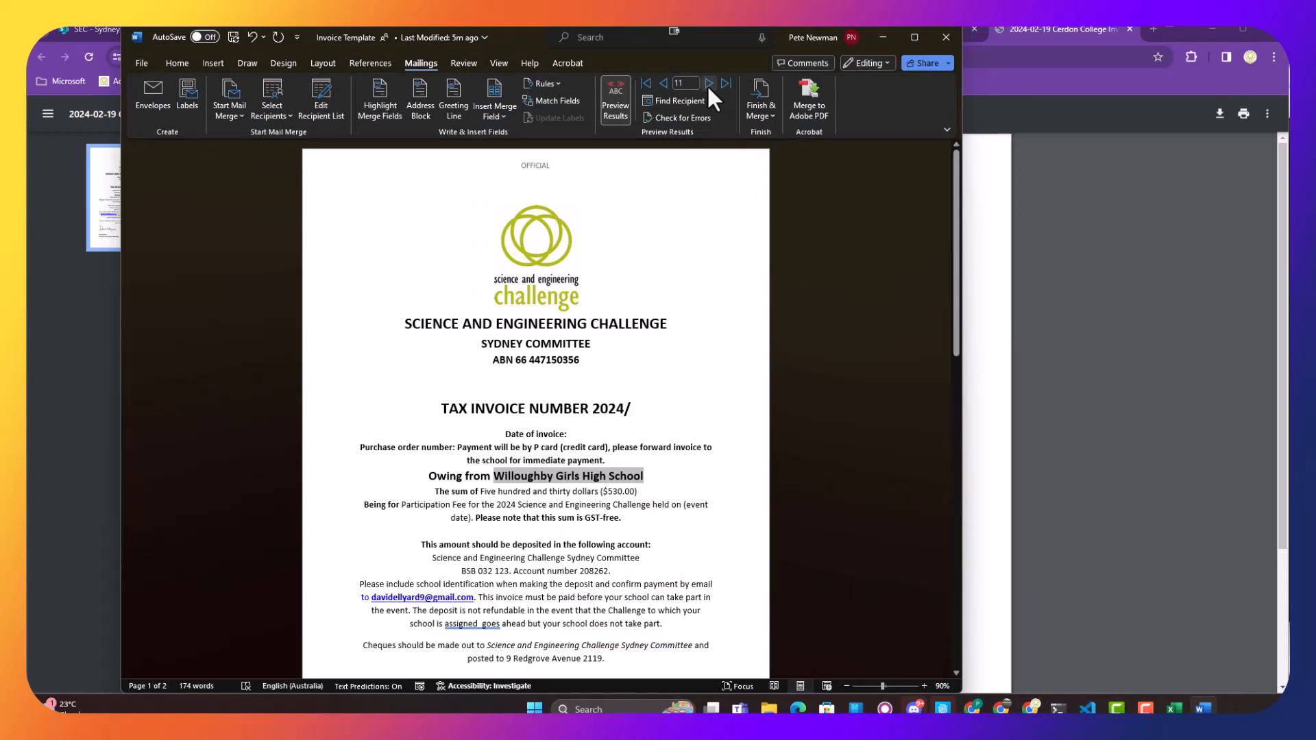
left_click(709, 83)
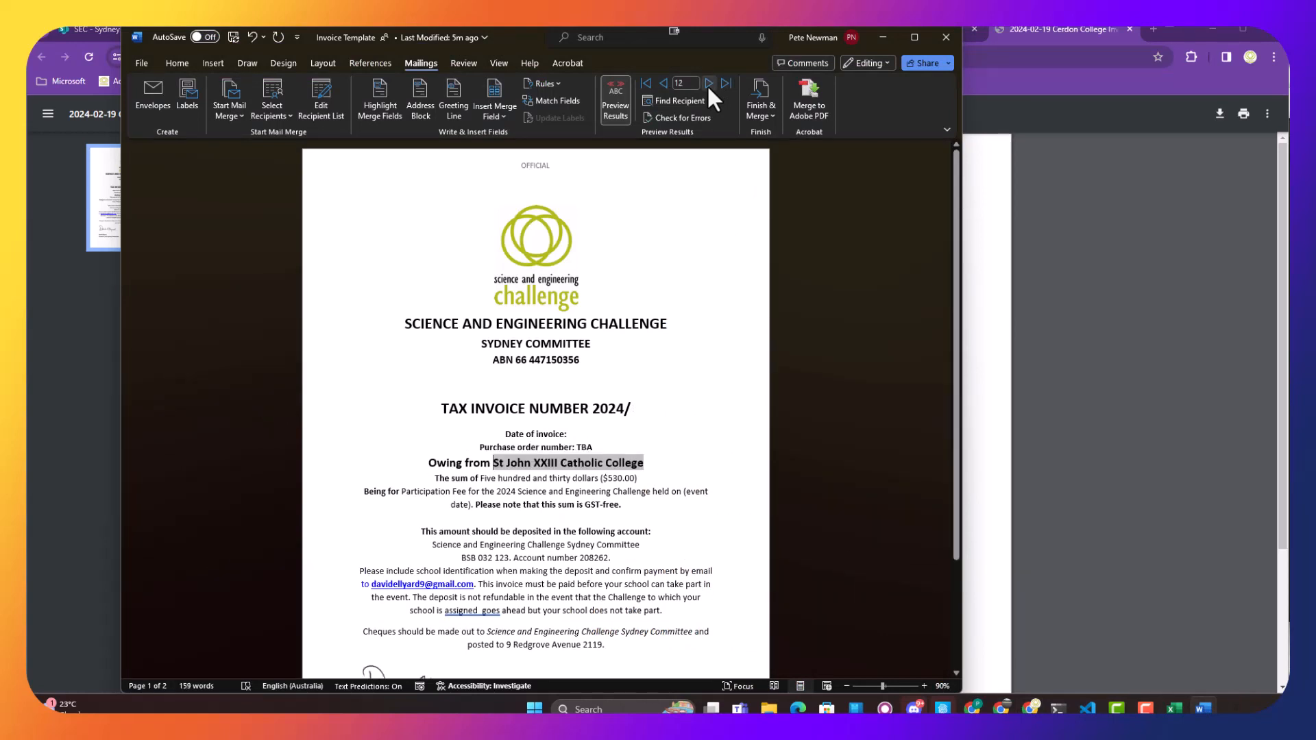
left_click(709, 84)
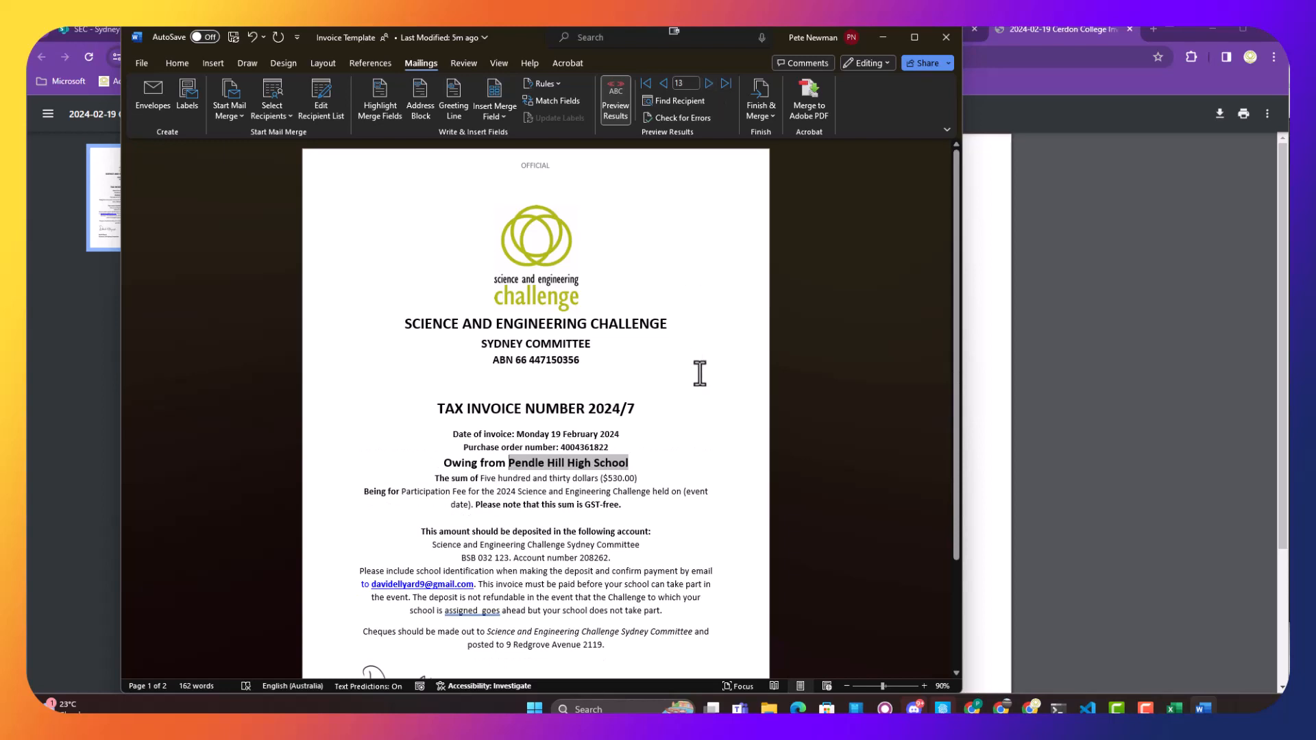
left_click_drag(520, 462, 505, 463)
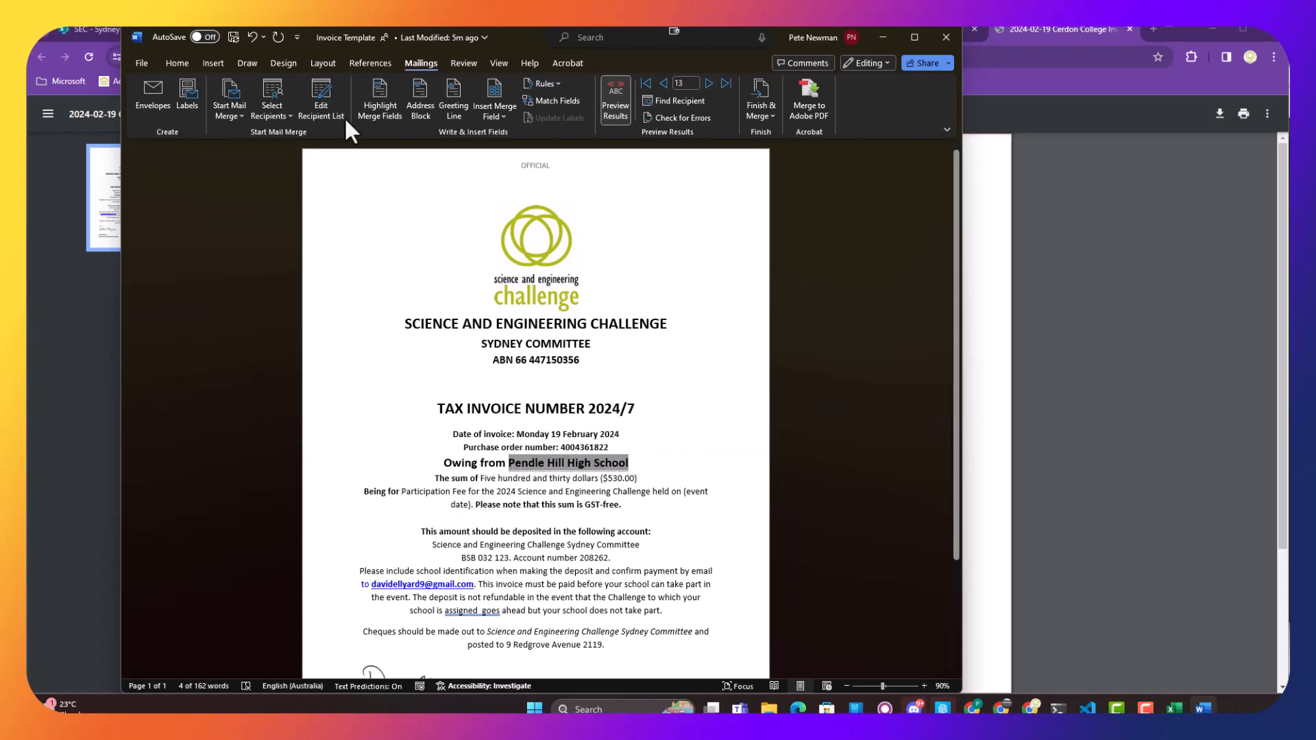
Save Pendle Hill High School's invoice as a PDF in the Invoices folder with the name "2024-02-19 Pendle Hill High School Invoice"
left_click(136, 63)
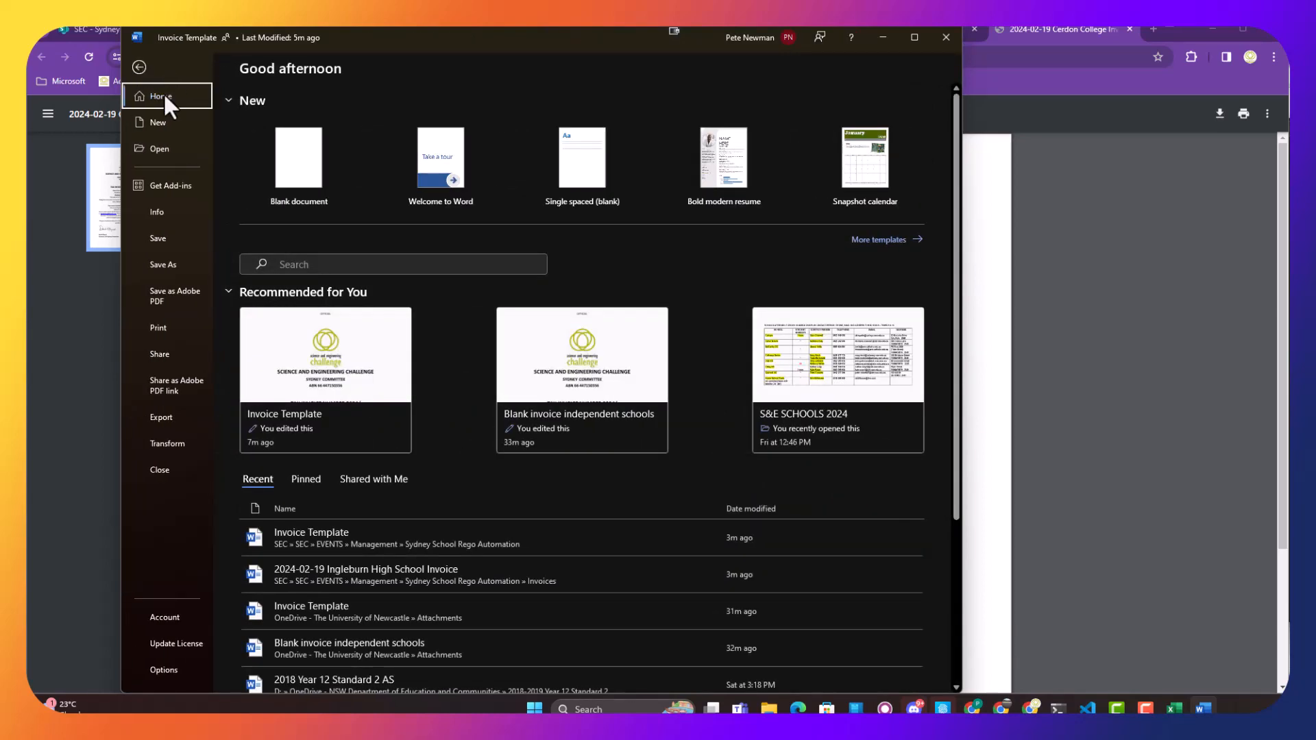
left_click(169, 262)
left_click(549, 121)
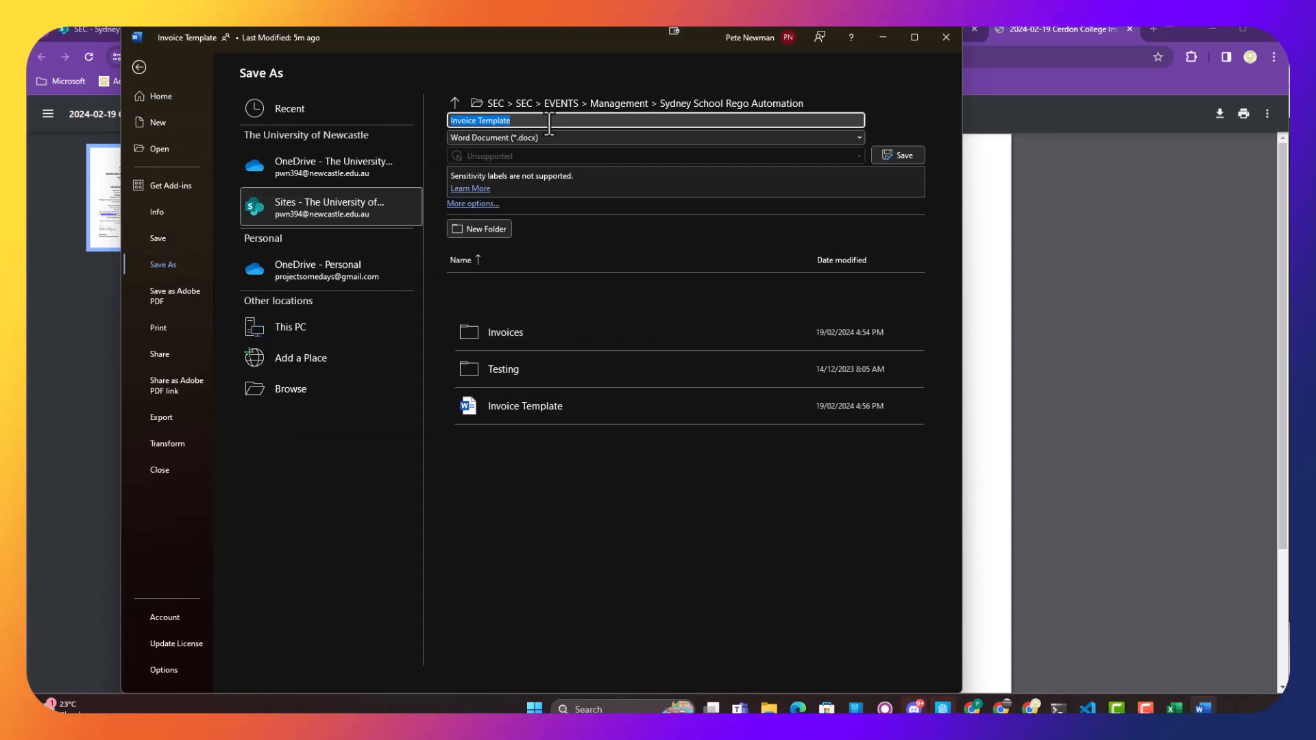
type("2024")
type("-03")
type("-19 Pendle Hill High School")
type(" Invoice")
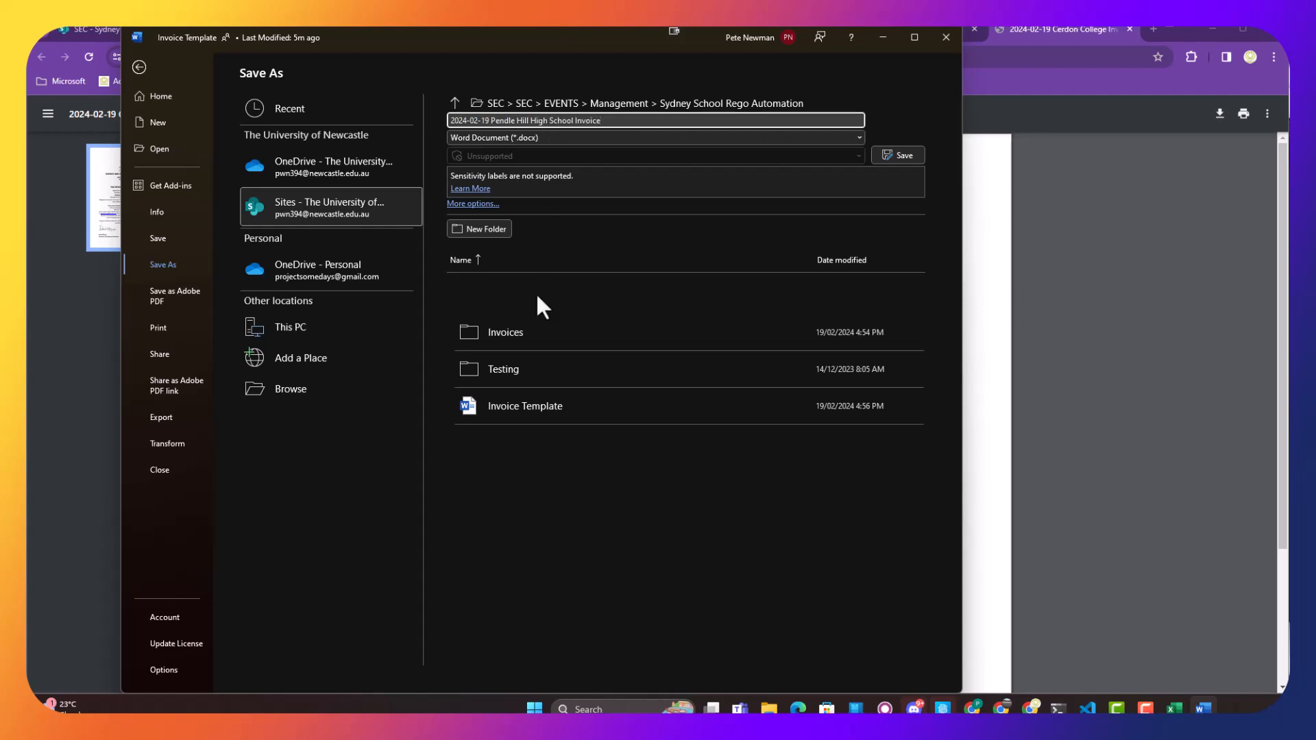
double_click(534, 332)
left_click(561, 139)
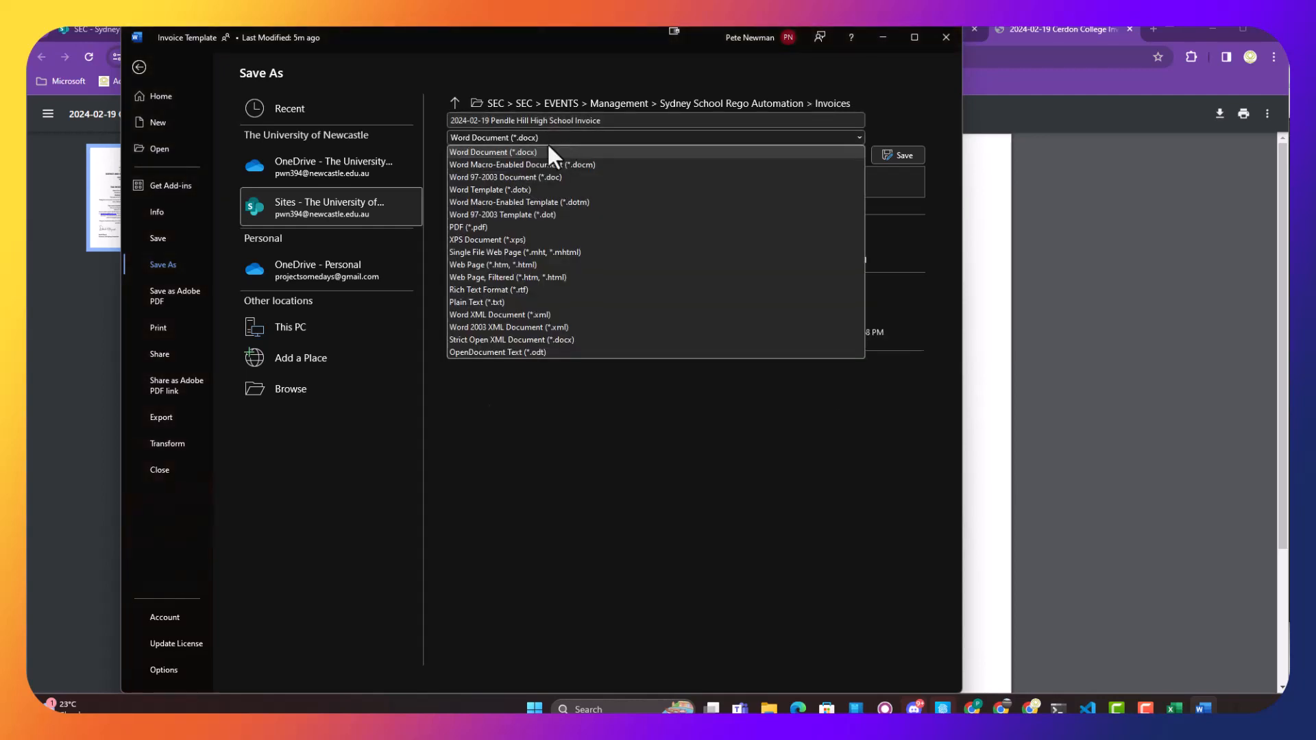
left_click(468, 225)
left_click(900, 154)
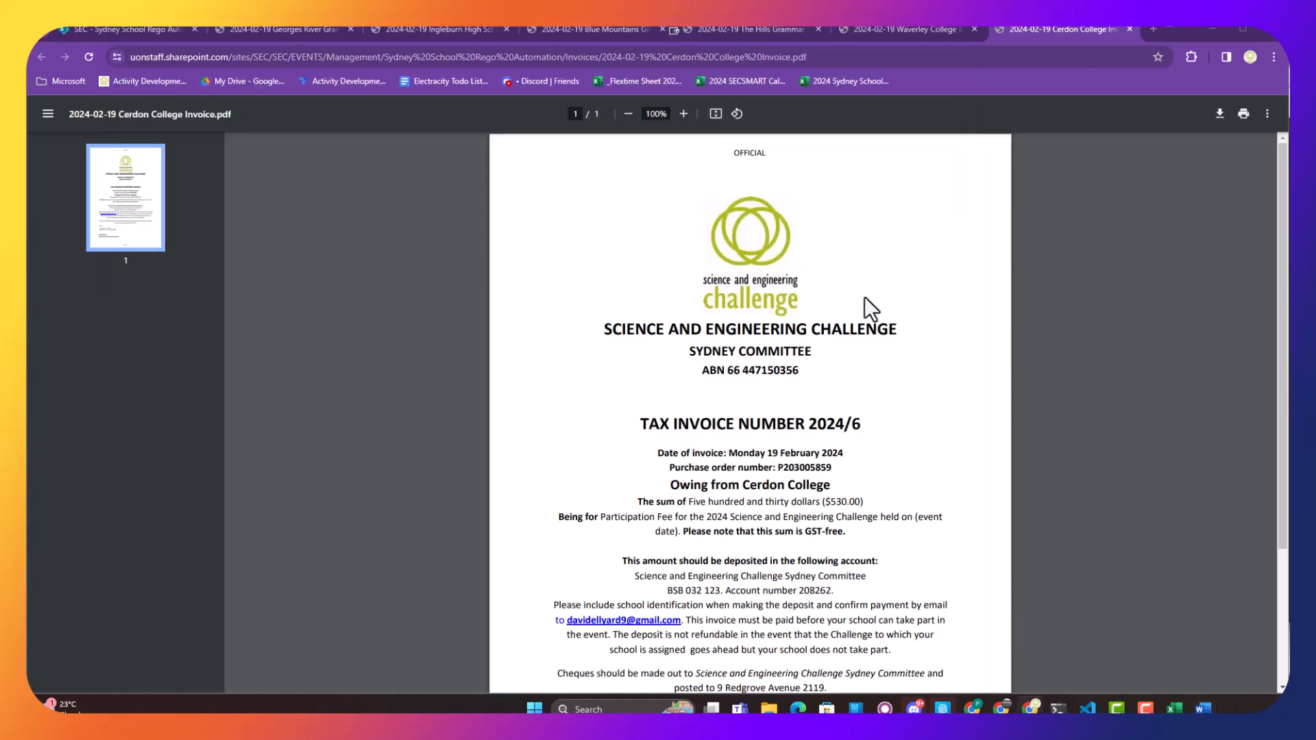
Return to the Word template, deselect the school name and bring up the saved Pendle Hill High School PDF in the browser
key("alt+Tab")
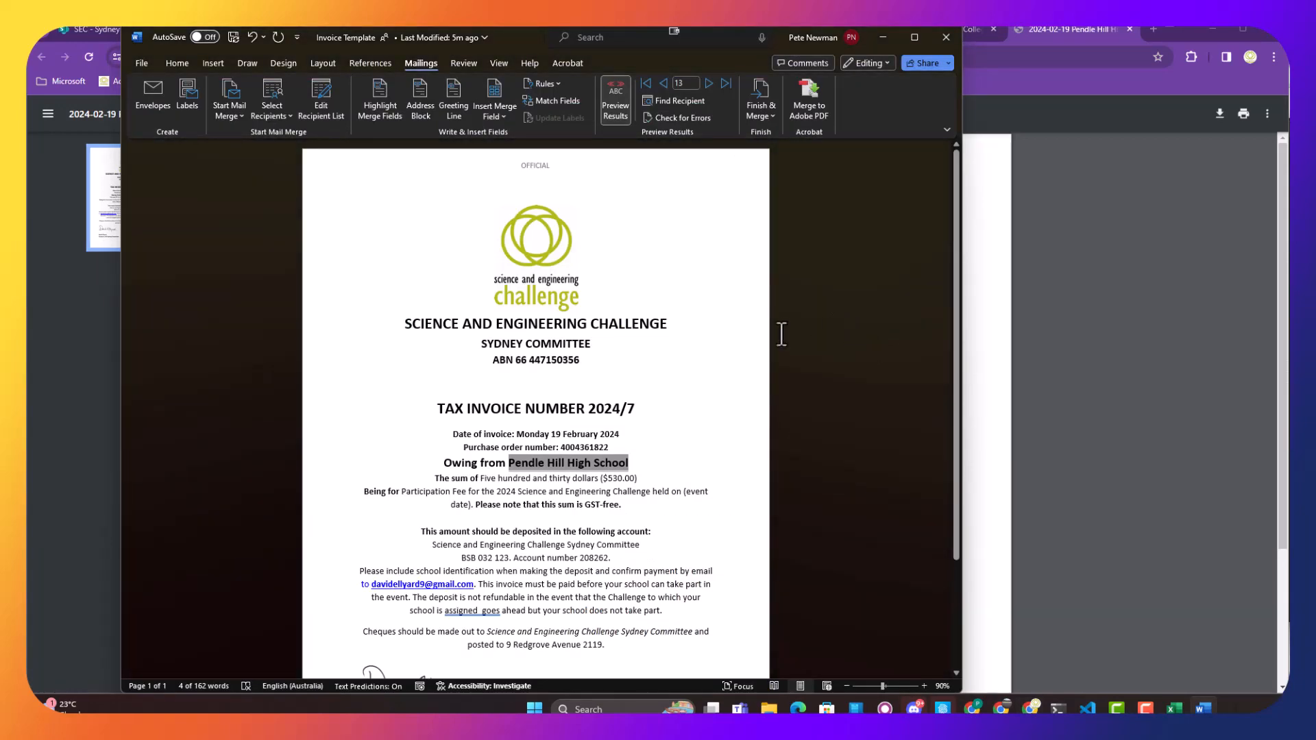
left_click(722, 317)
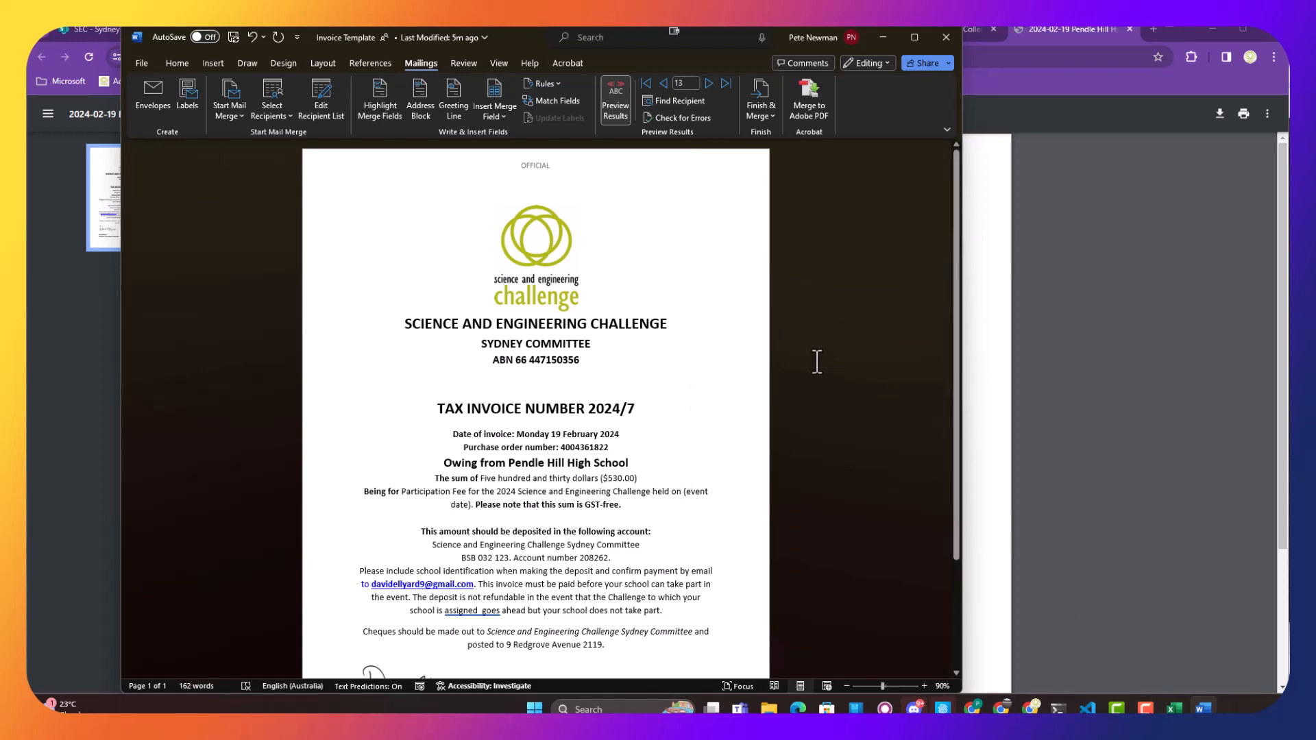
mouse_move(769, 708)
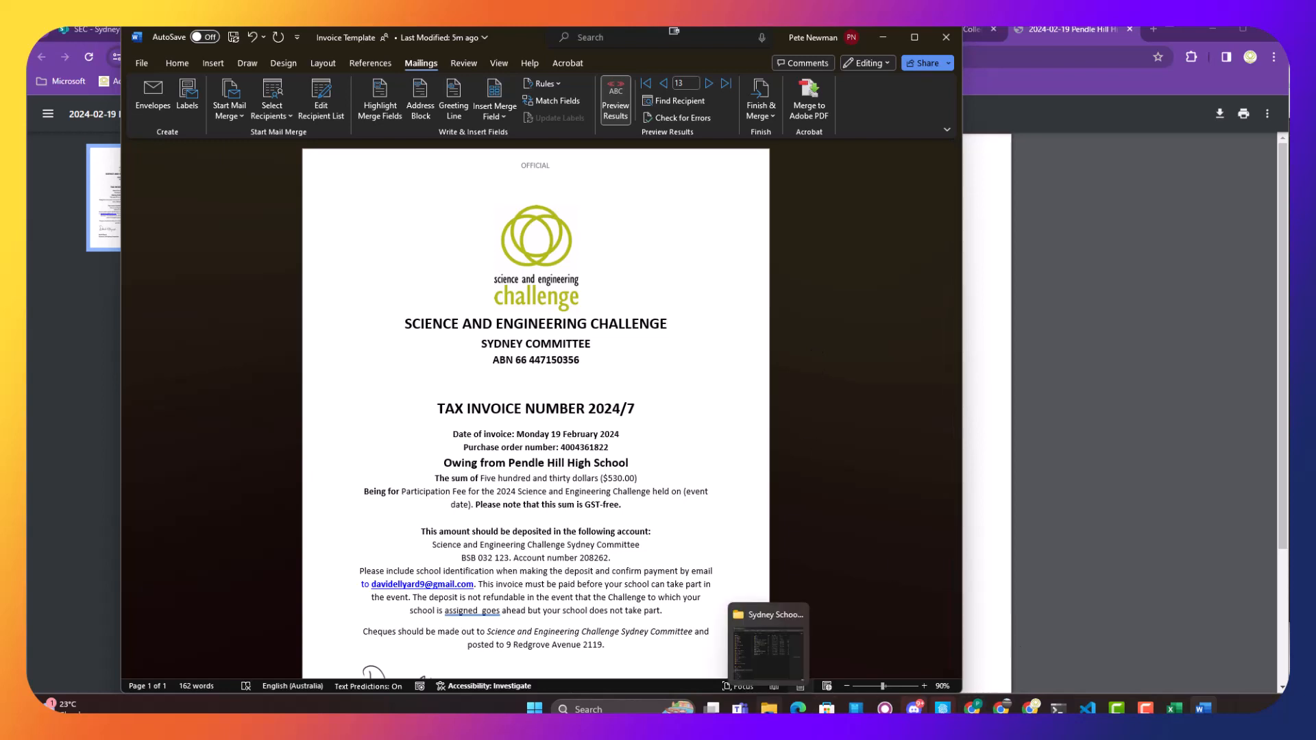
left_click(973, 407)
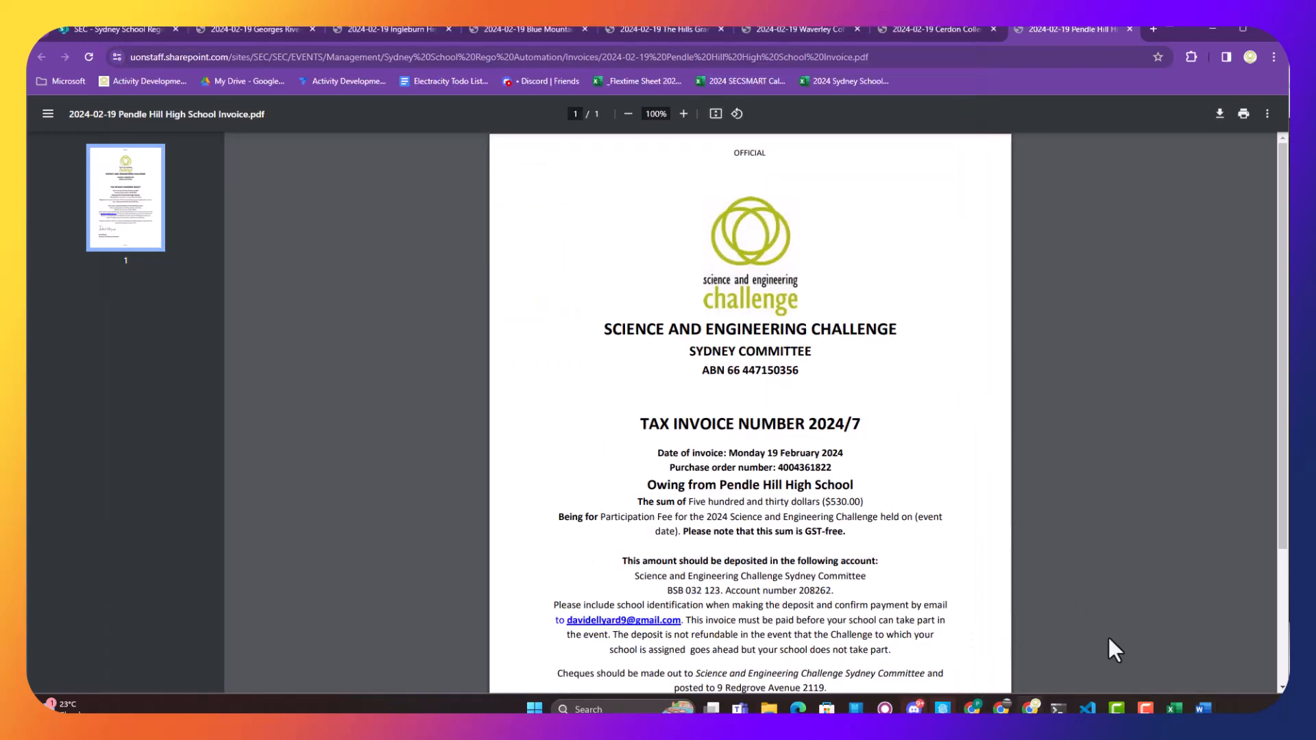
Switch to the Excel registrations workbook and look across The Hills Grammar School row to the contact teacher email column and back
left_click(1174, 709)
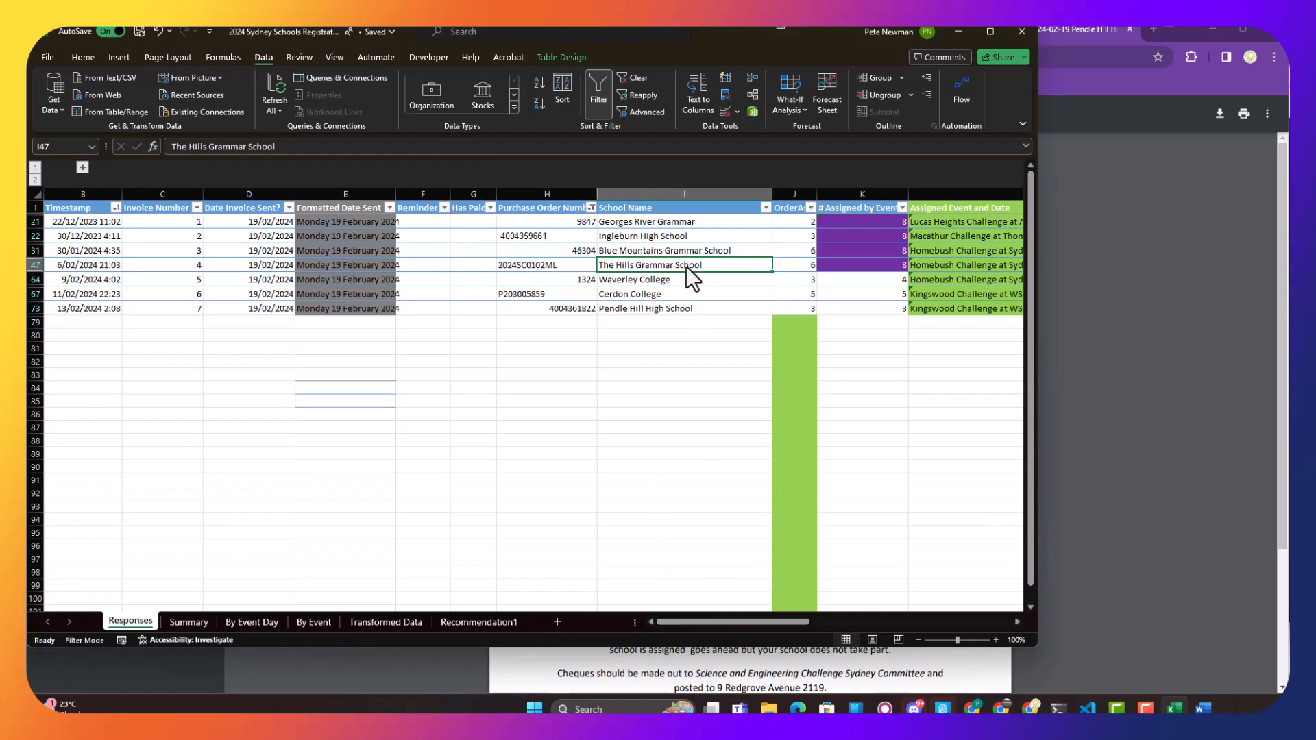
key("Right")
key("Right")
key("Right")
key("Right")
key("Right")
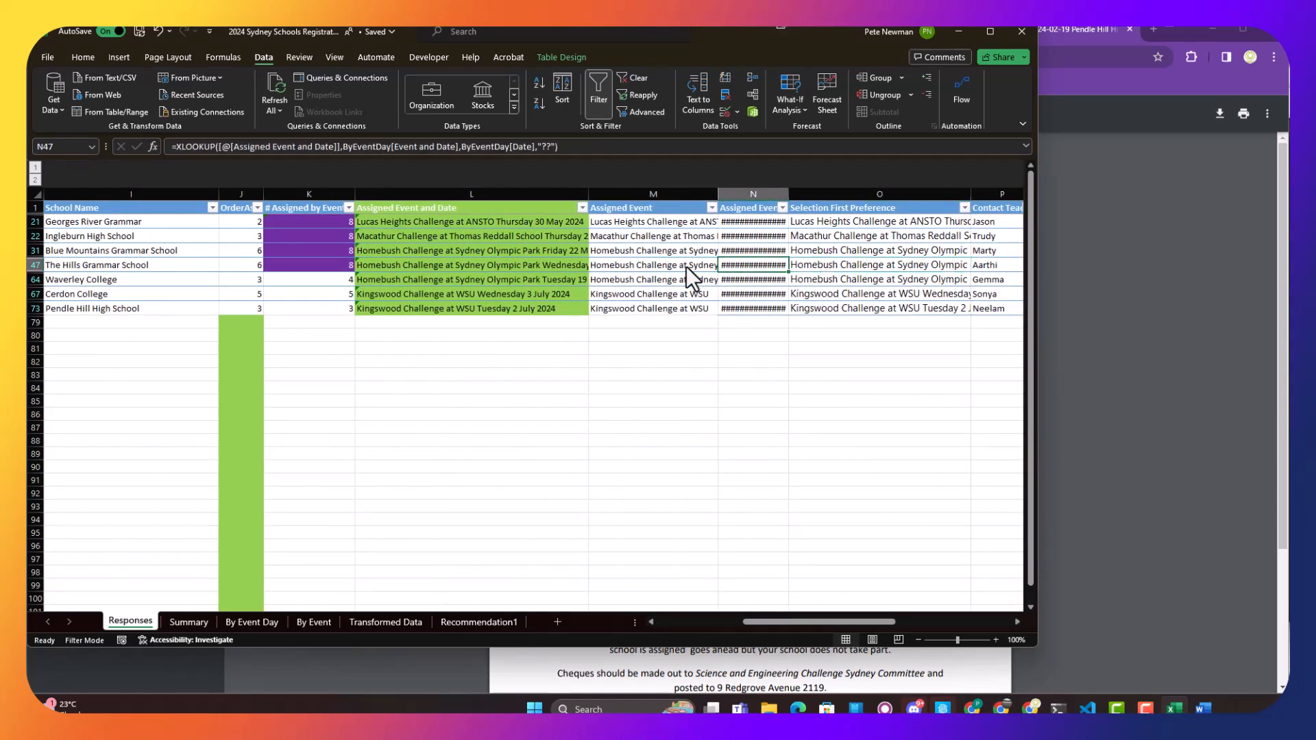
key("Right")
key("Right")
key("Right")
key("Right")
key("Right")
key("Right")
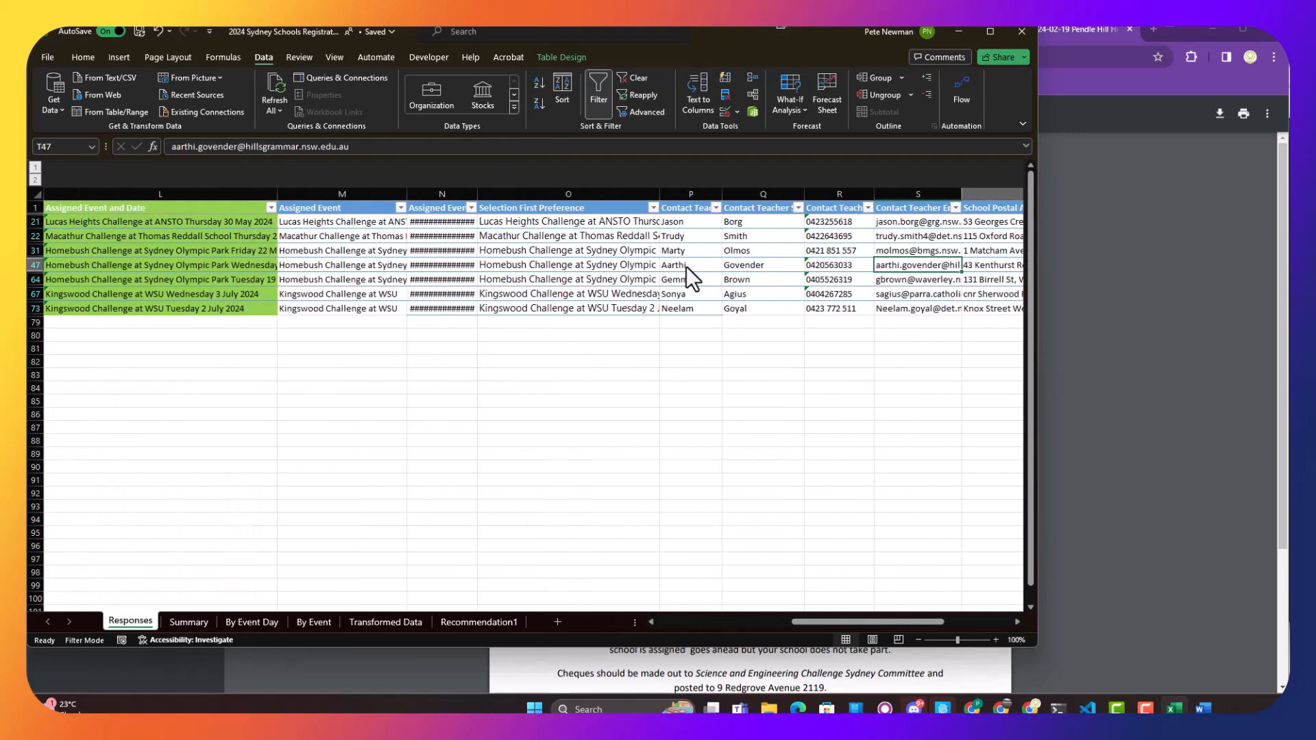
key("Left")
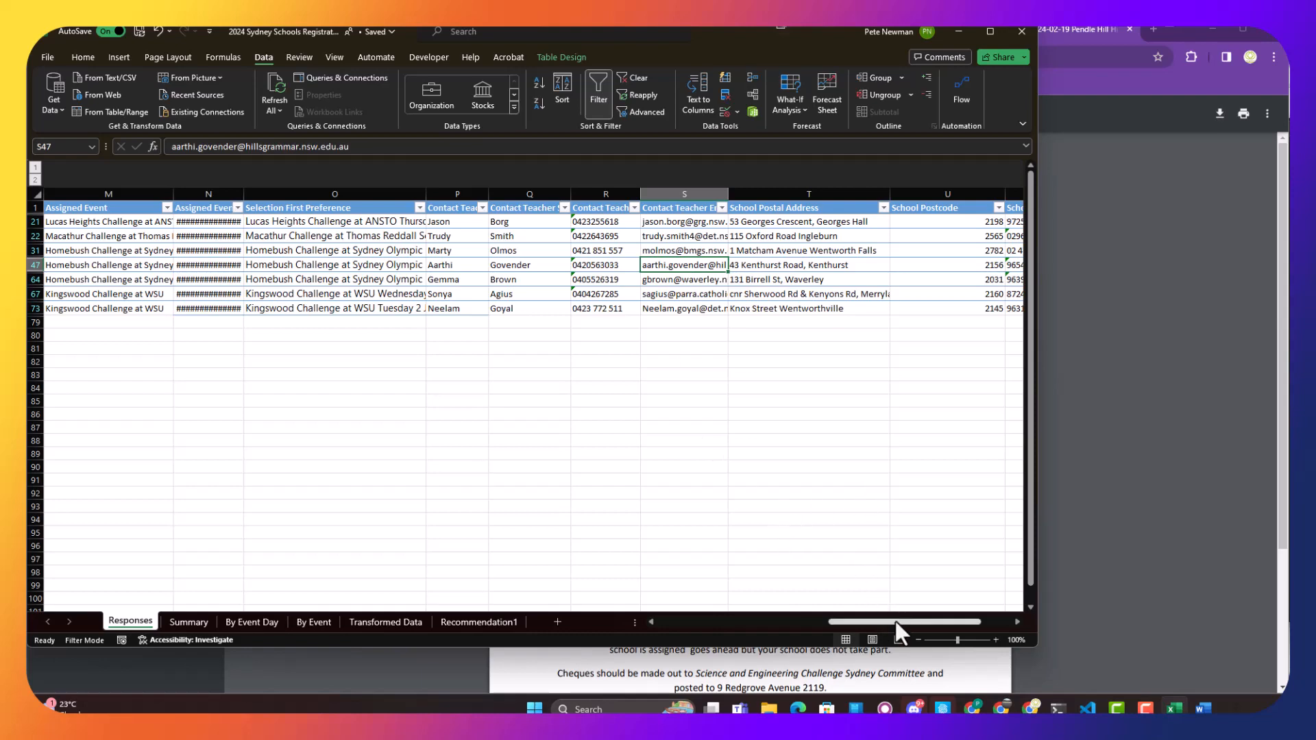
left_click_drag(895, 621, 708, 623)
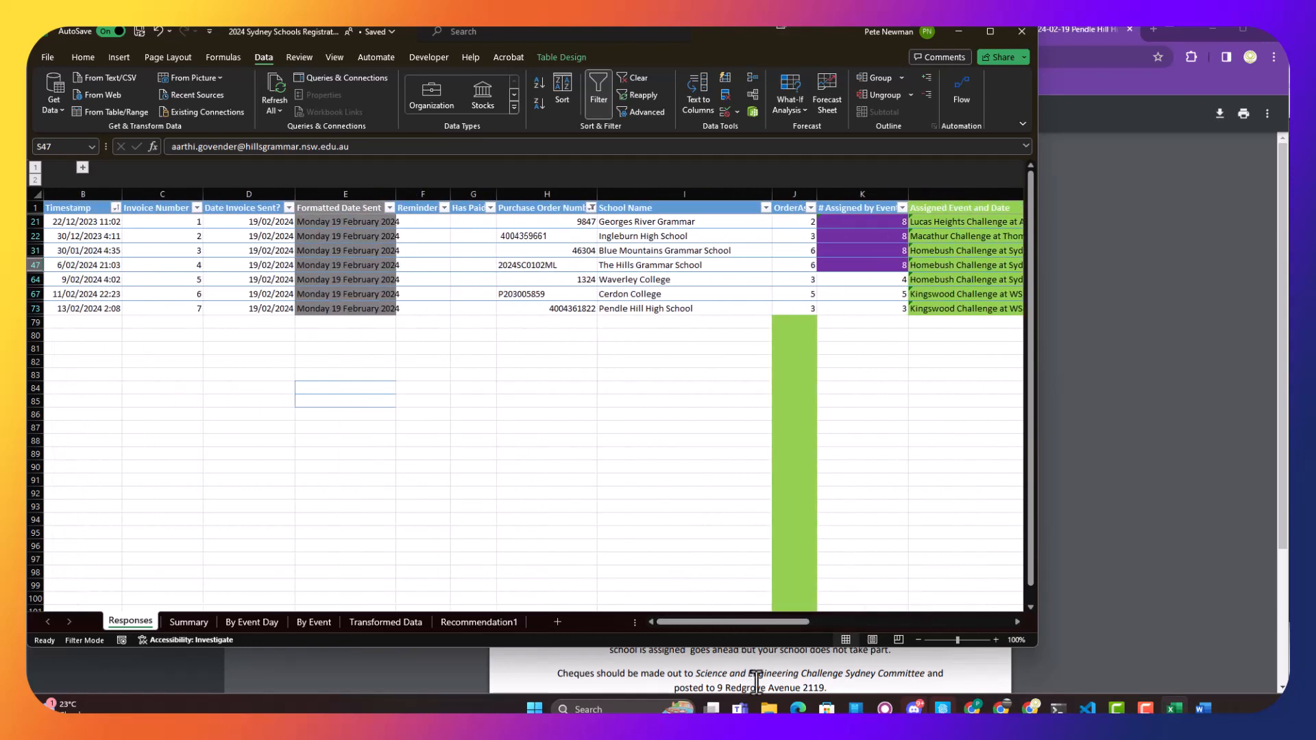
Switch to File Explorer and open the Invoices folder to view the saved invoice files
left_click(769, 708)
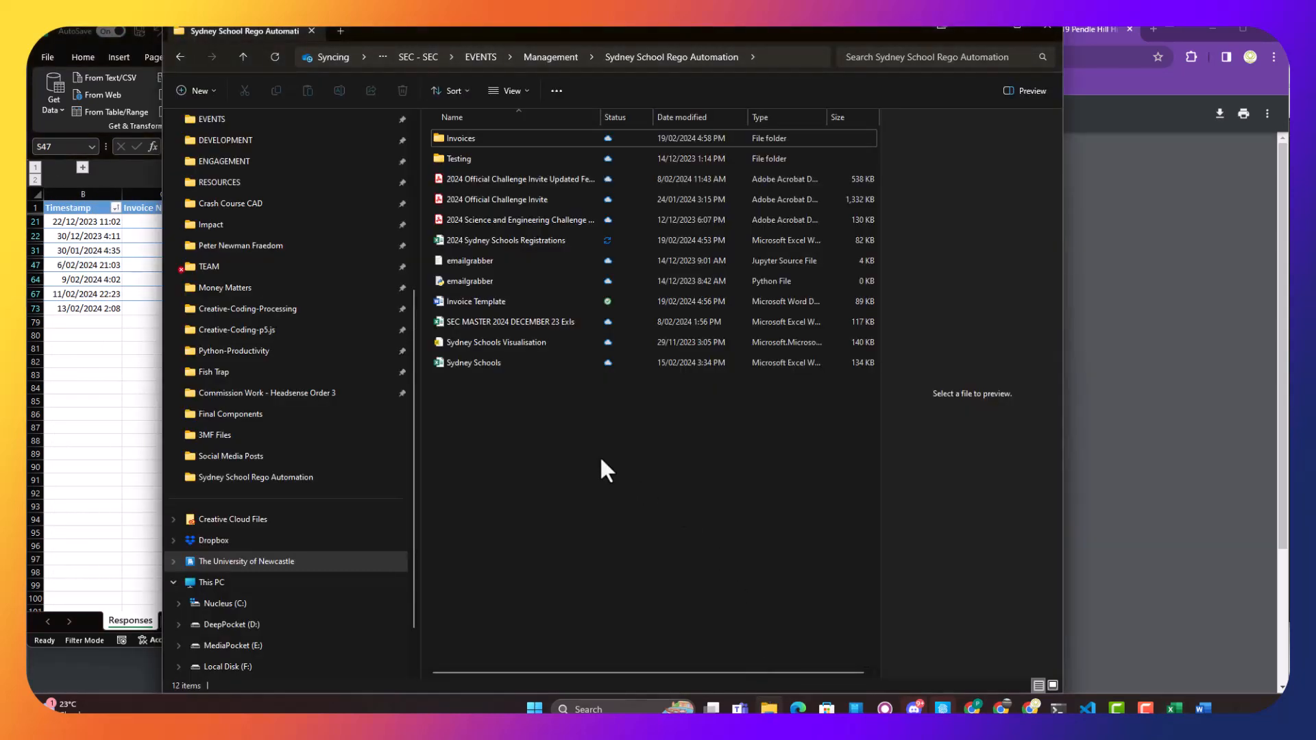
left_click(474, 137)
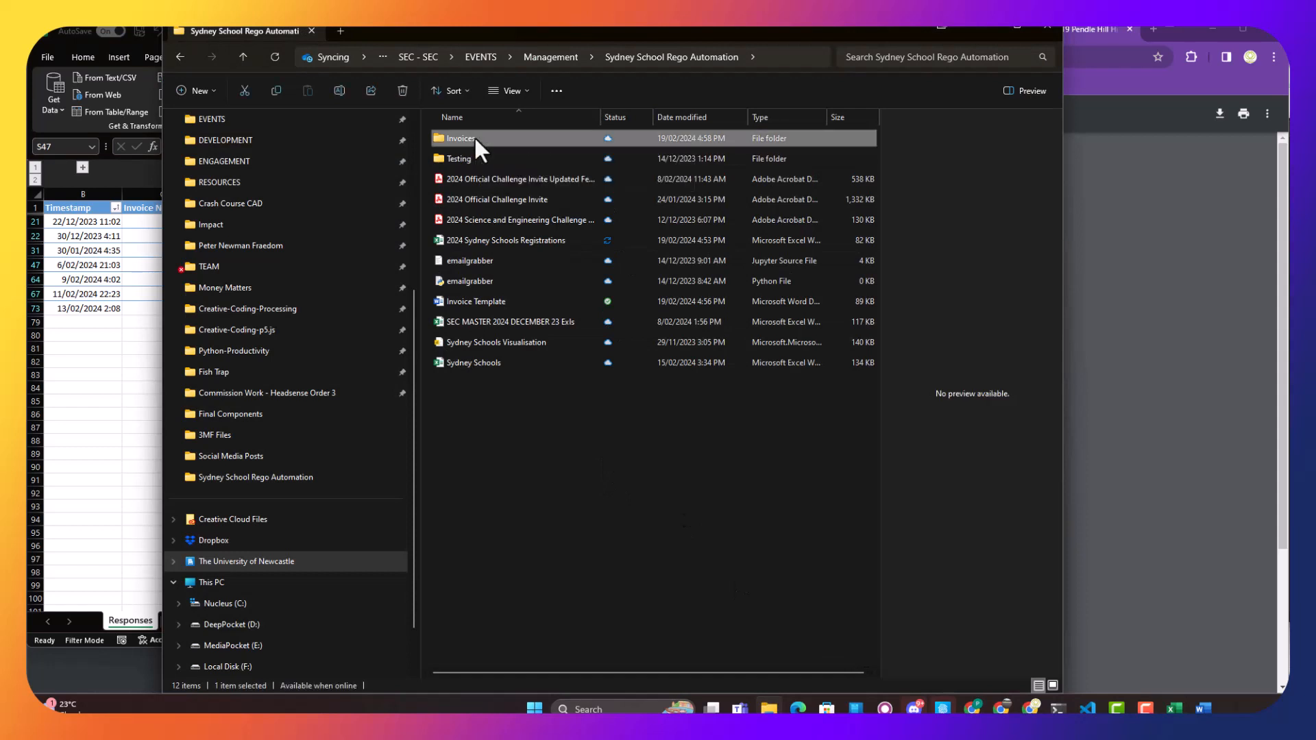
double_click(474, 137)
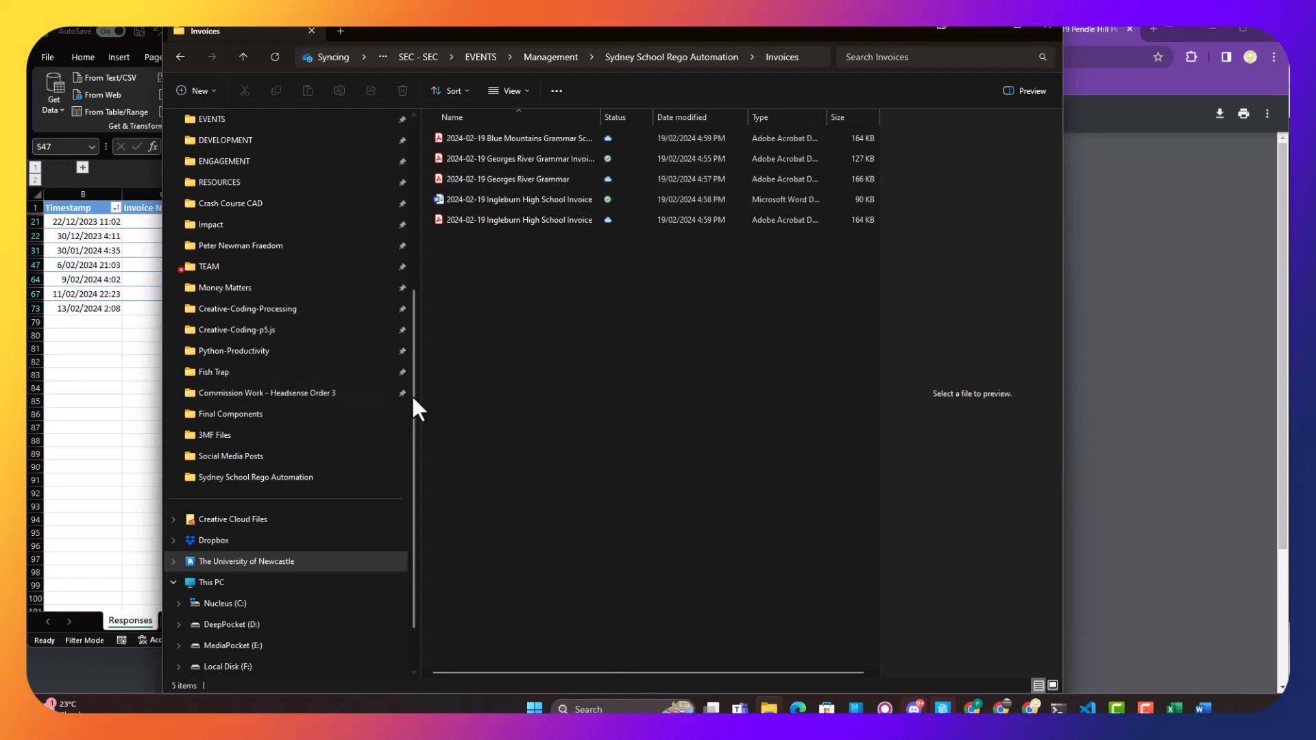
Switch to the browser and bring up the SharePoint library showing the Sydney School Rego Automation folder
mouse_move(1032, 706)
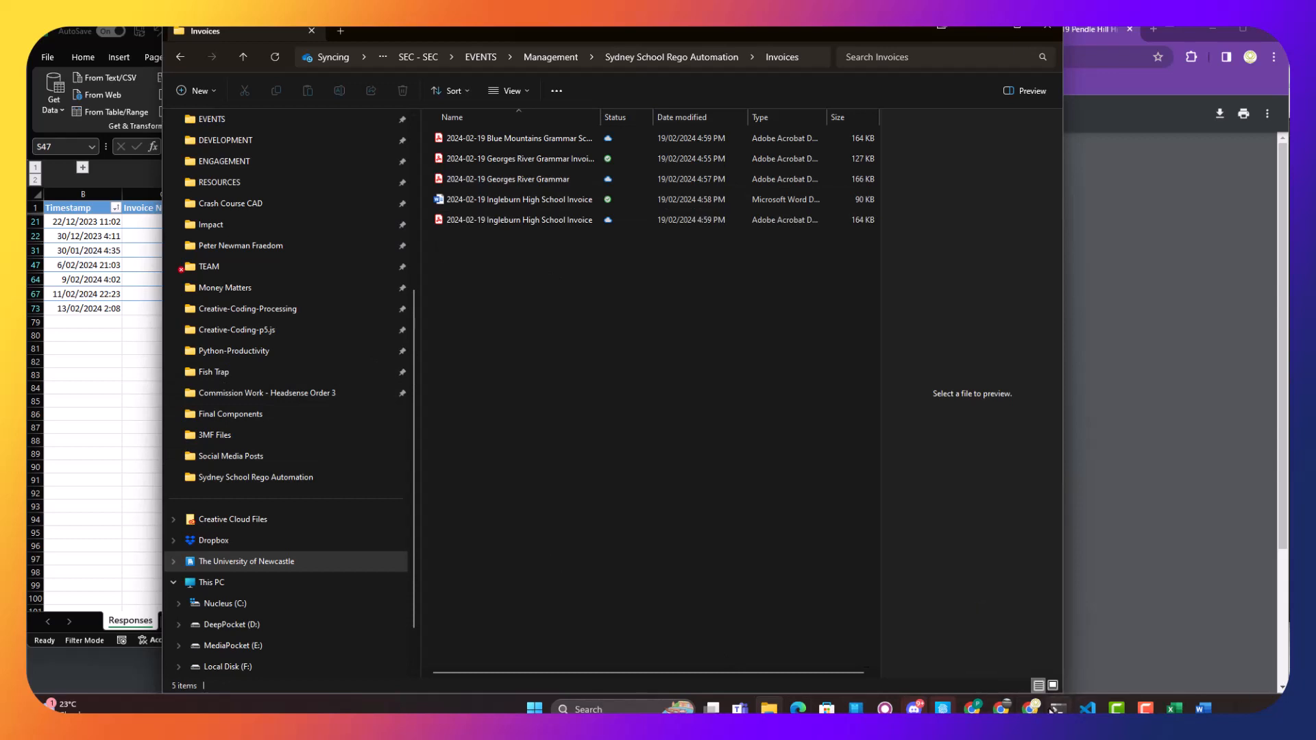
left_click(1032, 707)
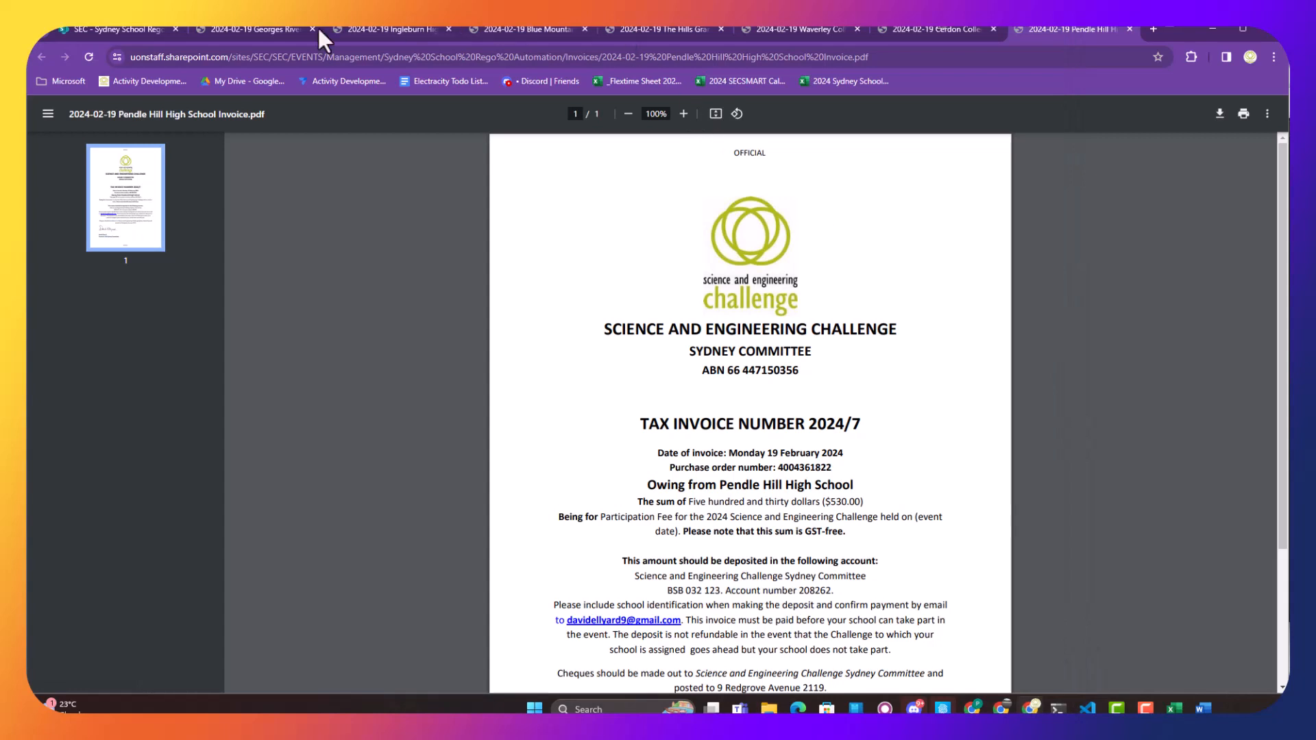
left_click(113, 27)
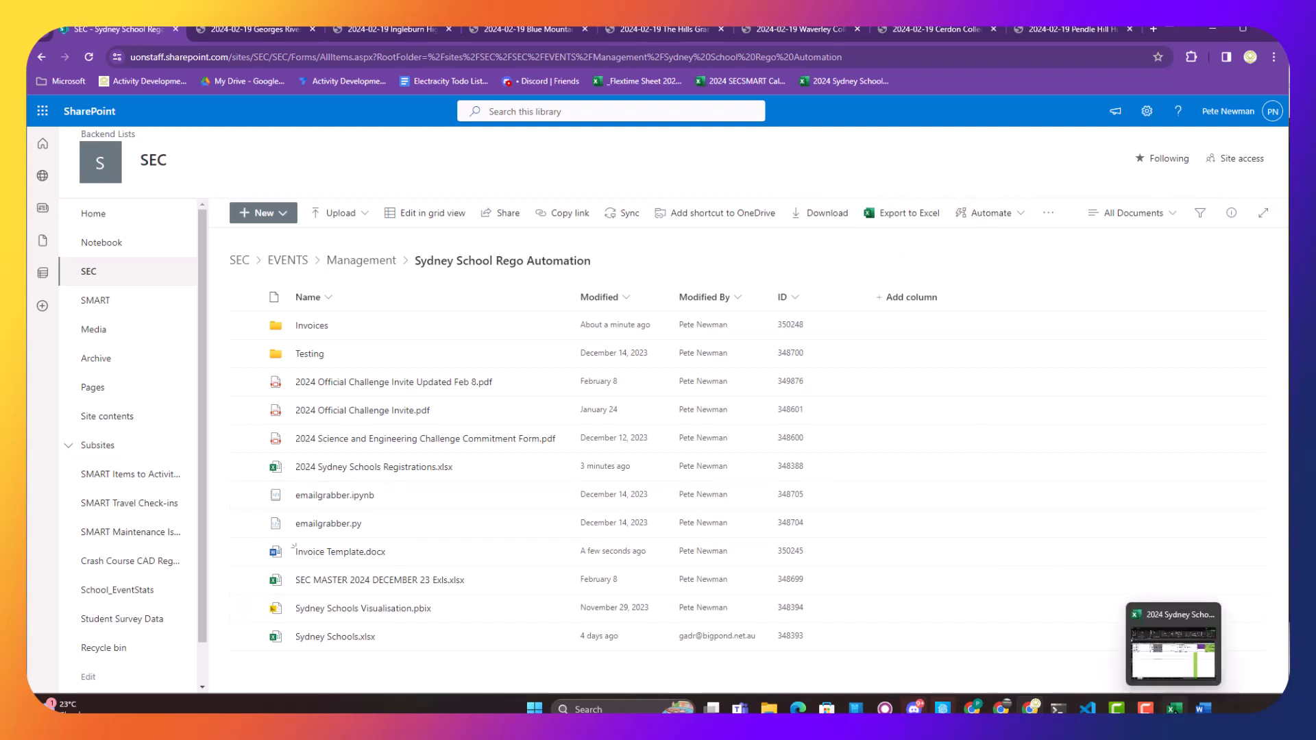
Return to the Excel registrations workbook and examine the Purchase Order Number filter values without changing the filter
left_click(1174, 708)
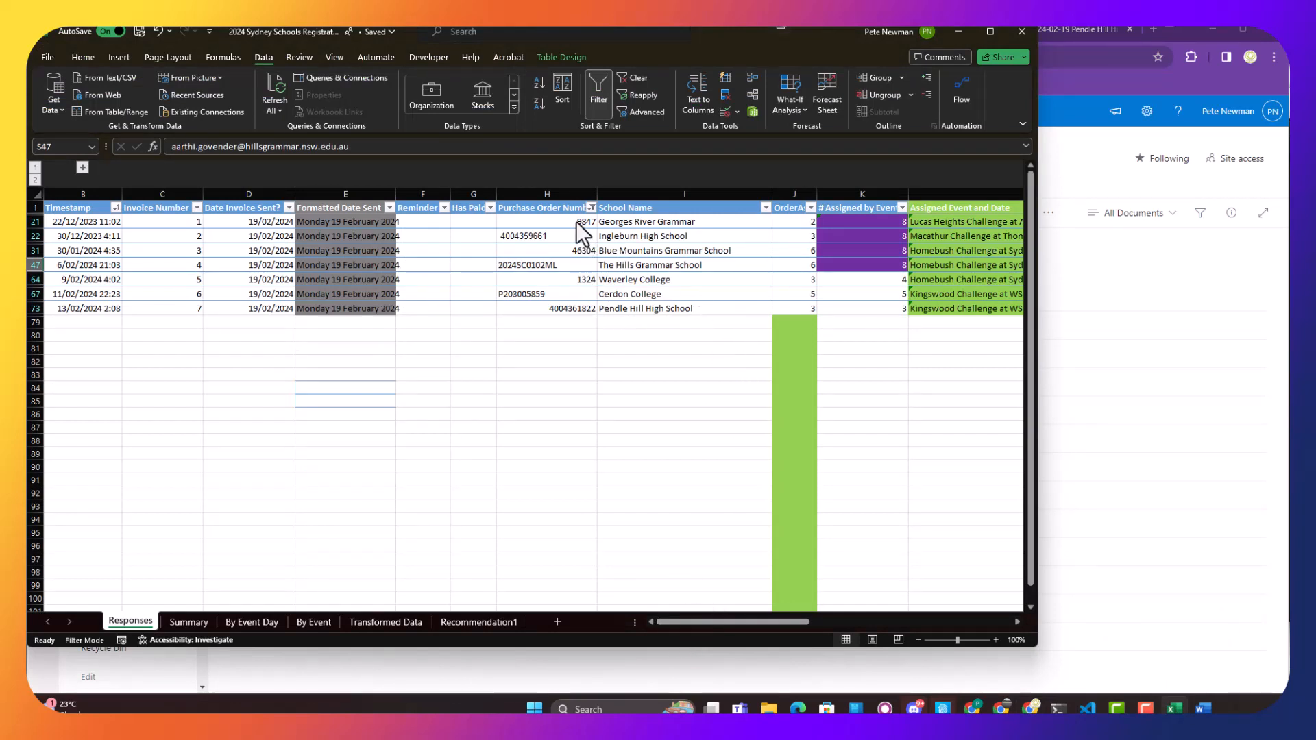
left_click(590, 209)
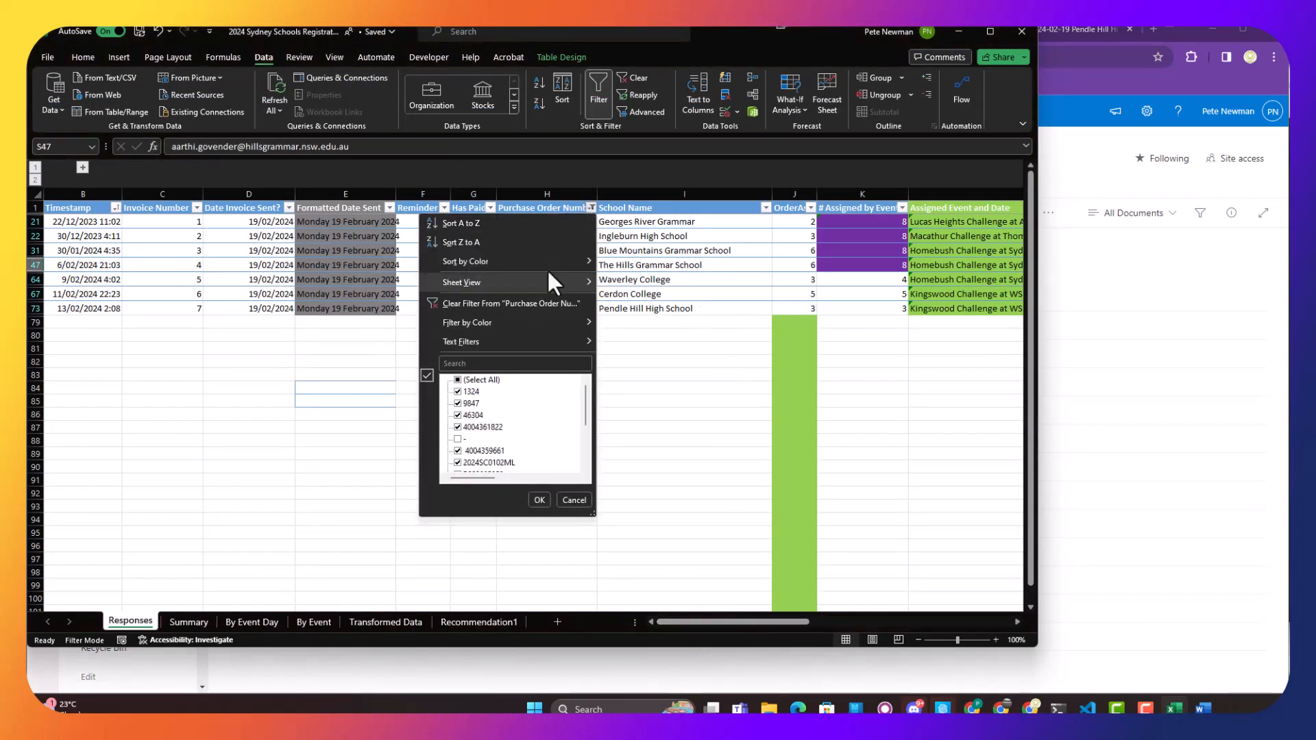
scroll(484, 424, "down", 5)
scroll(485, 435, "up", 5)
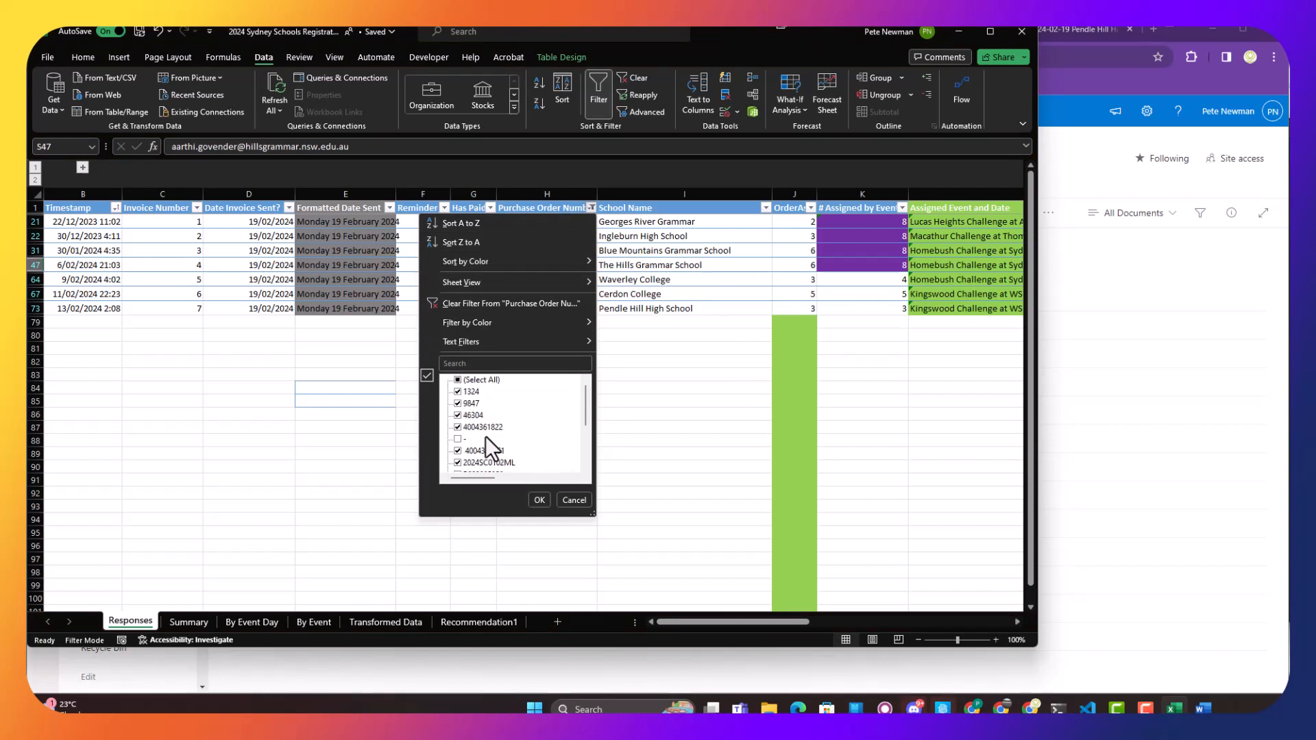
left_click(576, 498)
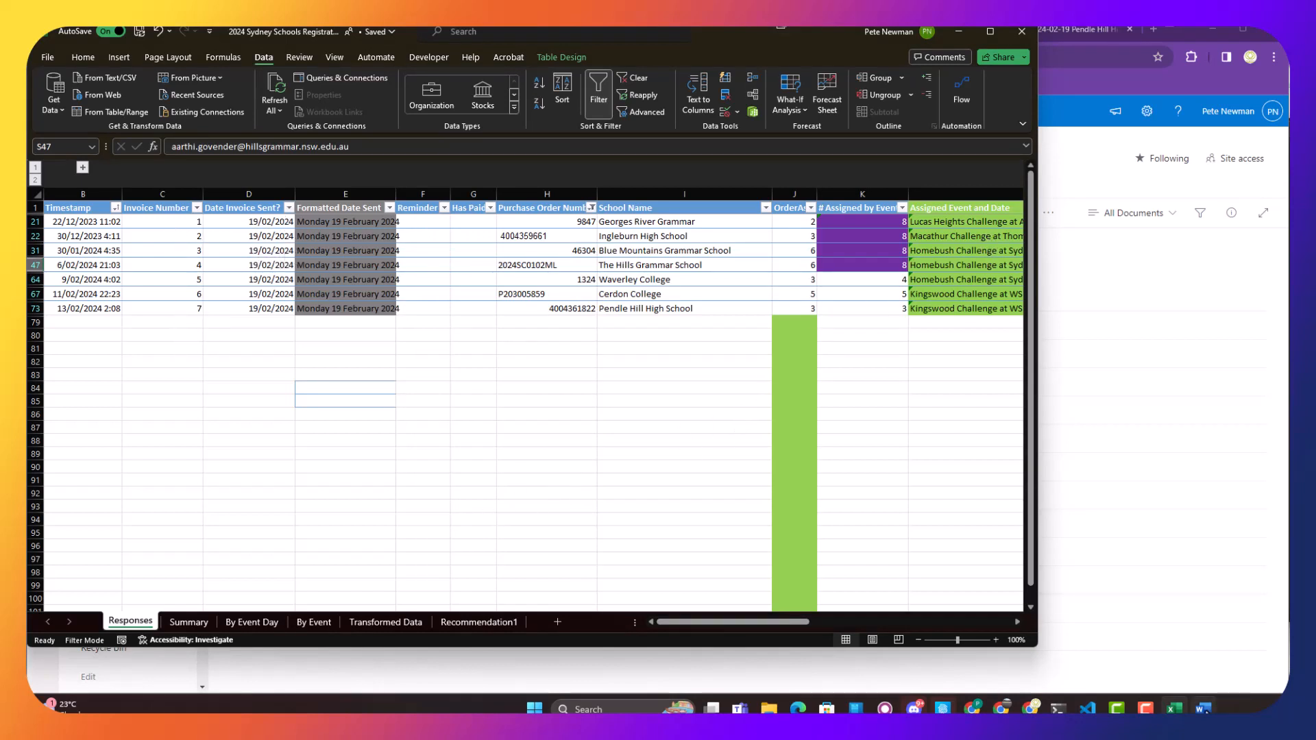
Check the Invoices folder in File Explorer and go up to the Sydney School Rego Automation folder
left_click(768, 708)
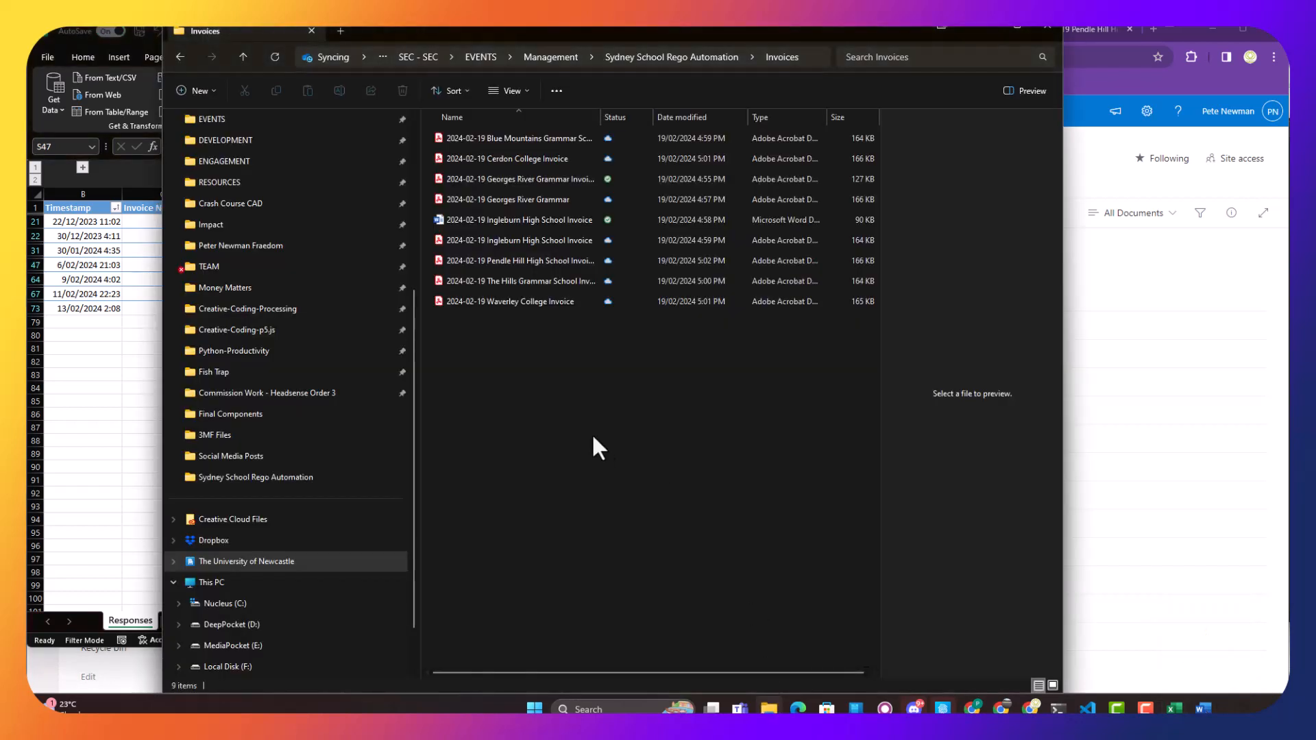
left_click(661, 57)
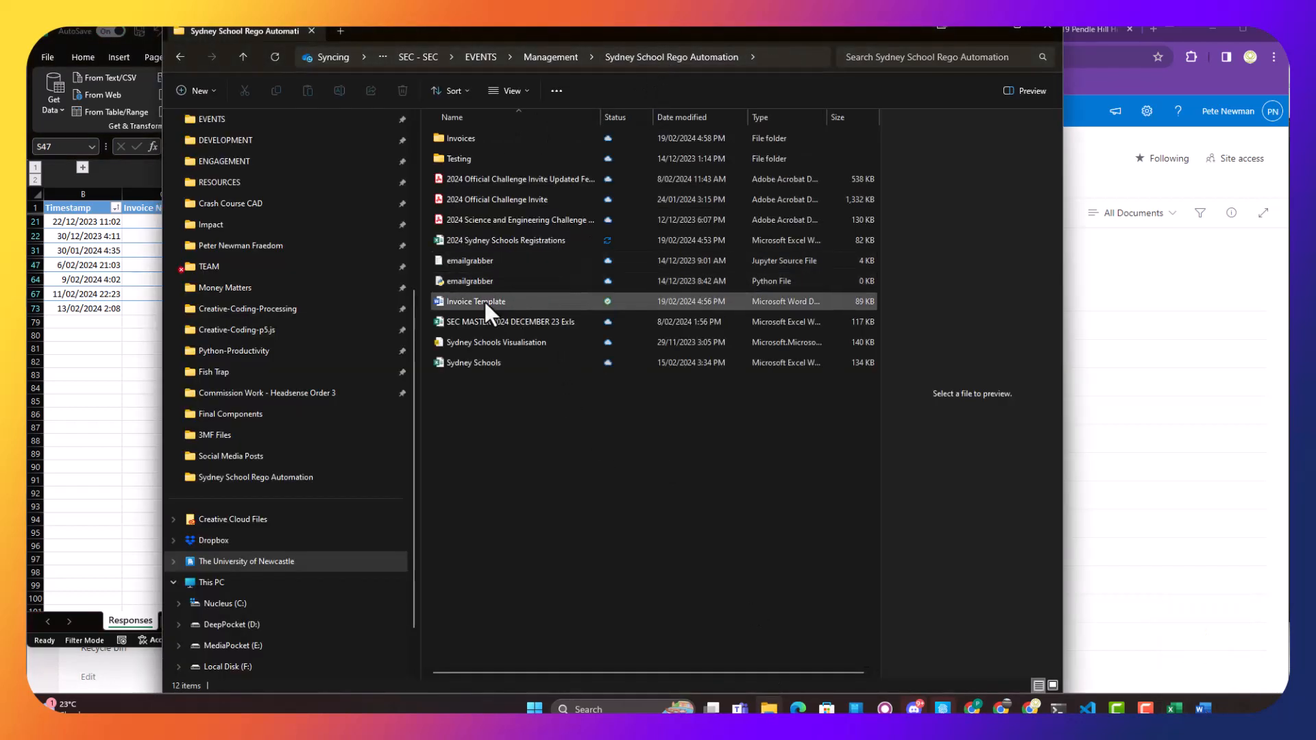
In the Word template, reselect the existing recipient list "2024 Sydney Schools Registrations" with the Responses$ sheet and bring the template back up
left_click(1205, 710)
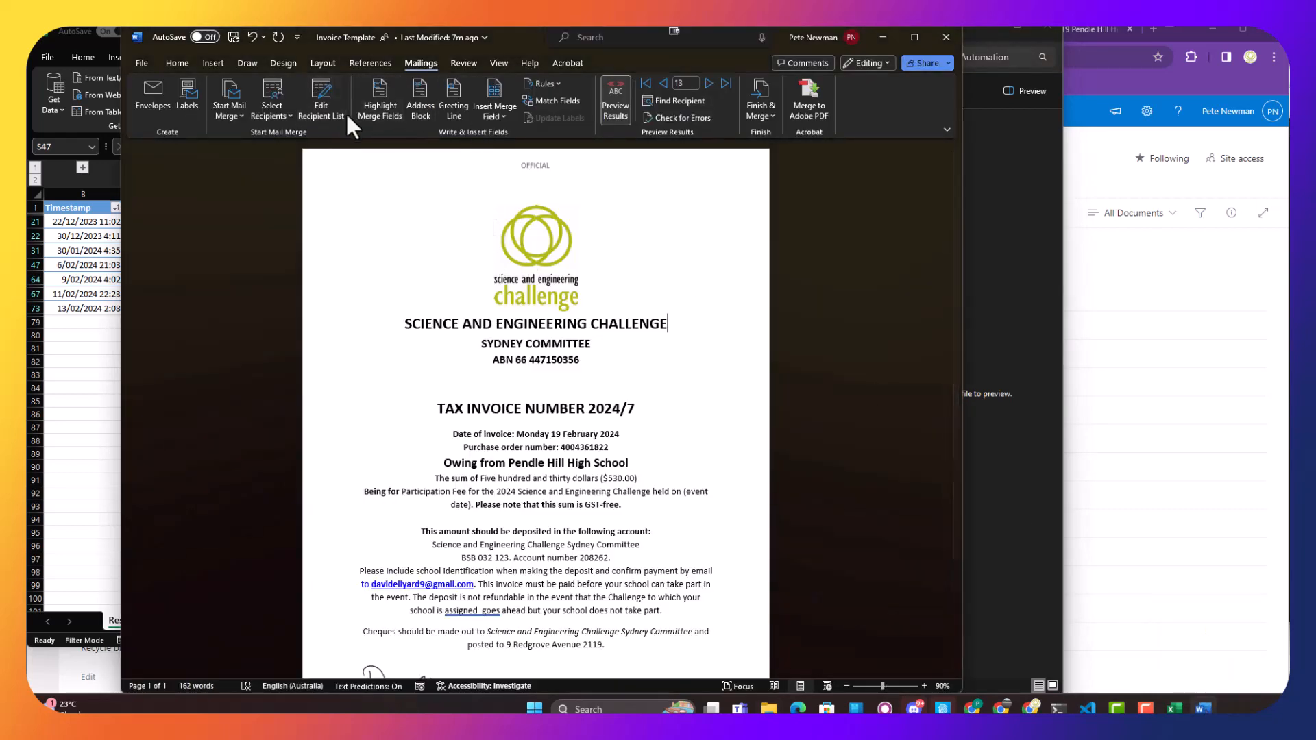
left_click(274, 101)
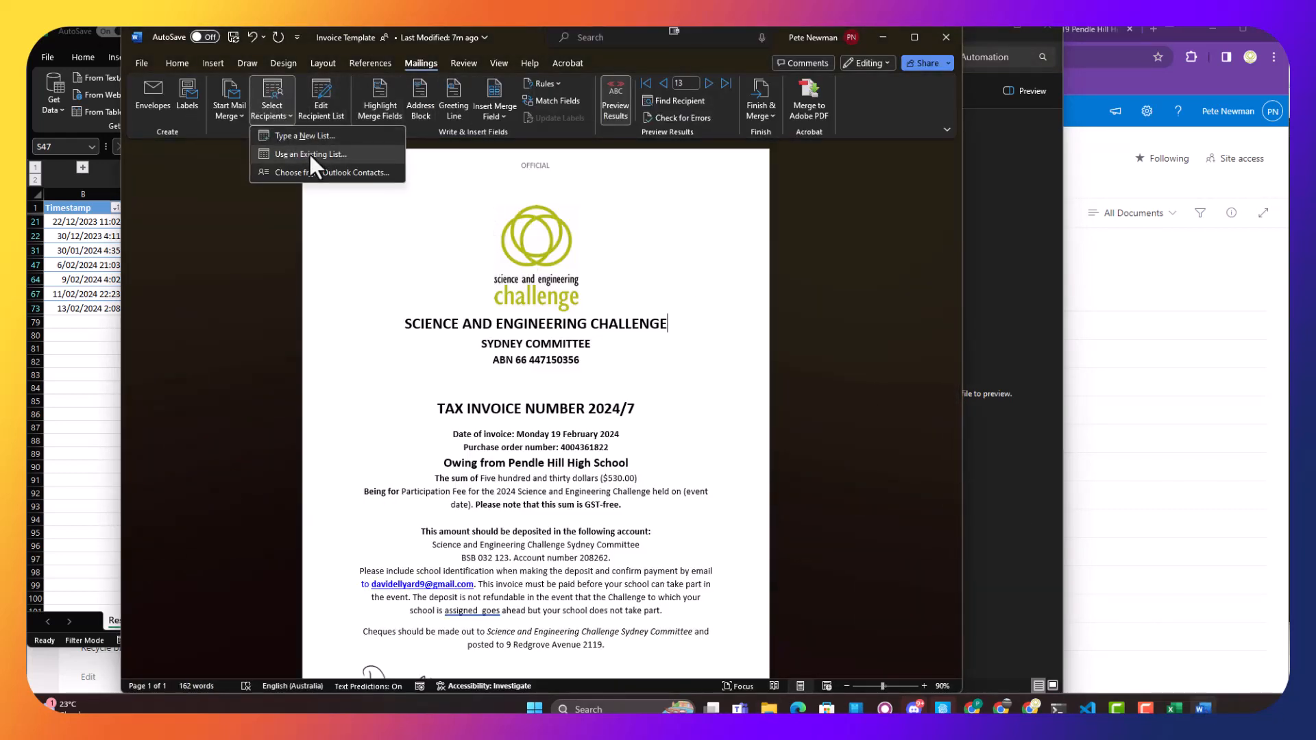
left_click(310, 154)
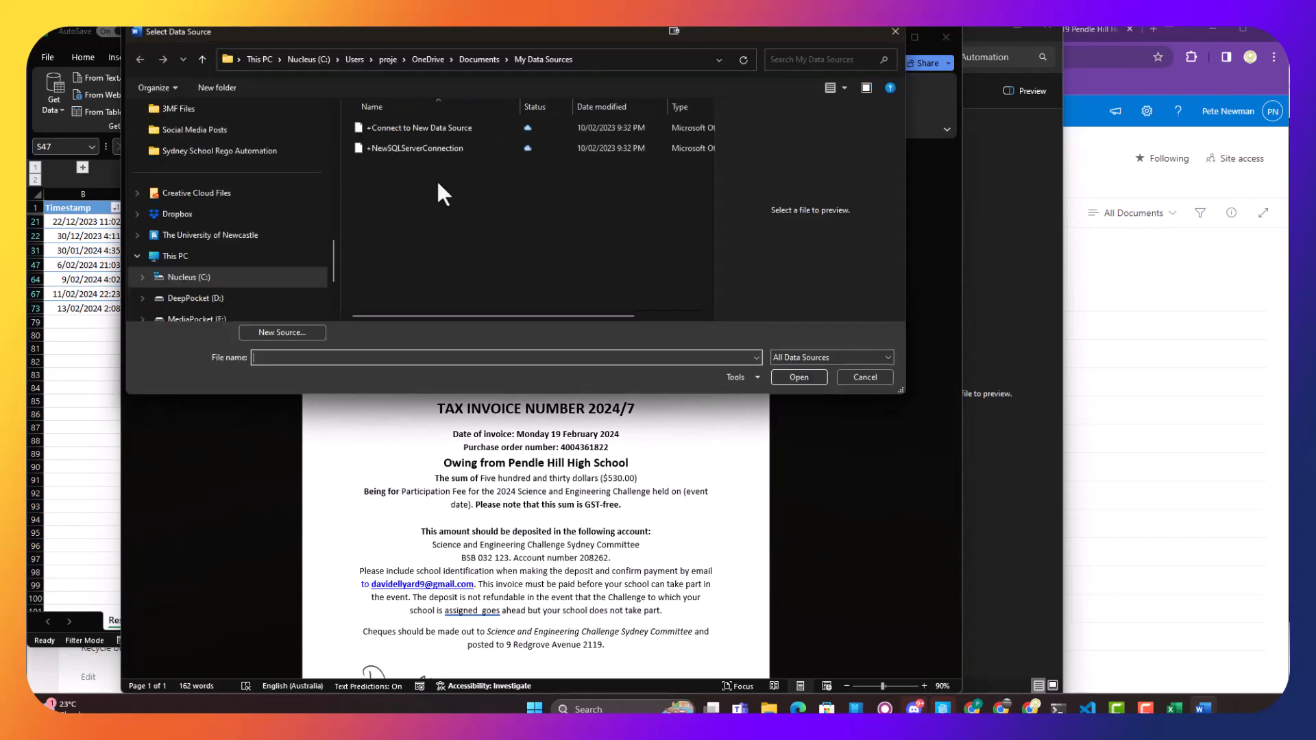
left_click(195, 152)
left_click(394, 170)
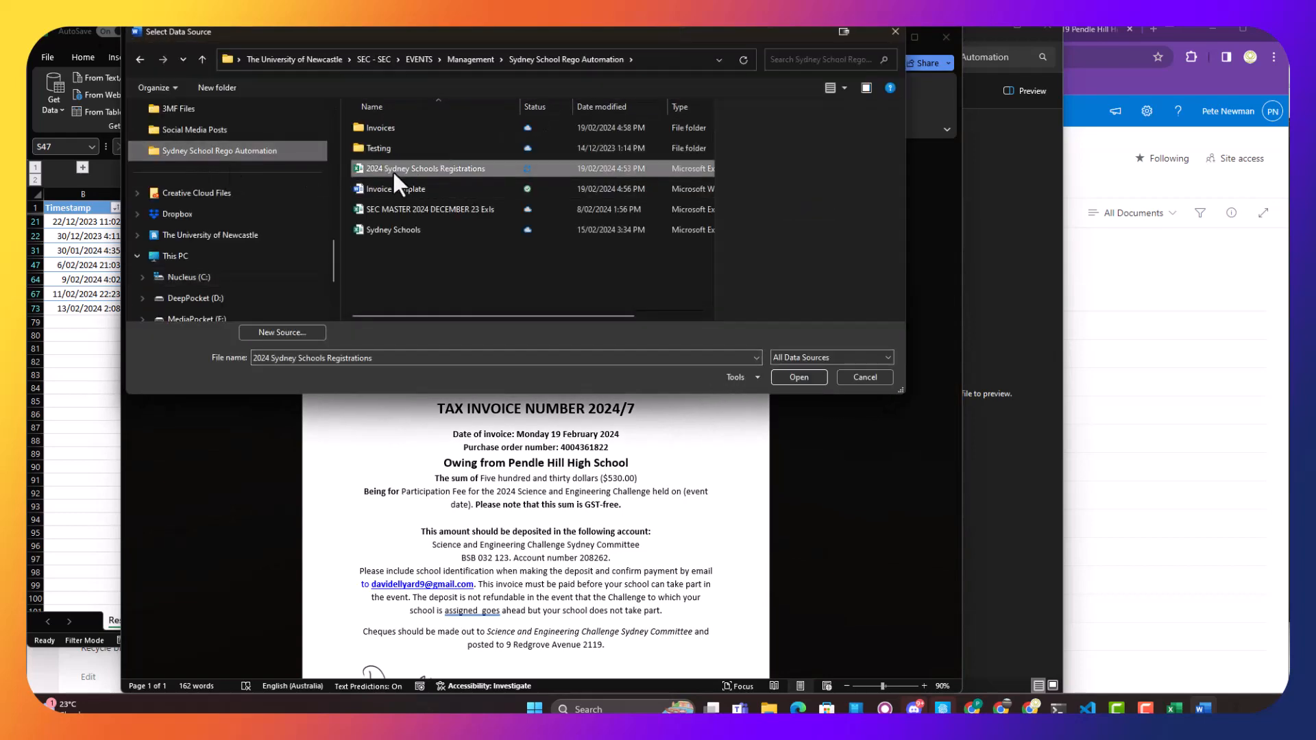
left_click(800, 378)
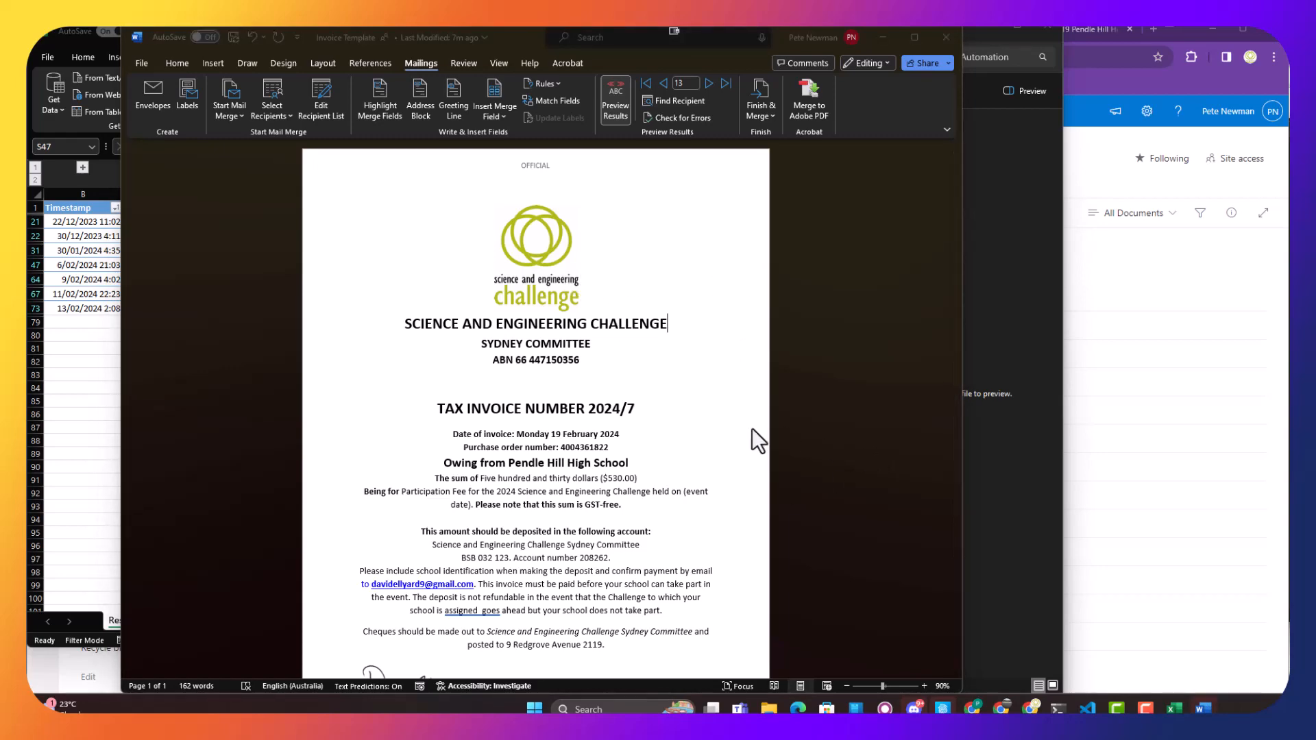
left_click(1196, 709)
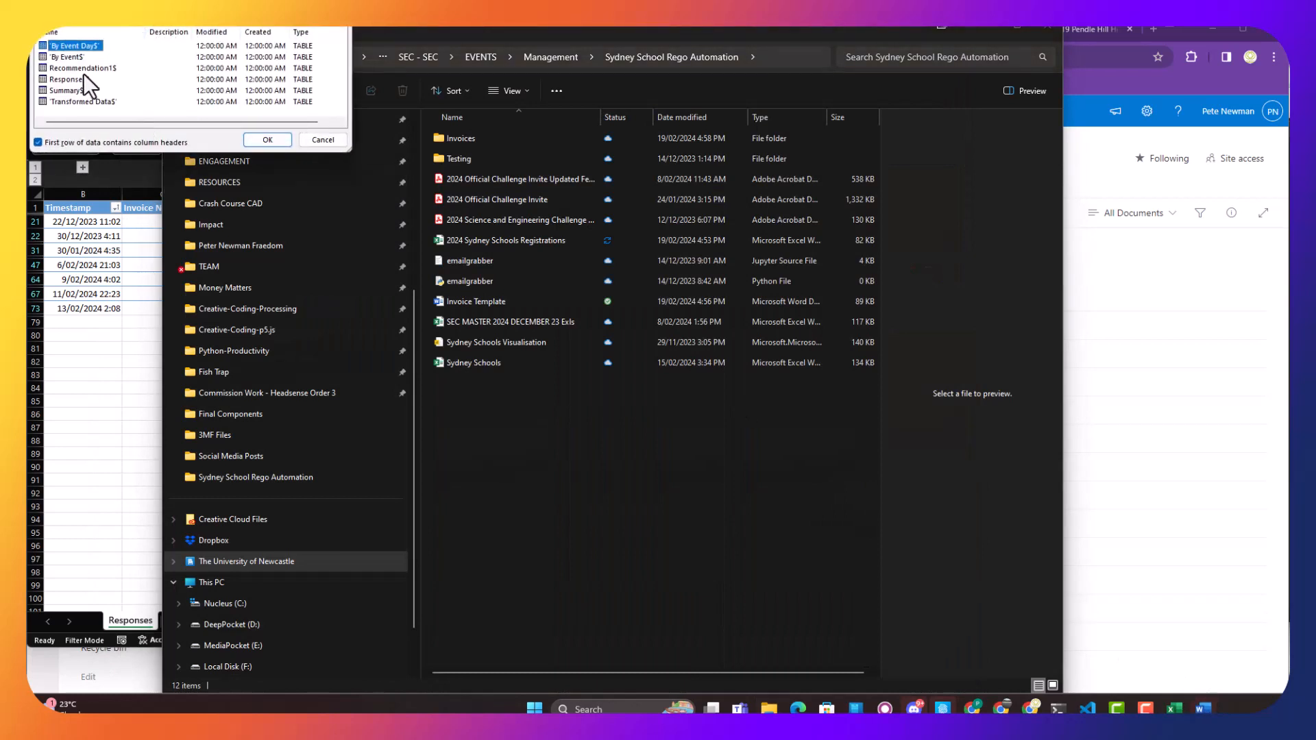
left_click(64, 78)
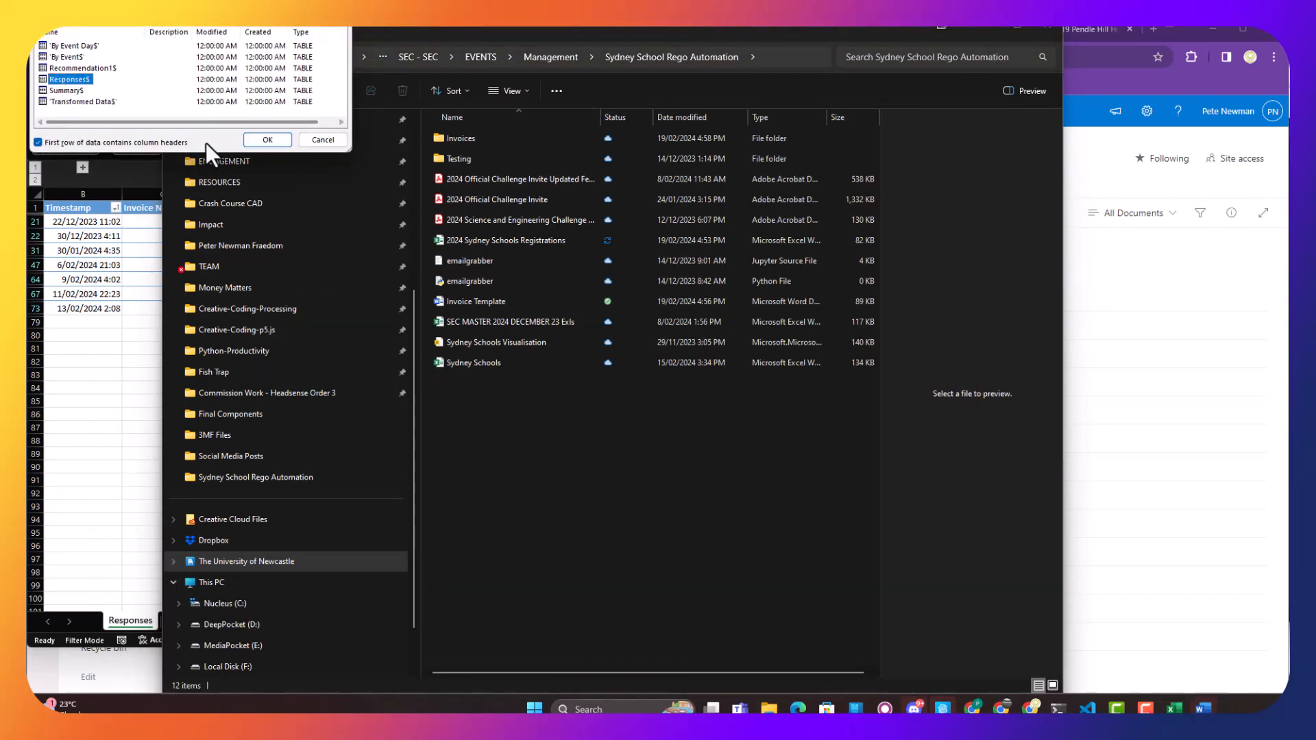
left_click(264, 139)
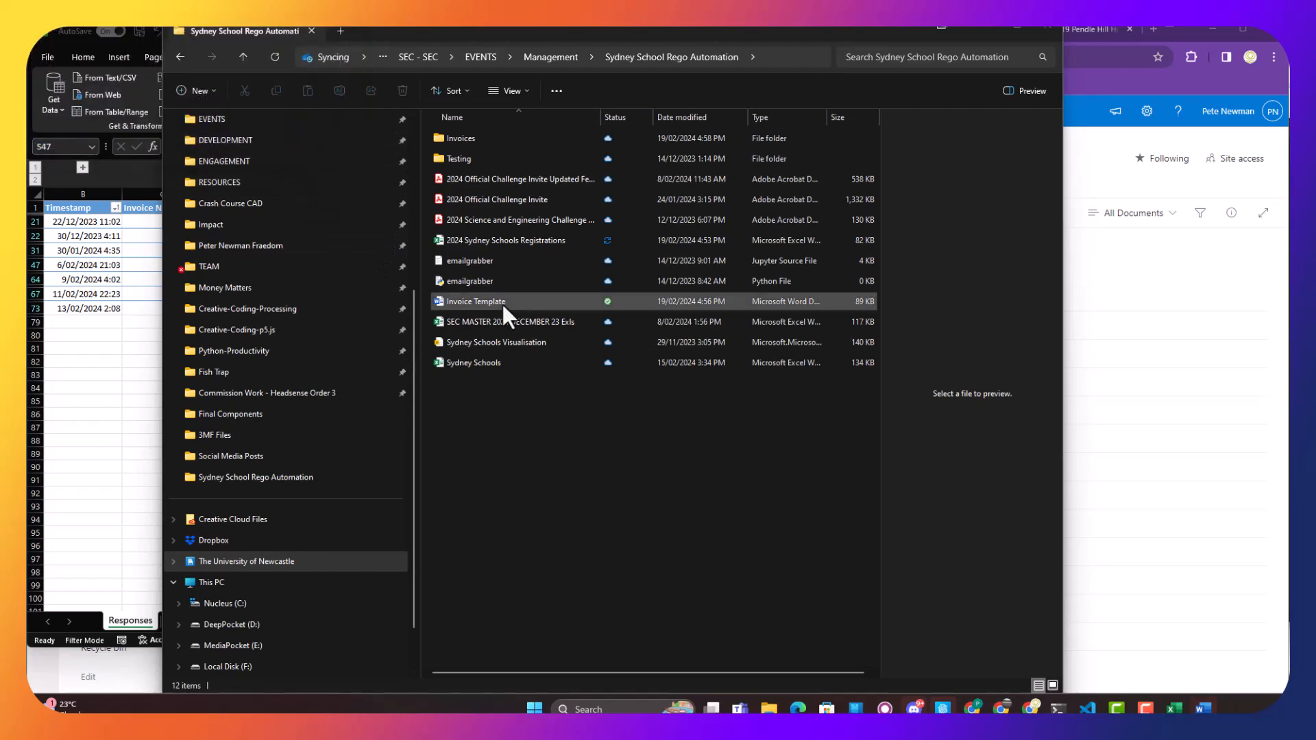
double_click(504, 303)
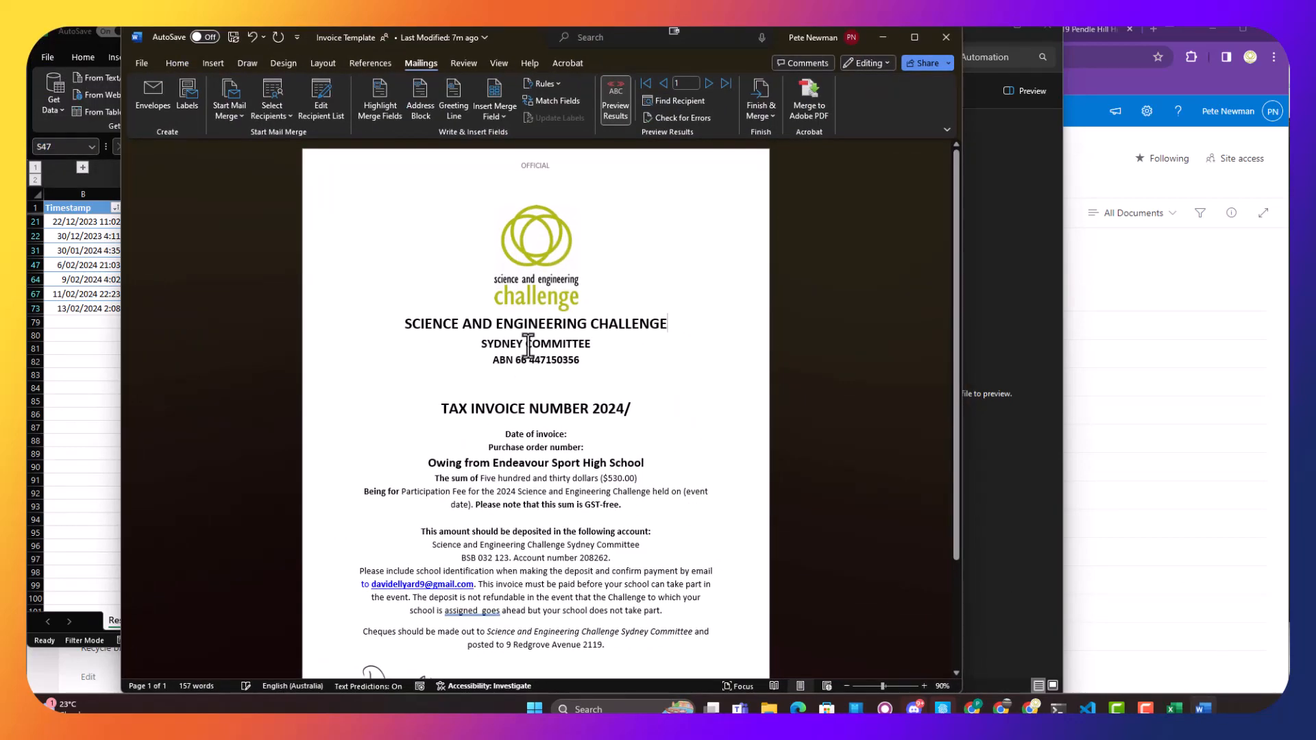
Edit the mail merge recipient list and filter the Purchase Order Number column to nonblank entries, then check the filtered rows
left_click(323, 96)
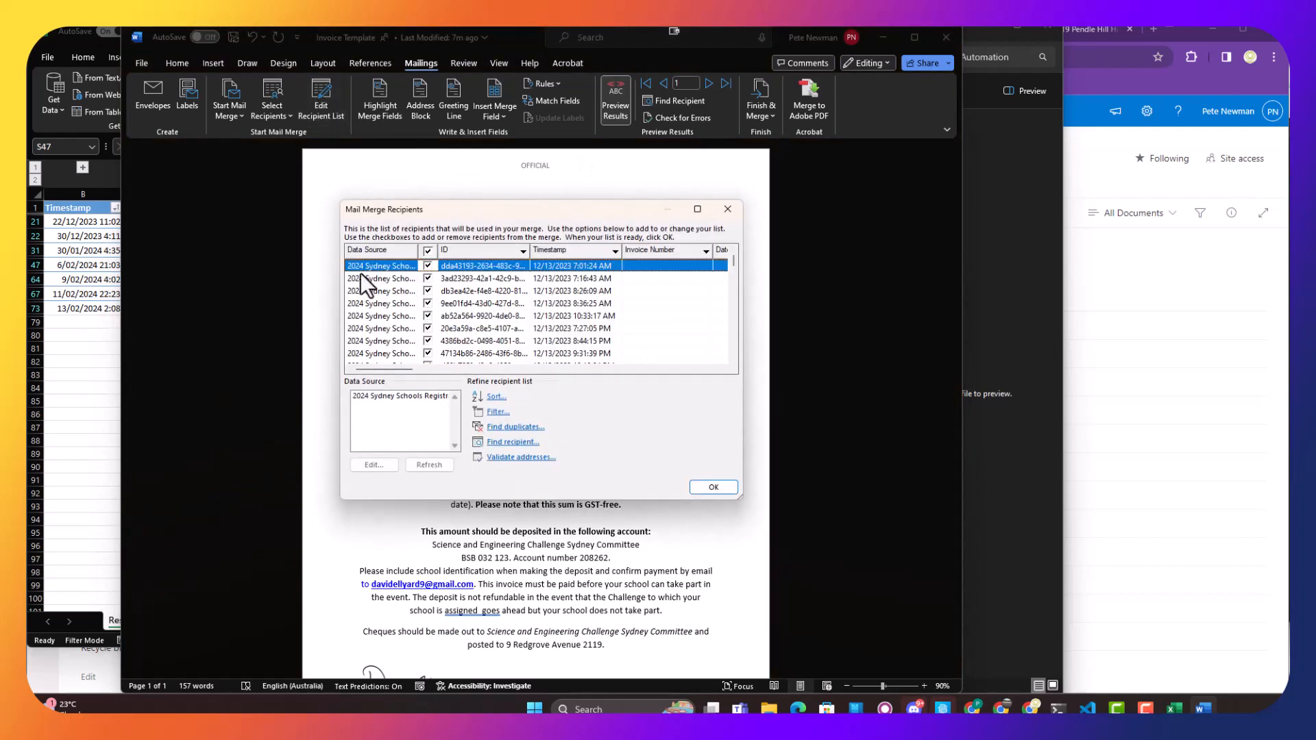
left_click_drag(401, 368, 475, 371)
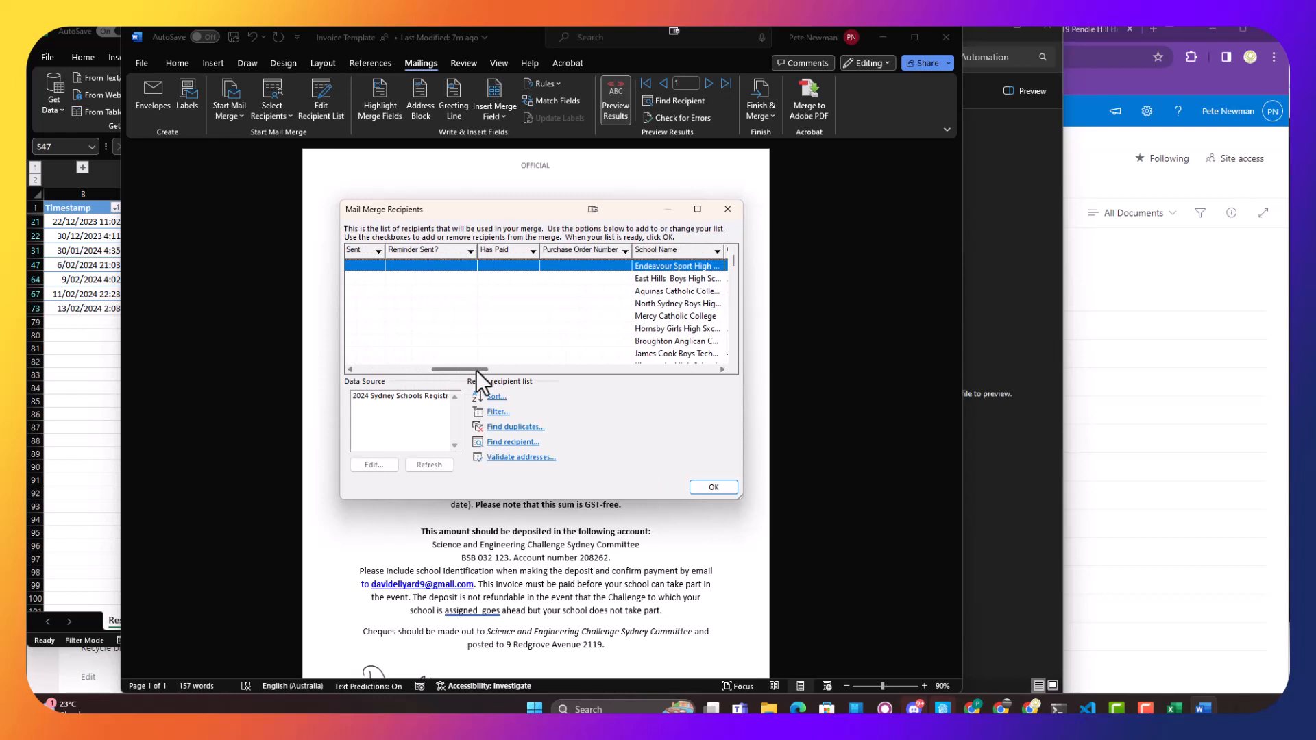
left_click(623, 251)
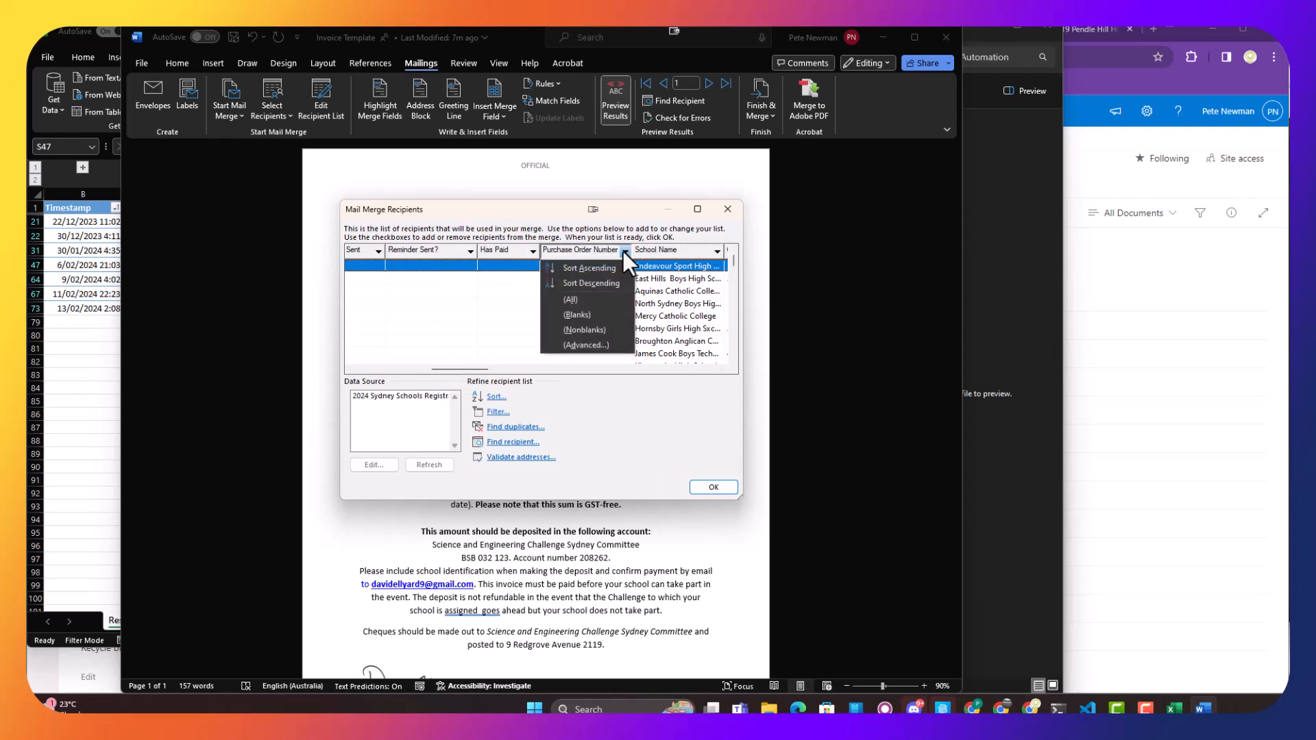
left_click(590, 328)
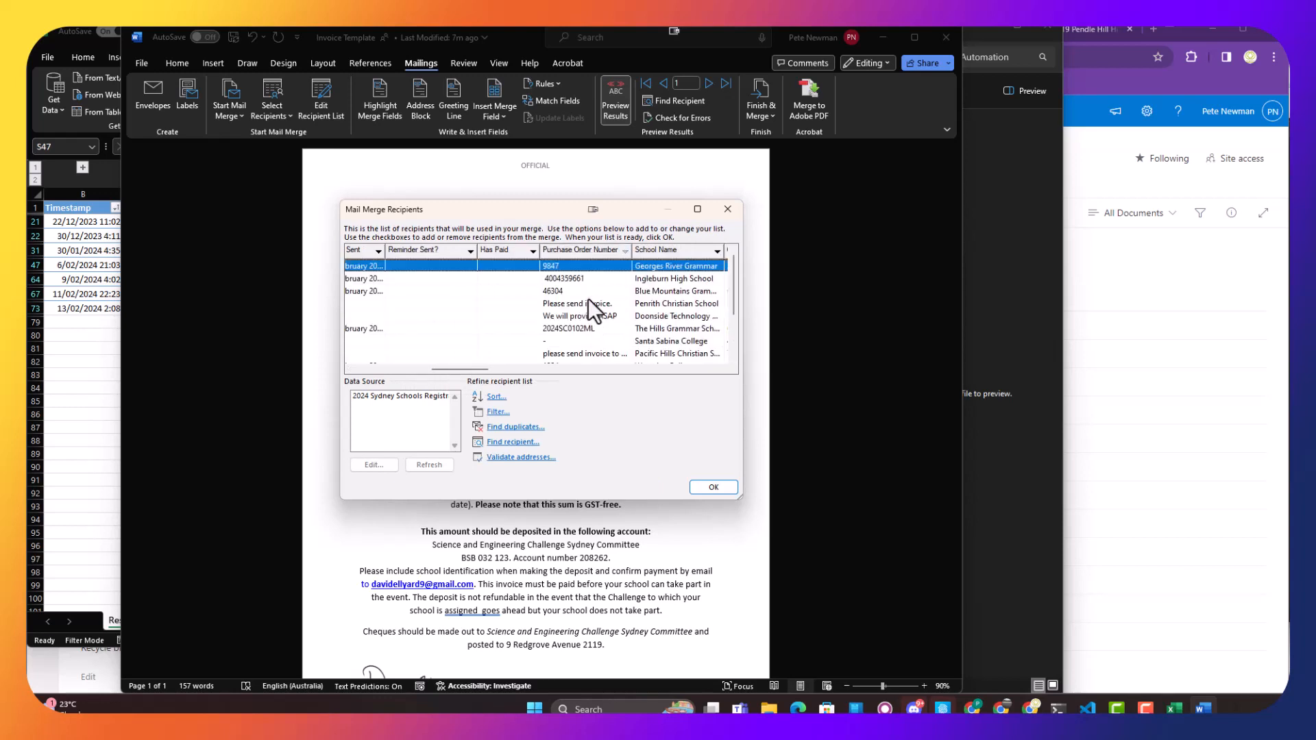
scroll(588, 296, "down", 2)
scroll(587, 297, "up", 2)
Filter the Date Invoice Sent? column to nonblank entries, review the remaining recipients and accept the recipient list
left_click_drag(479, 372, 411, 368)
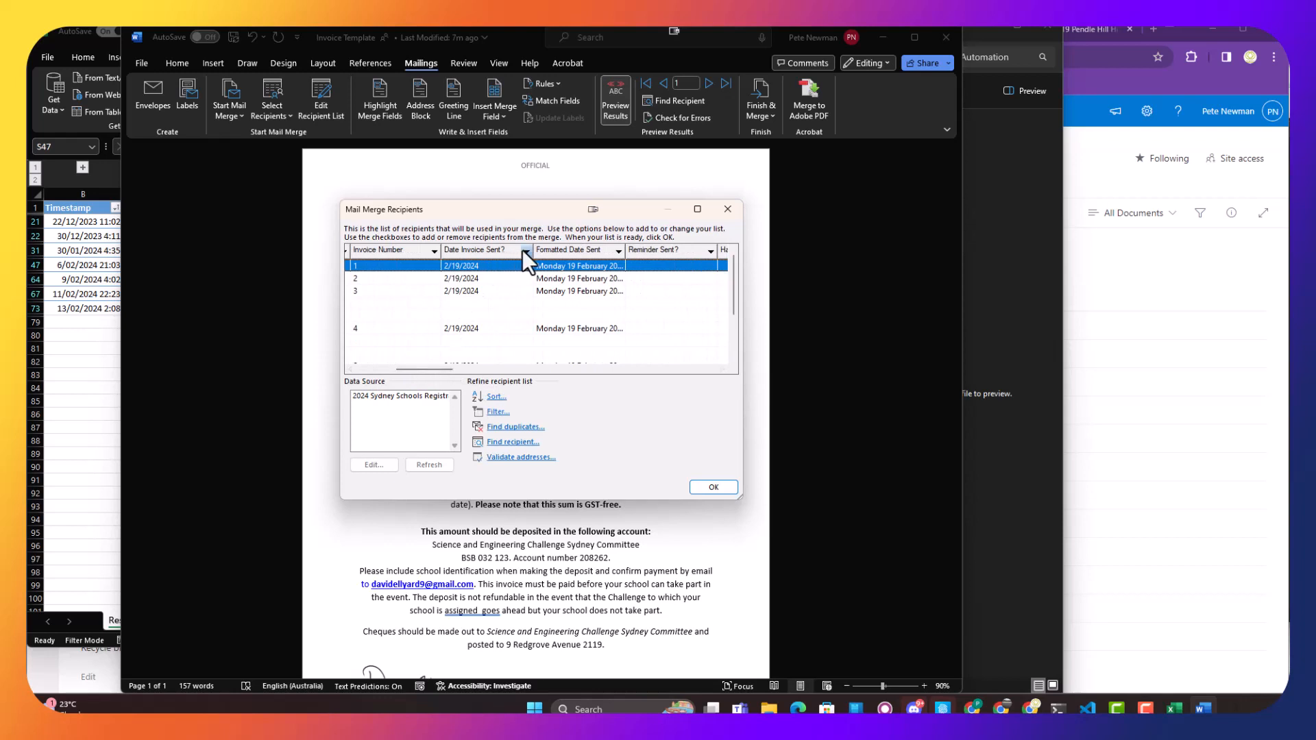
left_click(524, 251)
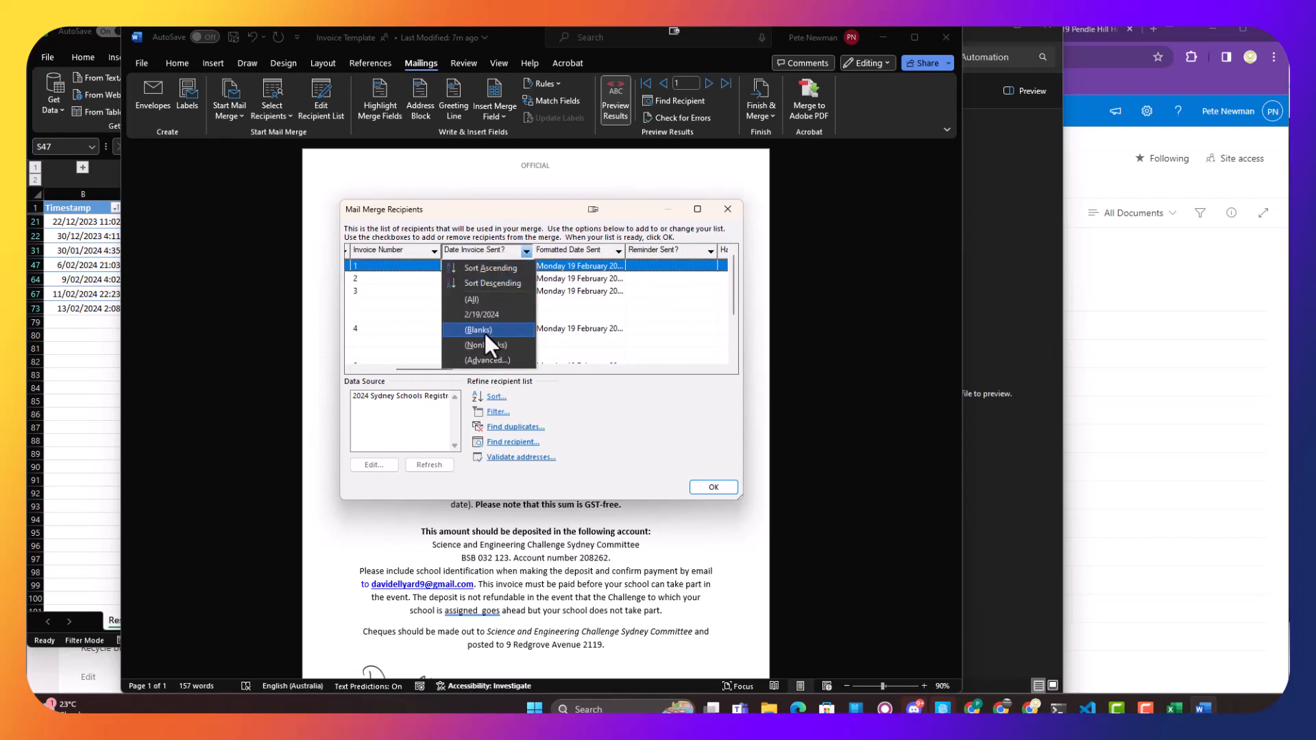
left_click(492, 343)
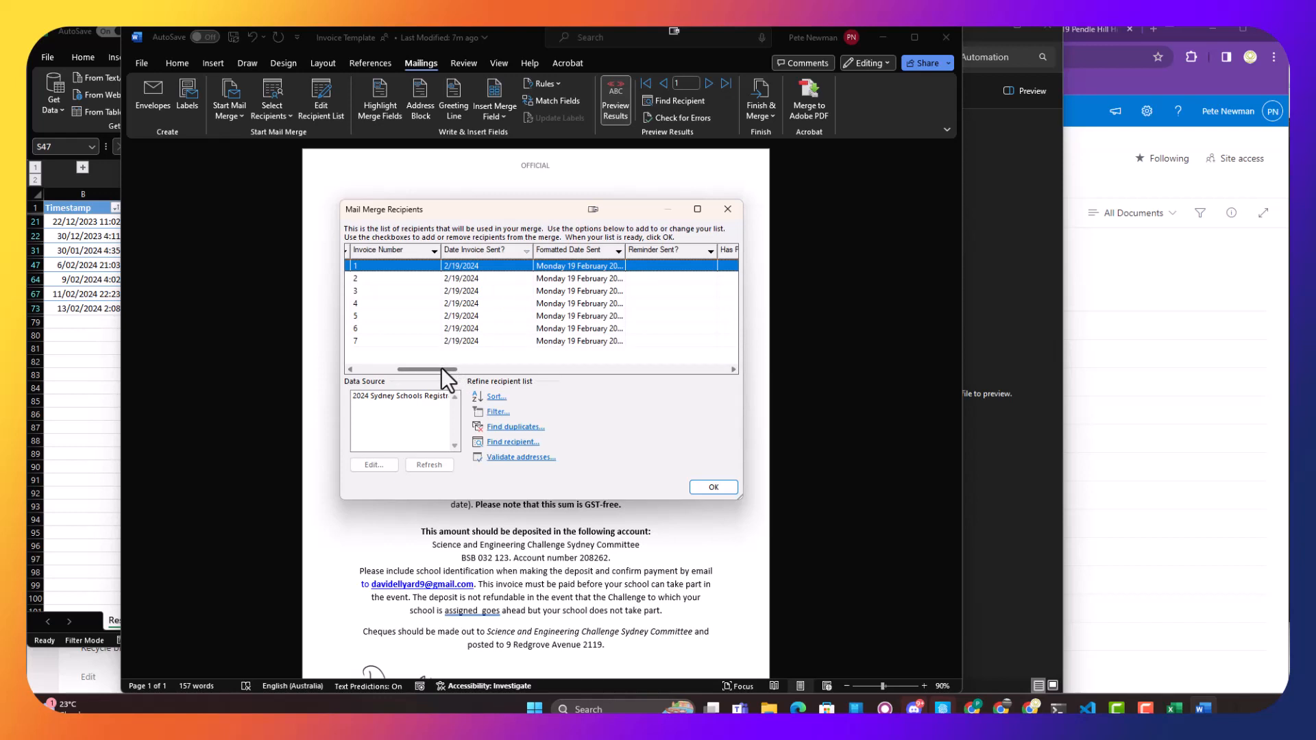
mouse_move(441, 368)
left_mouse_down()
mouse_move(463, 366)
mouse_move(445, 368)
left_mouse_up()
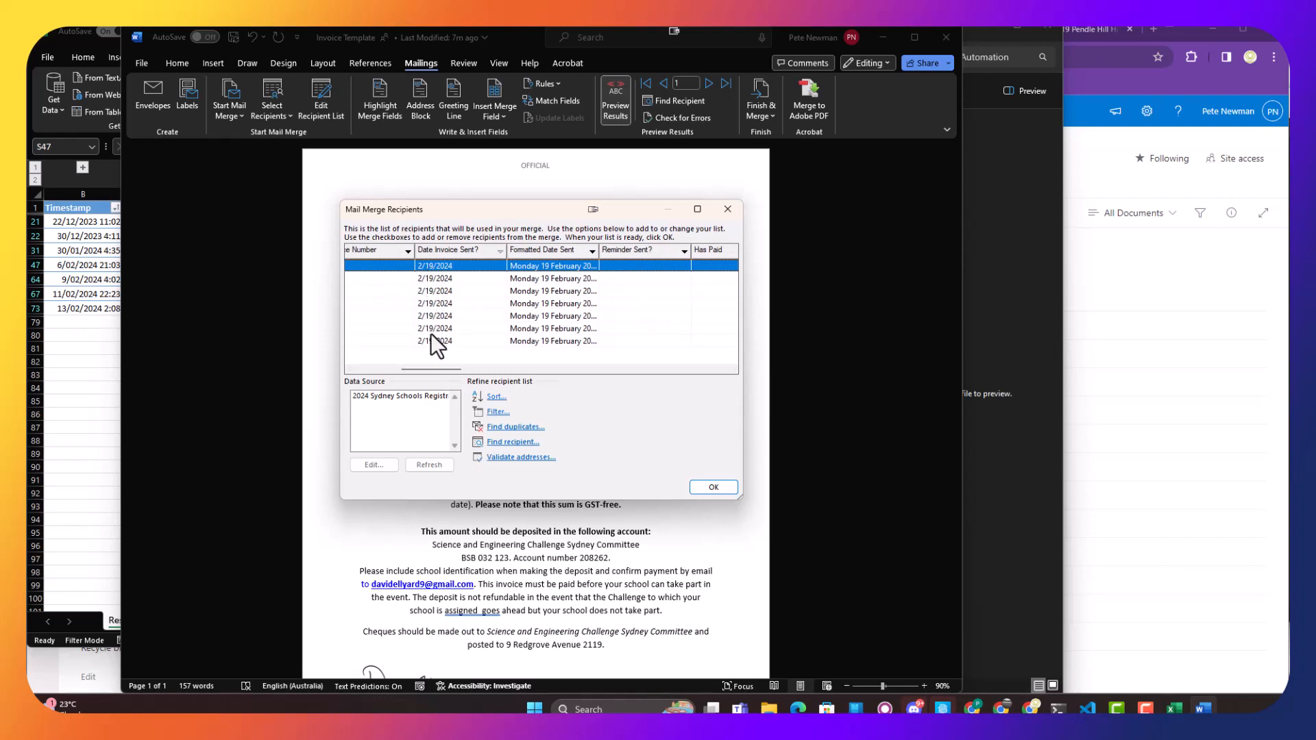
mouse_move(441, 368)
left_mouse_down()
mouse_move(474, 367)
mouse_move(425, 371)
left_mouse_up()
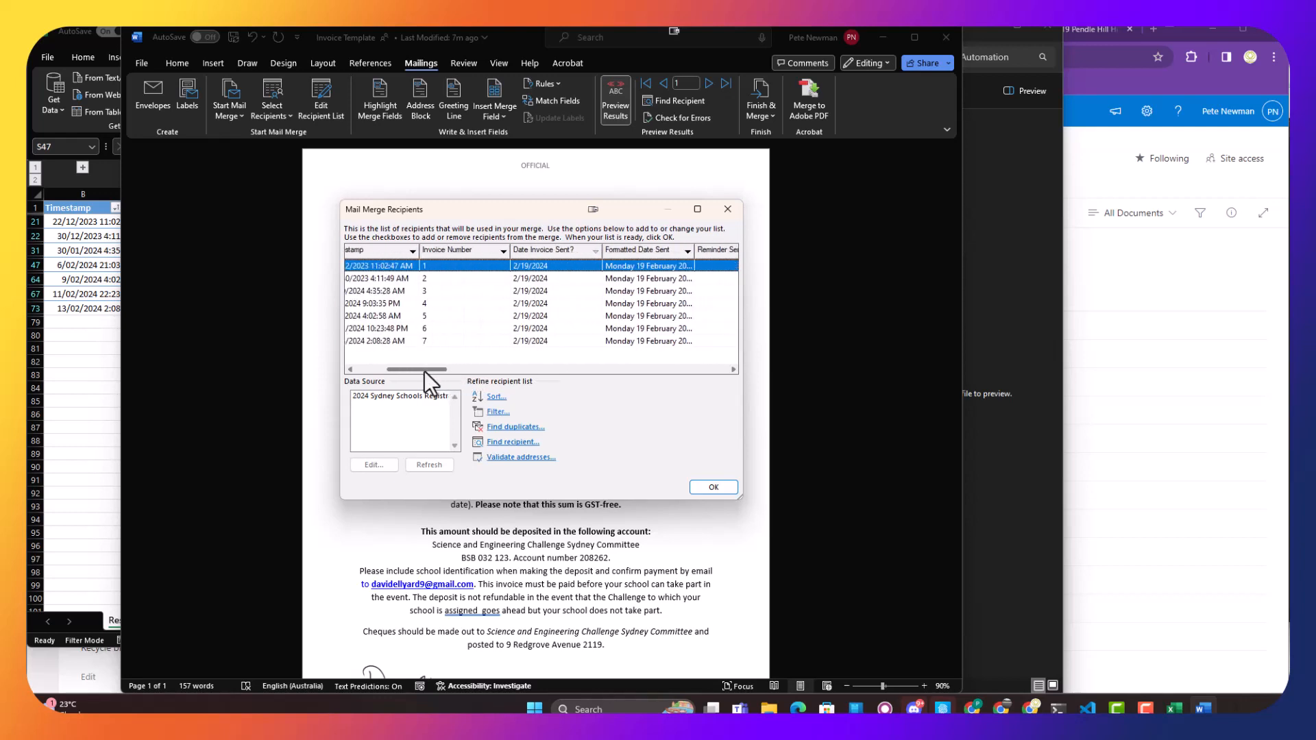
left_click(711, 487)
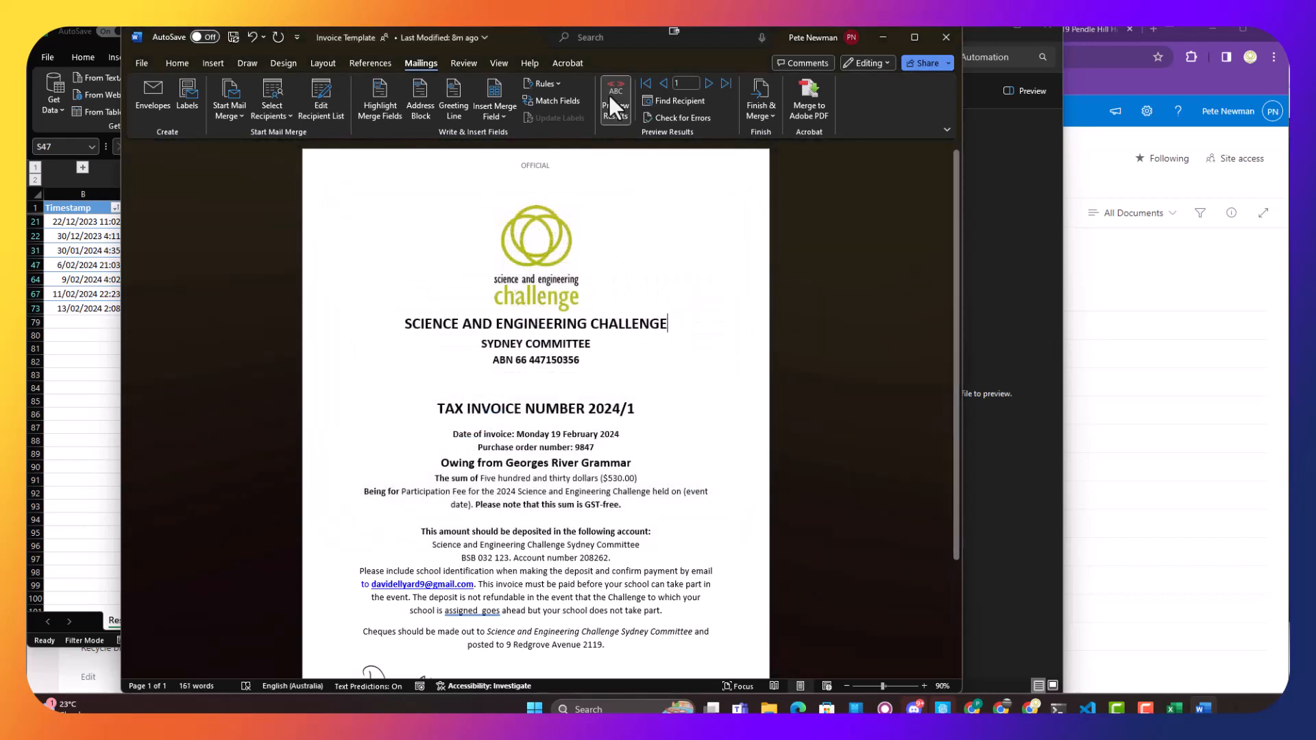
Toggle the merge preview off and on again, and advance the previewed invoice to the third recipient
left_click(614, 97)
left_click(613, 99)
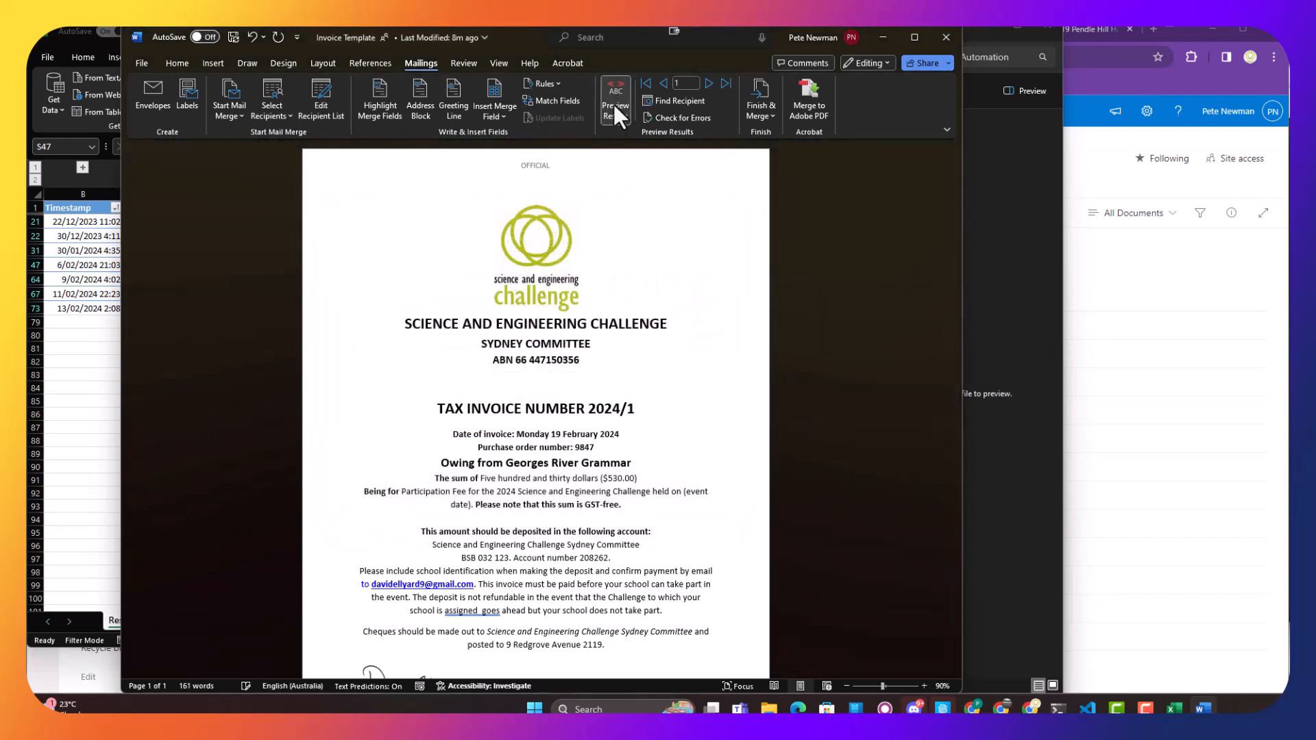
left_click(709, 84)
left_click(709, 84)
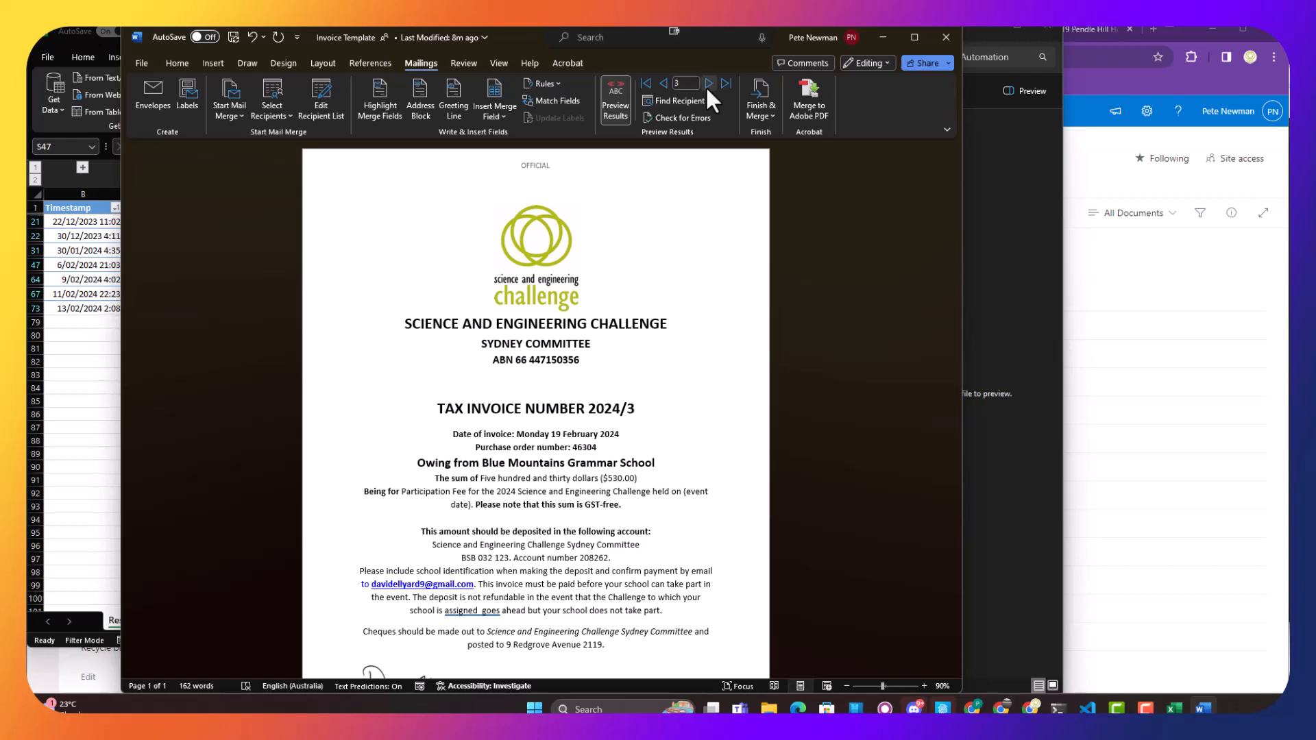
Start saving a copy of the invoice in the Sydney School Rego Automation folder under the name "2024-02-19 School Name Invoice"
left_click(140, 62)
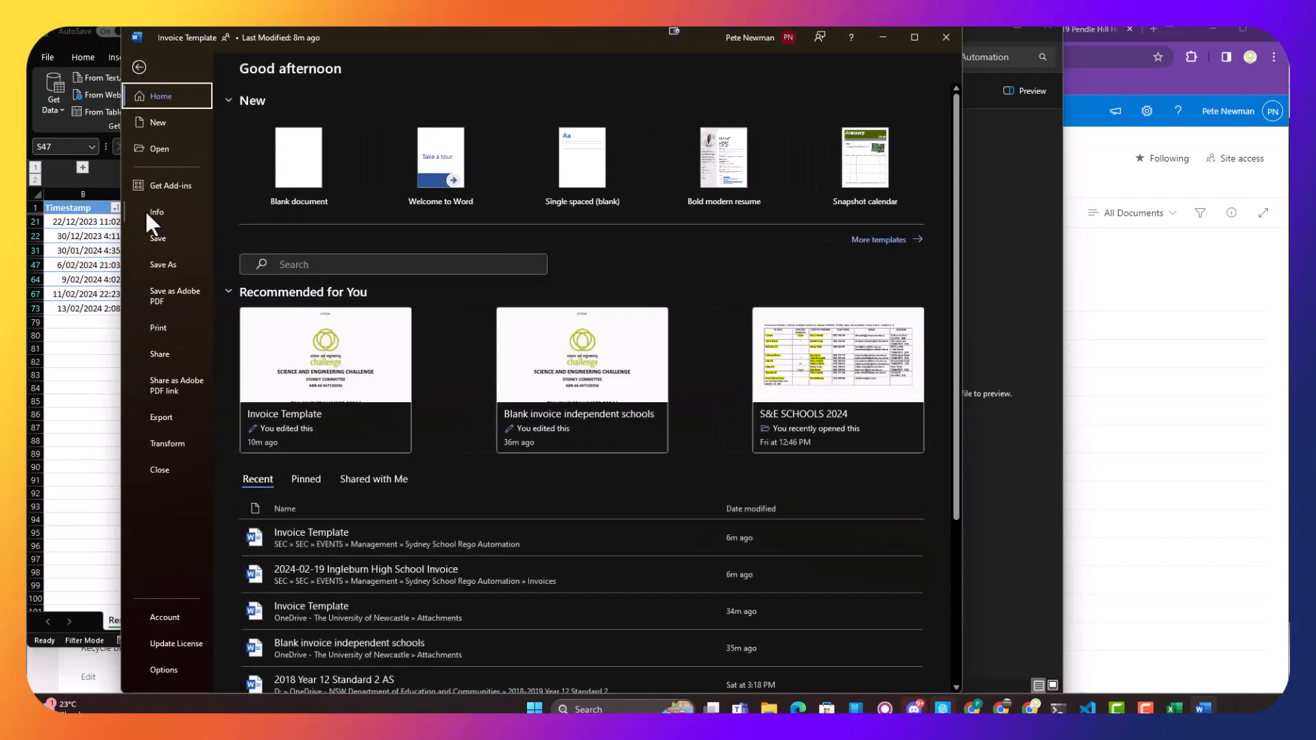
left_click(164, 264)
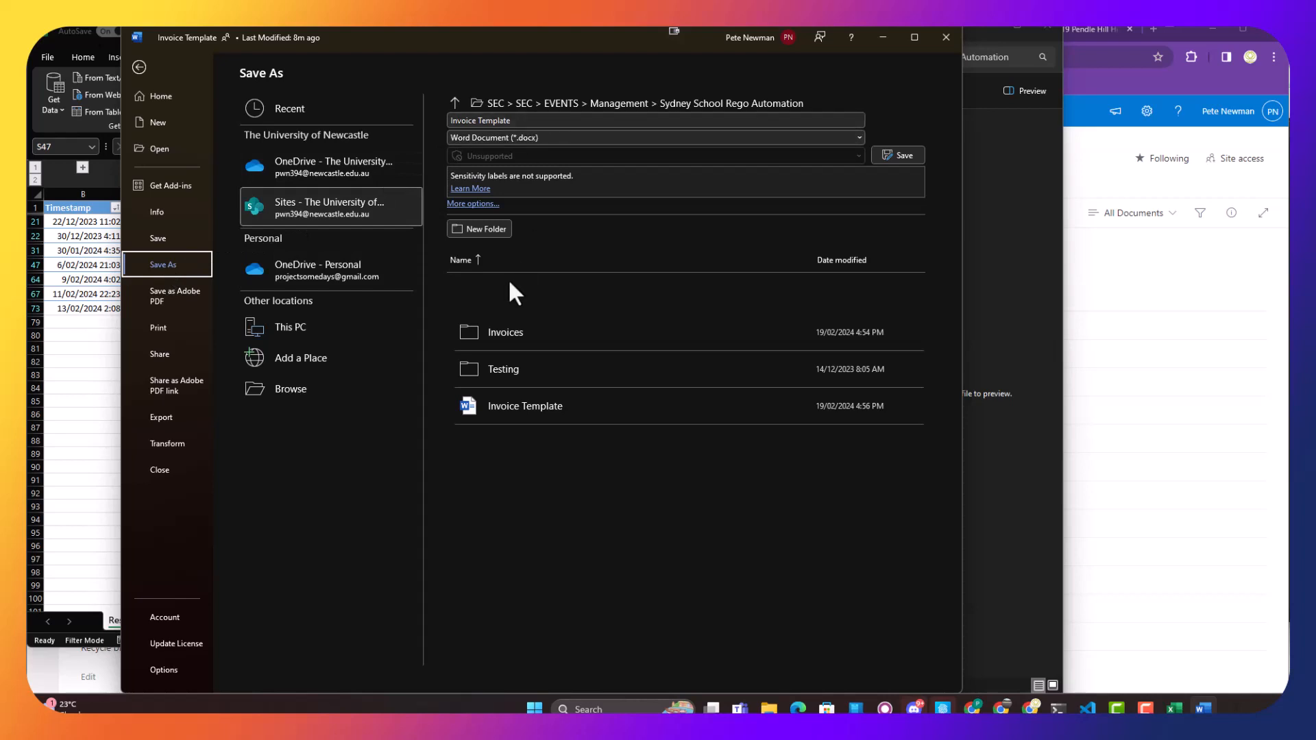
left_click(522, 123)
type("2")
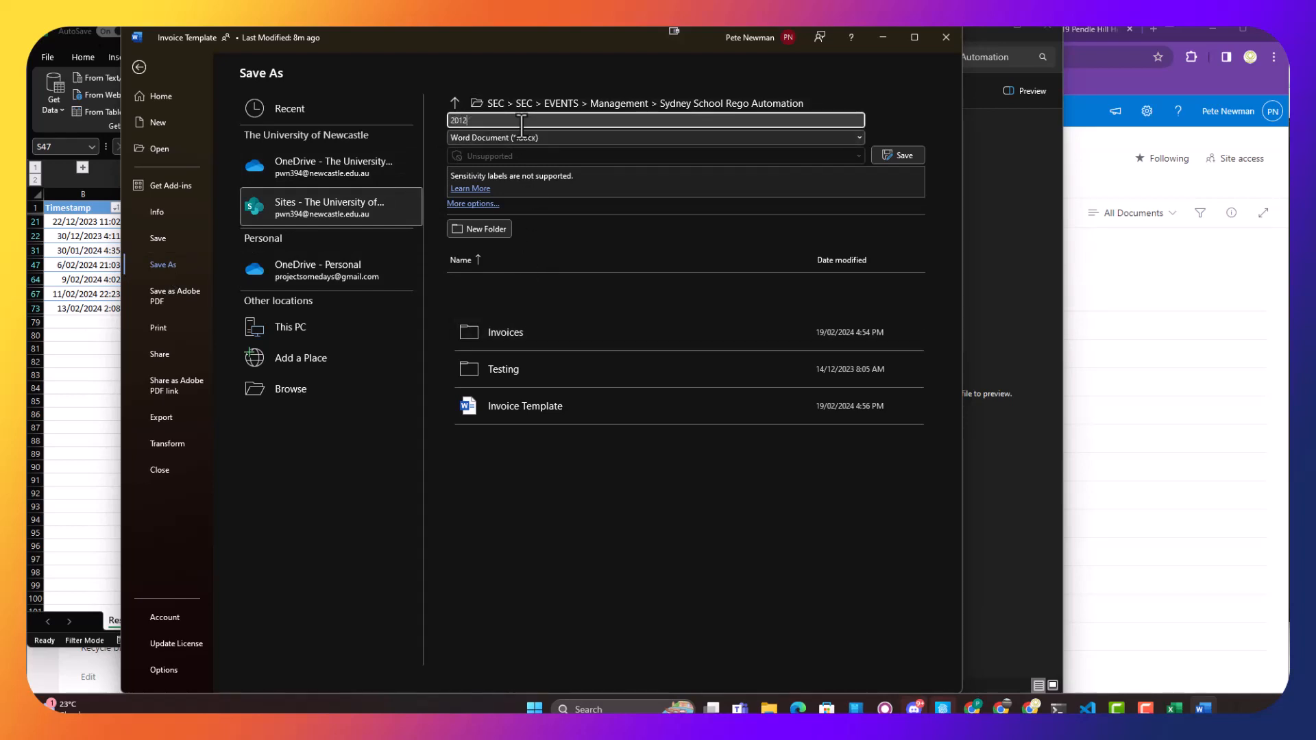
type("024-02-19 School Name Invoice")
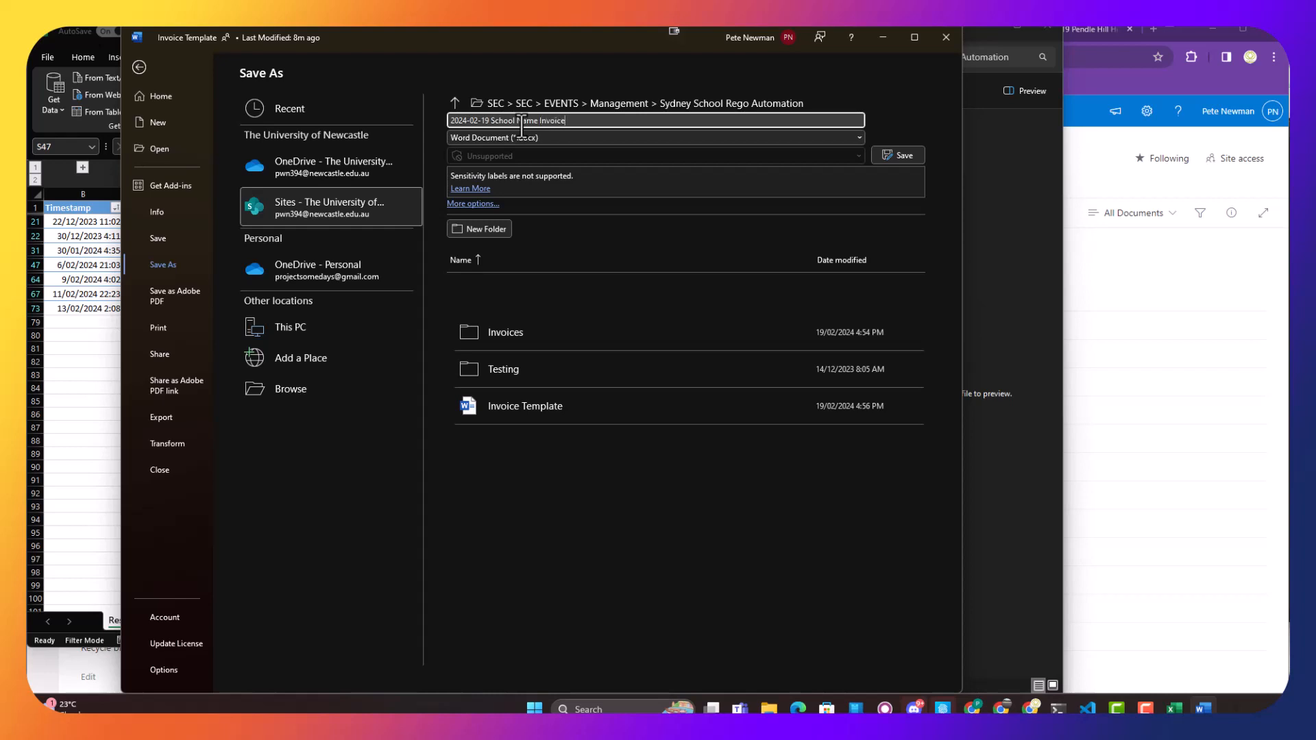